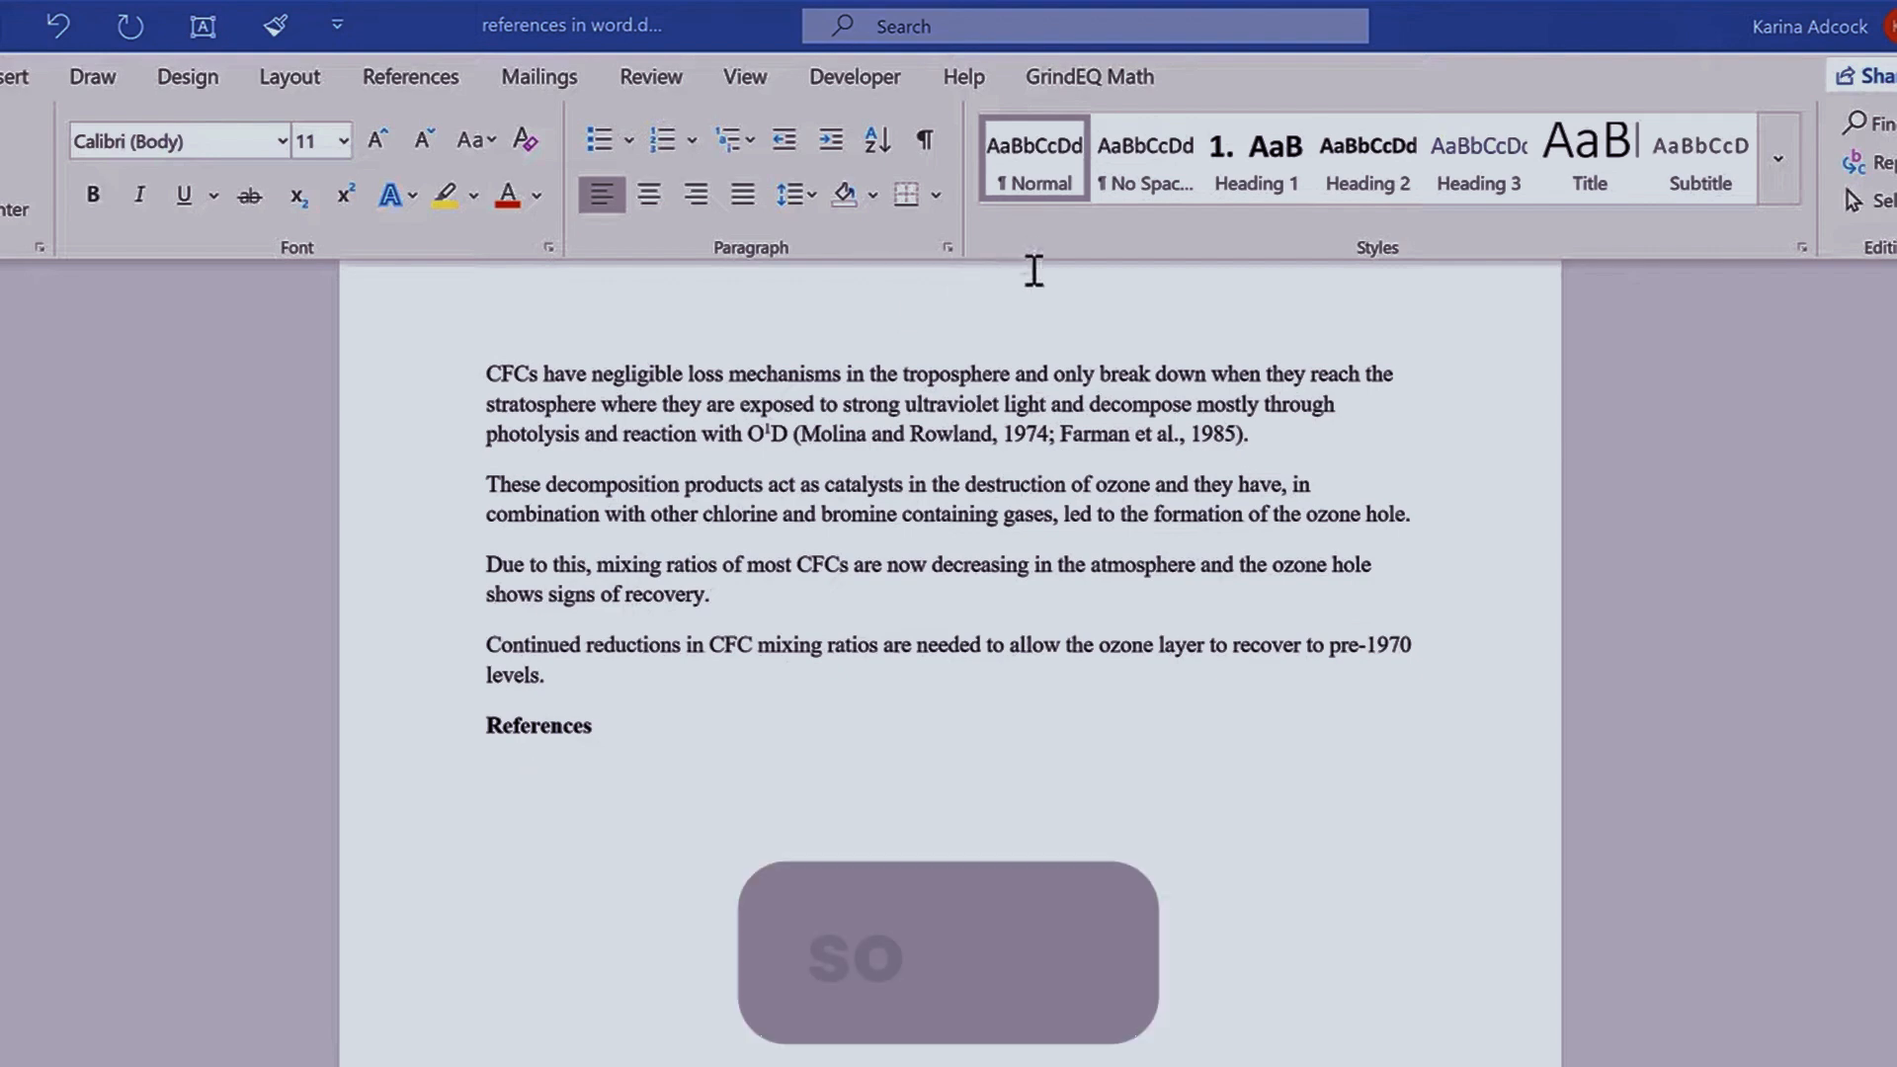
Step: Switch to Google Scholar and search for "molina rowland 1974 ozone", the first source cited in the document's opening paragraph
drag(1250, 436, 748, 440)
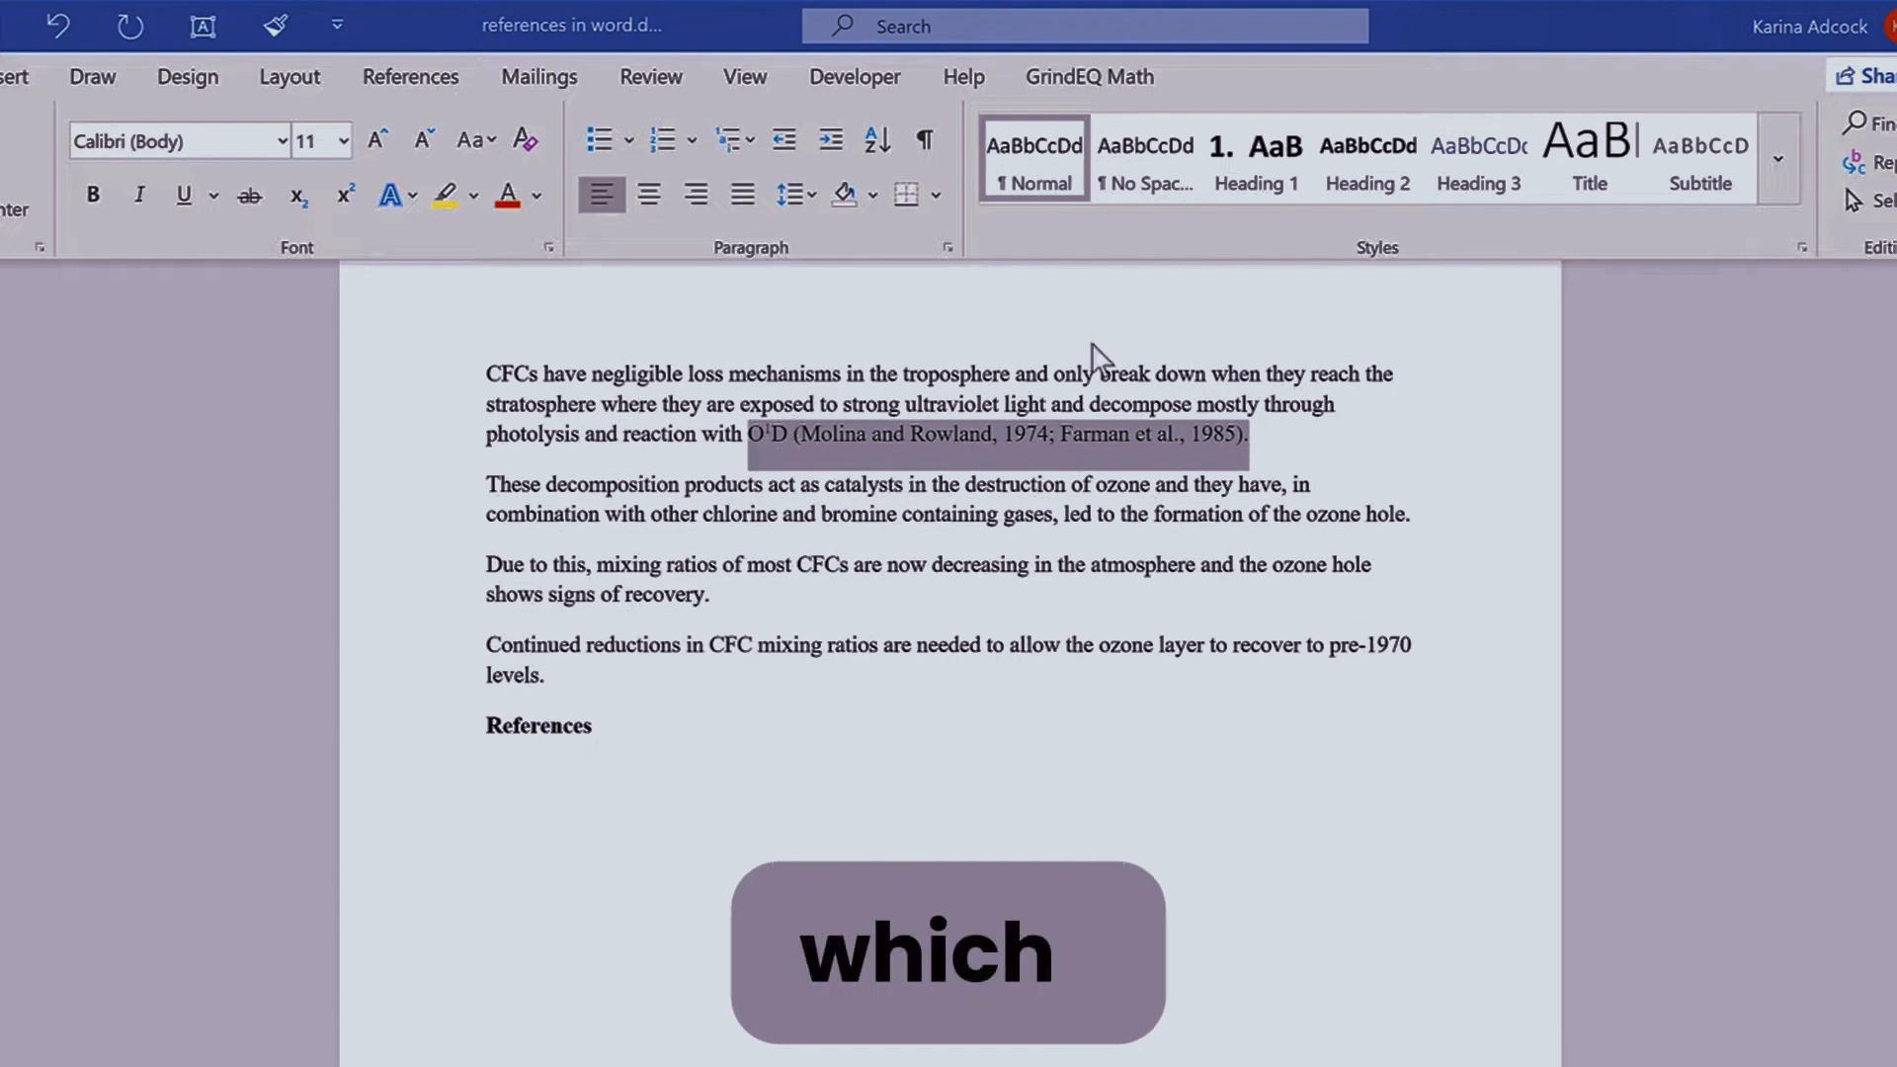
click(648, 785)
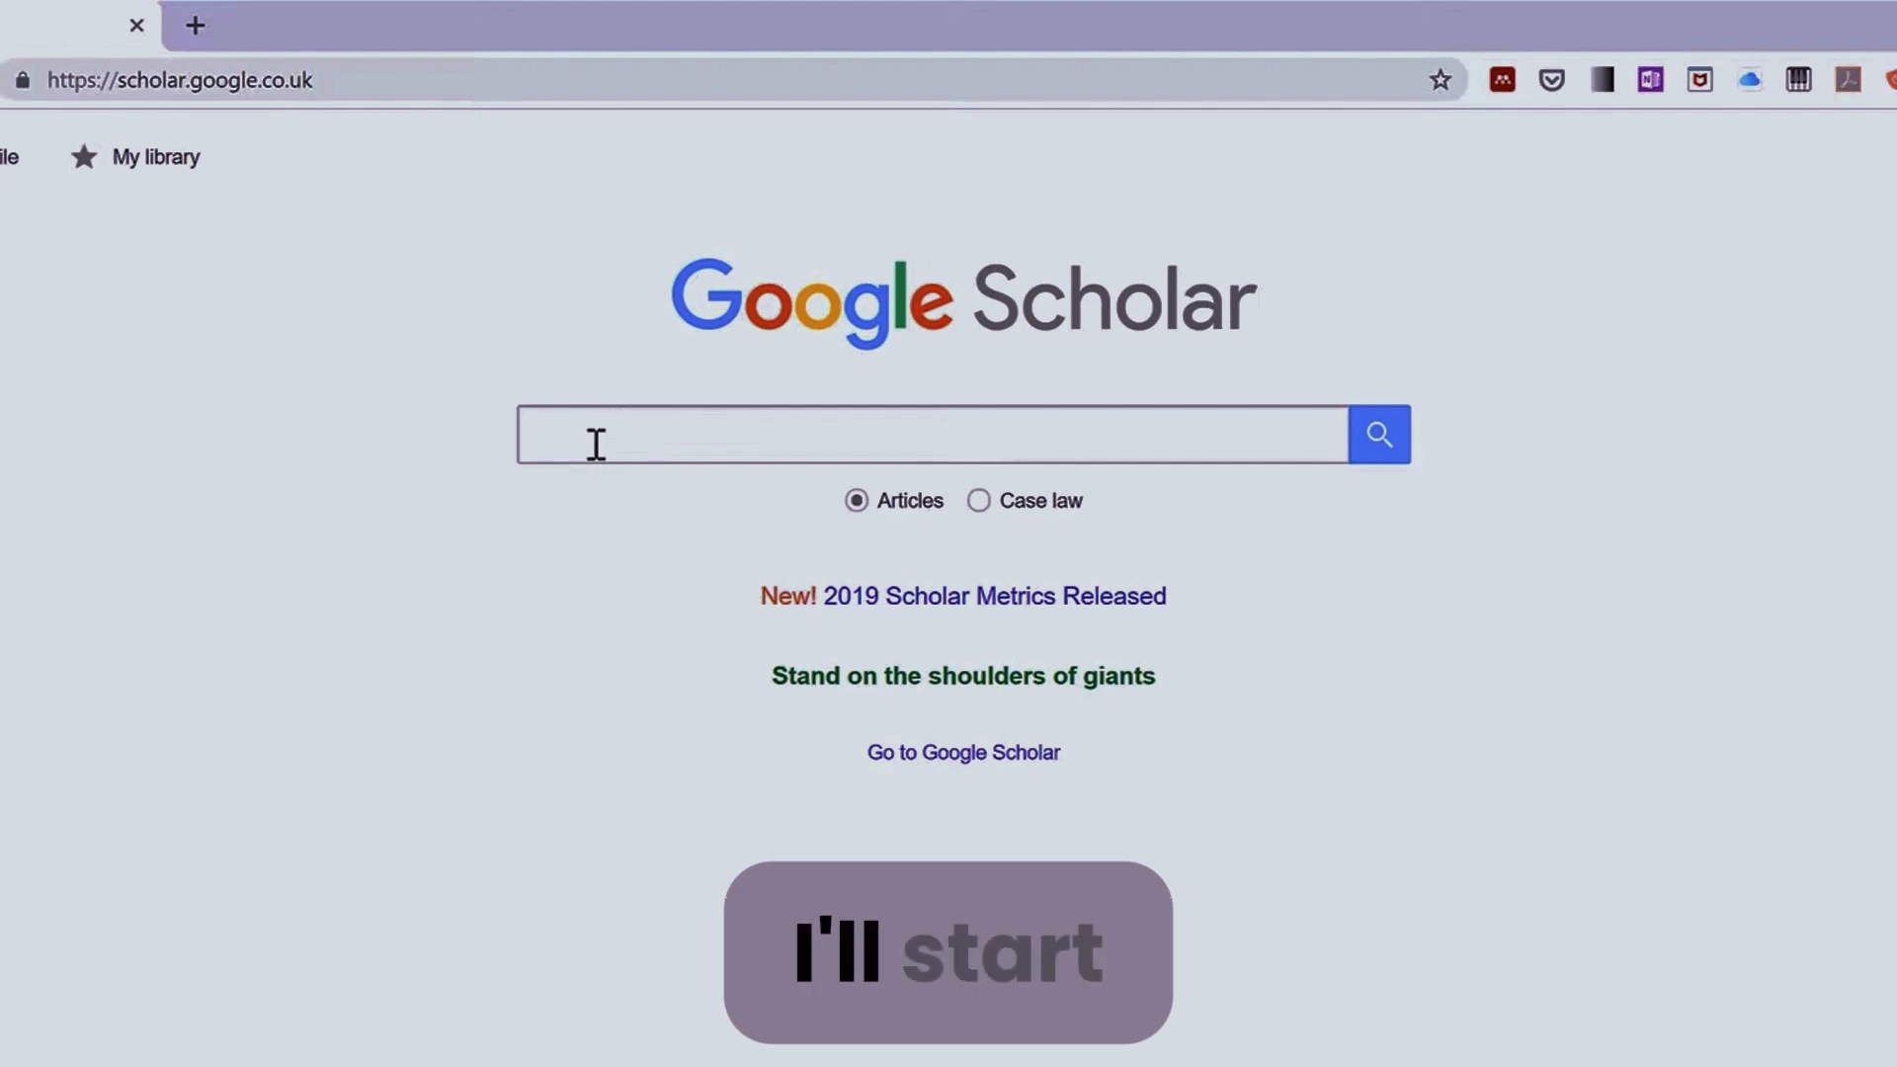
click(596, 445)
text(m)
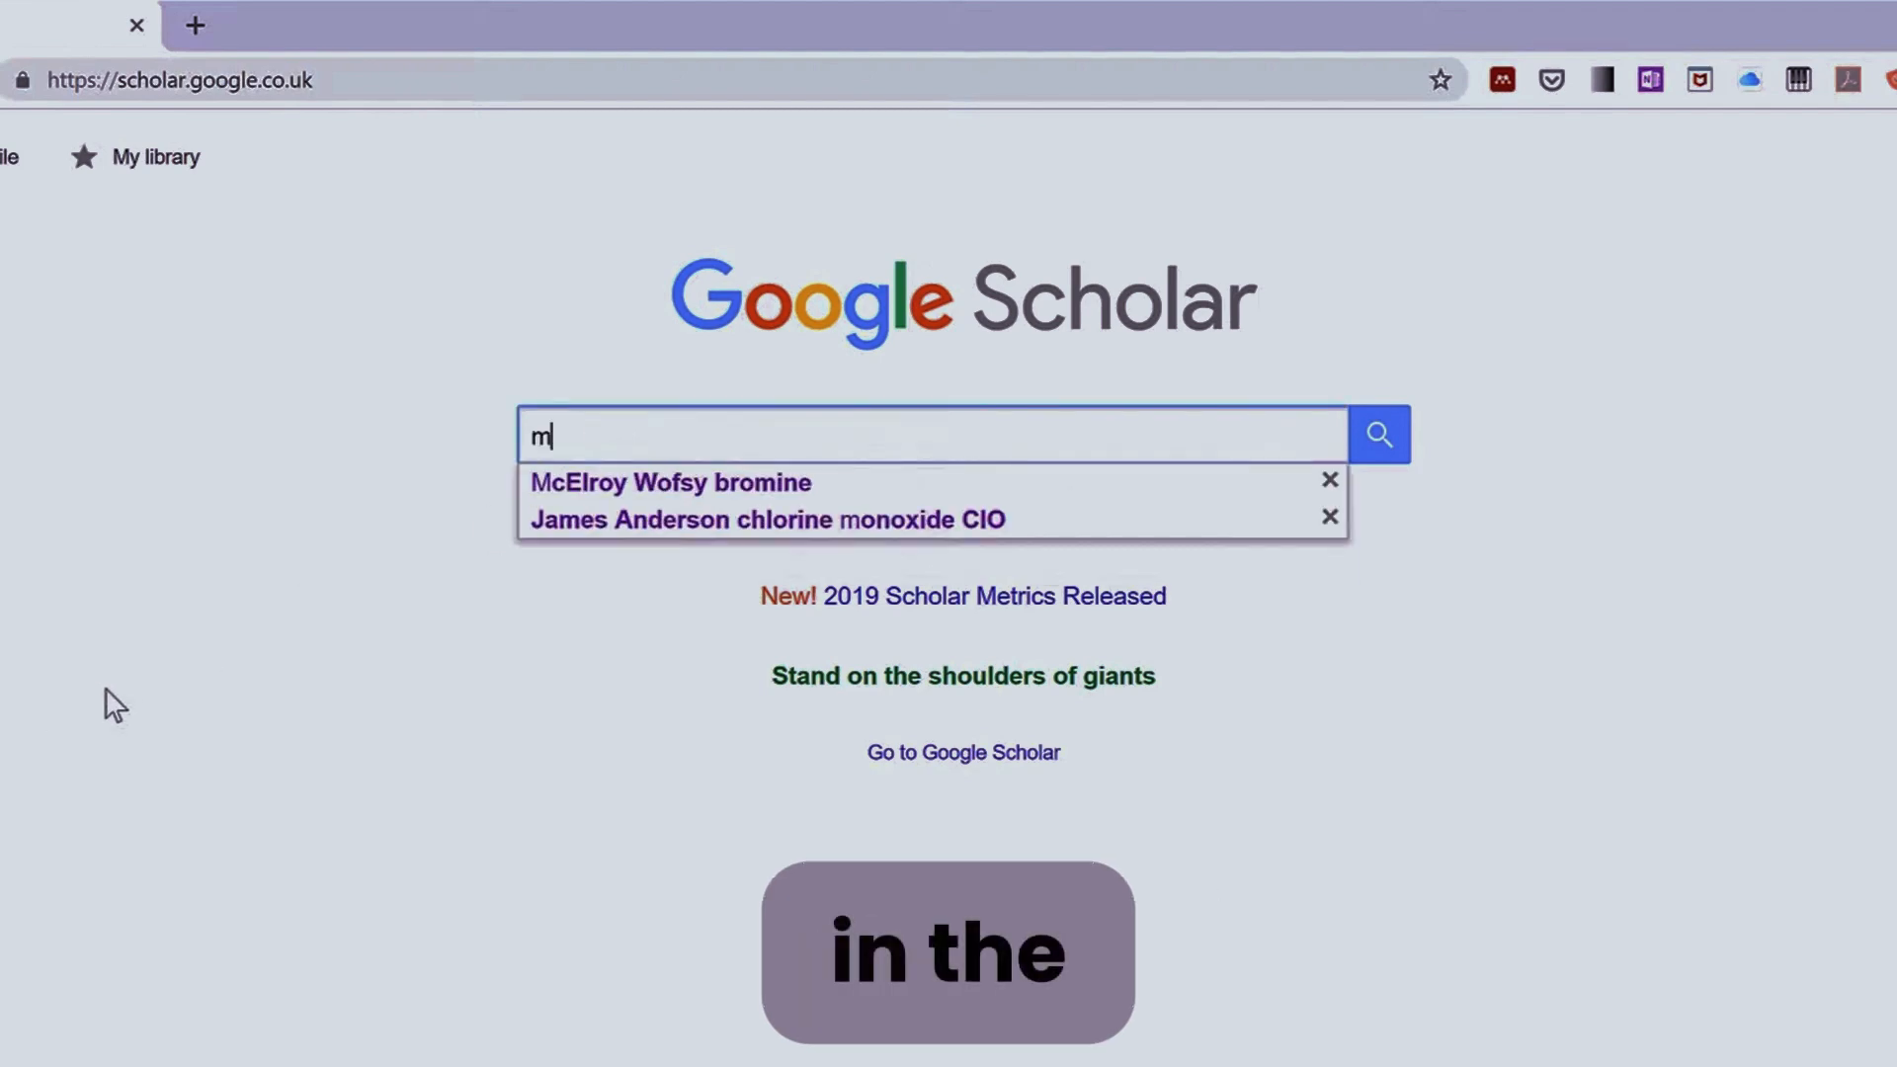
text(olina rowland )
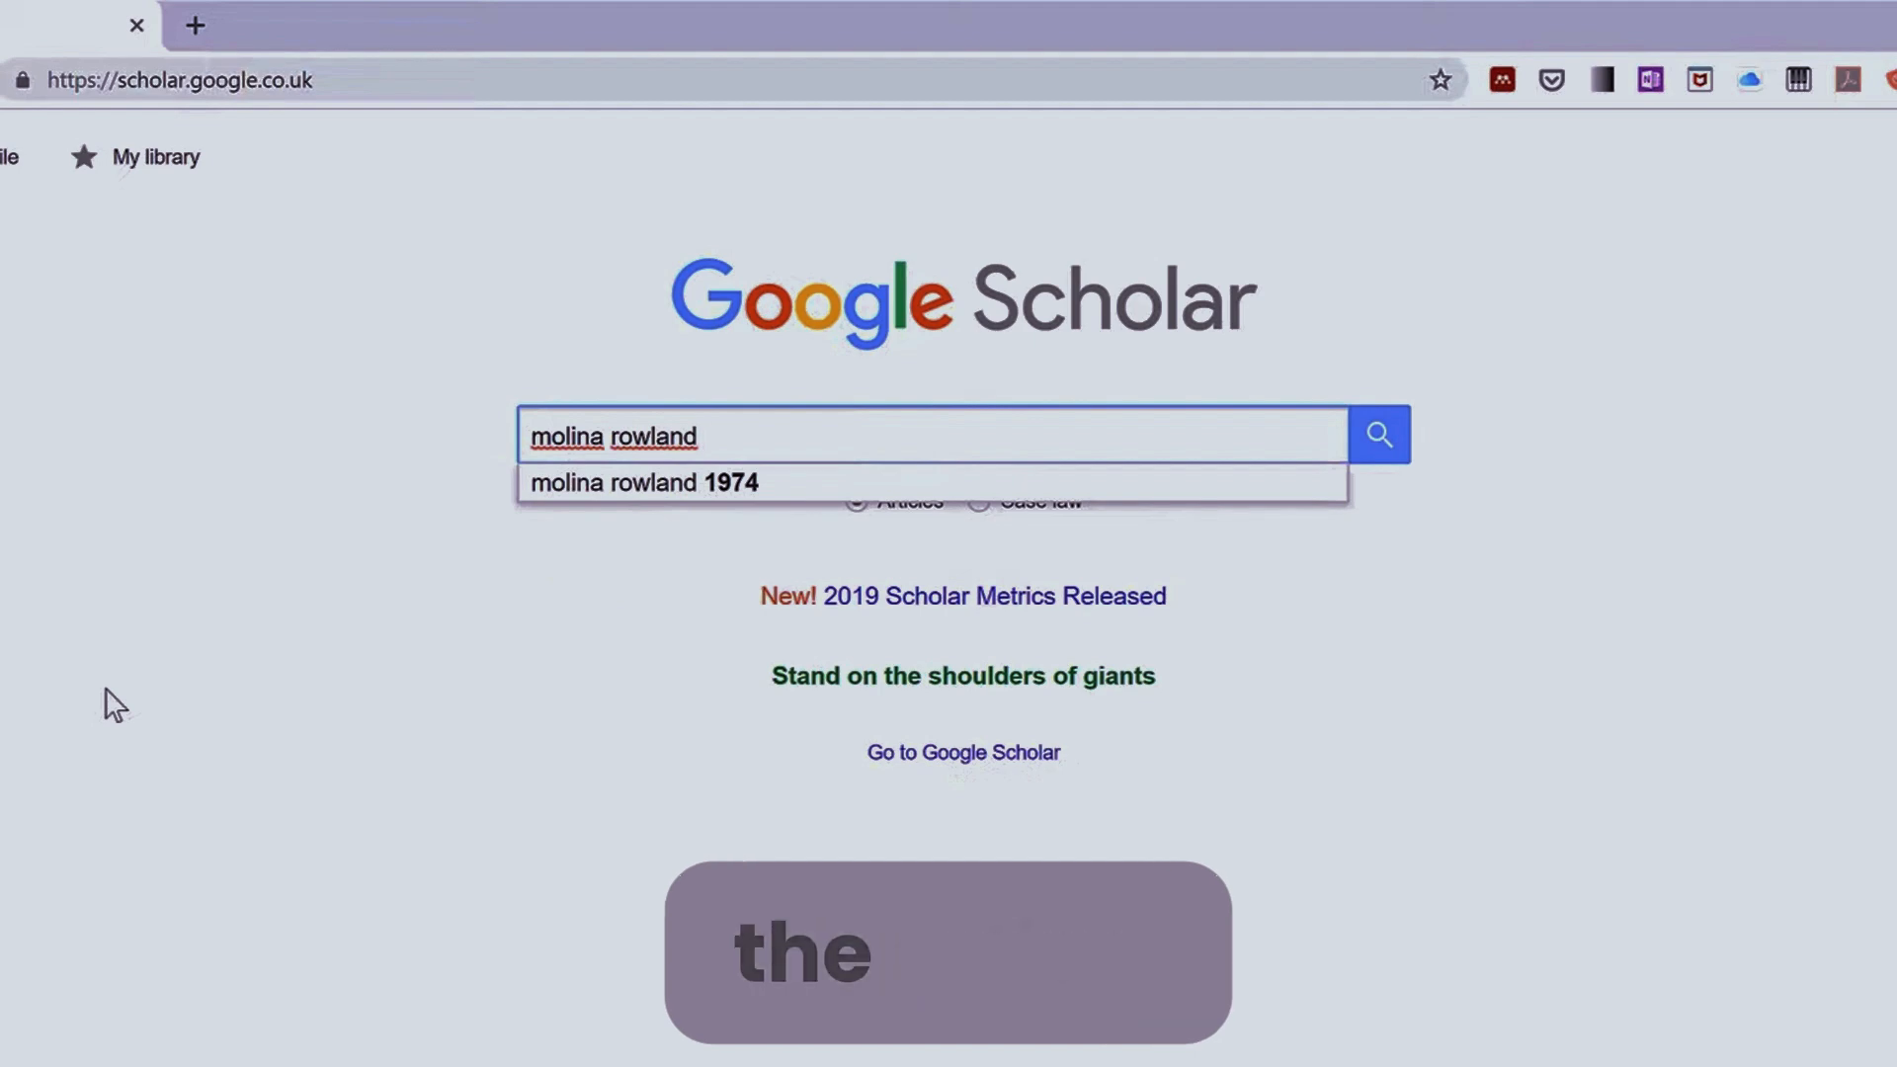
text(1974)
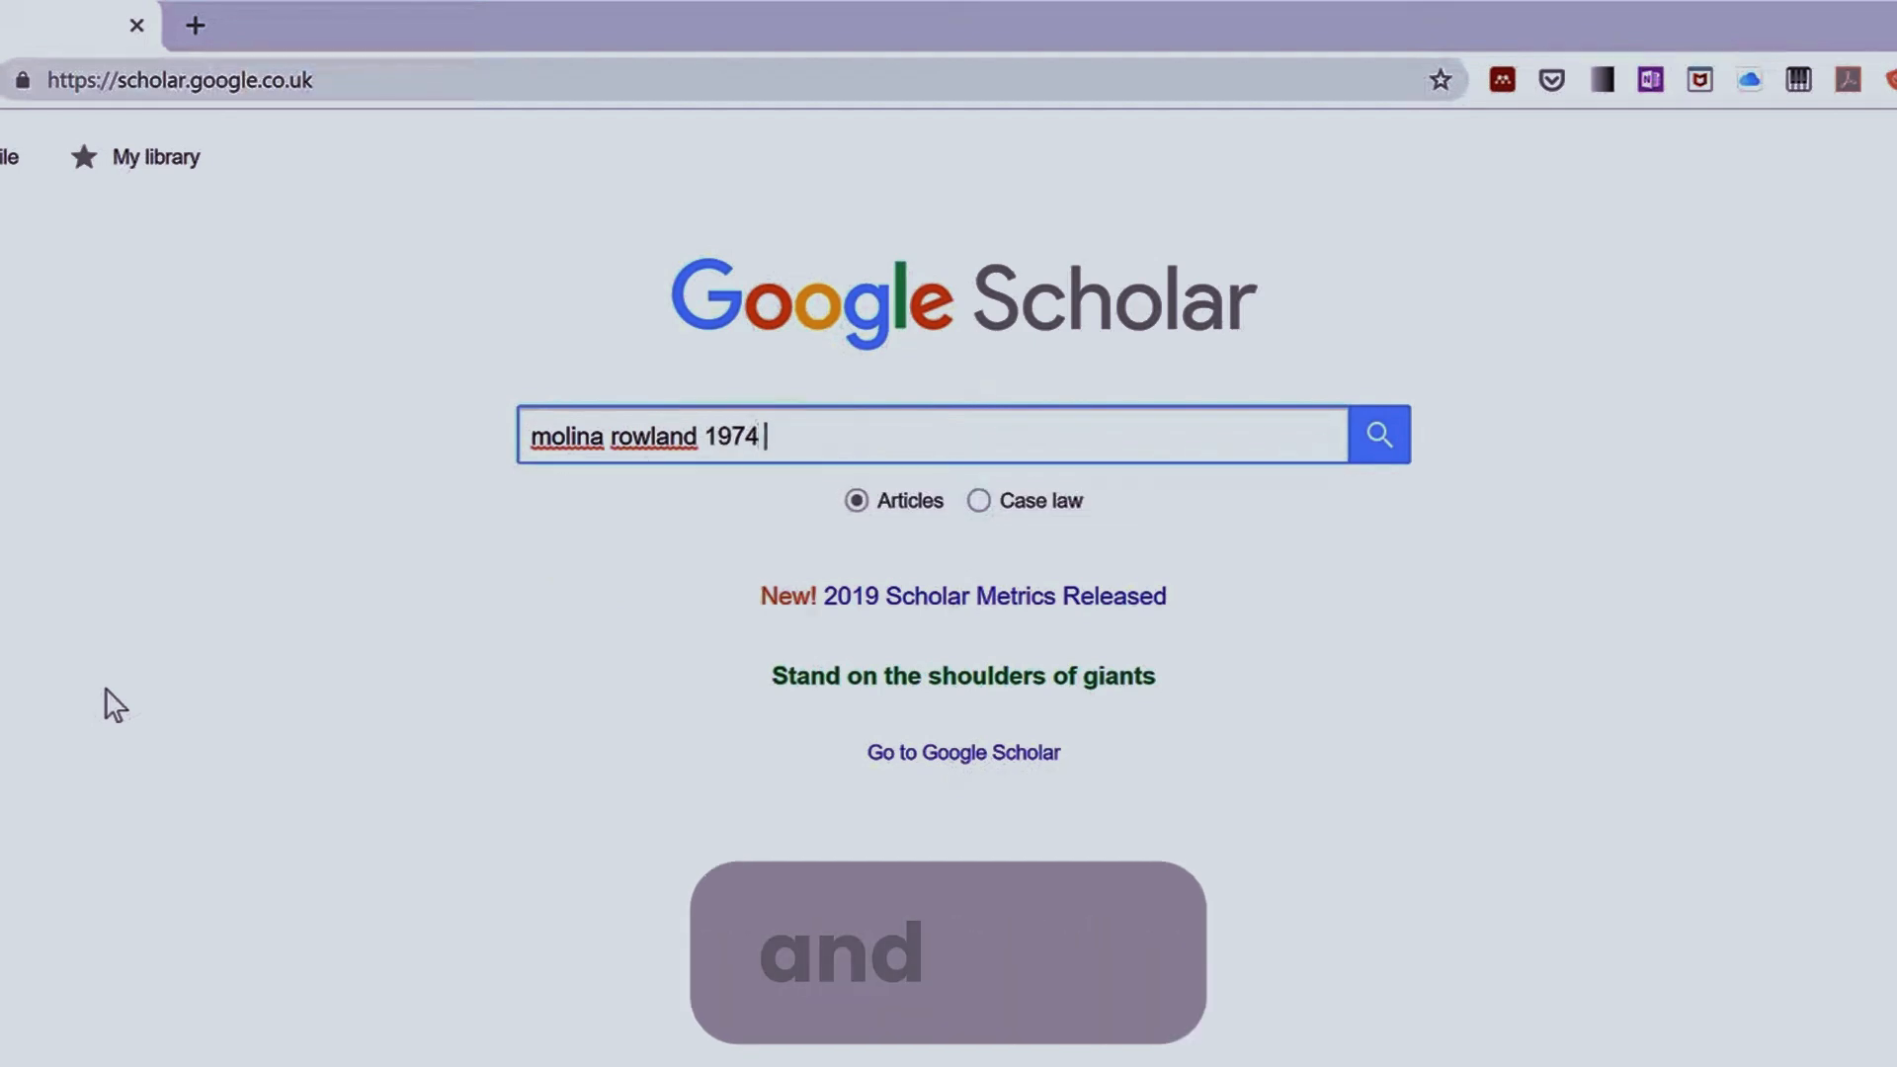
text( ozone)
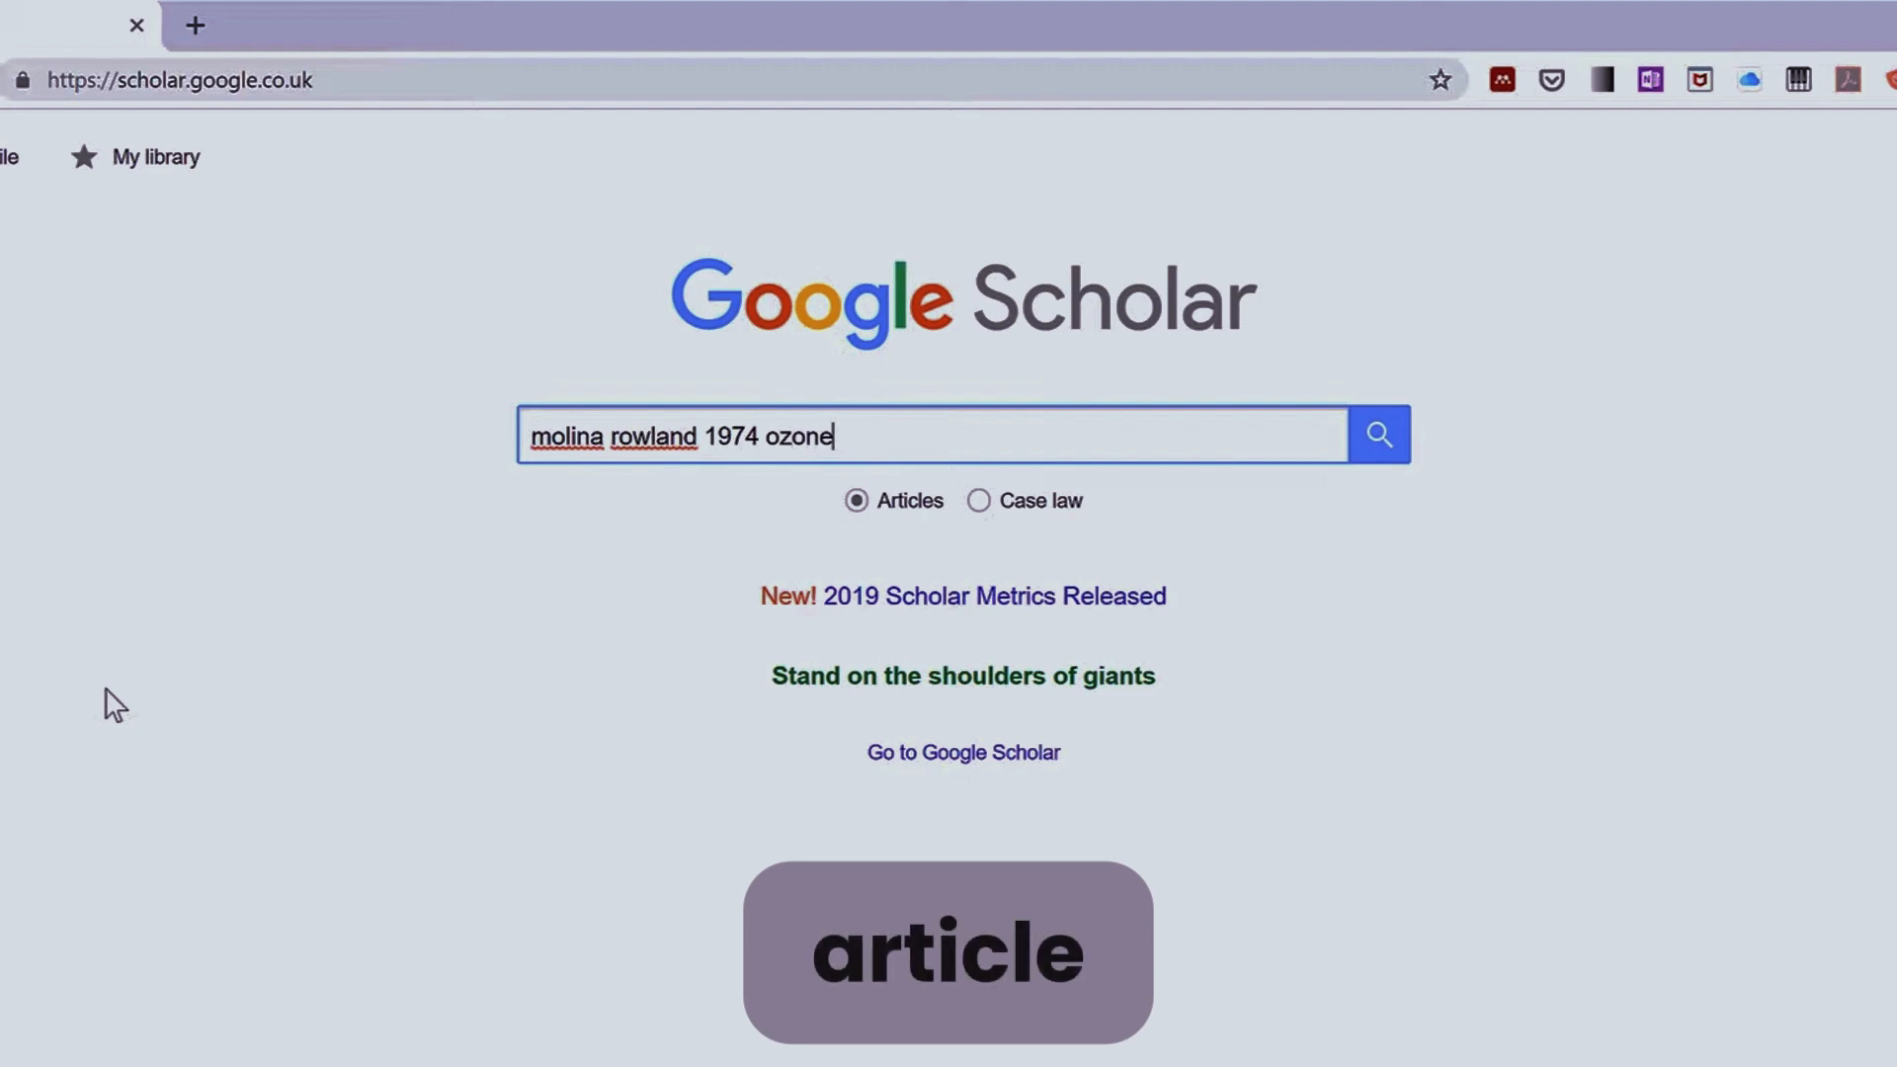
key(Return)
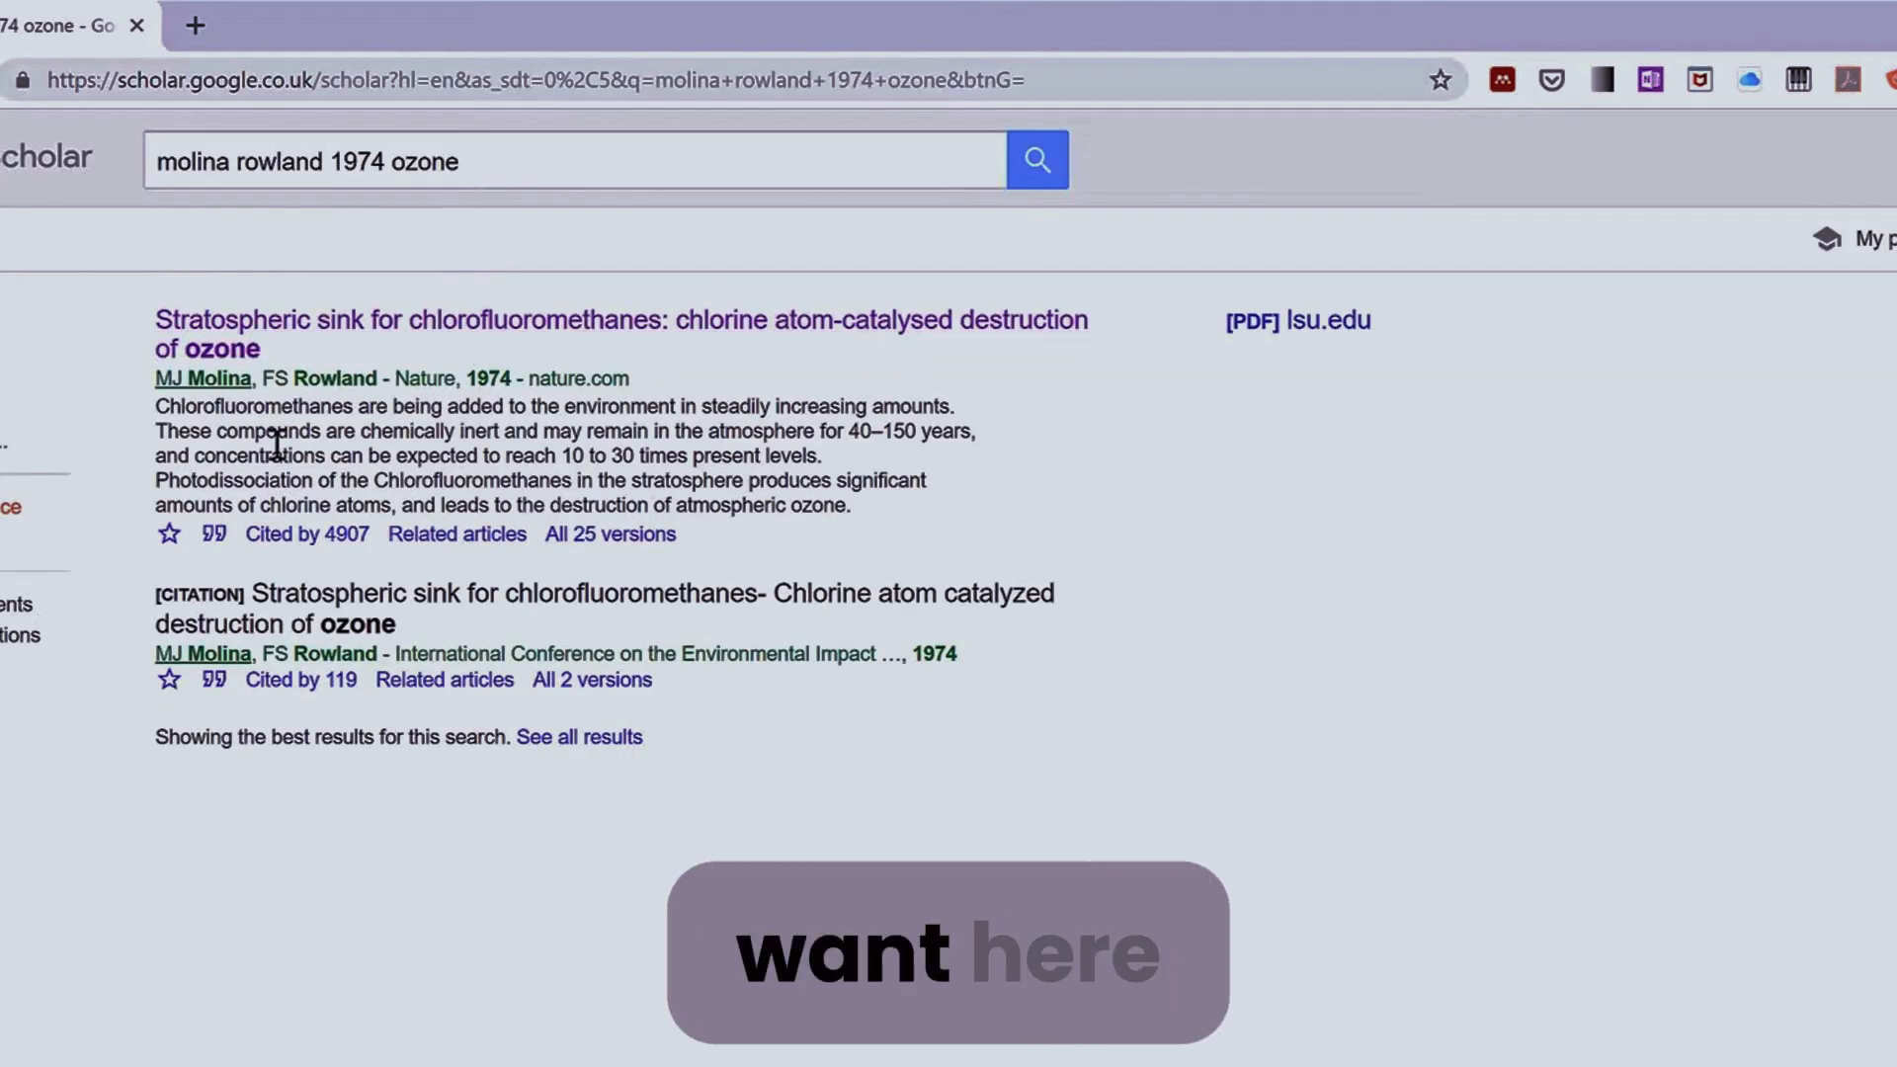
Step: Copy the Harvard citation of the 1974 Nature article by Molina and Rowland and paste it under the References heading in Word
click(215, 534)
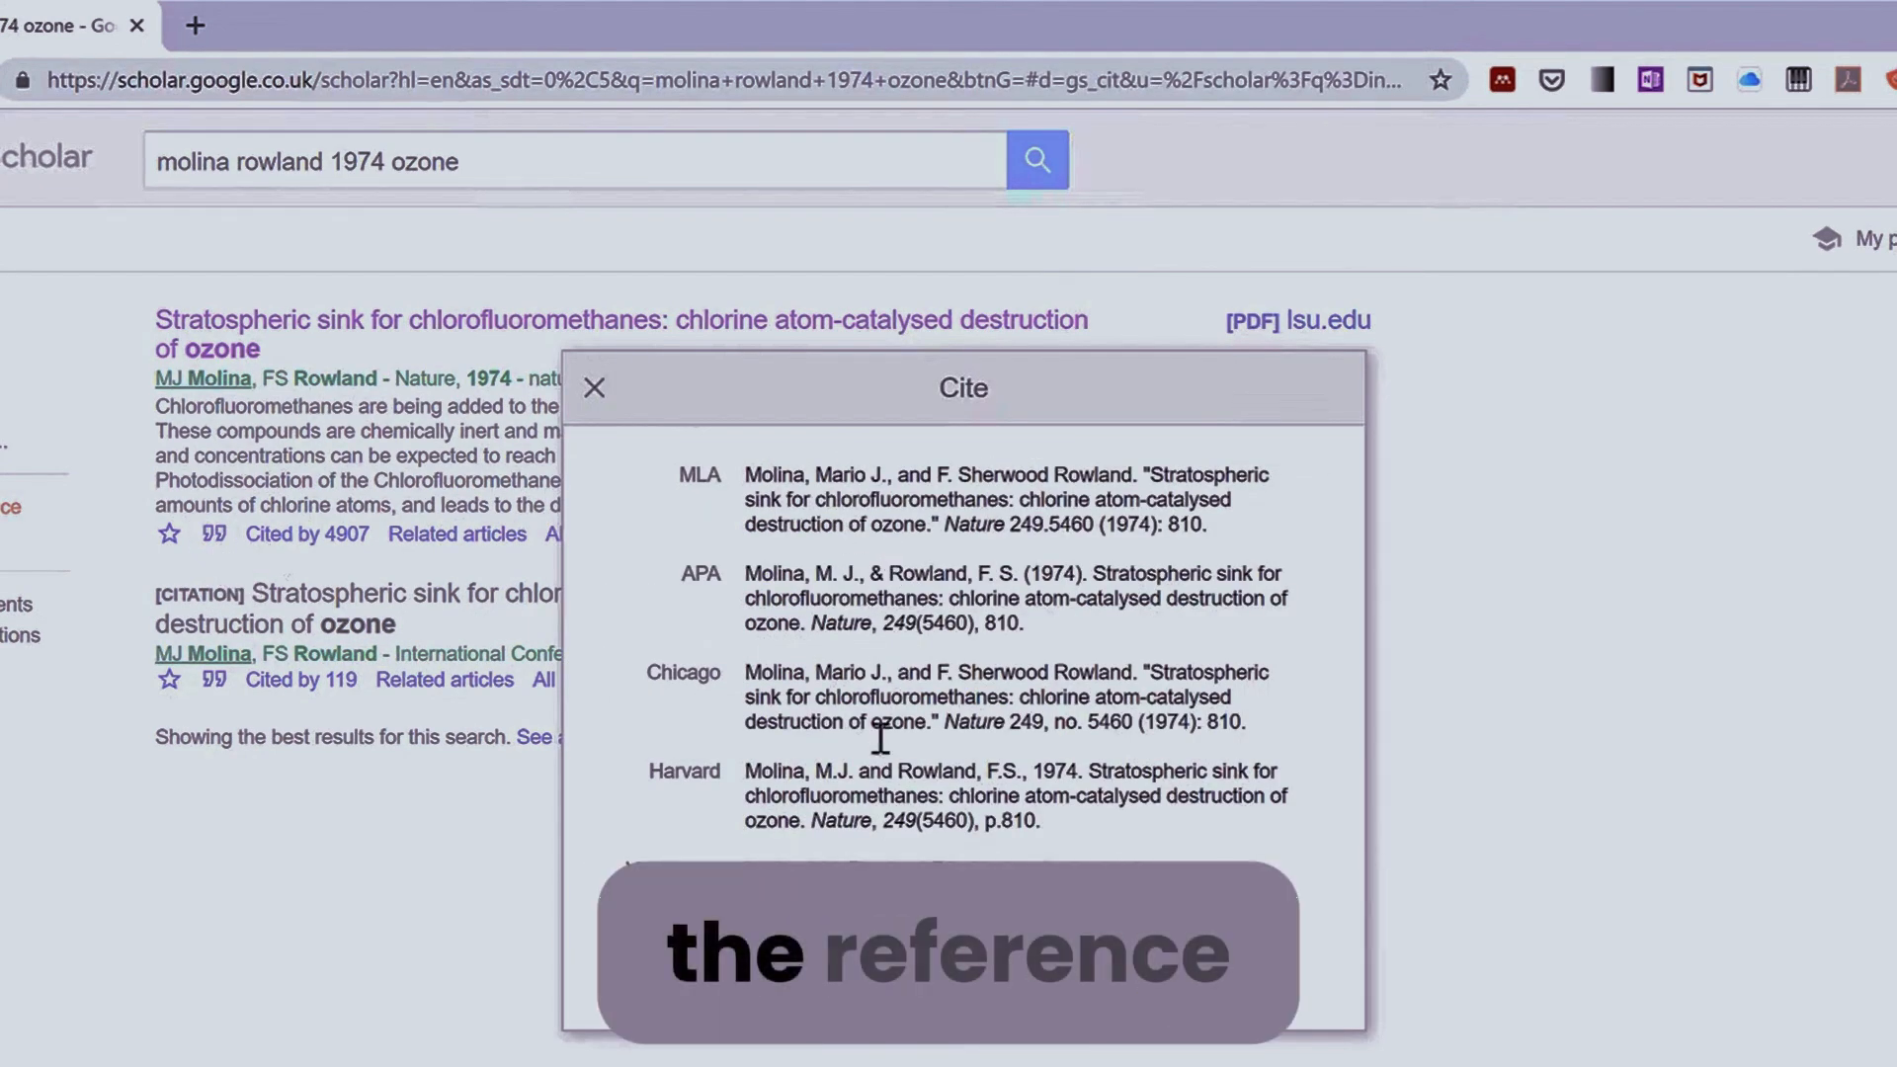
triple_click(1047, 825)
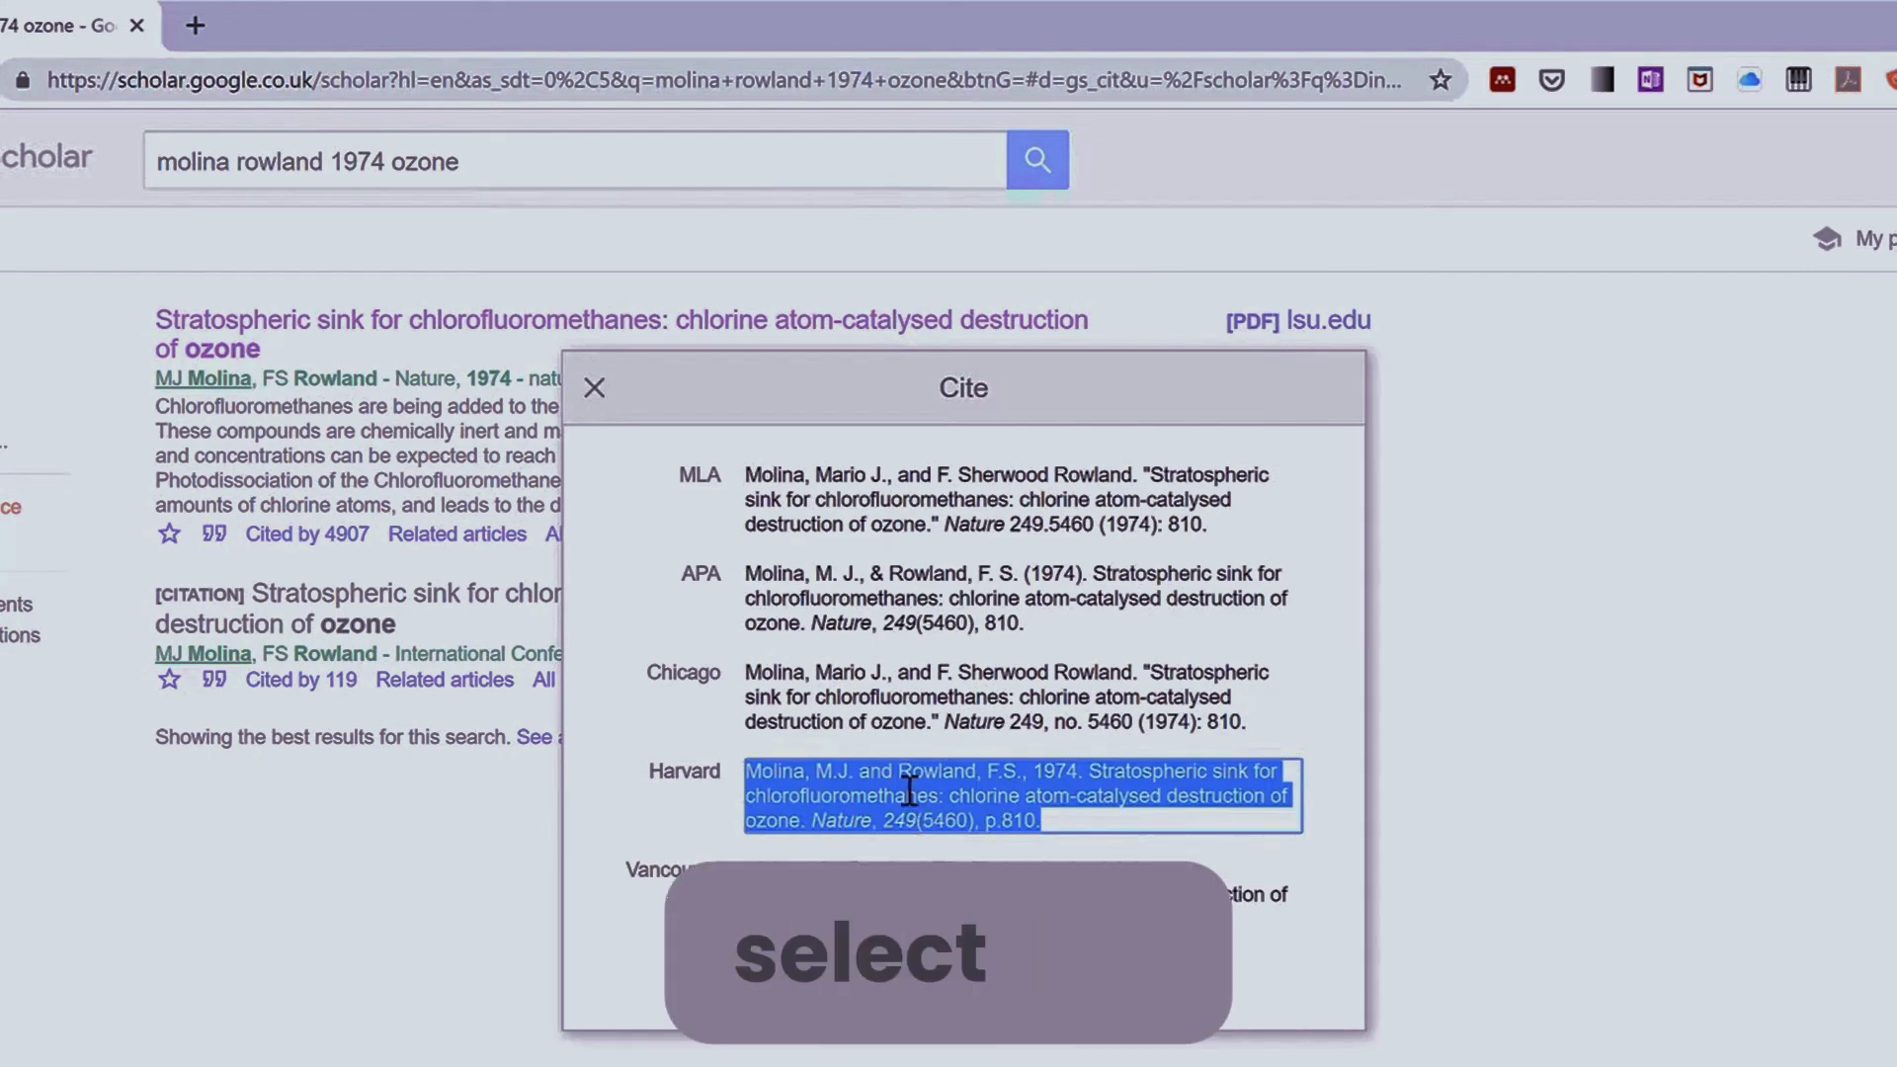
right_click(934, 802)
click(951, 810)
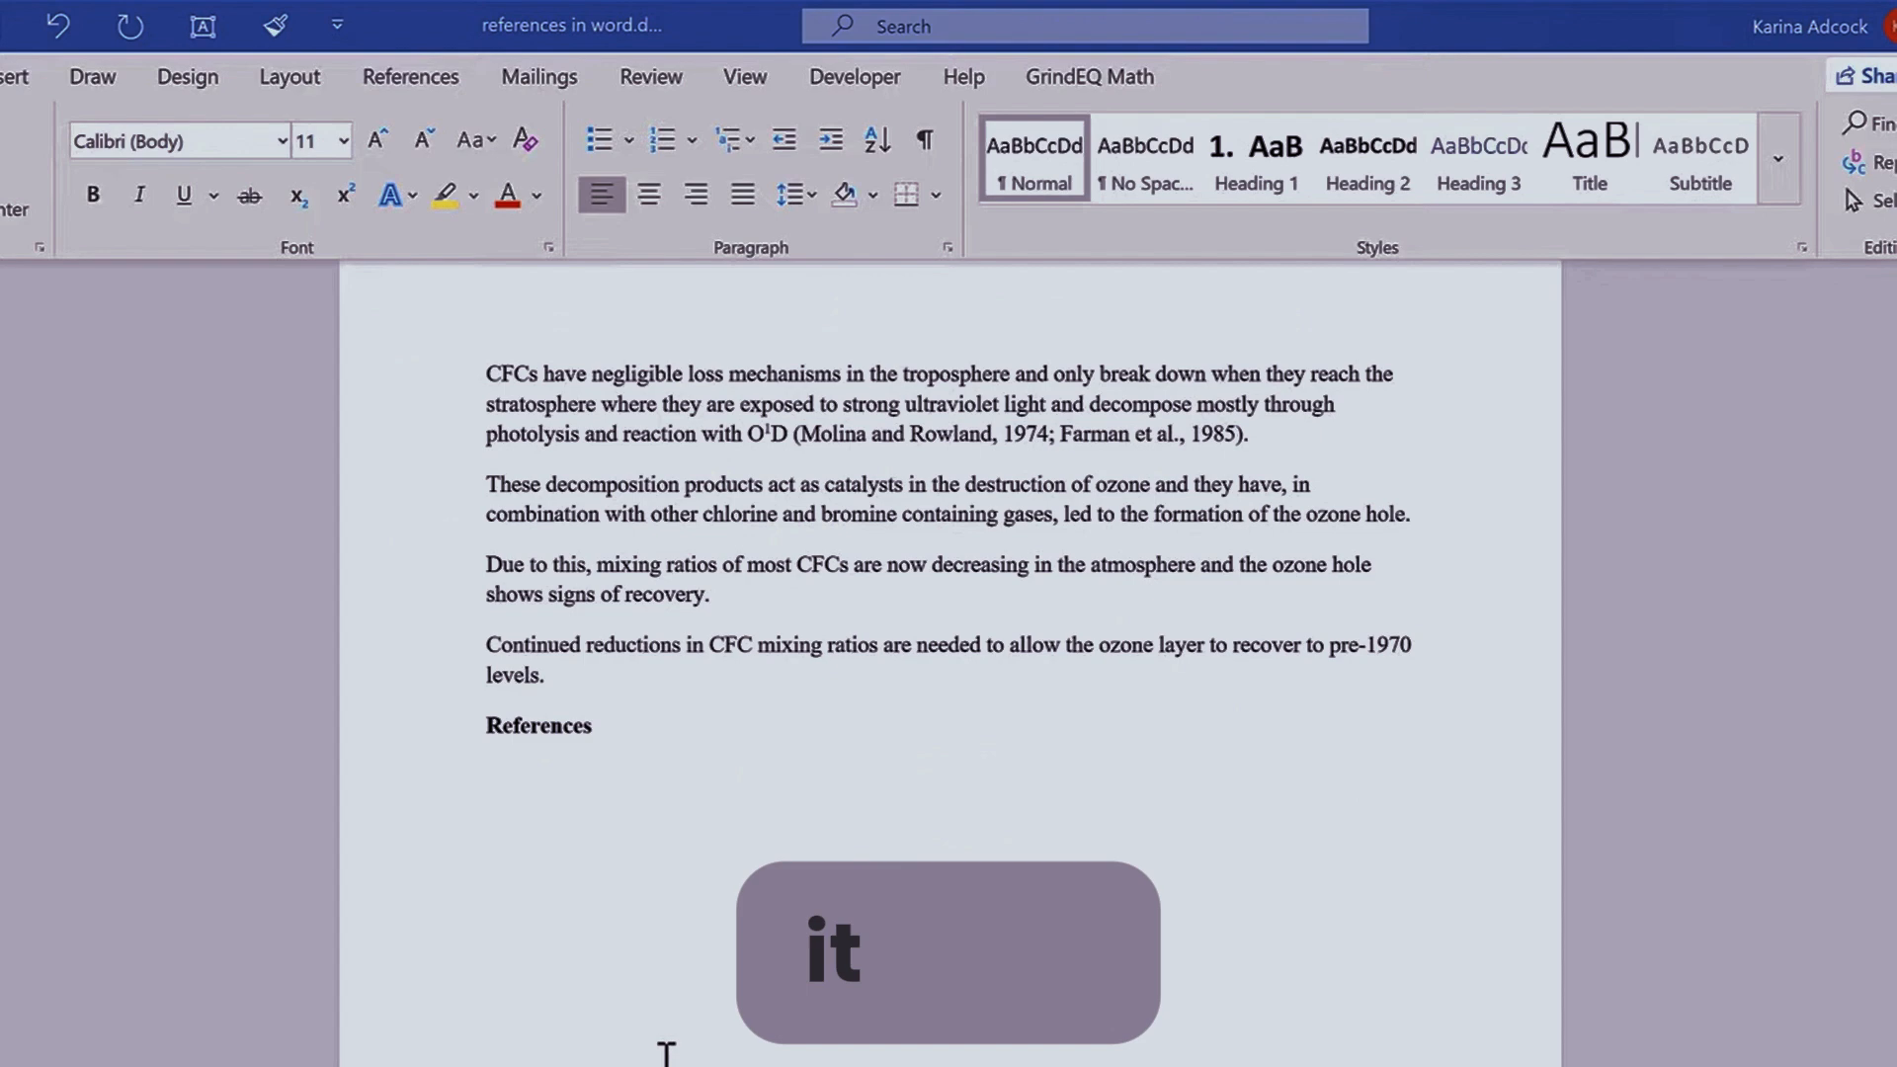
key(ctrl+v)
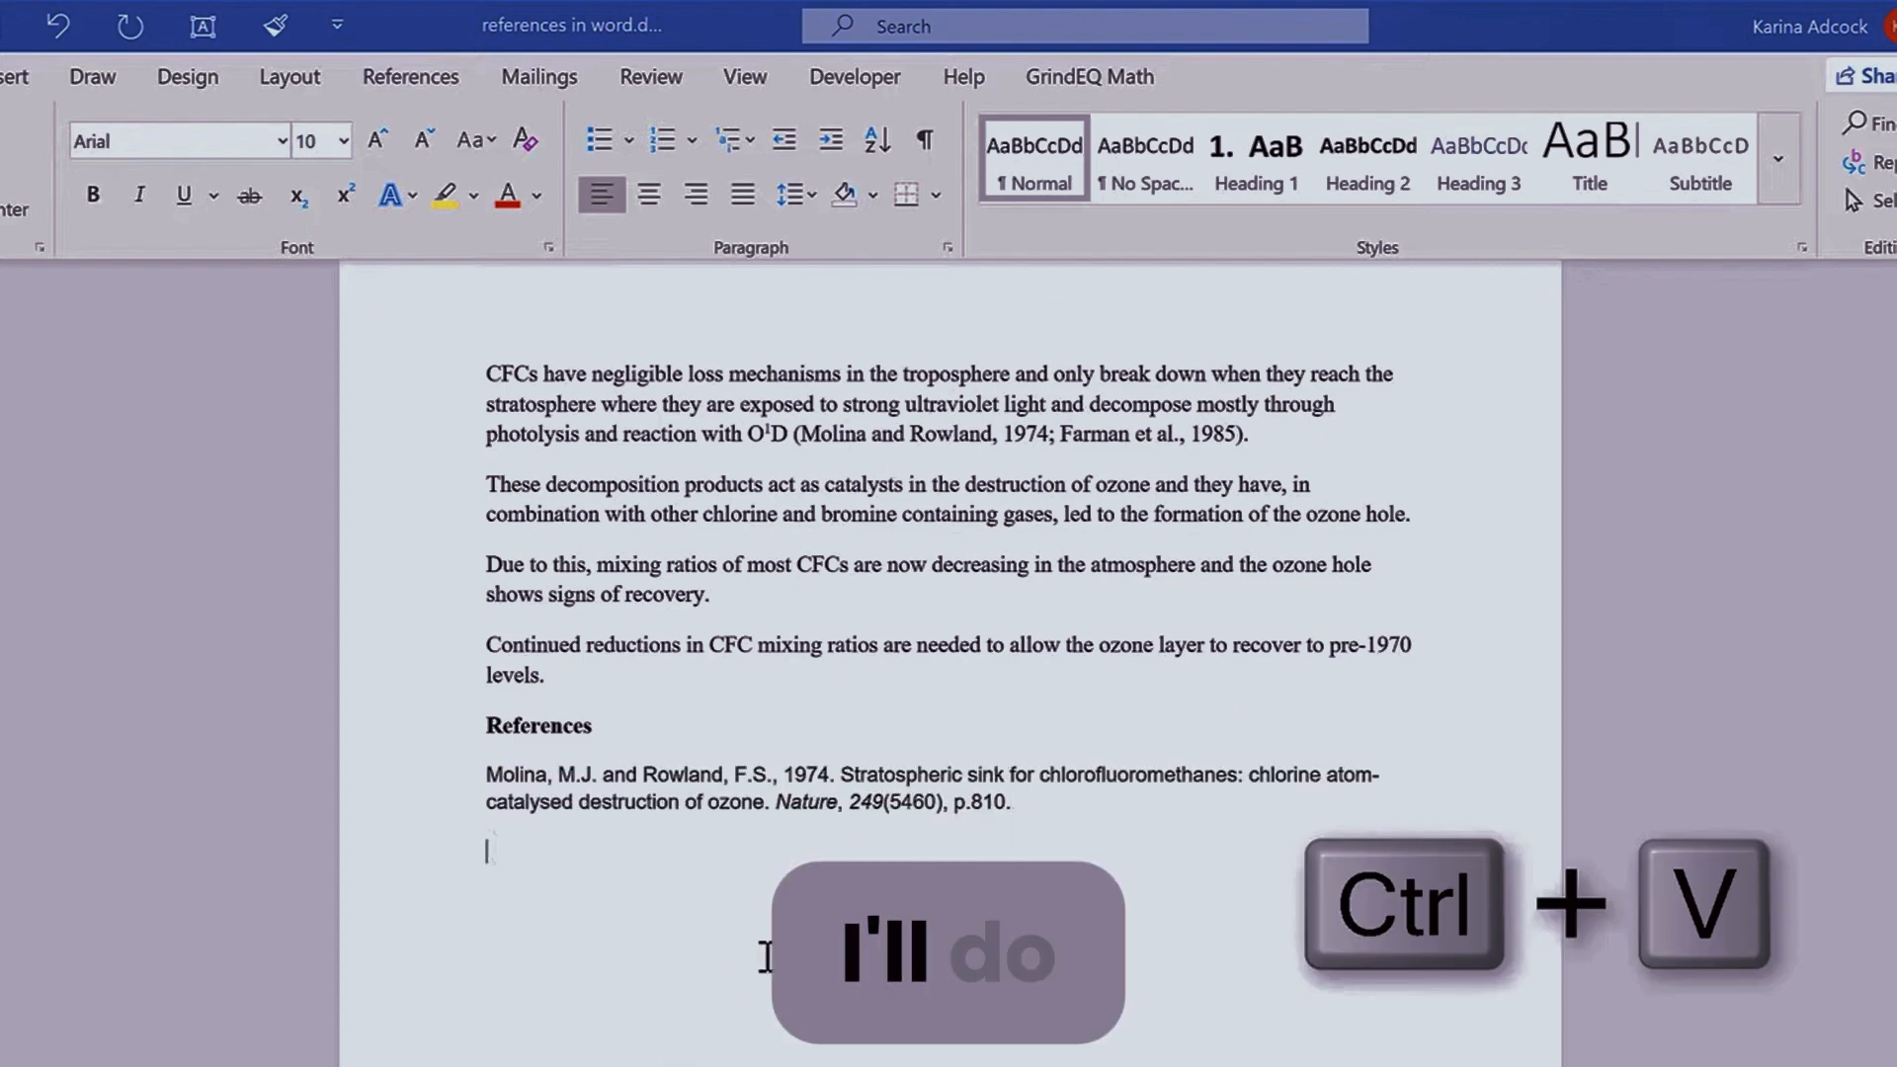
Step: Search Google Scholar for the second cited source with the query "farman 1985 ozone"
drag(1061, 435, 1235, 435)
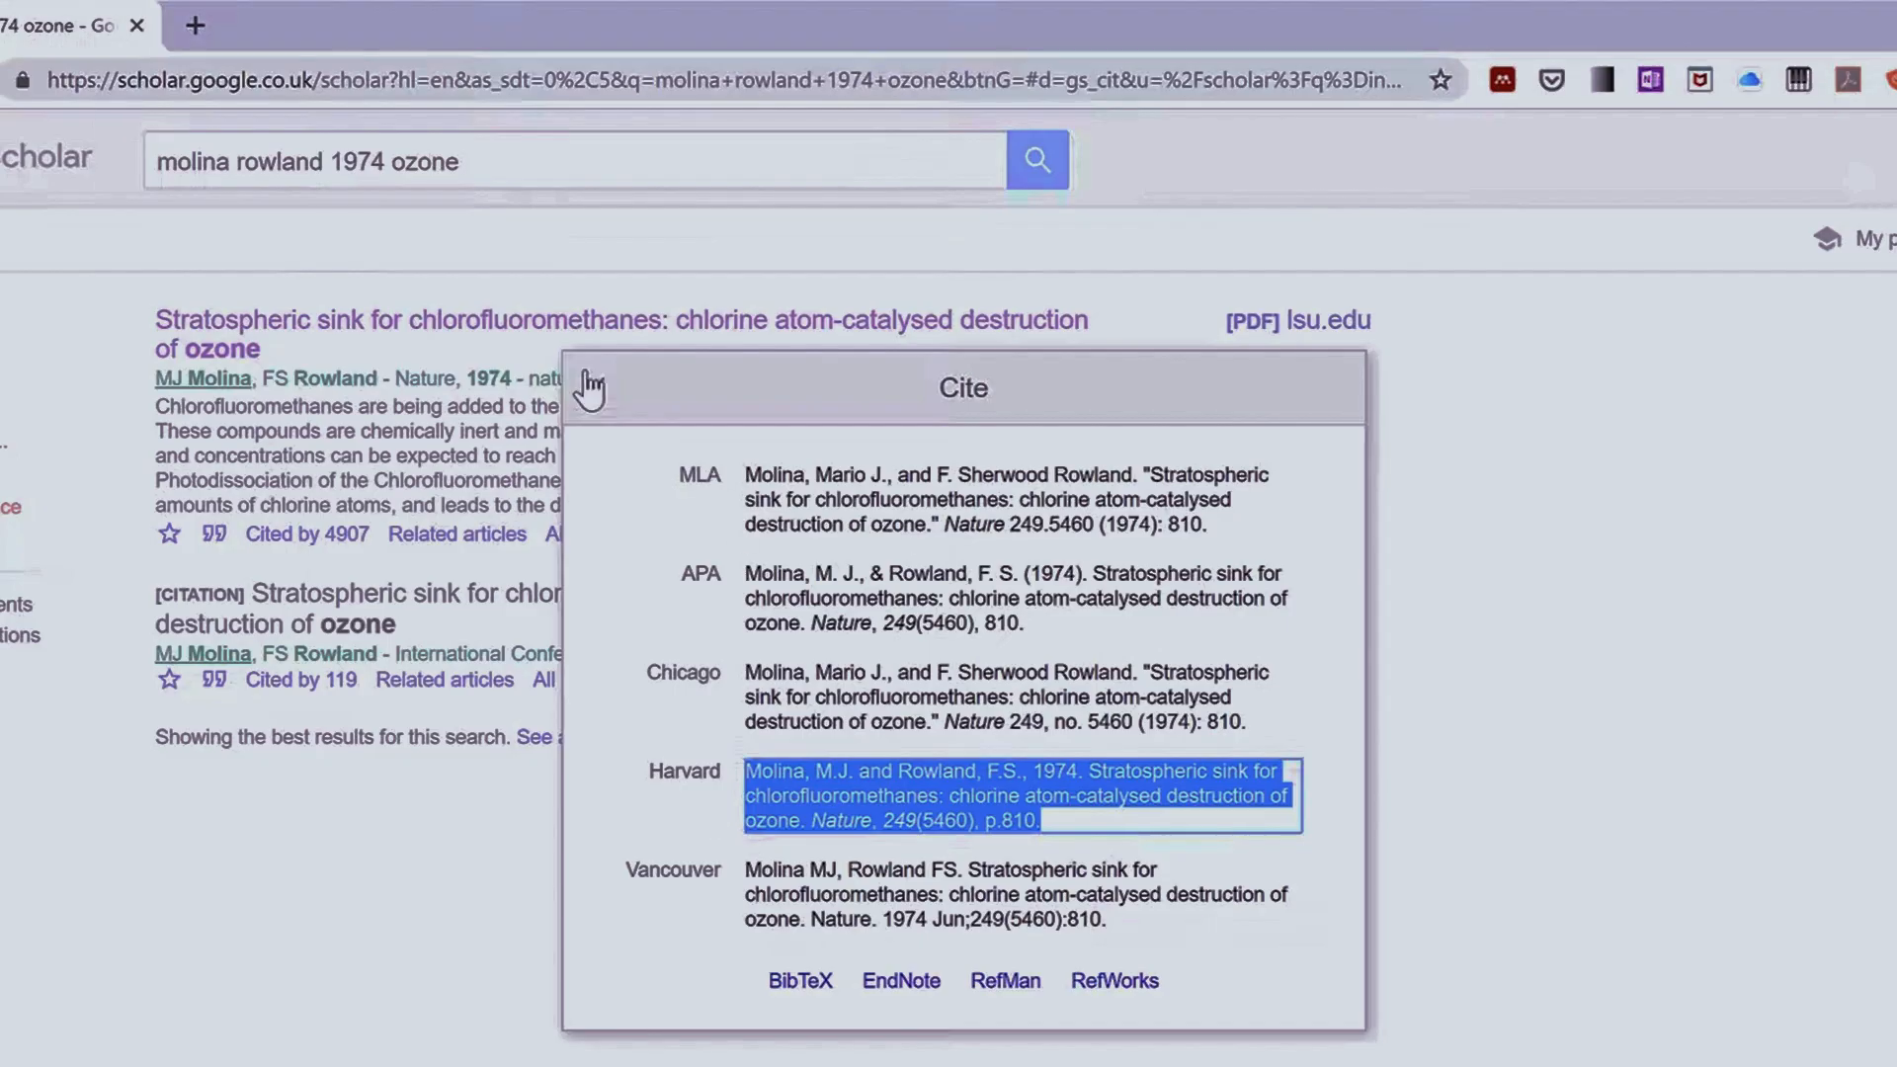
click(482, 174)
key(BackSpace)
key(BackSpace)
key(BackSpace)
key(BackSpace)
key(BackSpace)
key(BackSpace)
key(BackSpace)
key(BackSpace)
key(BackSpace)
key(BackSpace)
key(BackSpace)
key(BackSpace)
key(BackSpace)
key(BackSpace)
key(BackSpace)
key(BackSpace)
key(BackSpace)
key(BackSpace)
key(BackSpace)
key(BackSpace)
text(farman 1985 ozone)
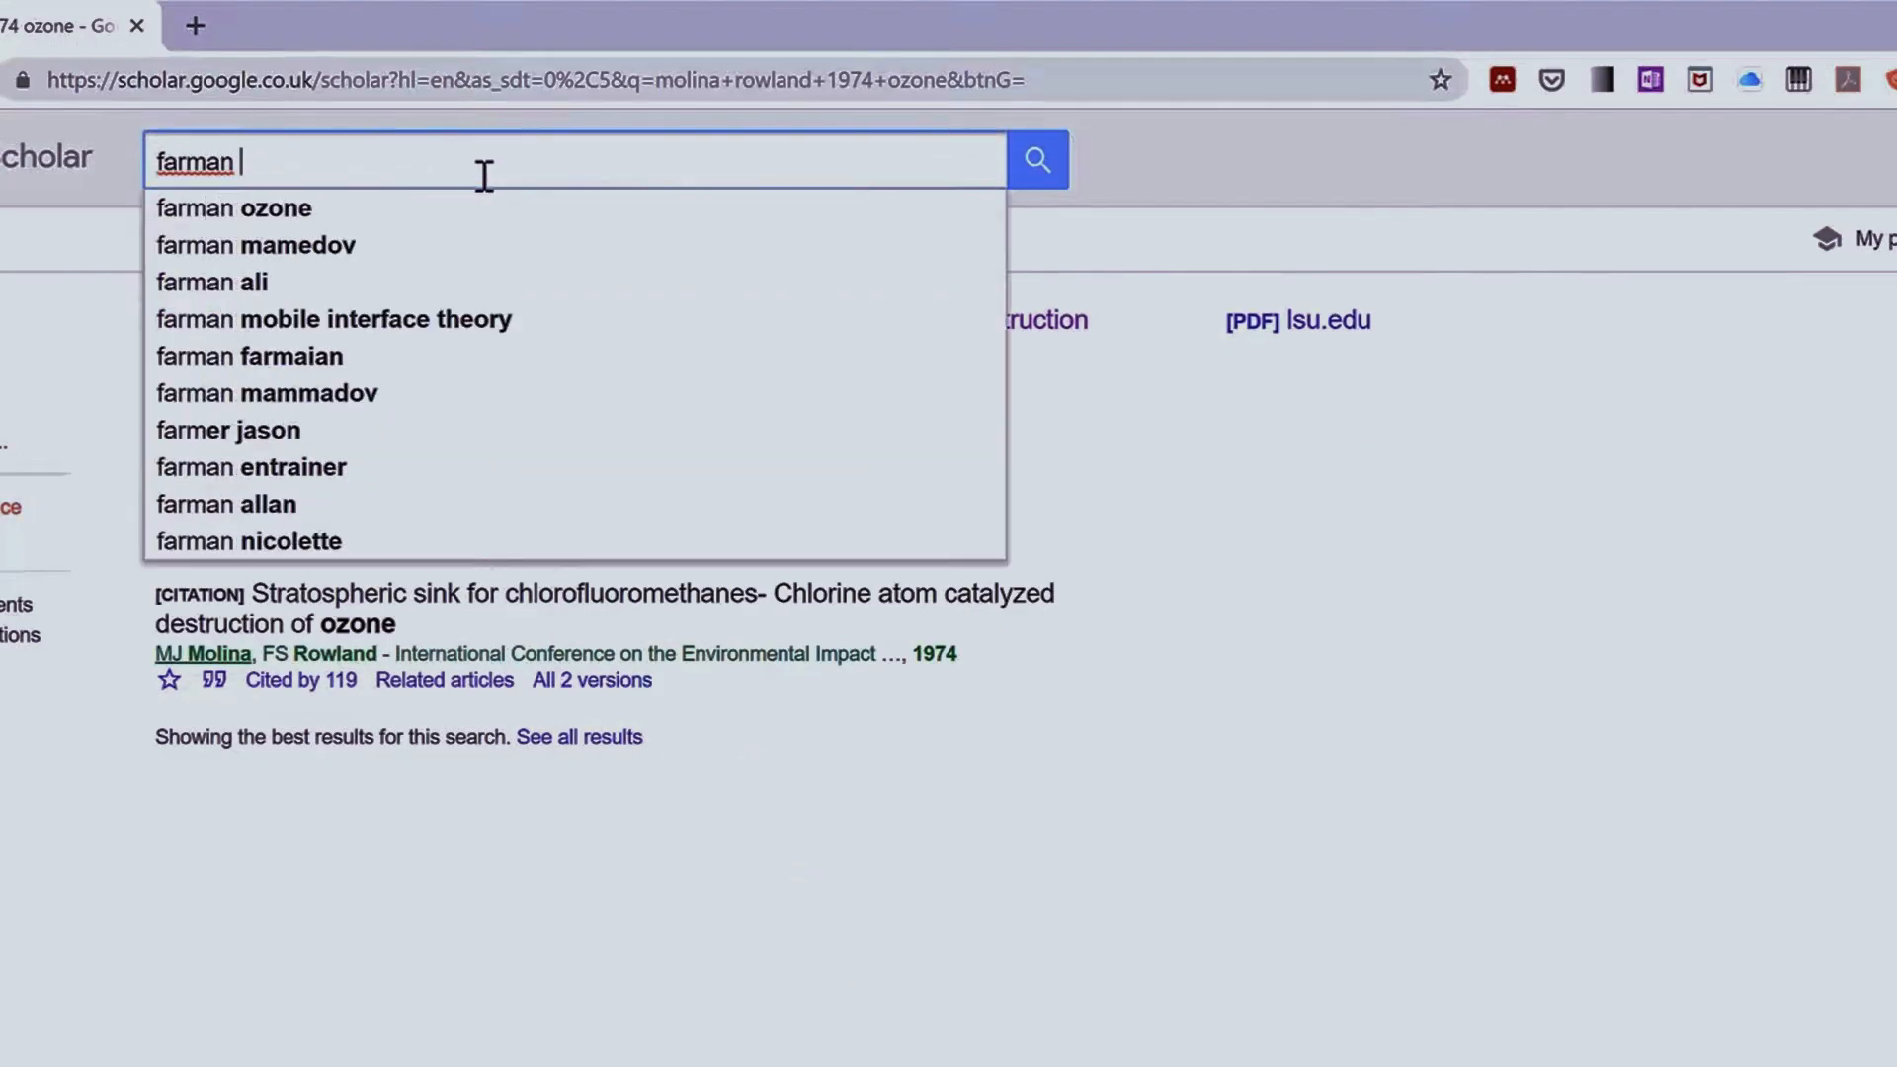
key(Return)
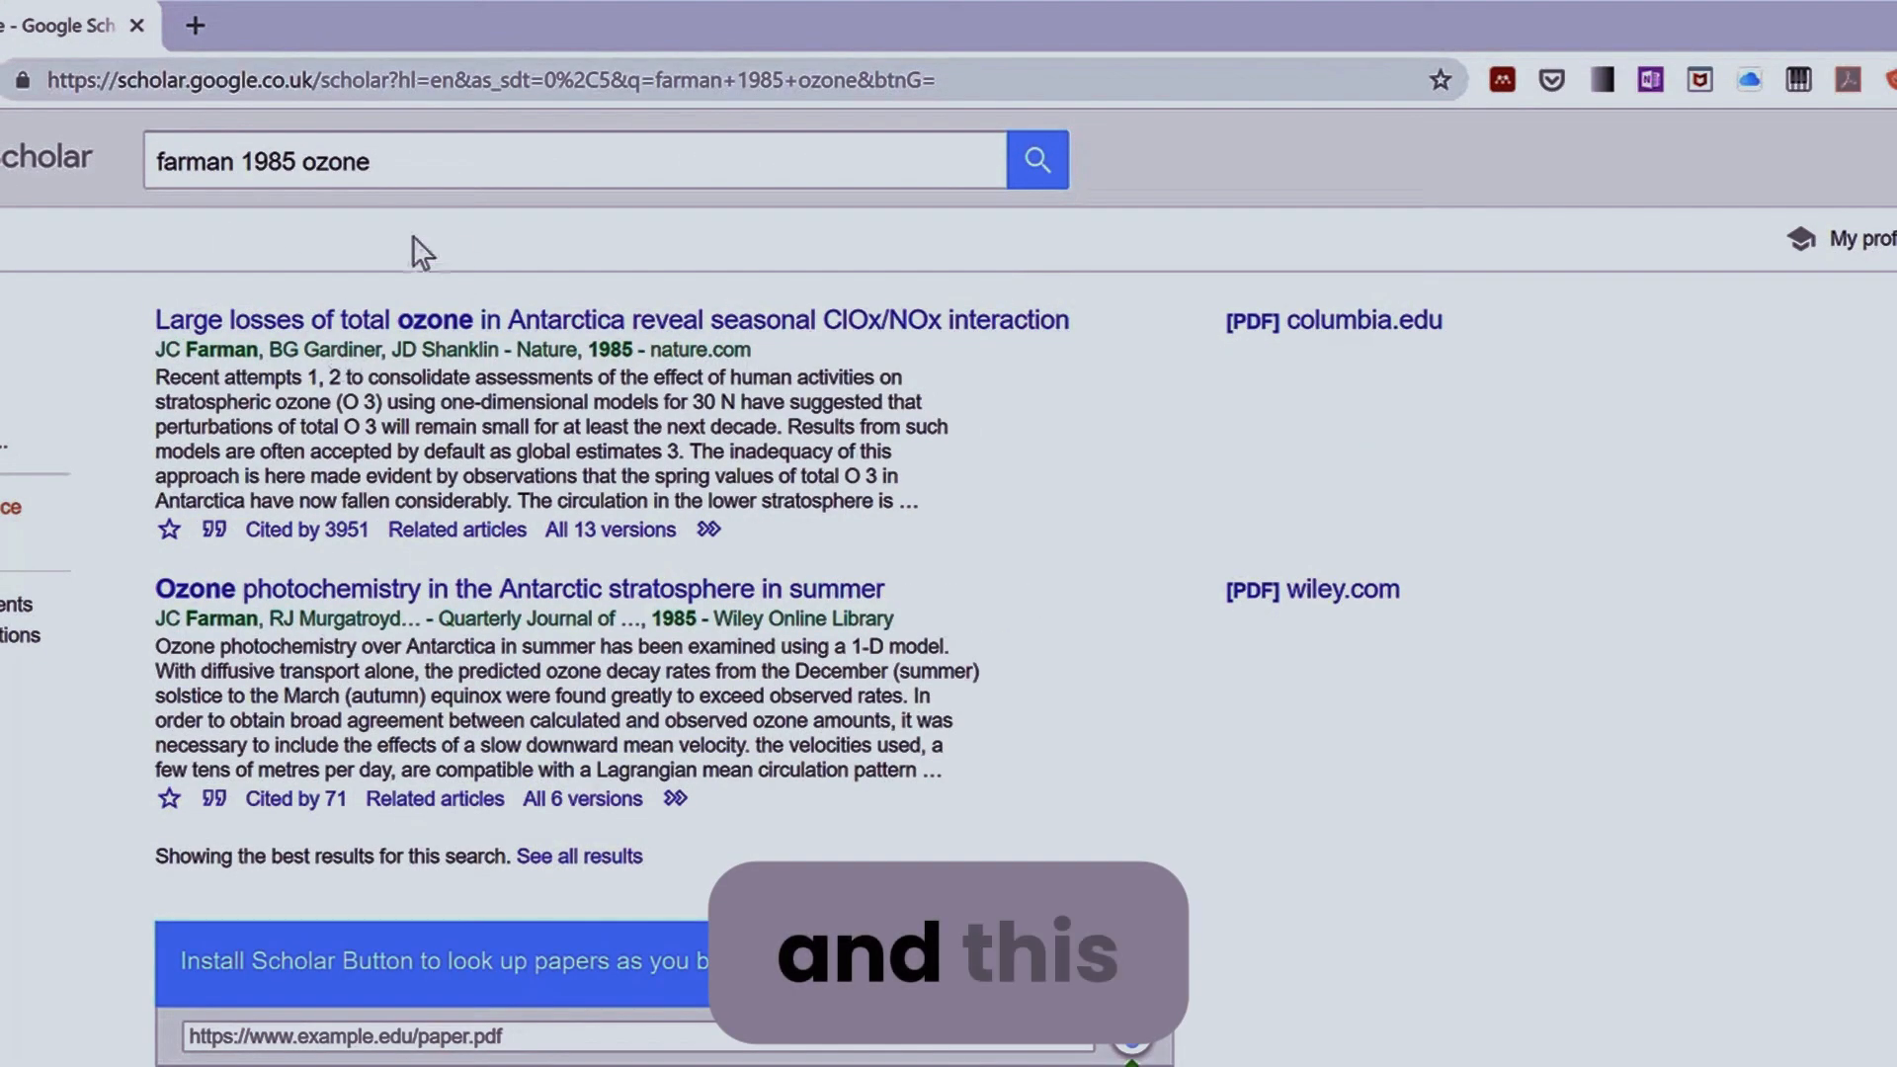
Step: Copy the Harvard citation of the 1985 "Large losses of total ozone in Antarctica" article and paste it below the first reference in Word
click(214, 531)
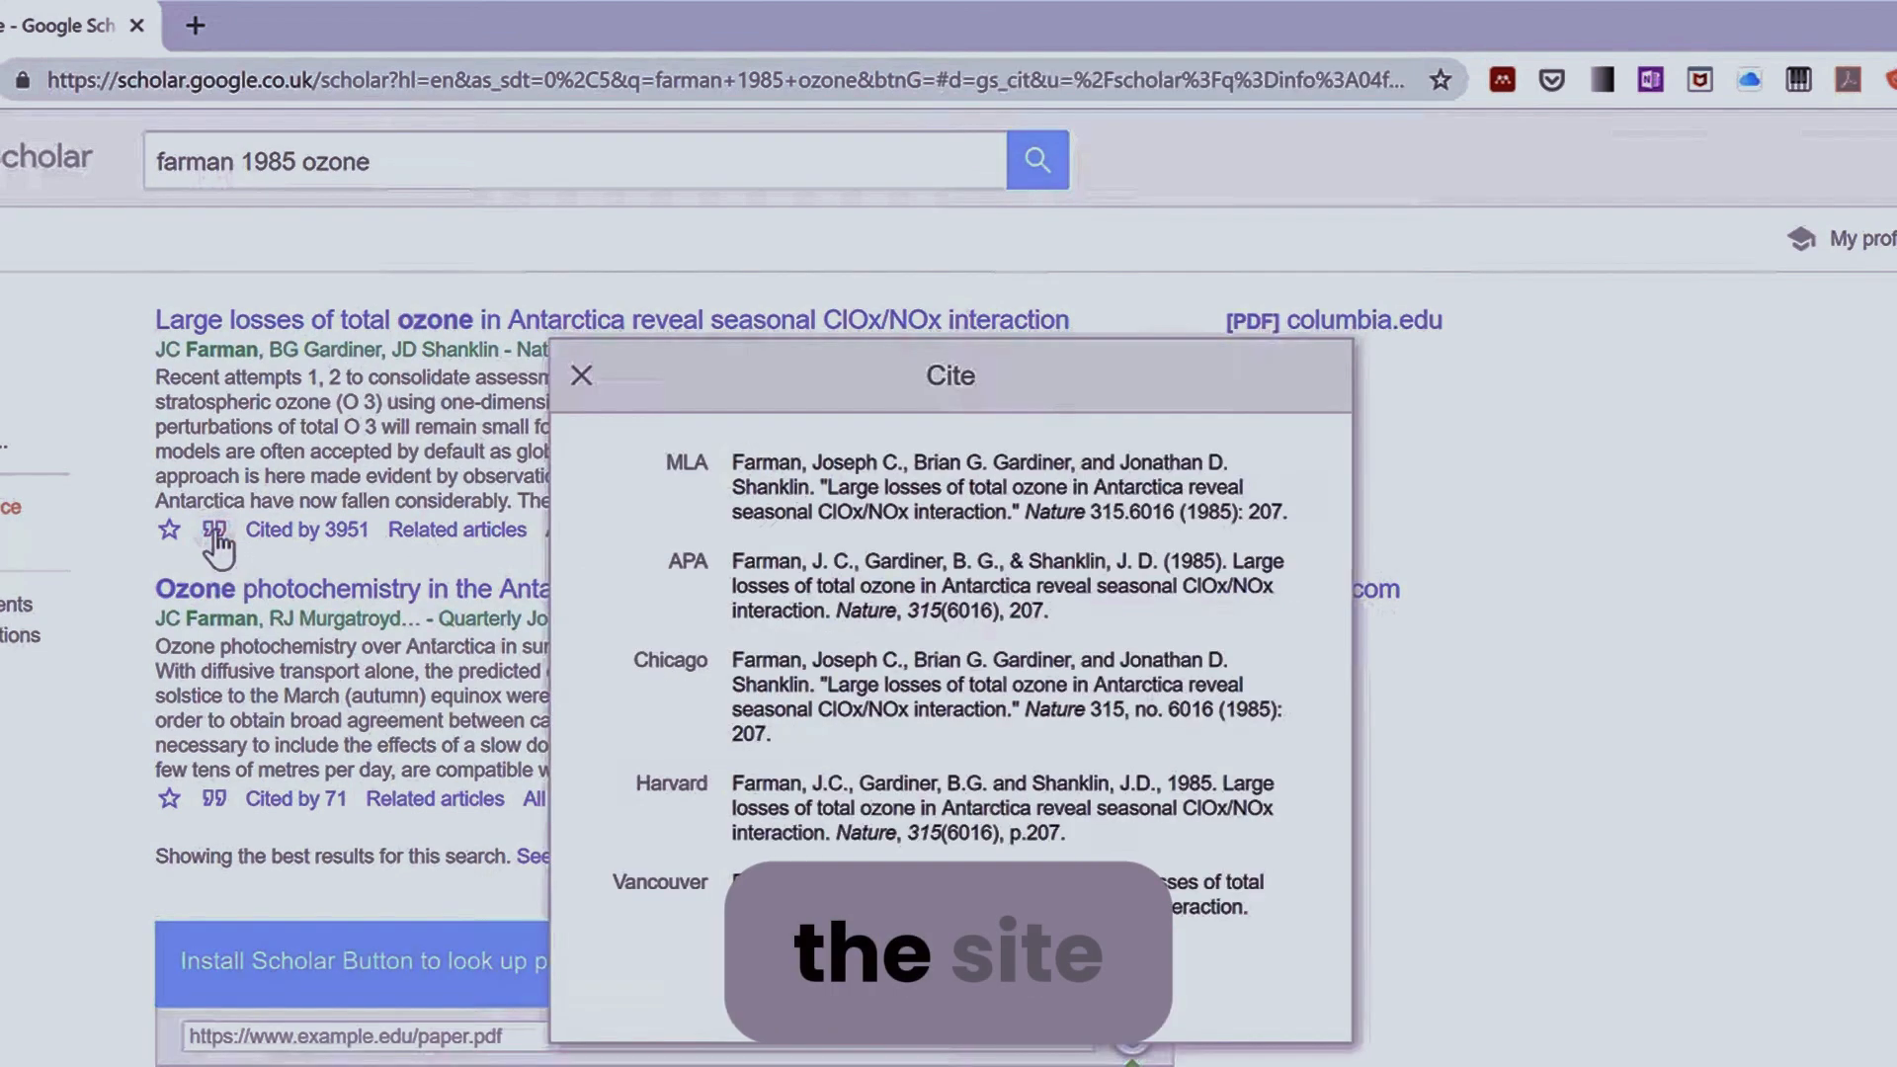
click(920, 816)
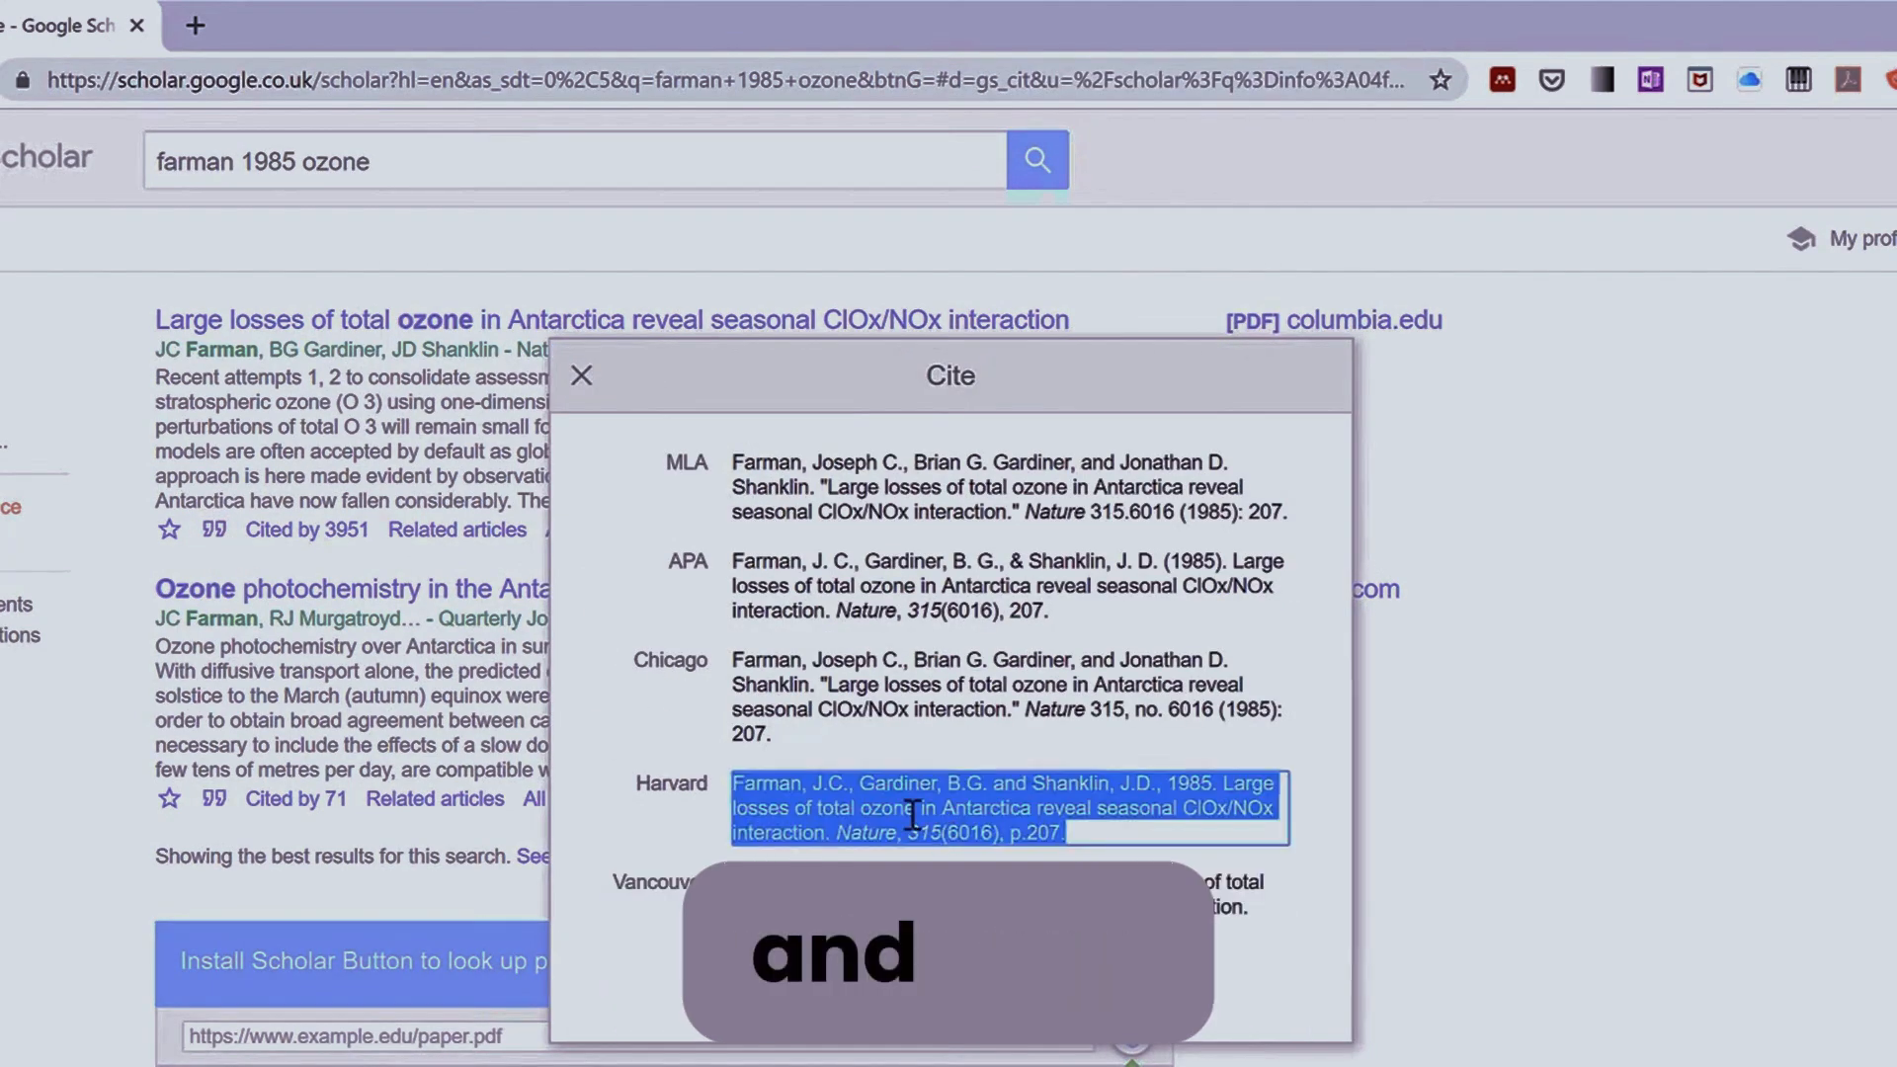
key(ctrl+c)
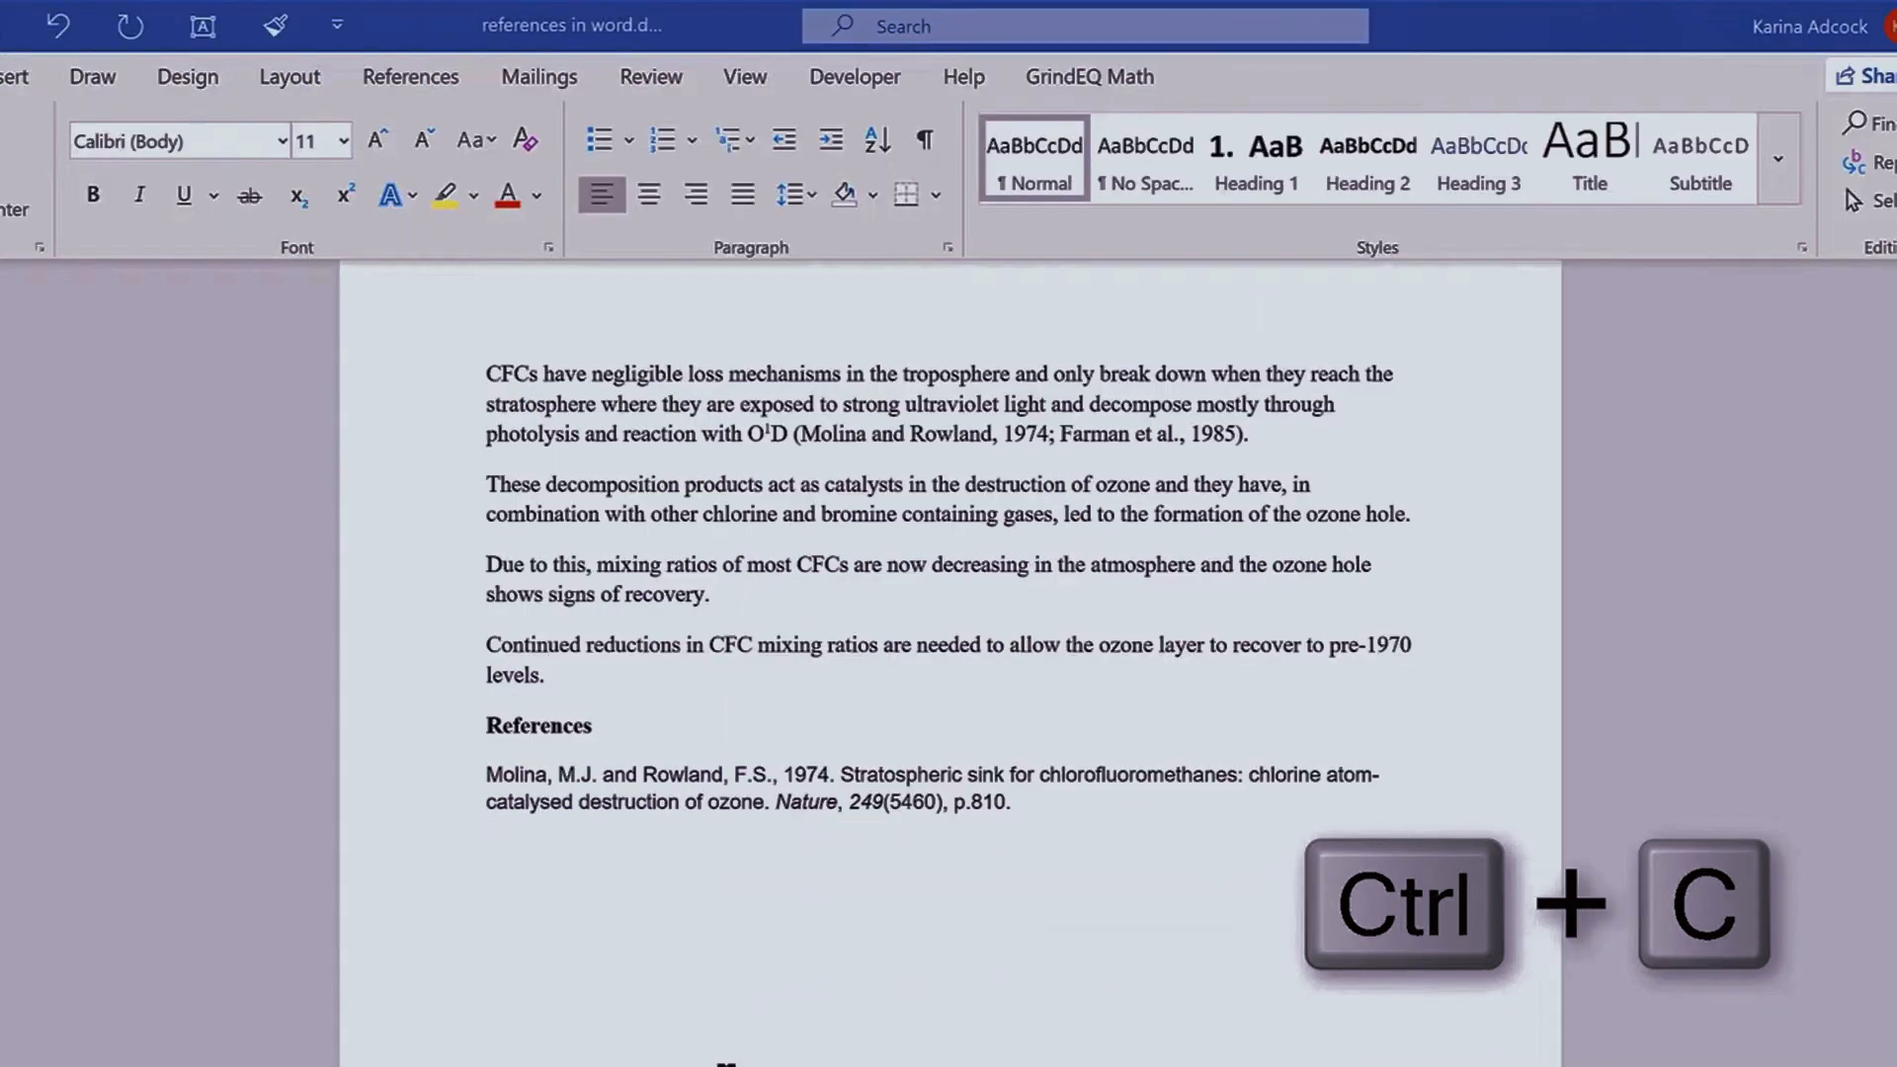
key(ctrl+v)
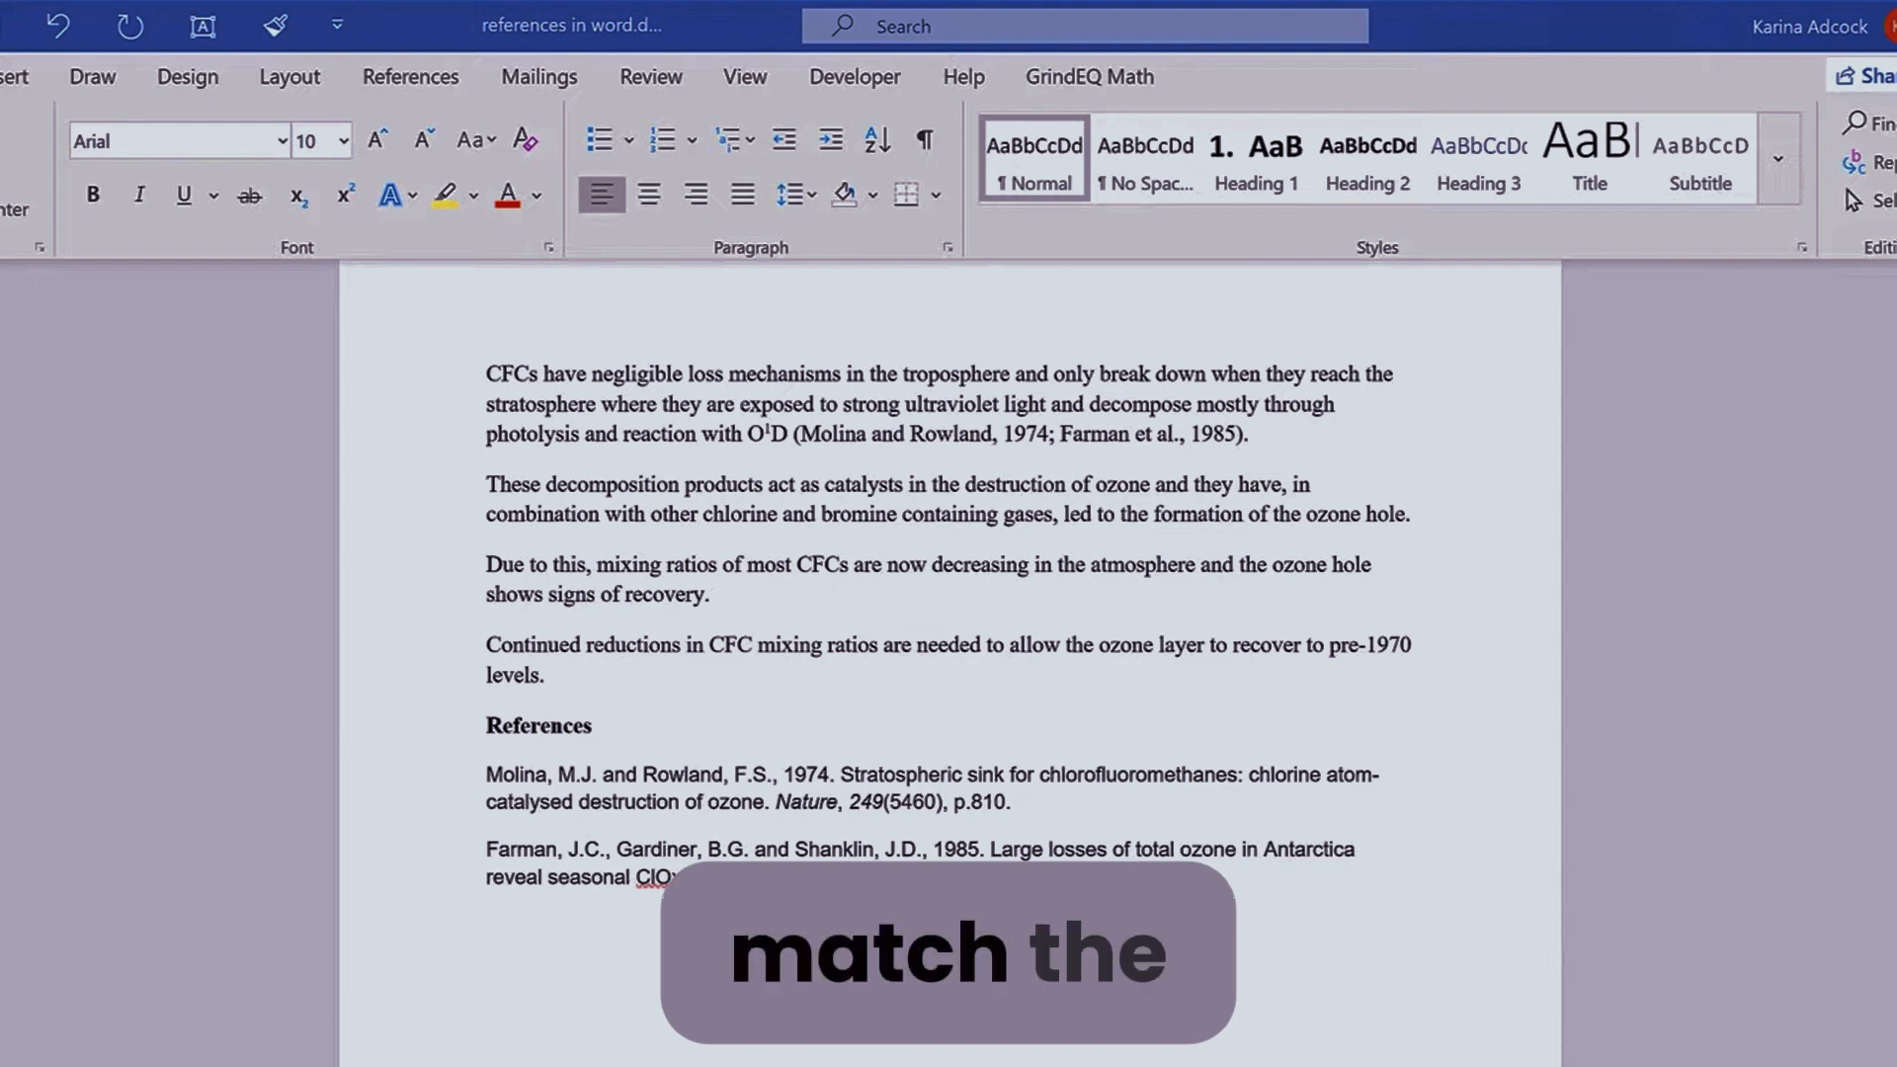
Step: Format both pasted references in Times New Roman at size 11 to match the body text
drag(988, 877, 486, 774)
click(213, 140)
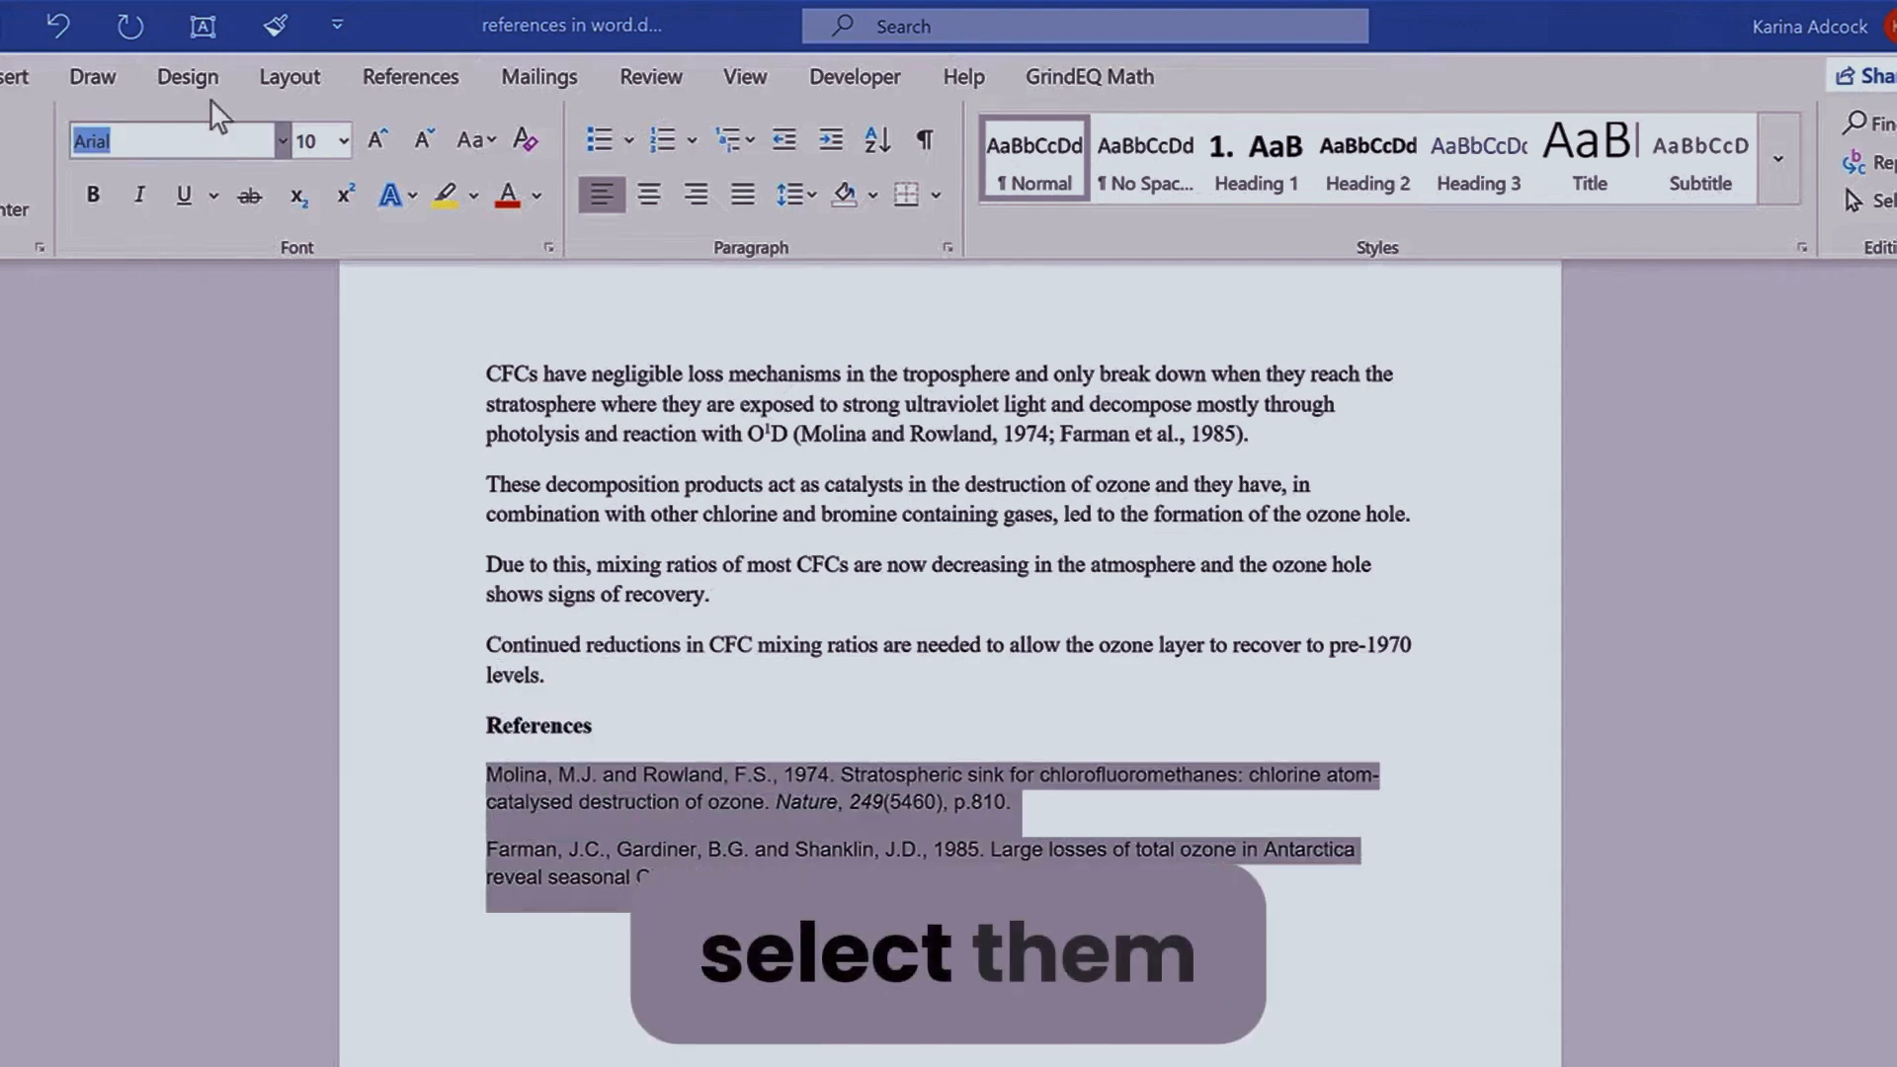
text(Times New Roman)
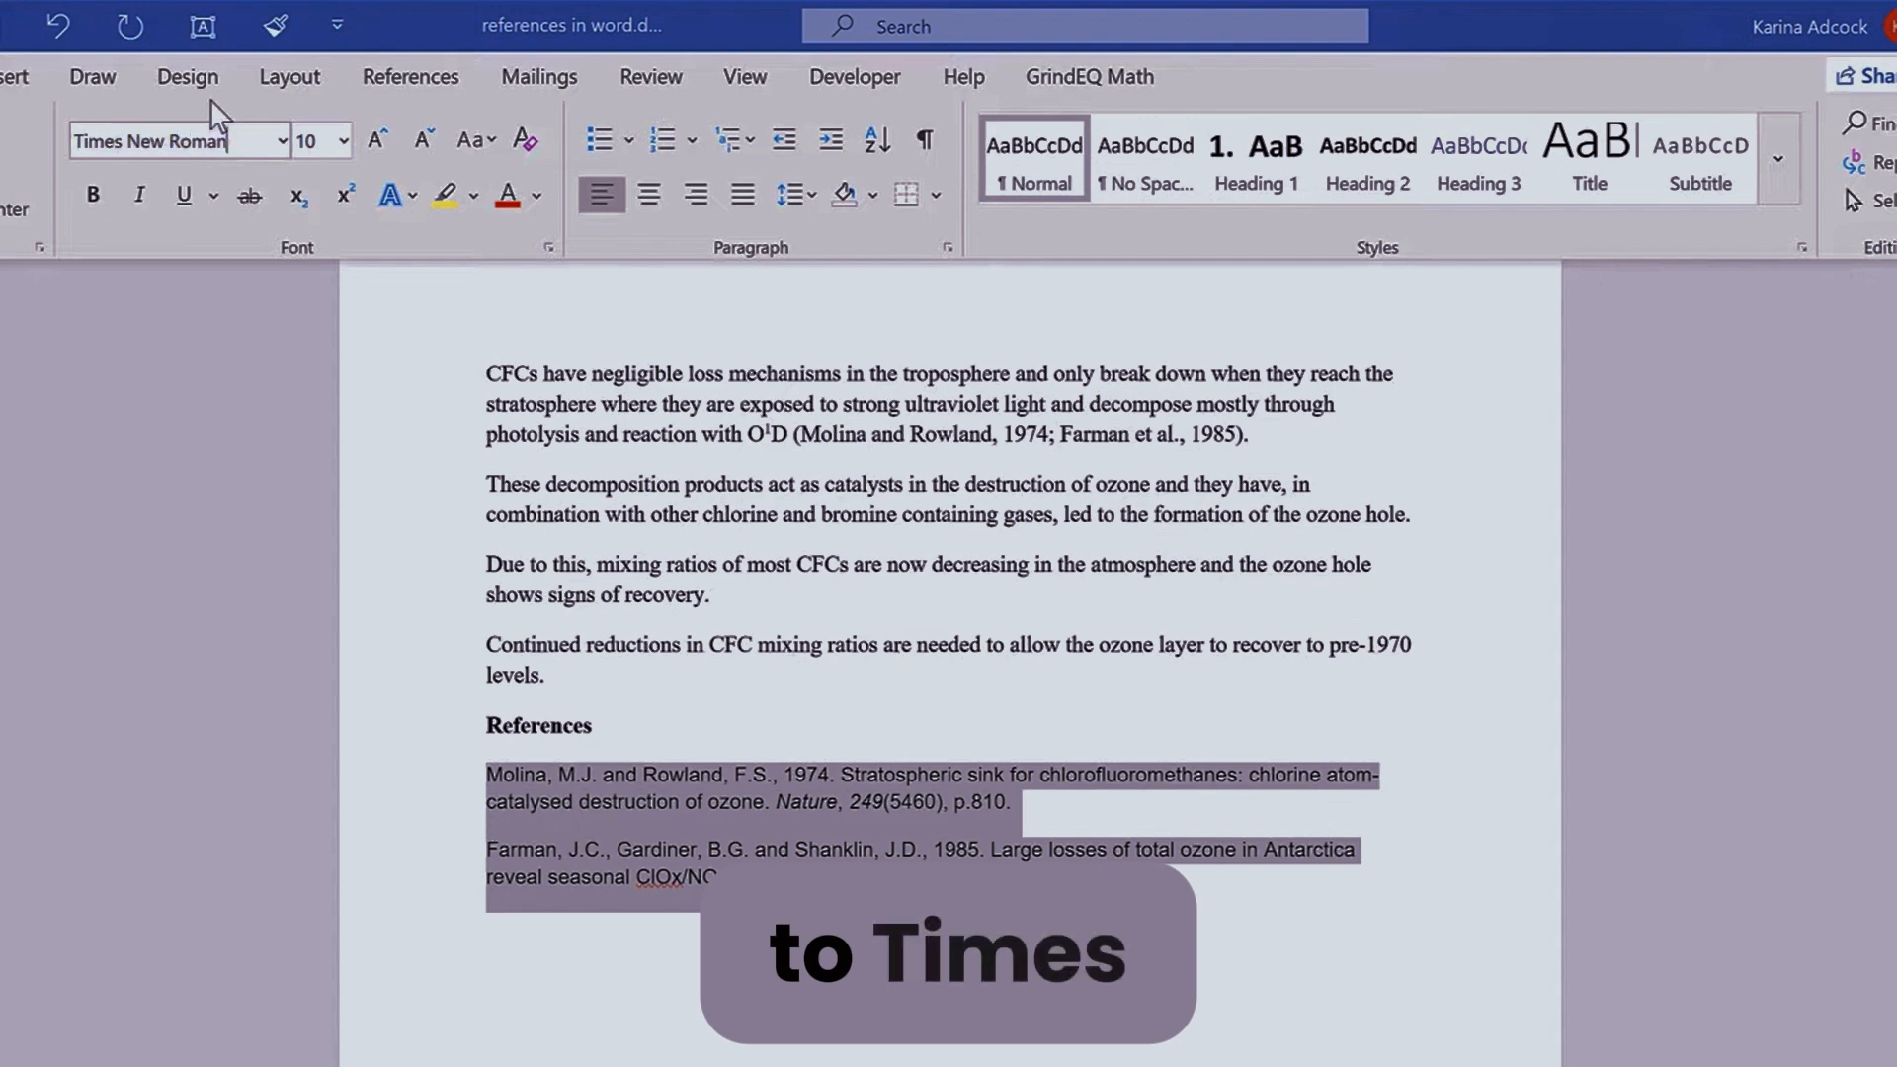
key(Return)
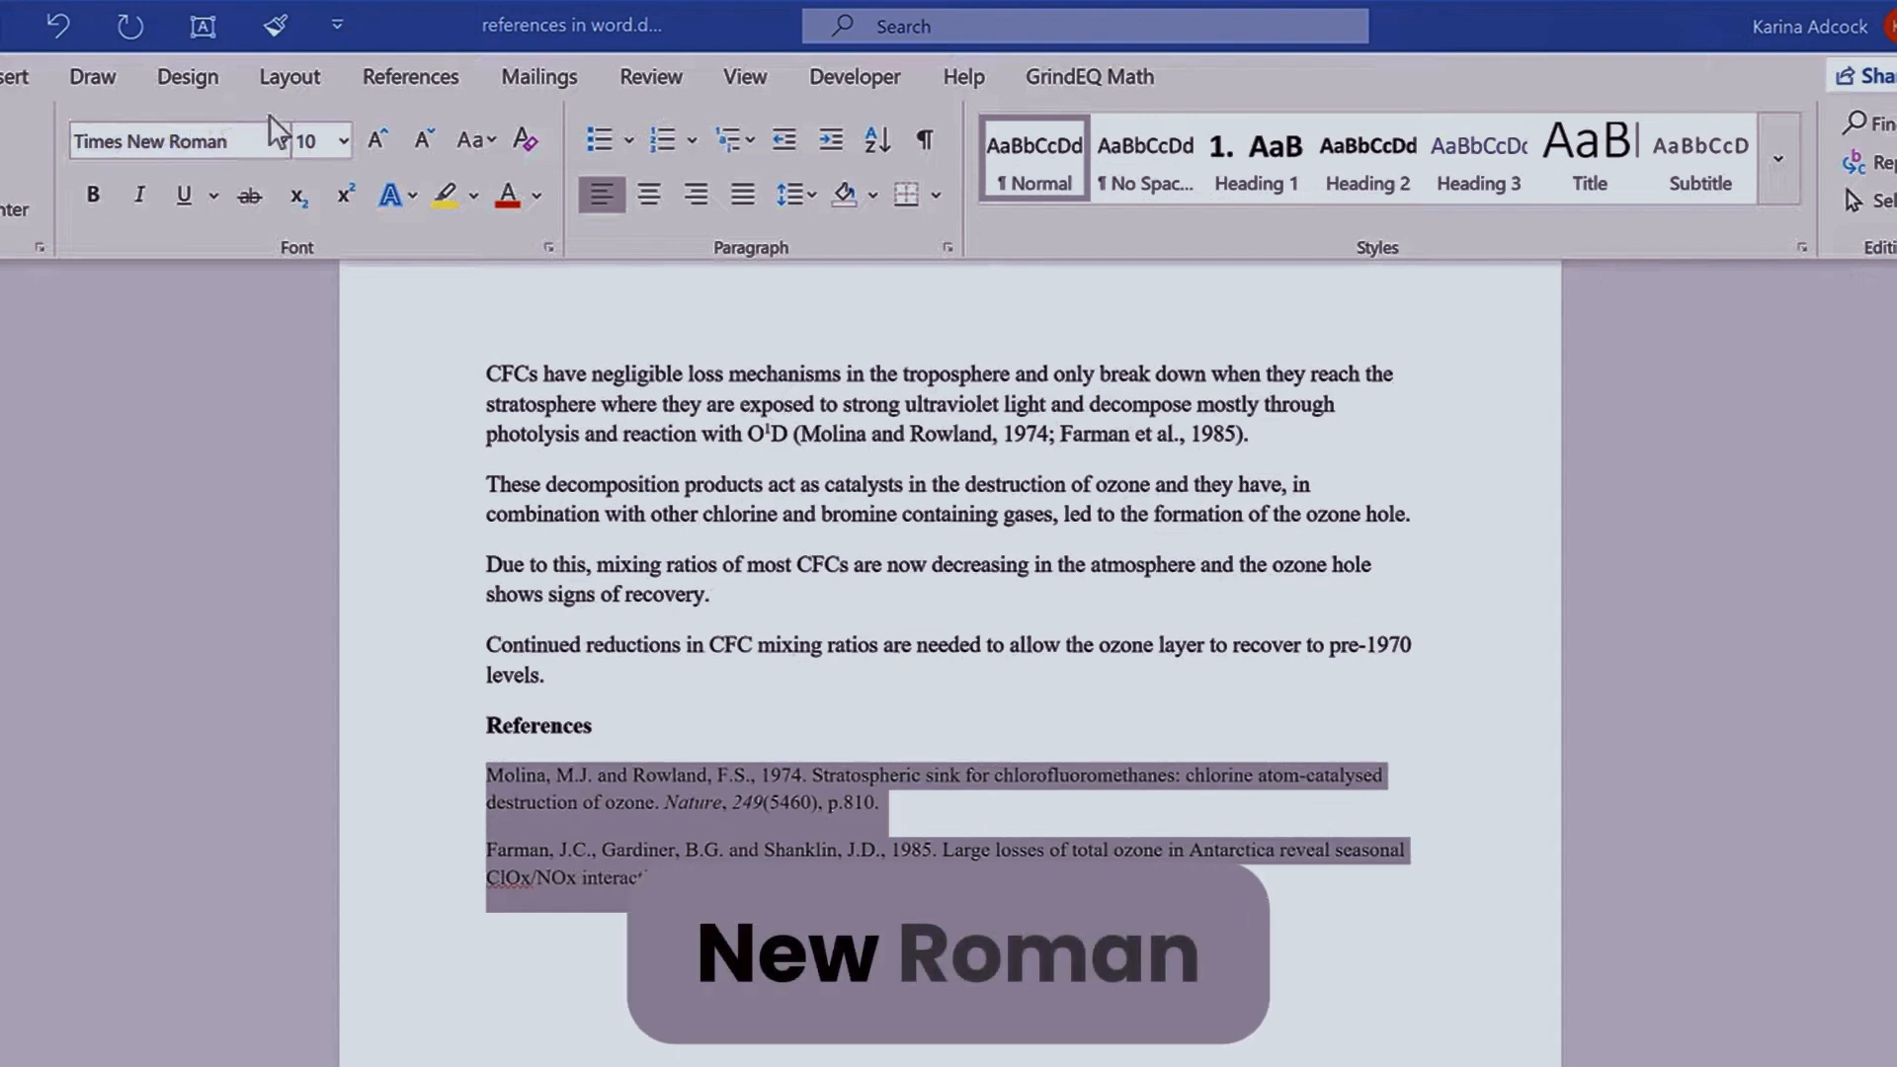
click(376, 141)
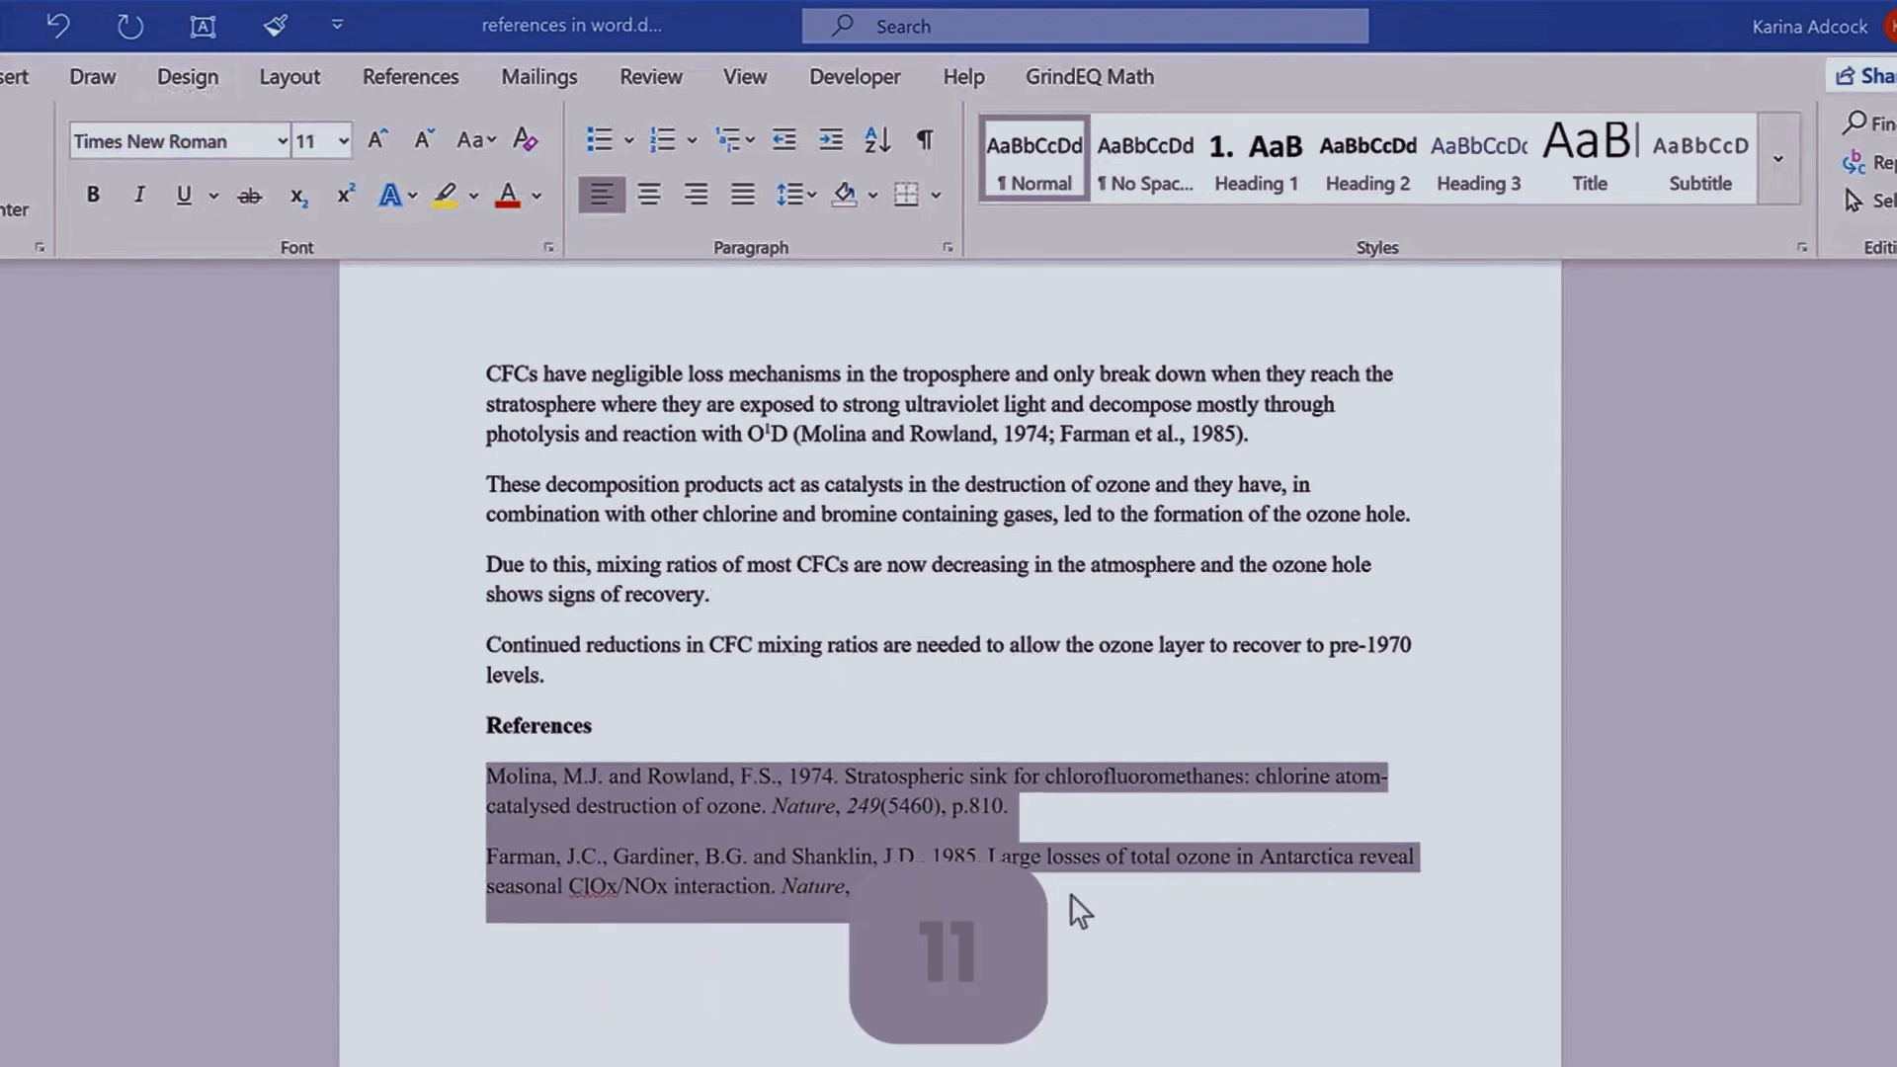
click(538, 830)
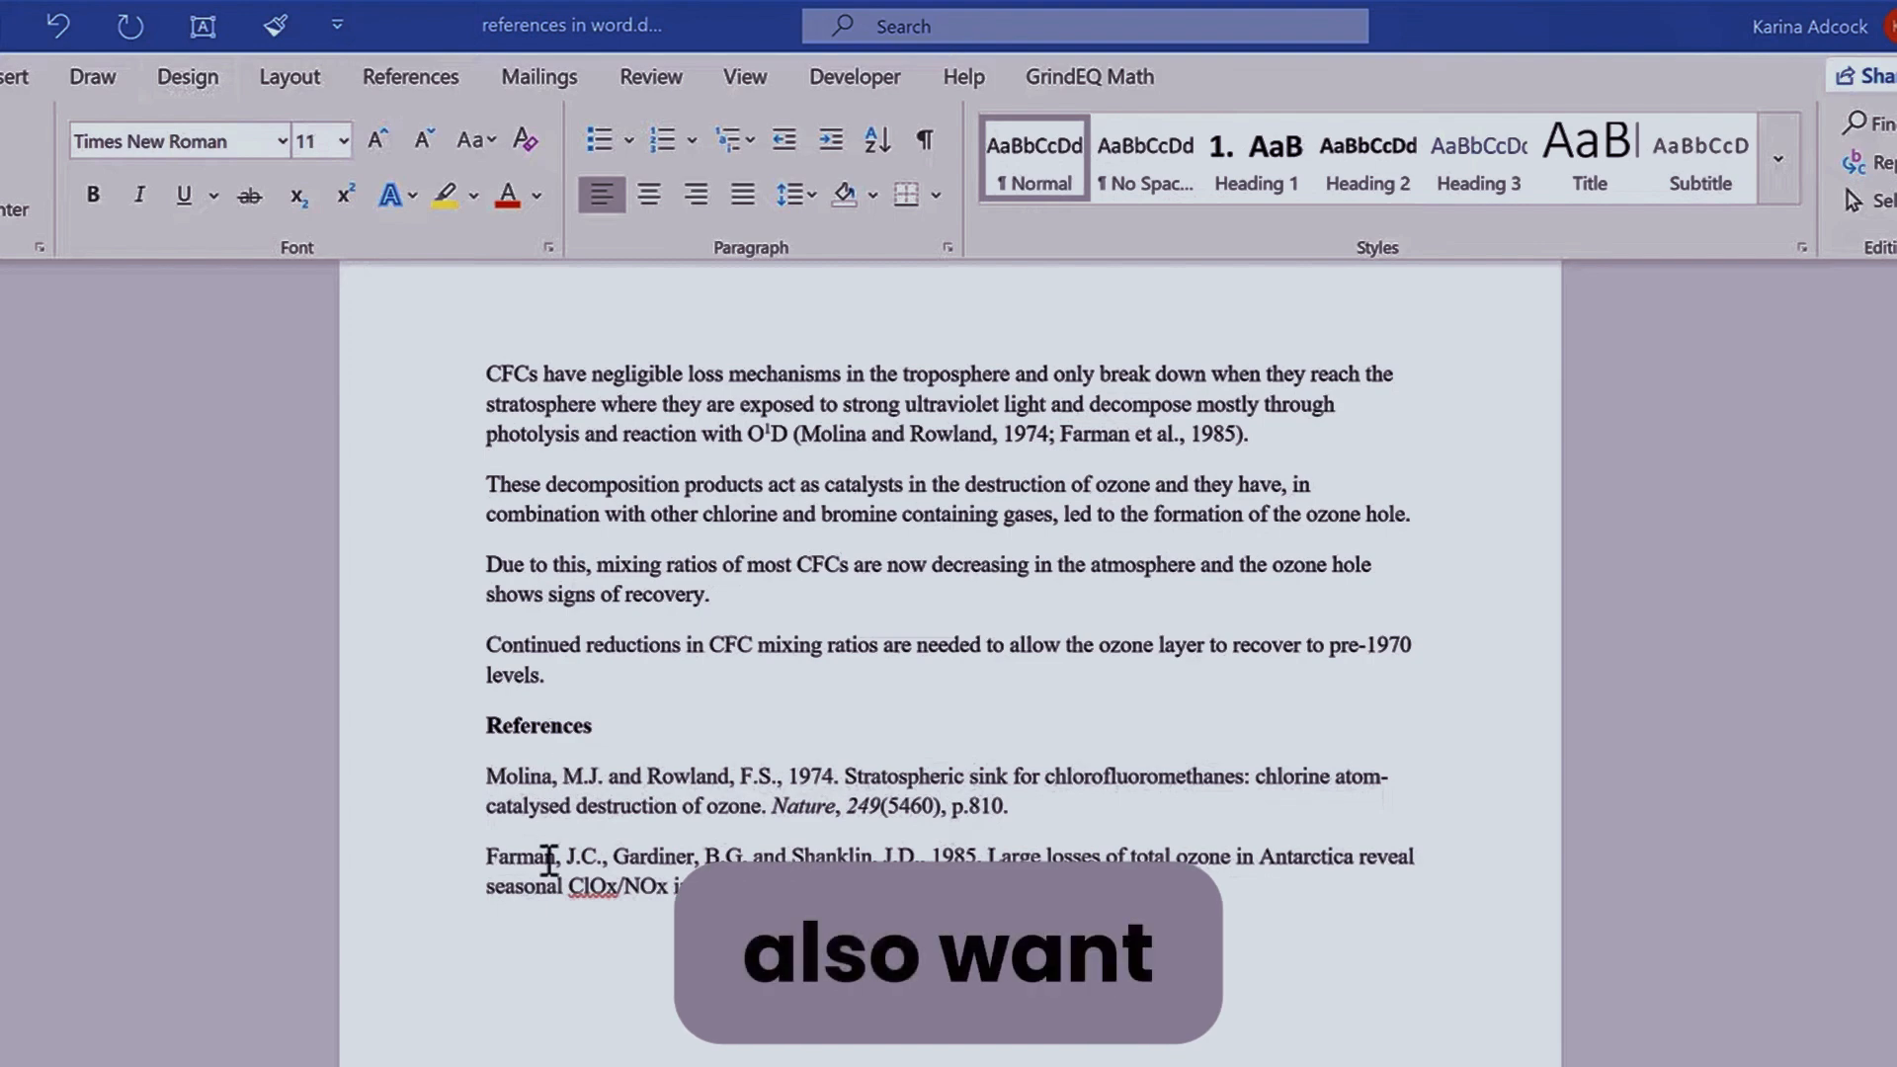
Step: Sort the two references alphabetically by paragraphs, as text in ascending order
drag(1072, 889, 488, 787)
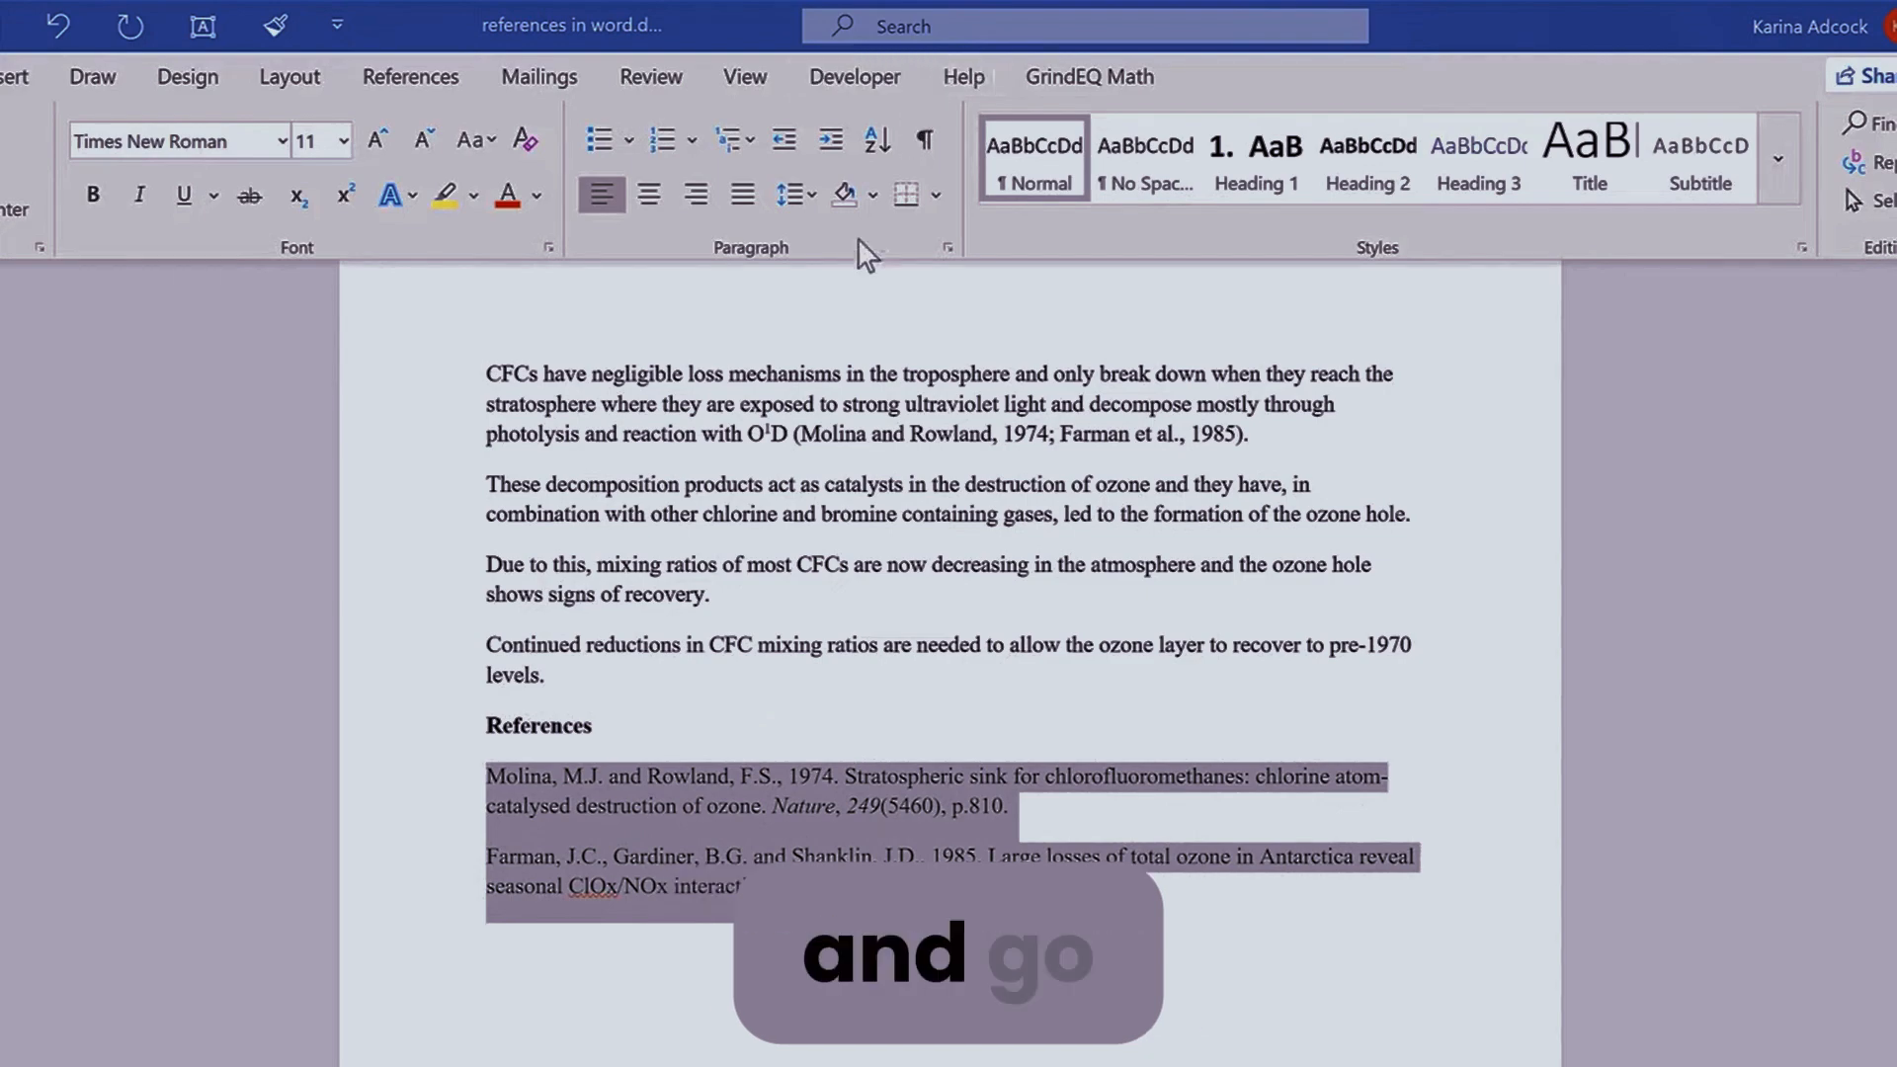
click(868, 140)
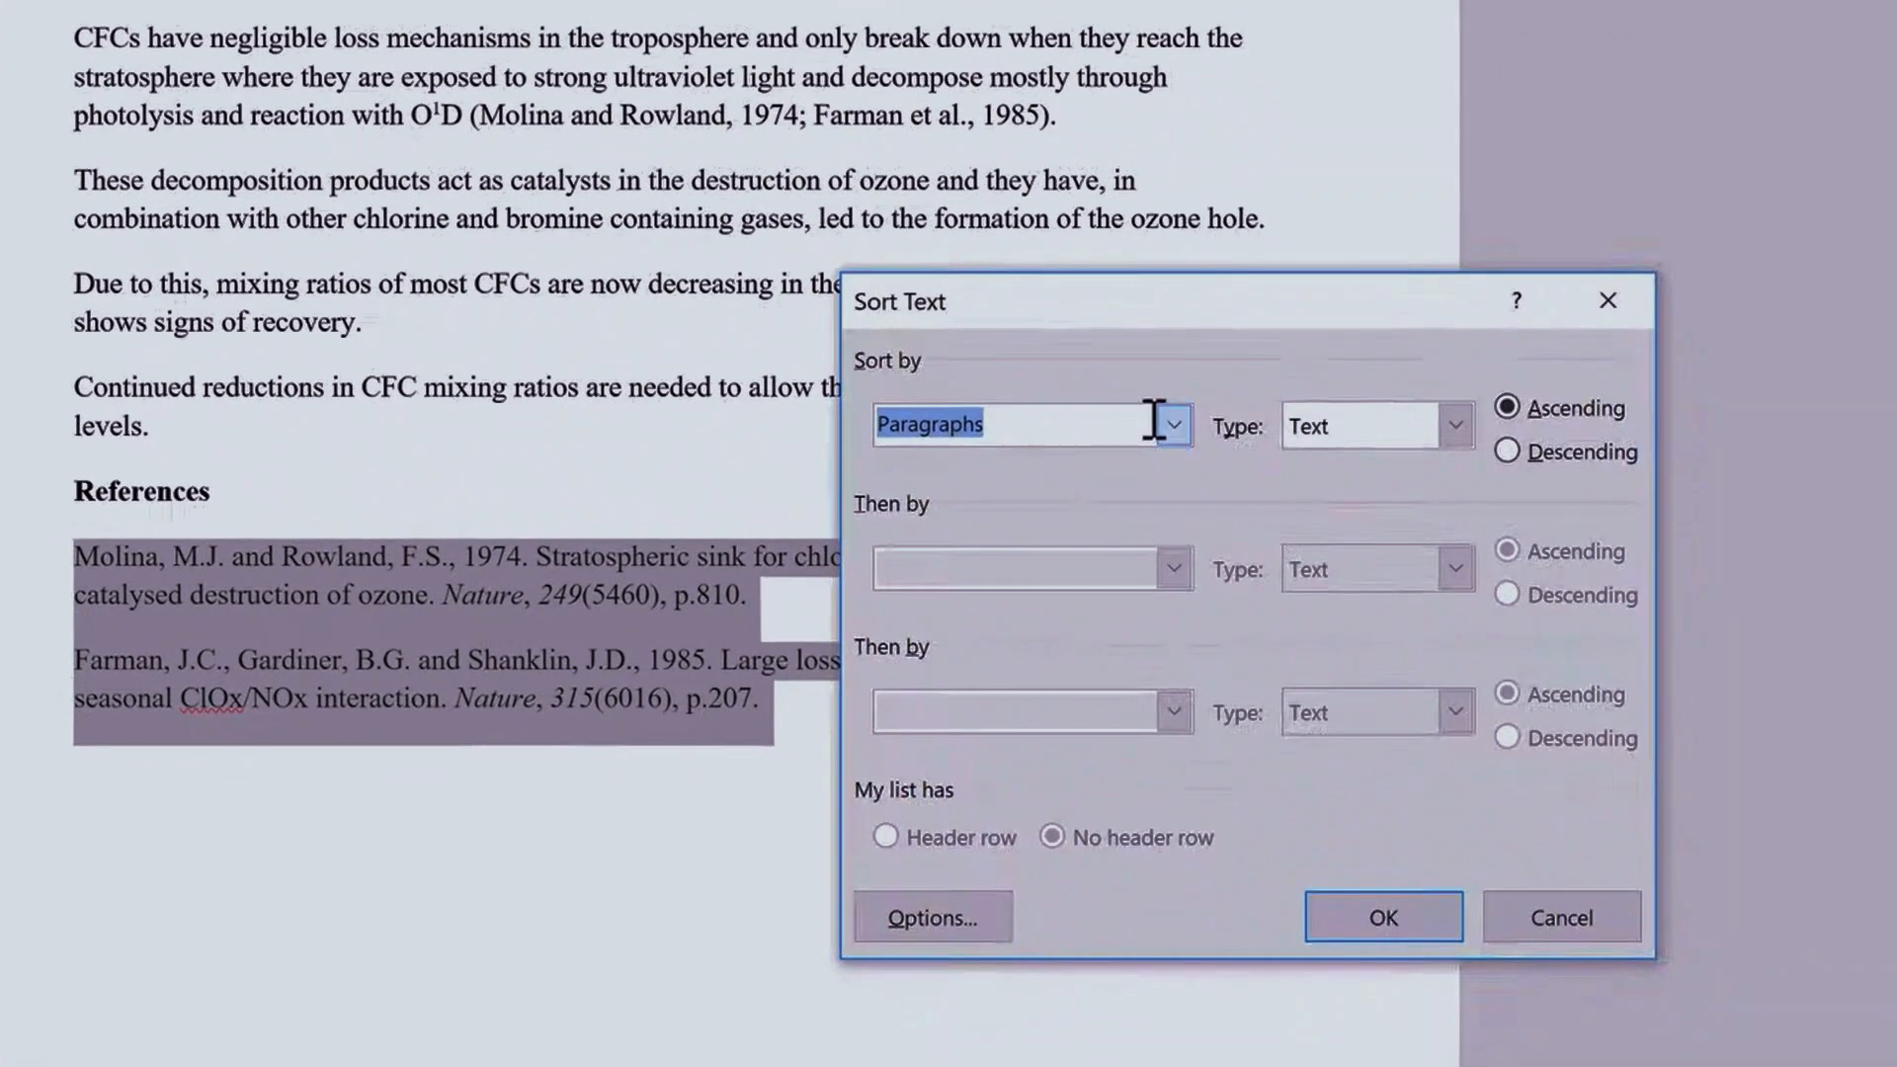
click(1159, 419)
click(1159, 424)
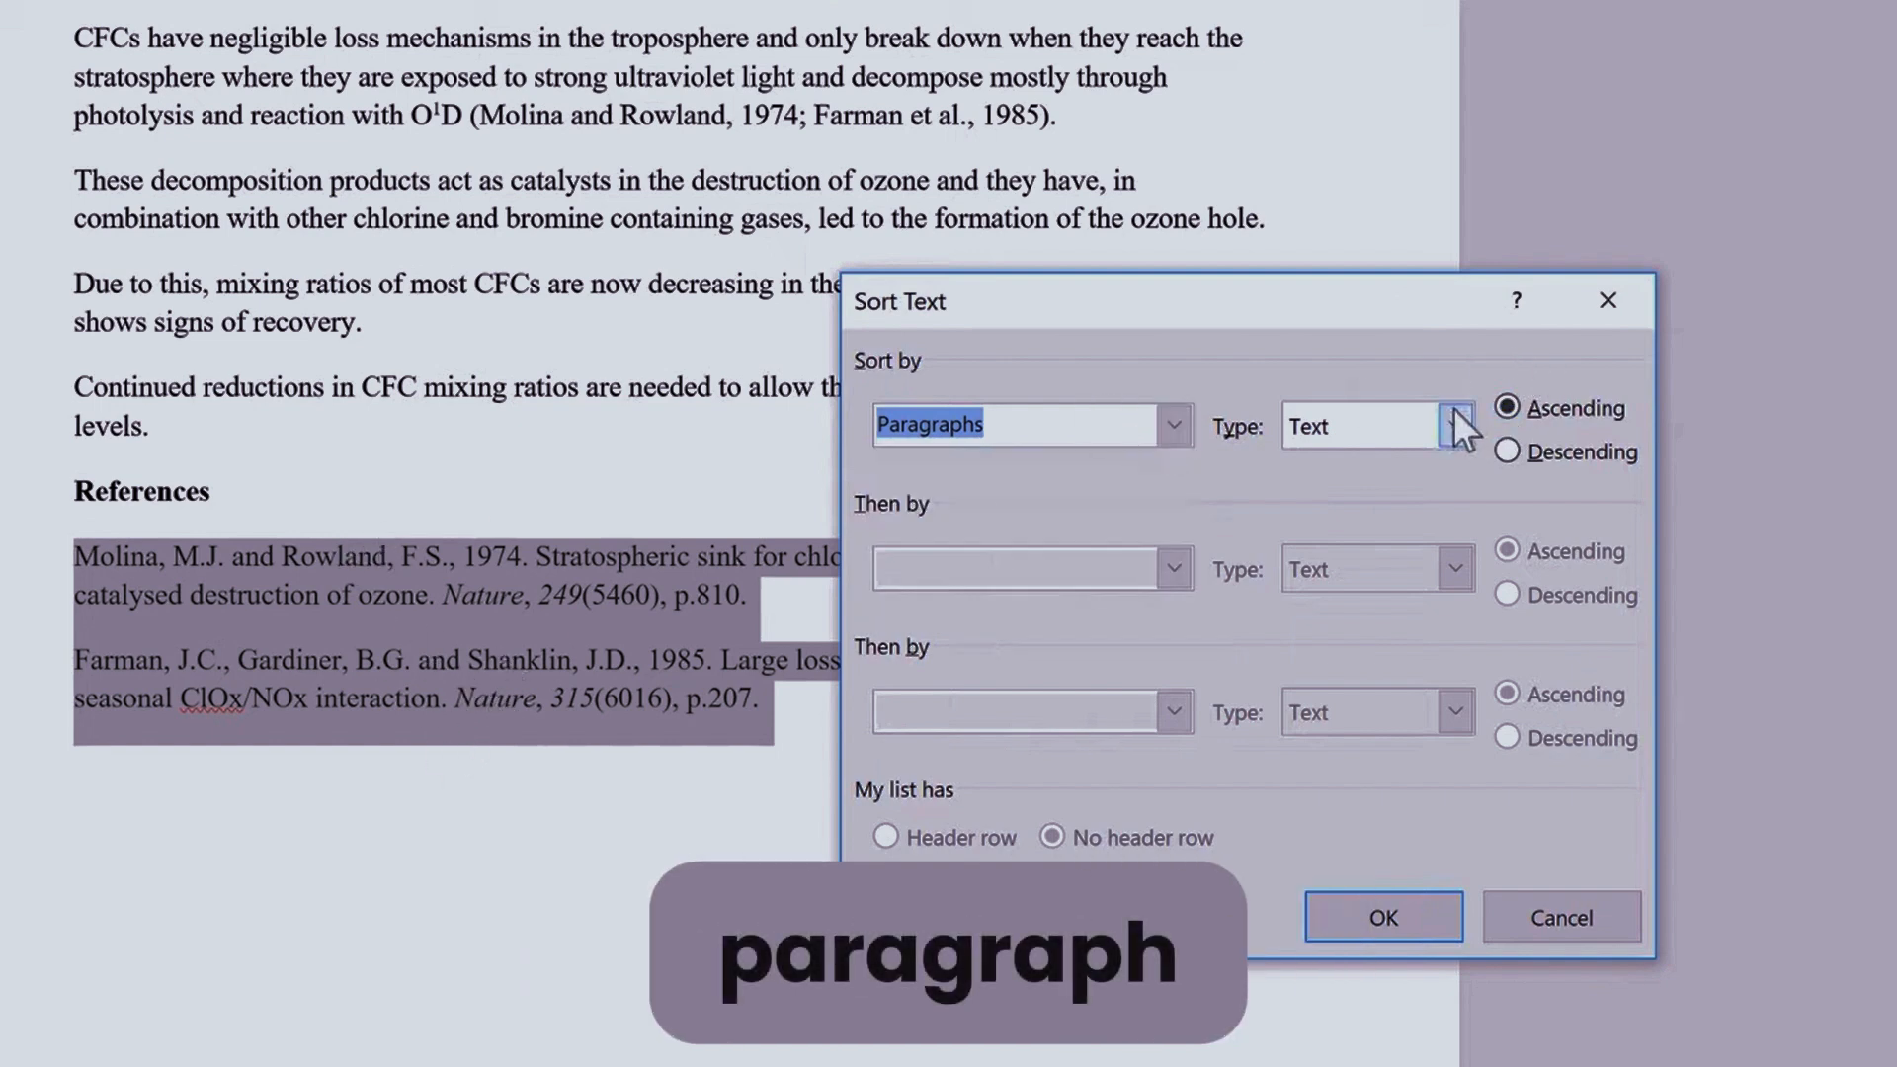
click(1458, 434)
click(1459, 435)
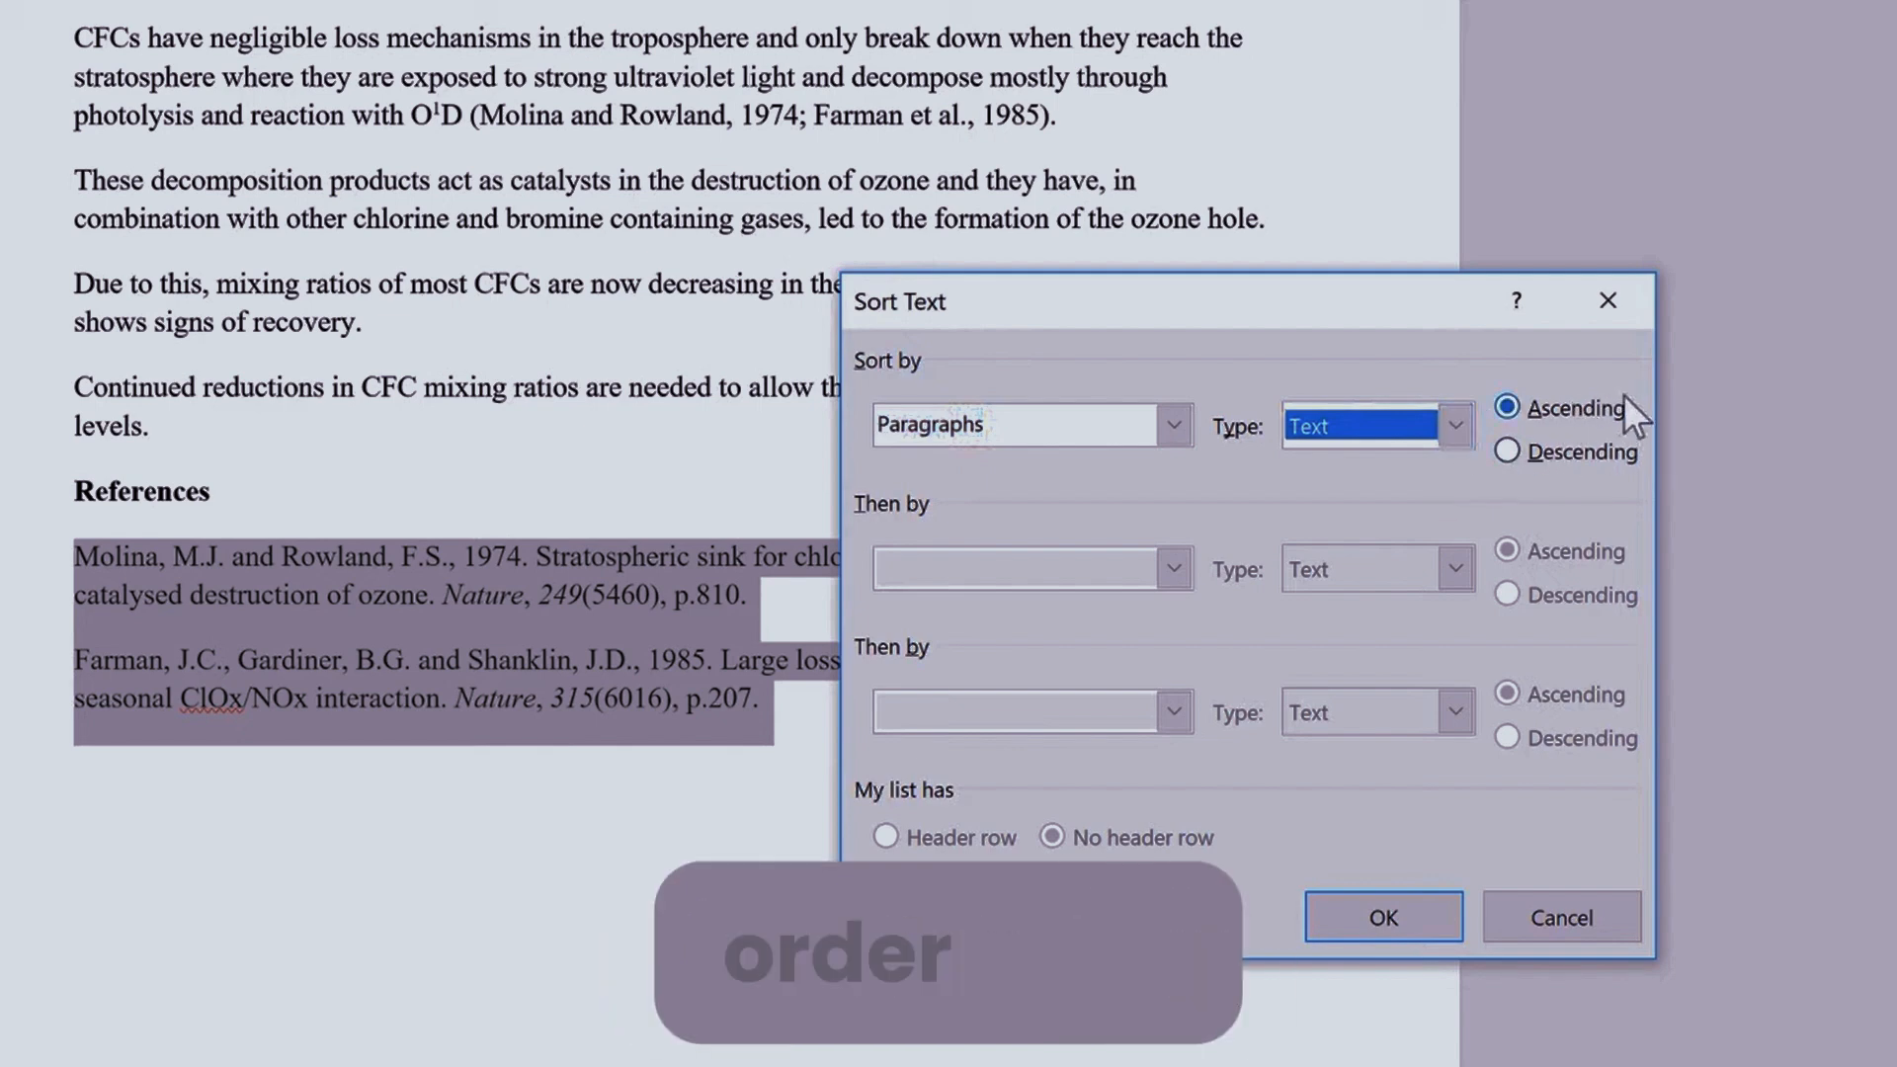
click(1384, 927)
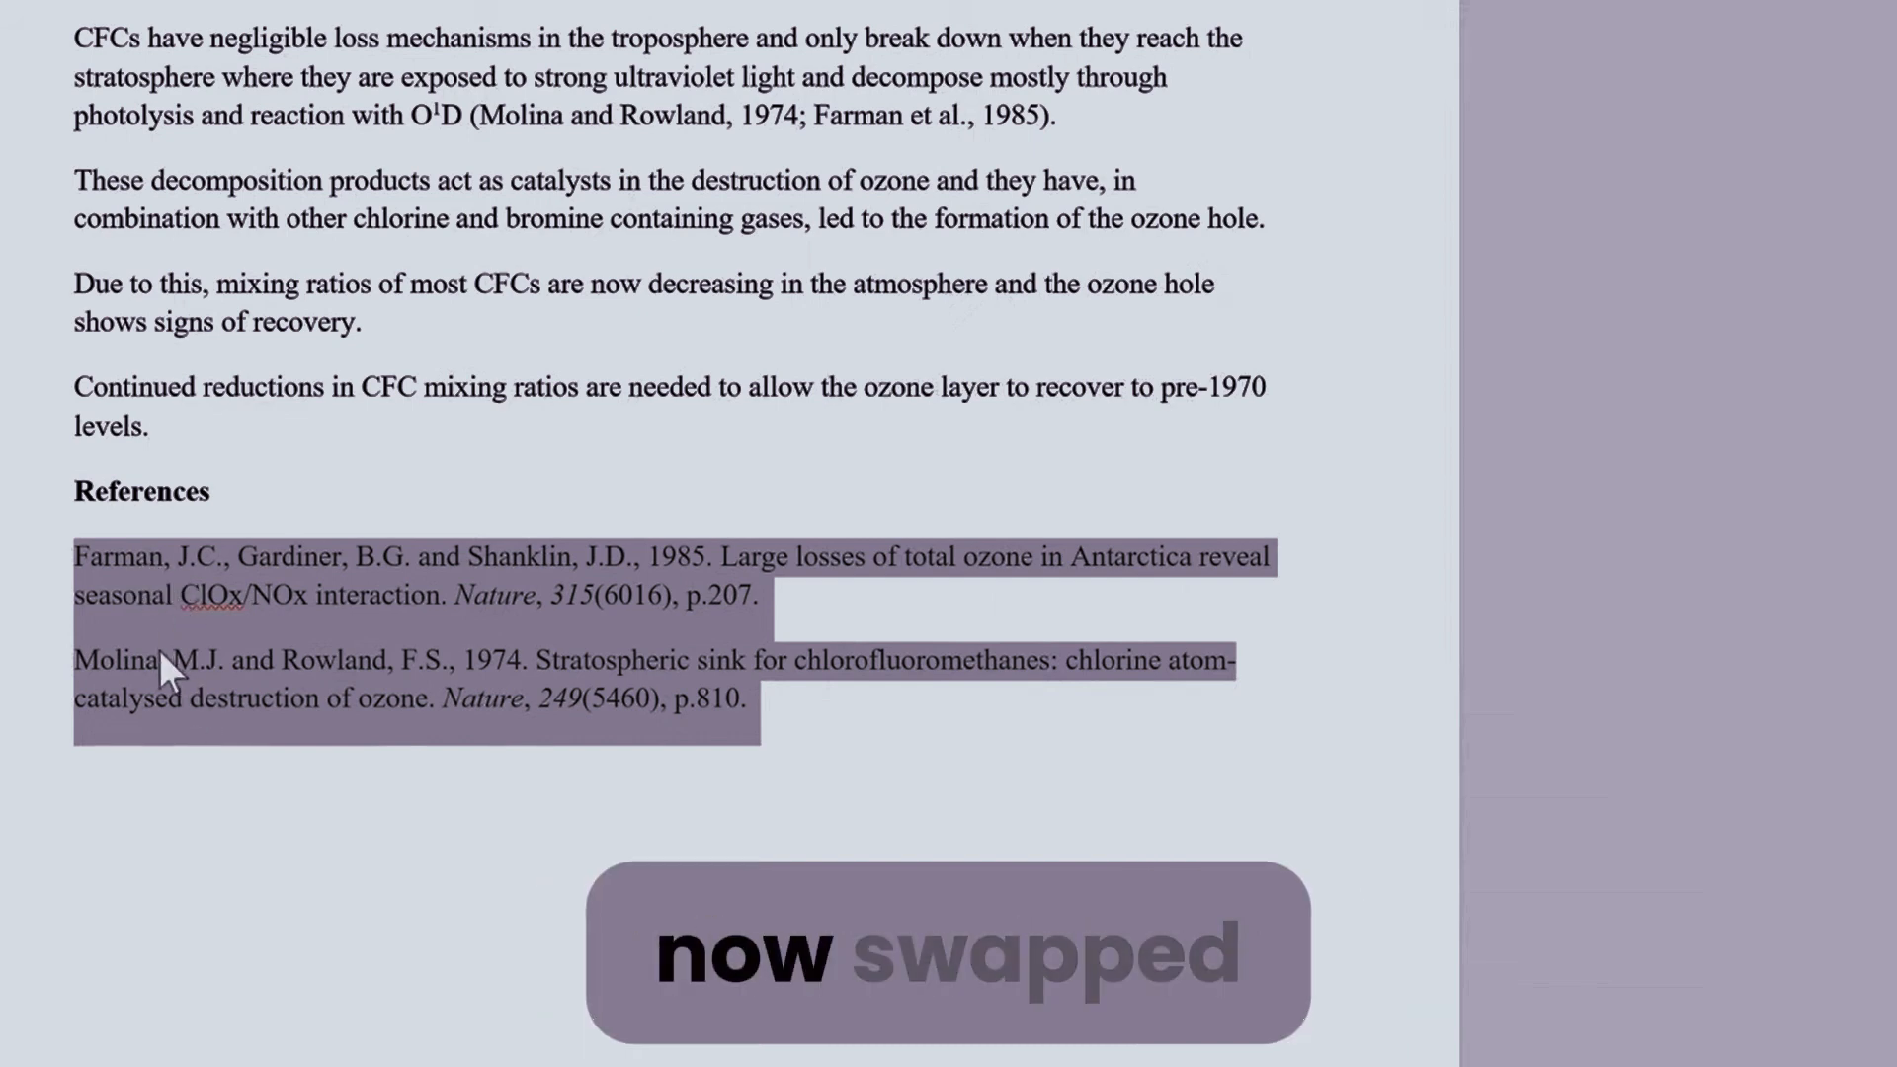
click(10, 558)
click(180, 595)
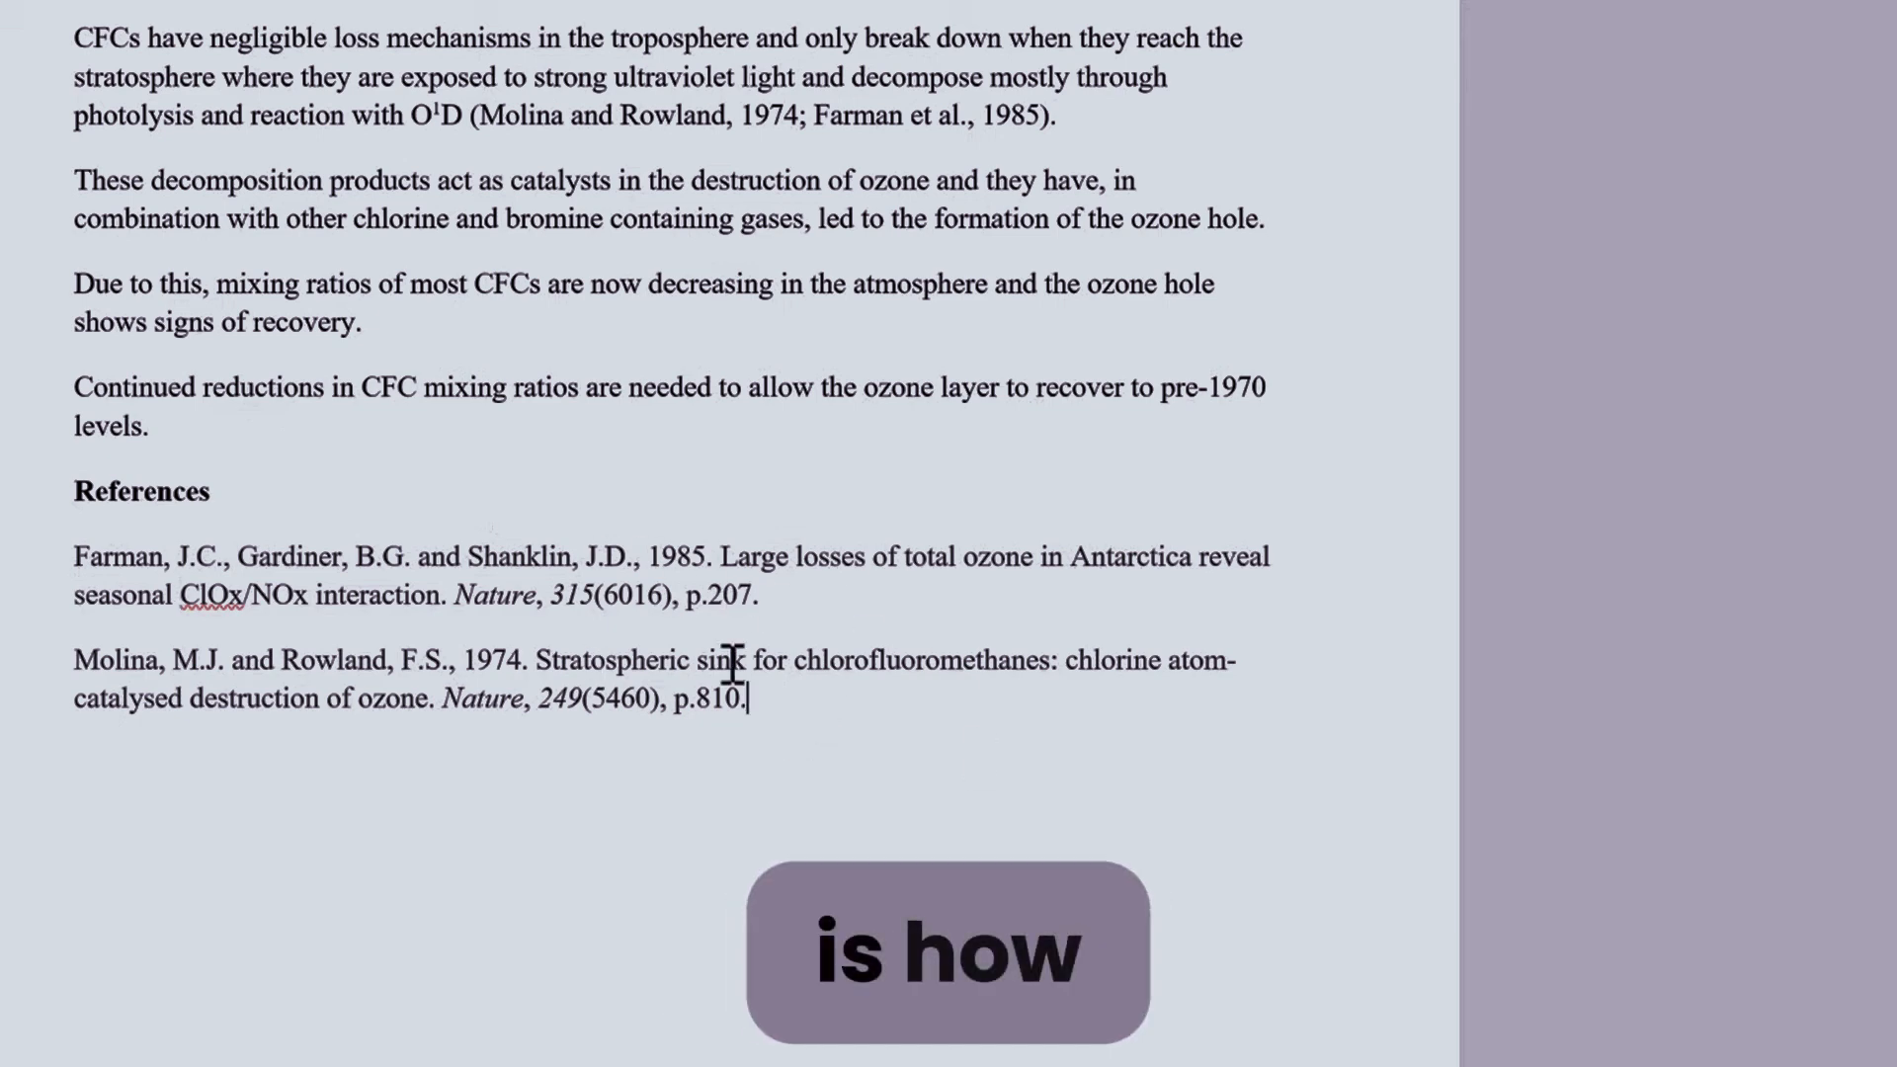
click(878, 757)
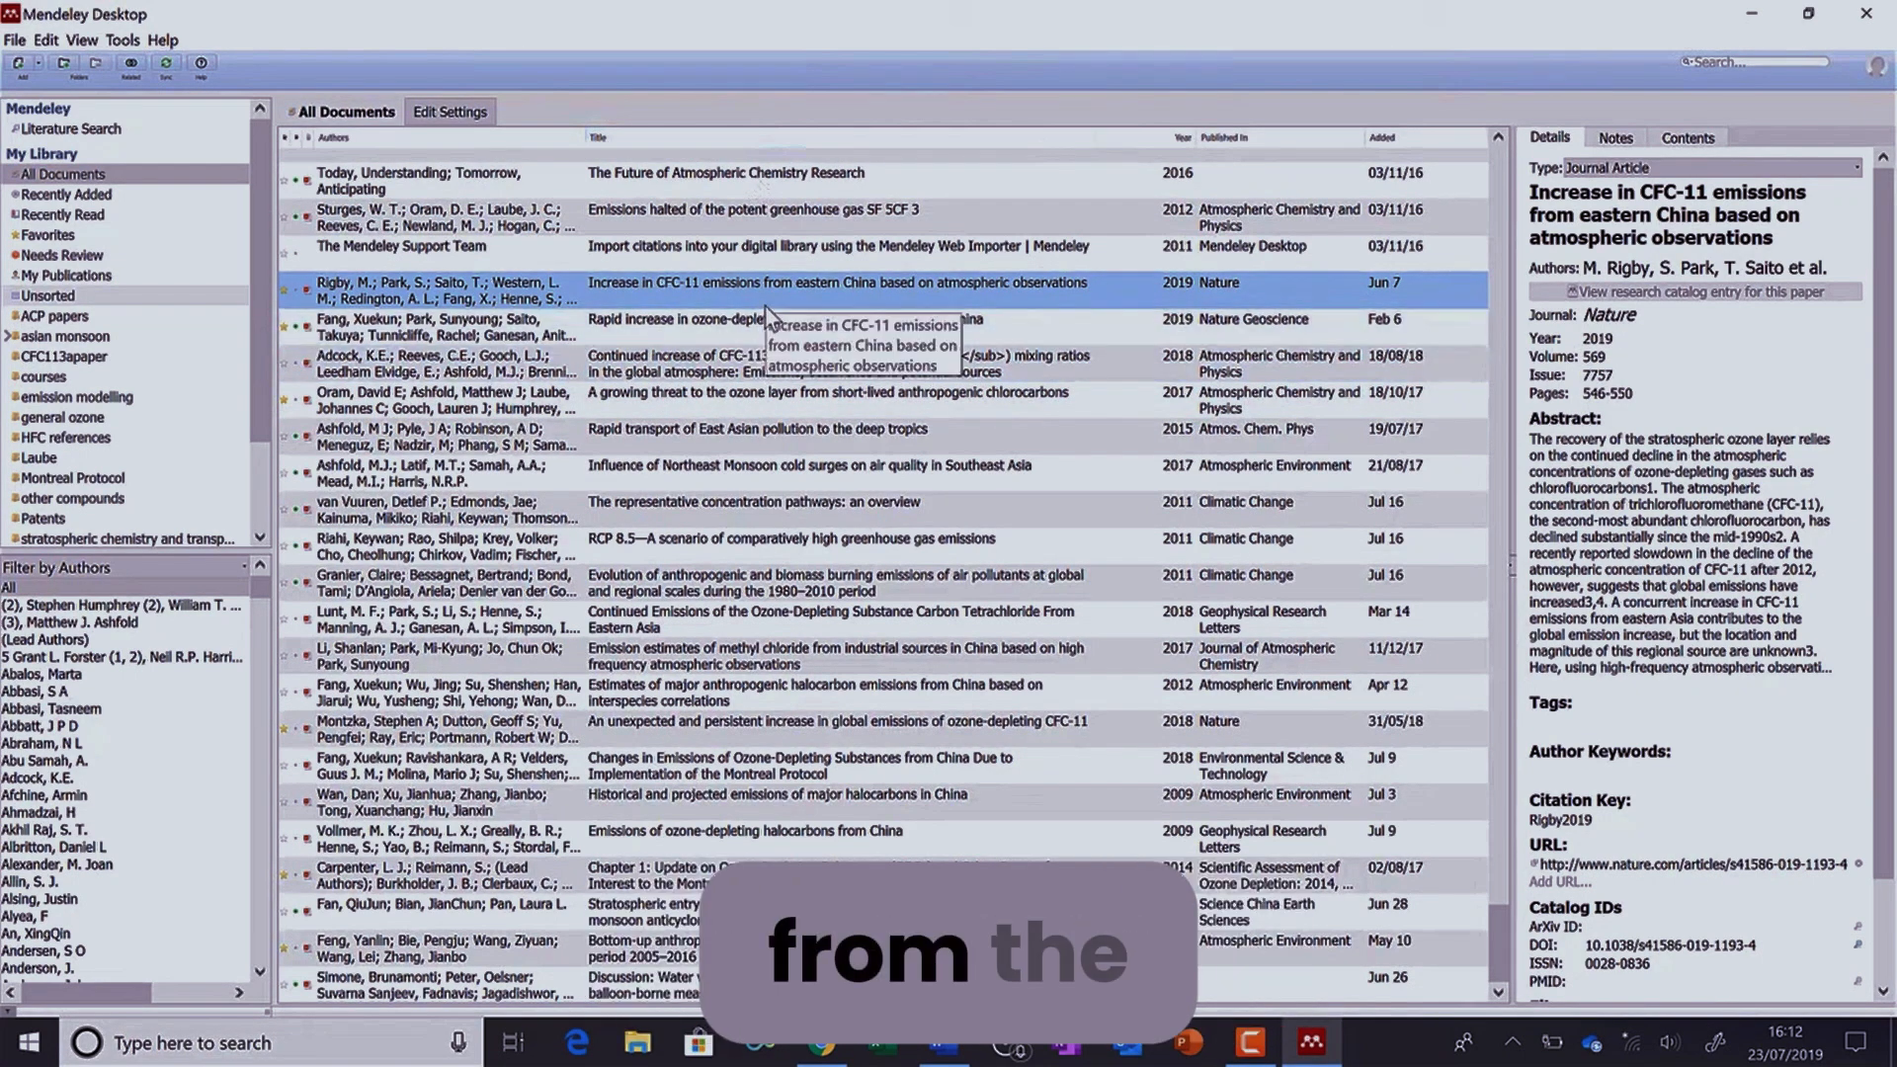
Step: In Mendeley Desktop, check the details of the 2019 CFC-11 emissions article and the MS Word plugin option, and return to Word
click(1687, 396)
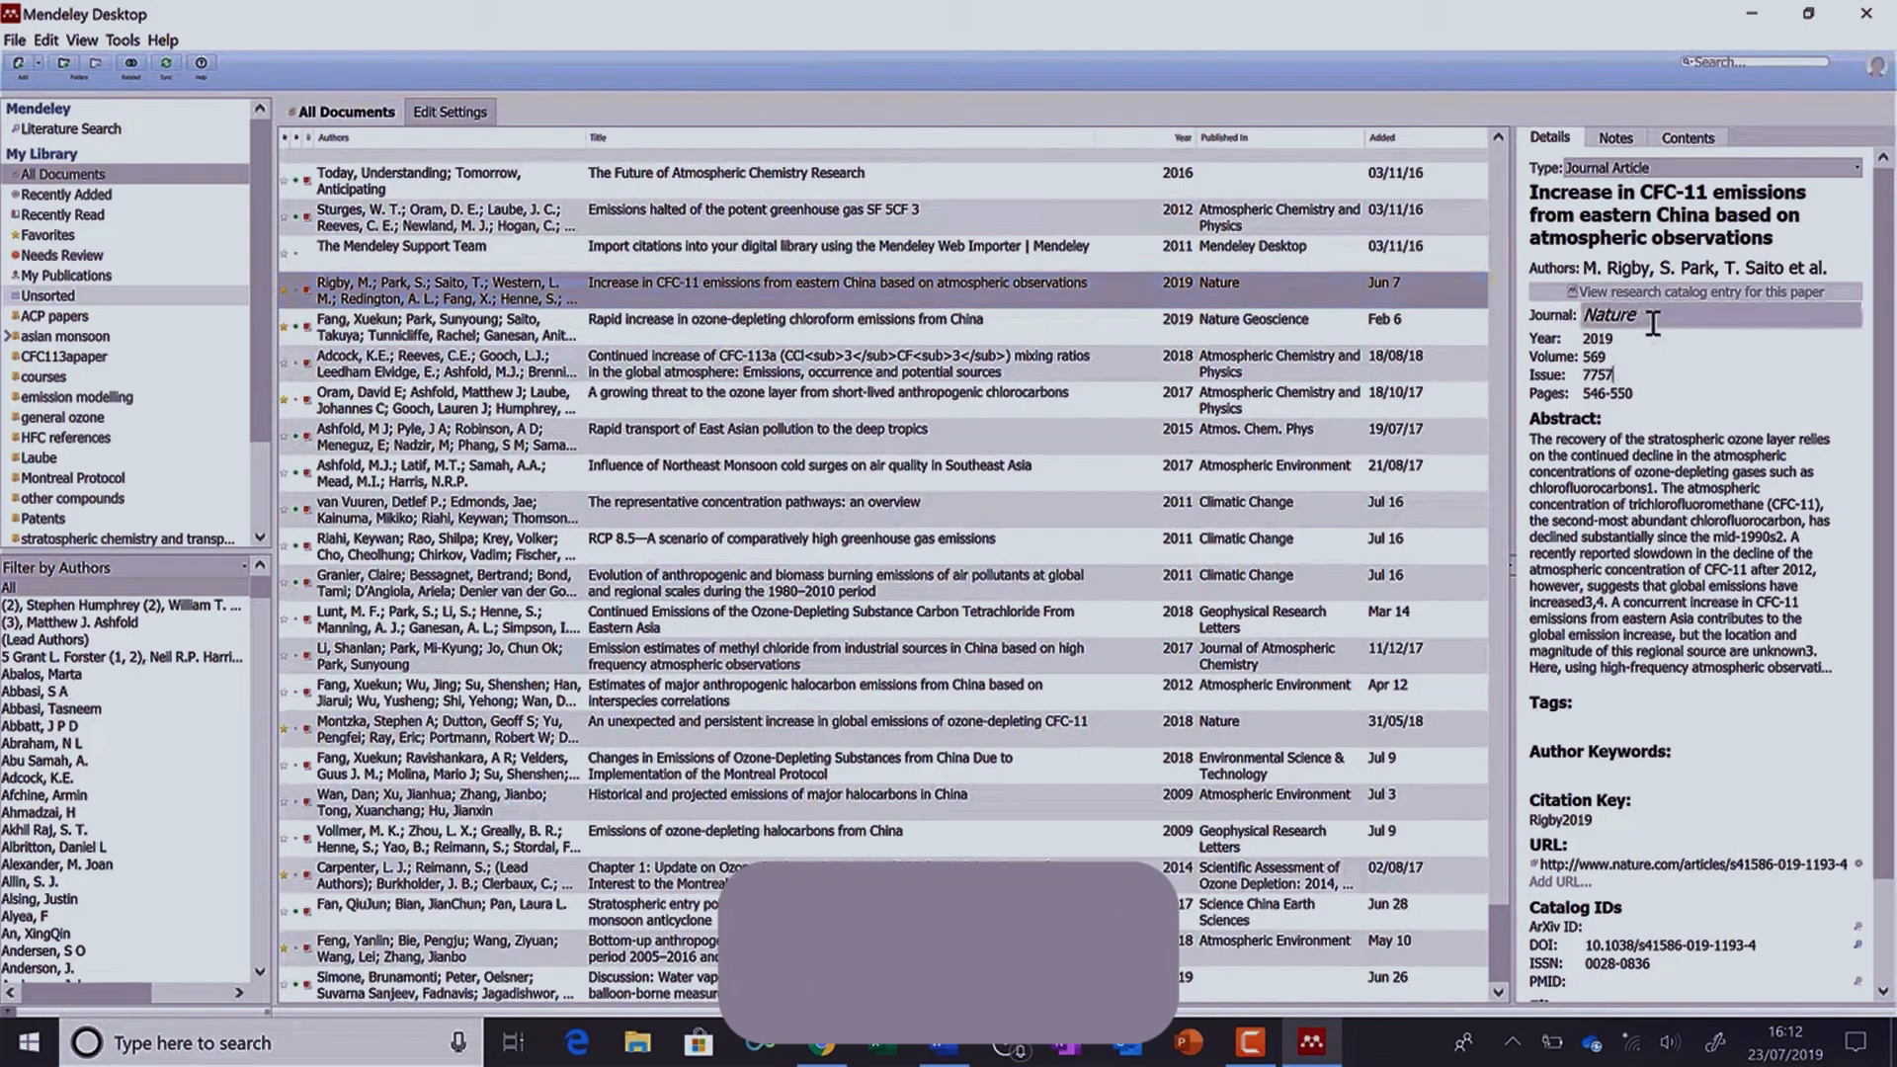
click(1652, 322)
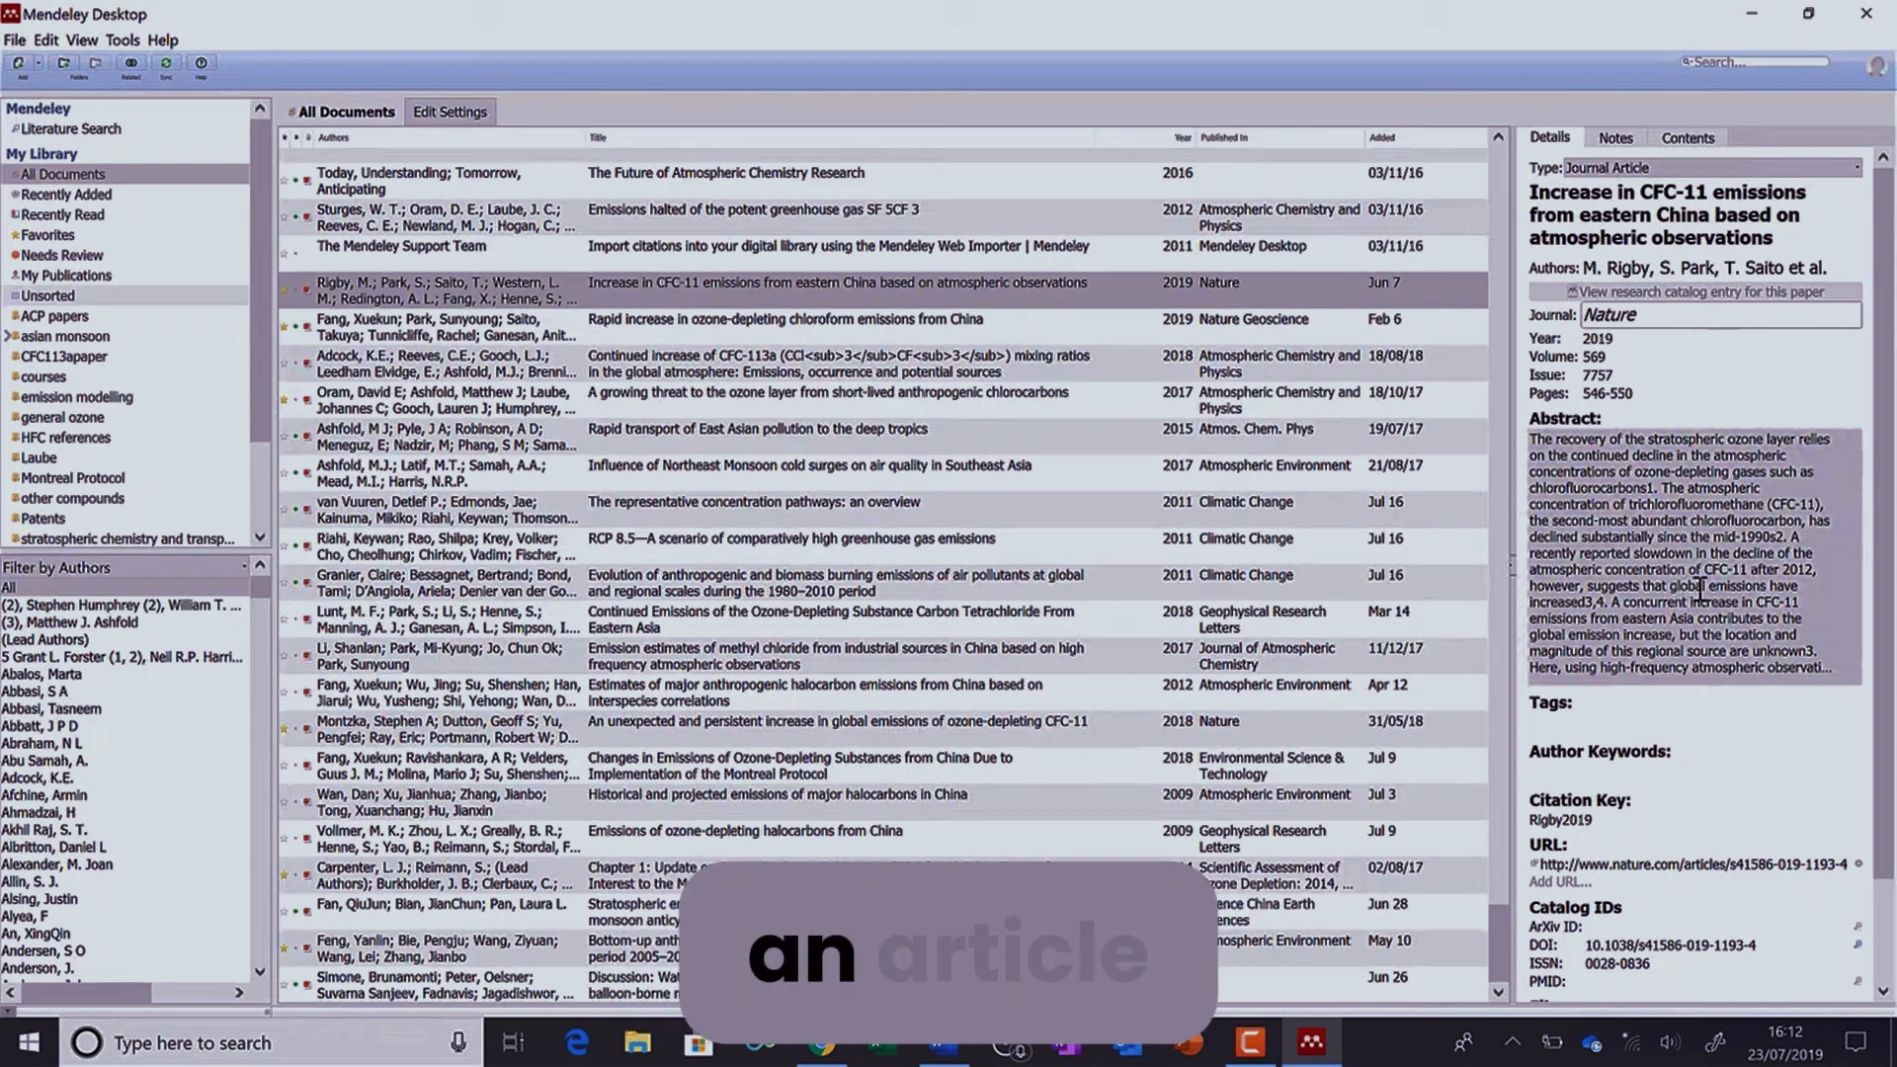
click(112, 41)
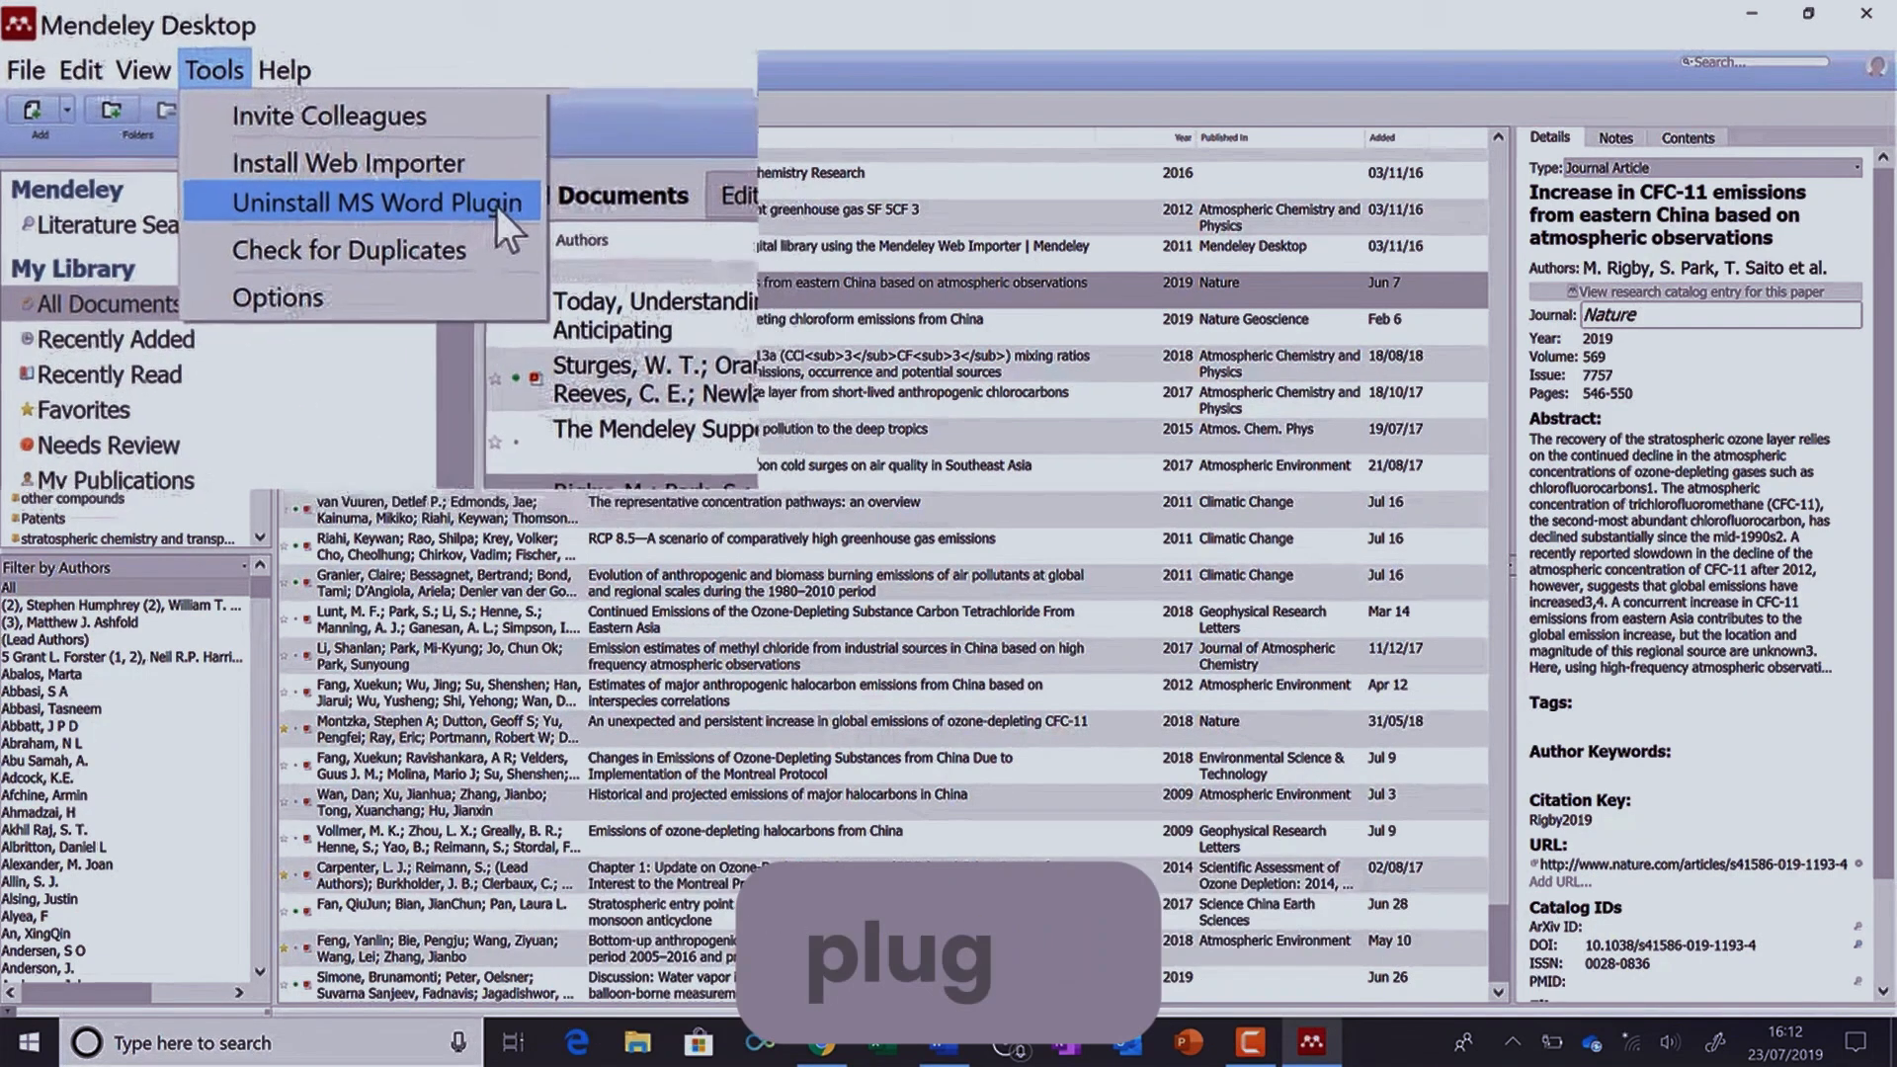
click(828, 32)
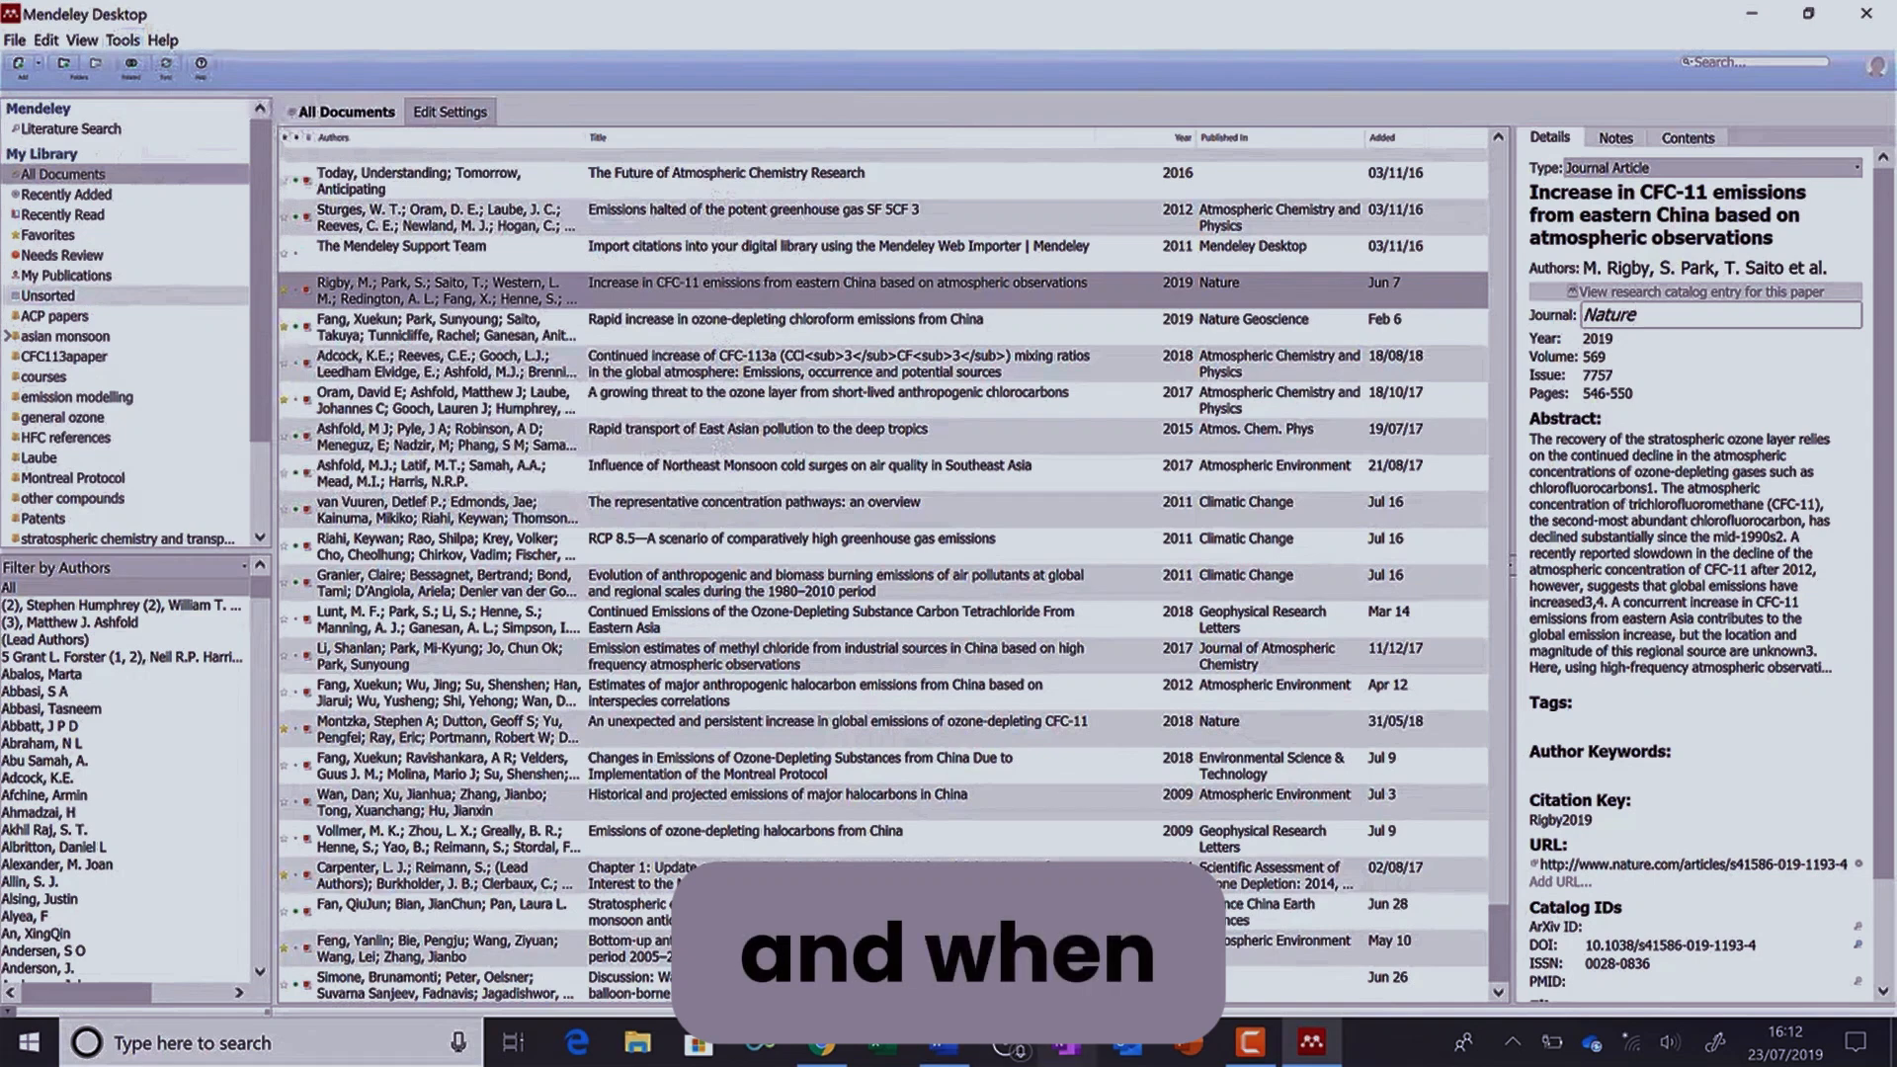
click(944, 1043)
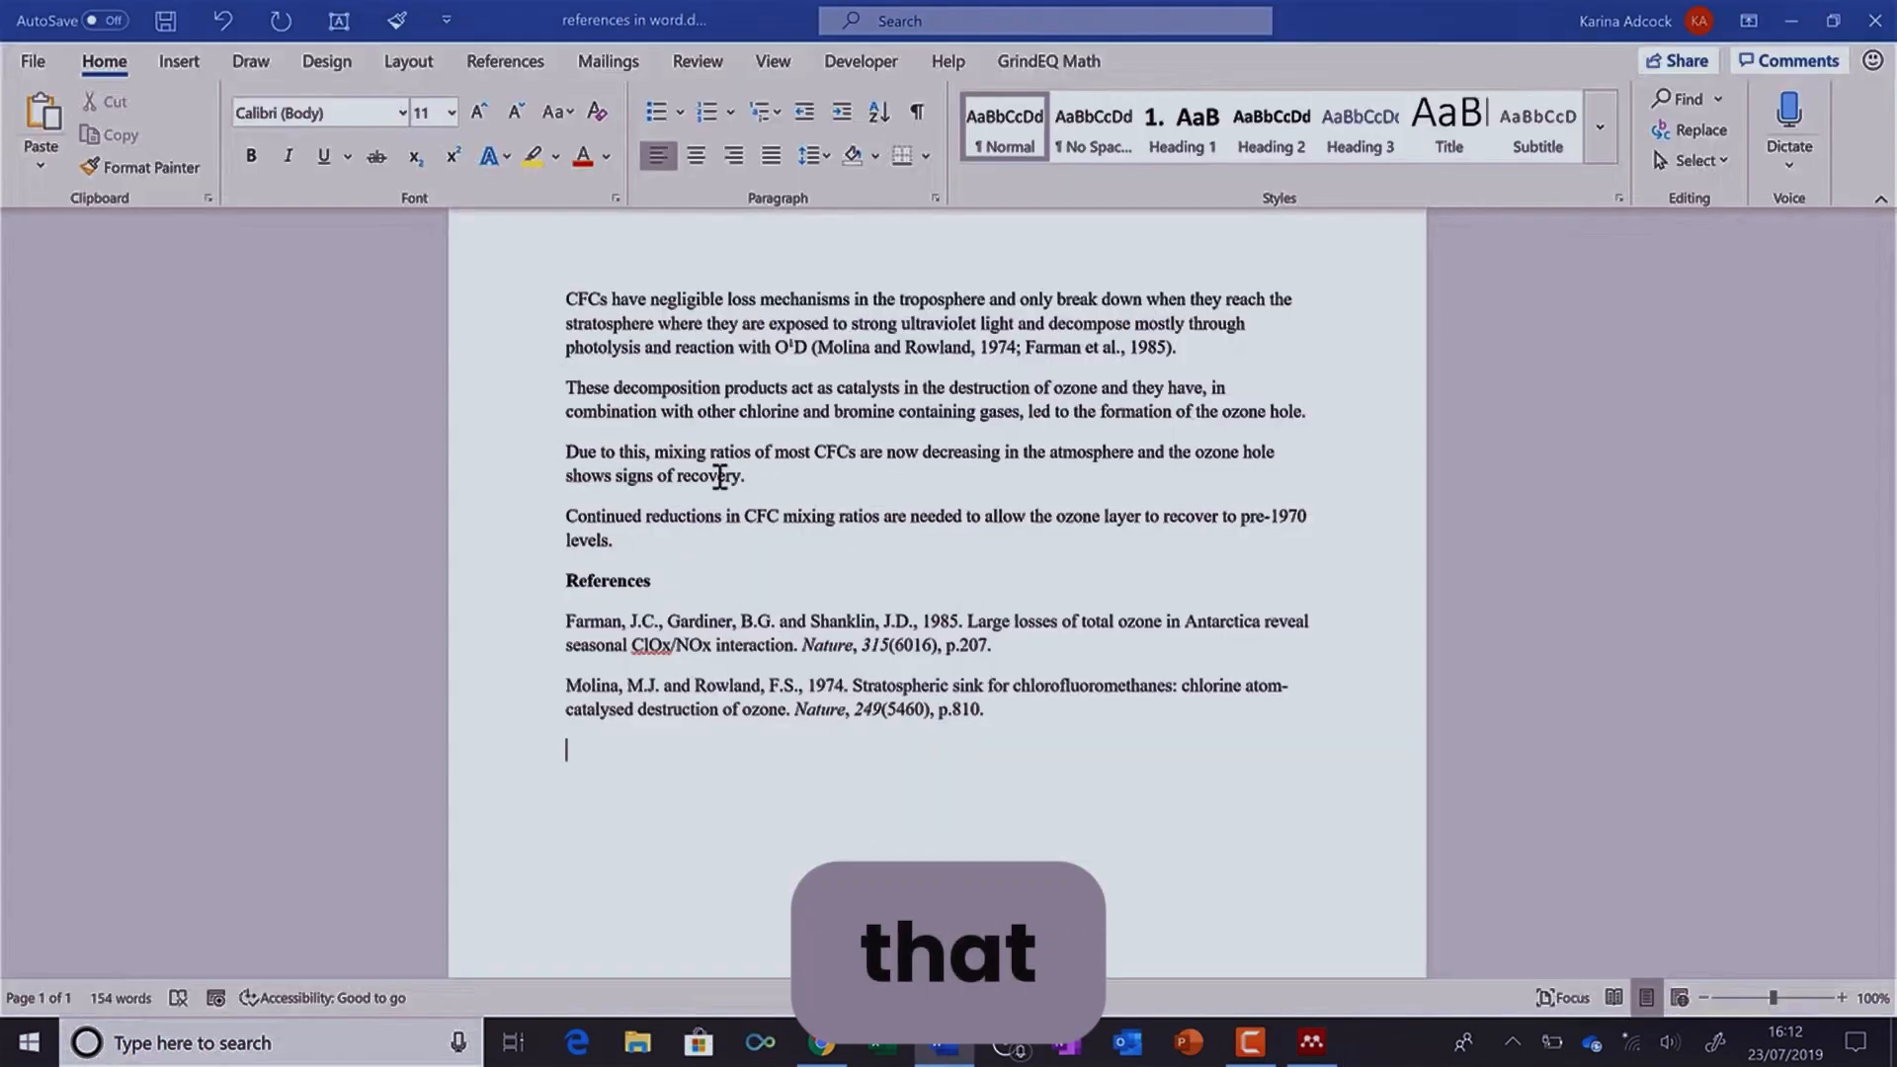
Step: Insert a Mendeley citation for the 2019 article on CFC-11 emissions from eastern China before the full stop ending the second paragraph
click(508, 64)
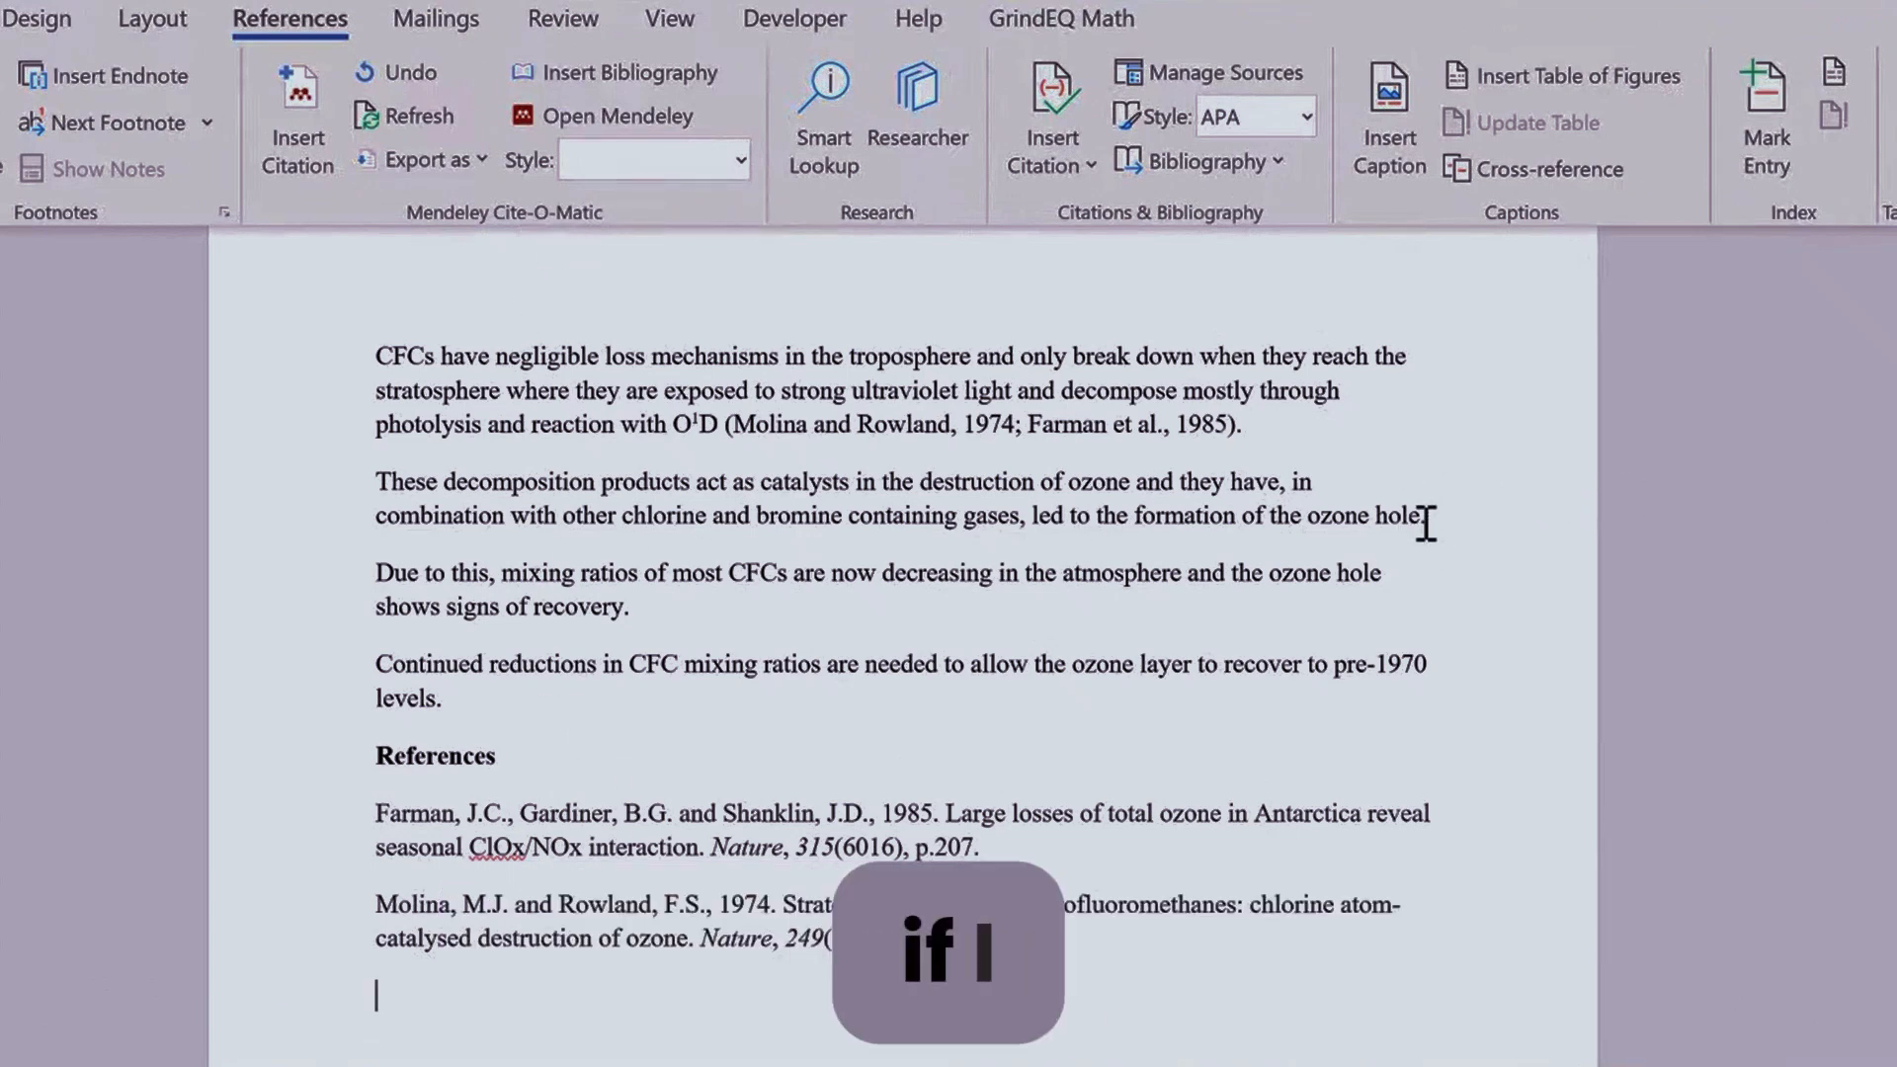
click(1425, 523)
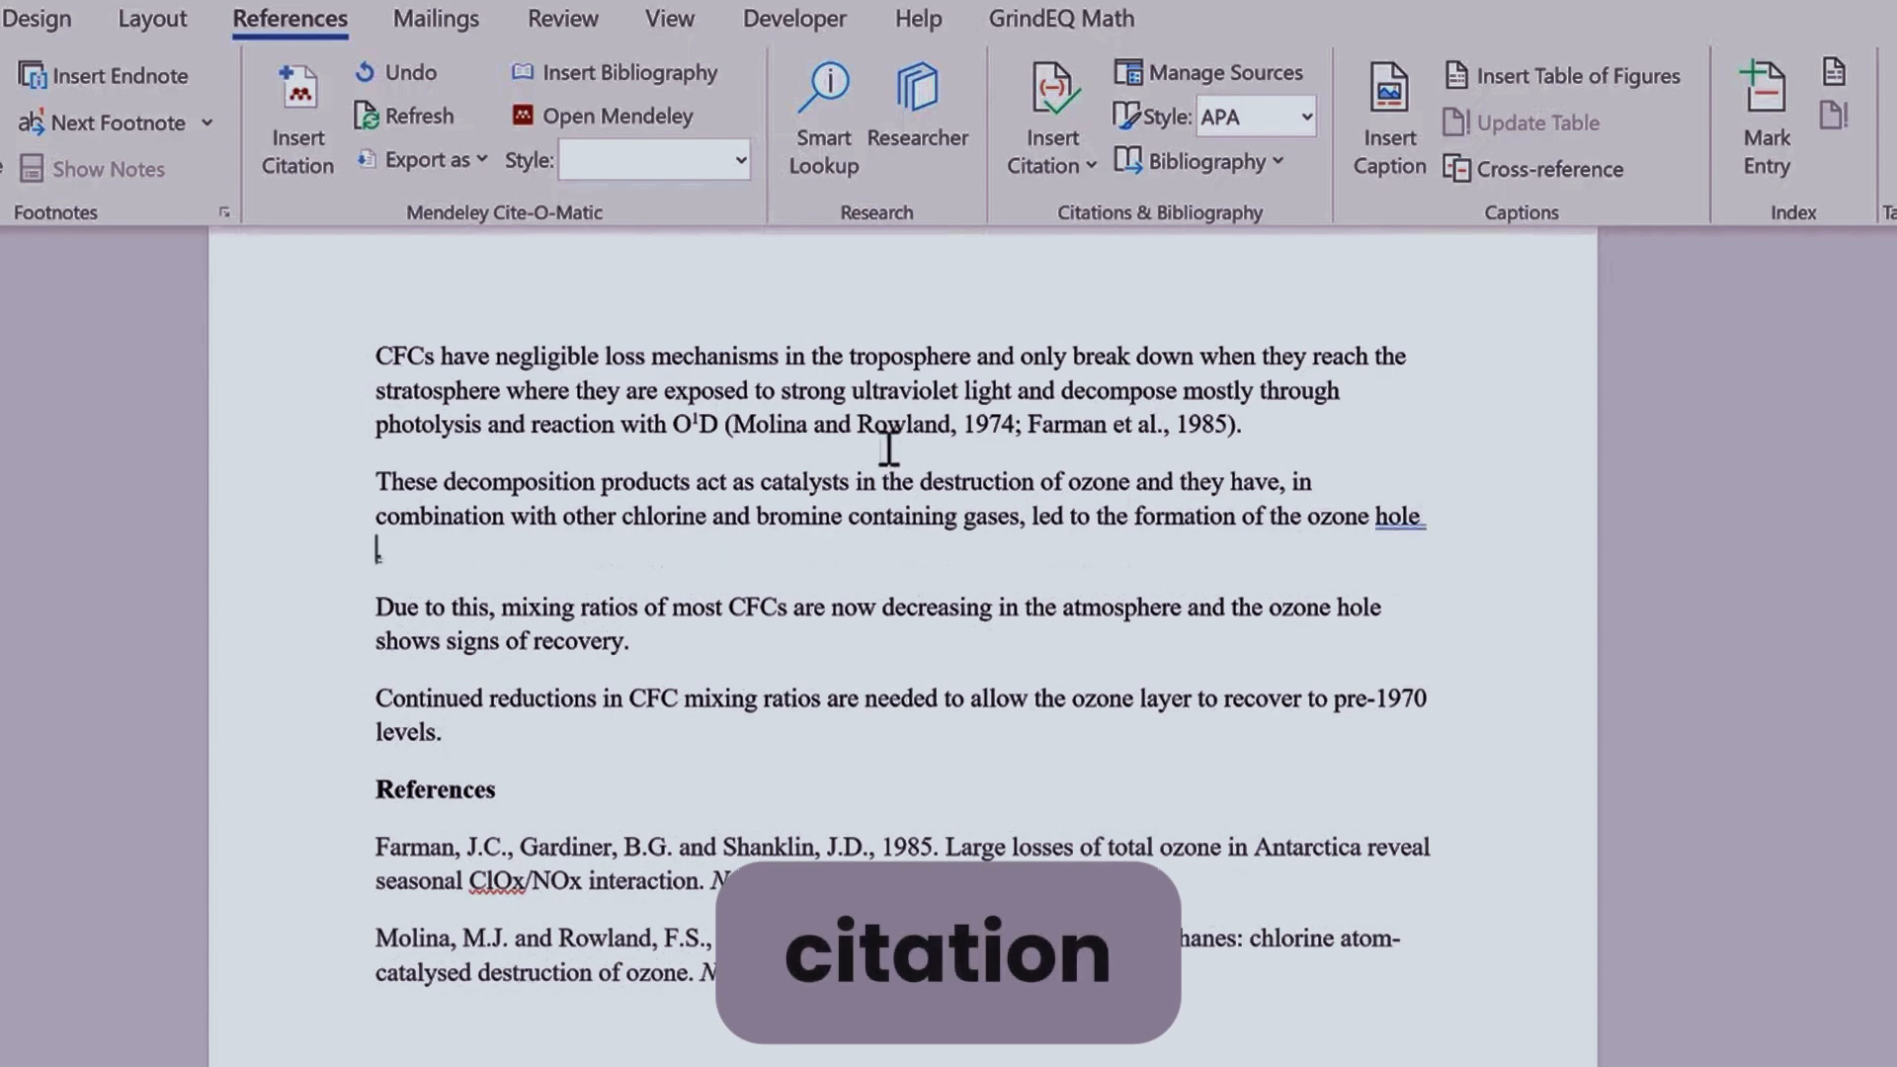
click(293, 140)
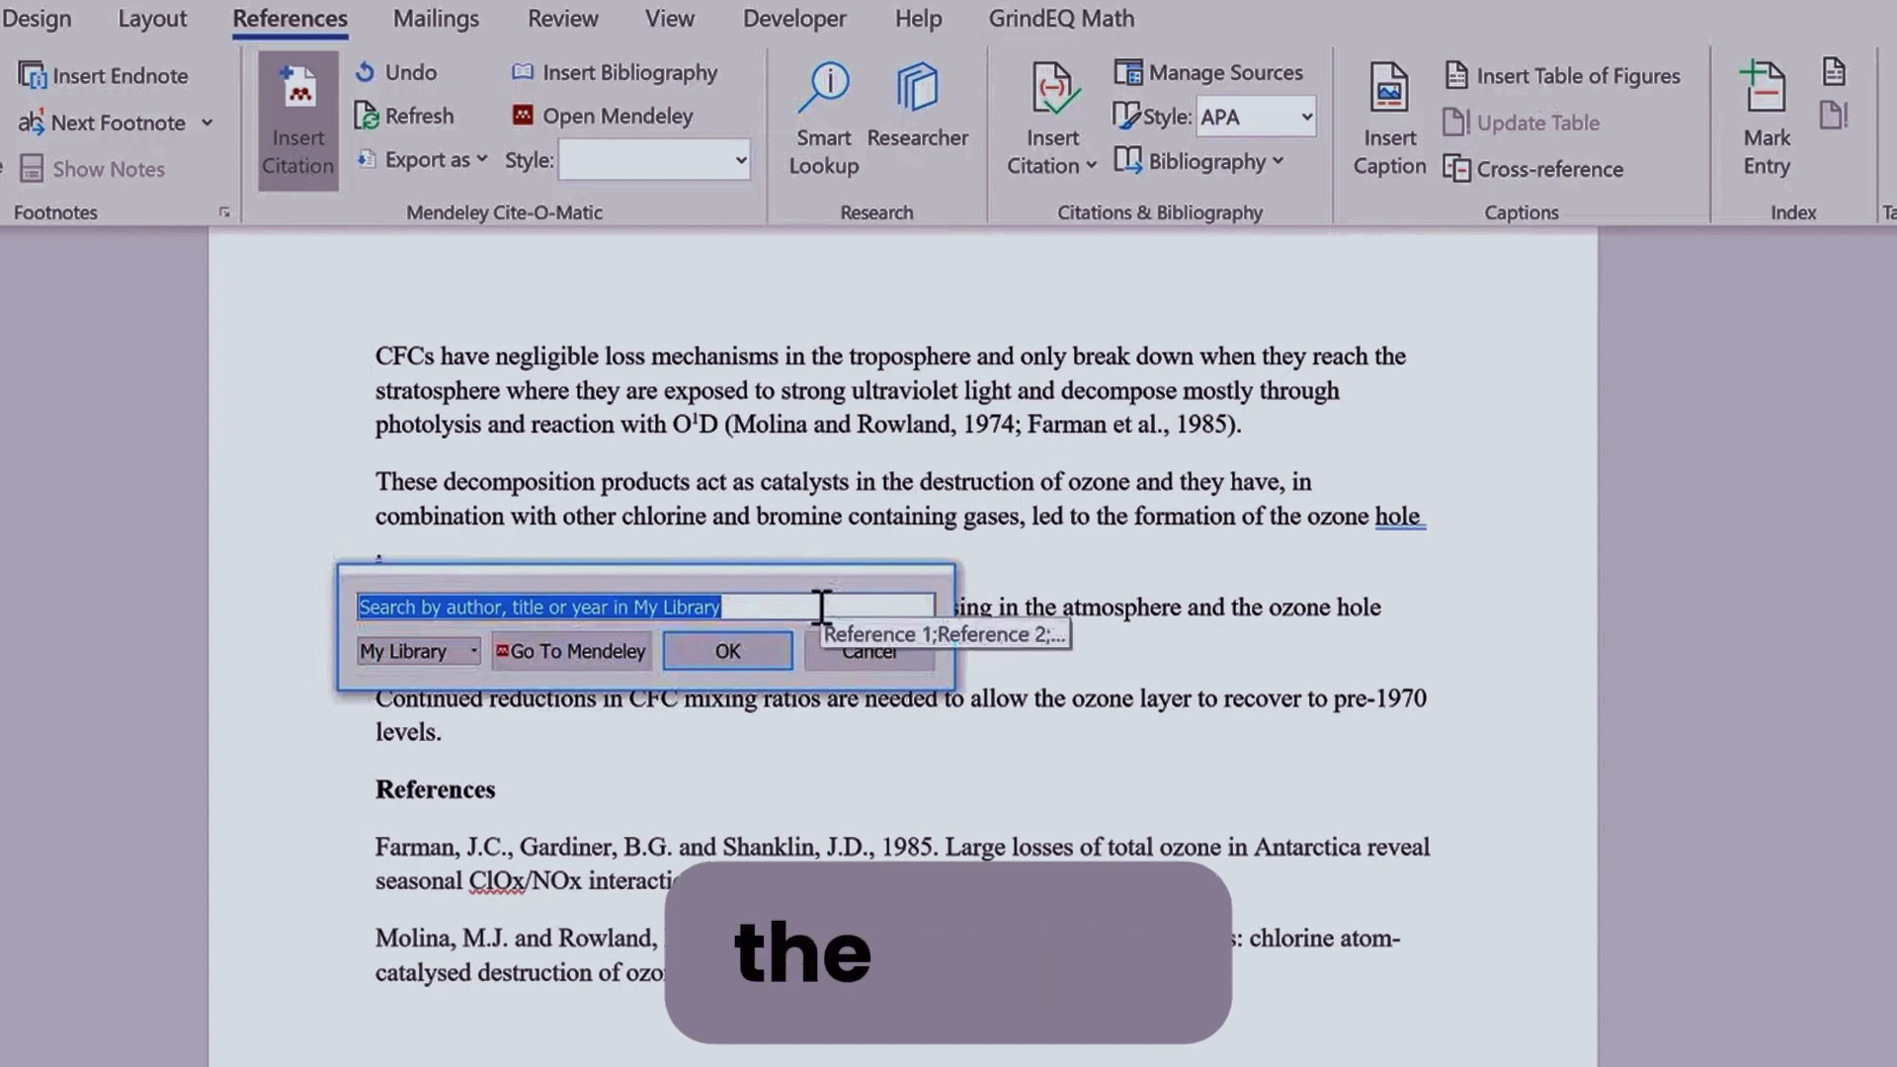
key(BackSpace)
text(rigb)
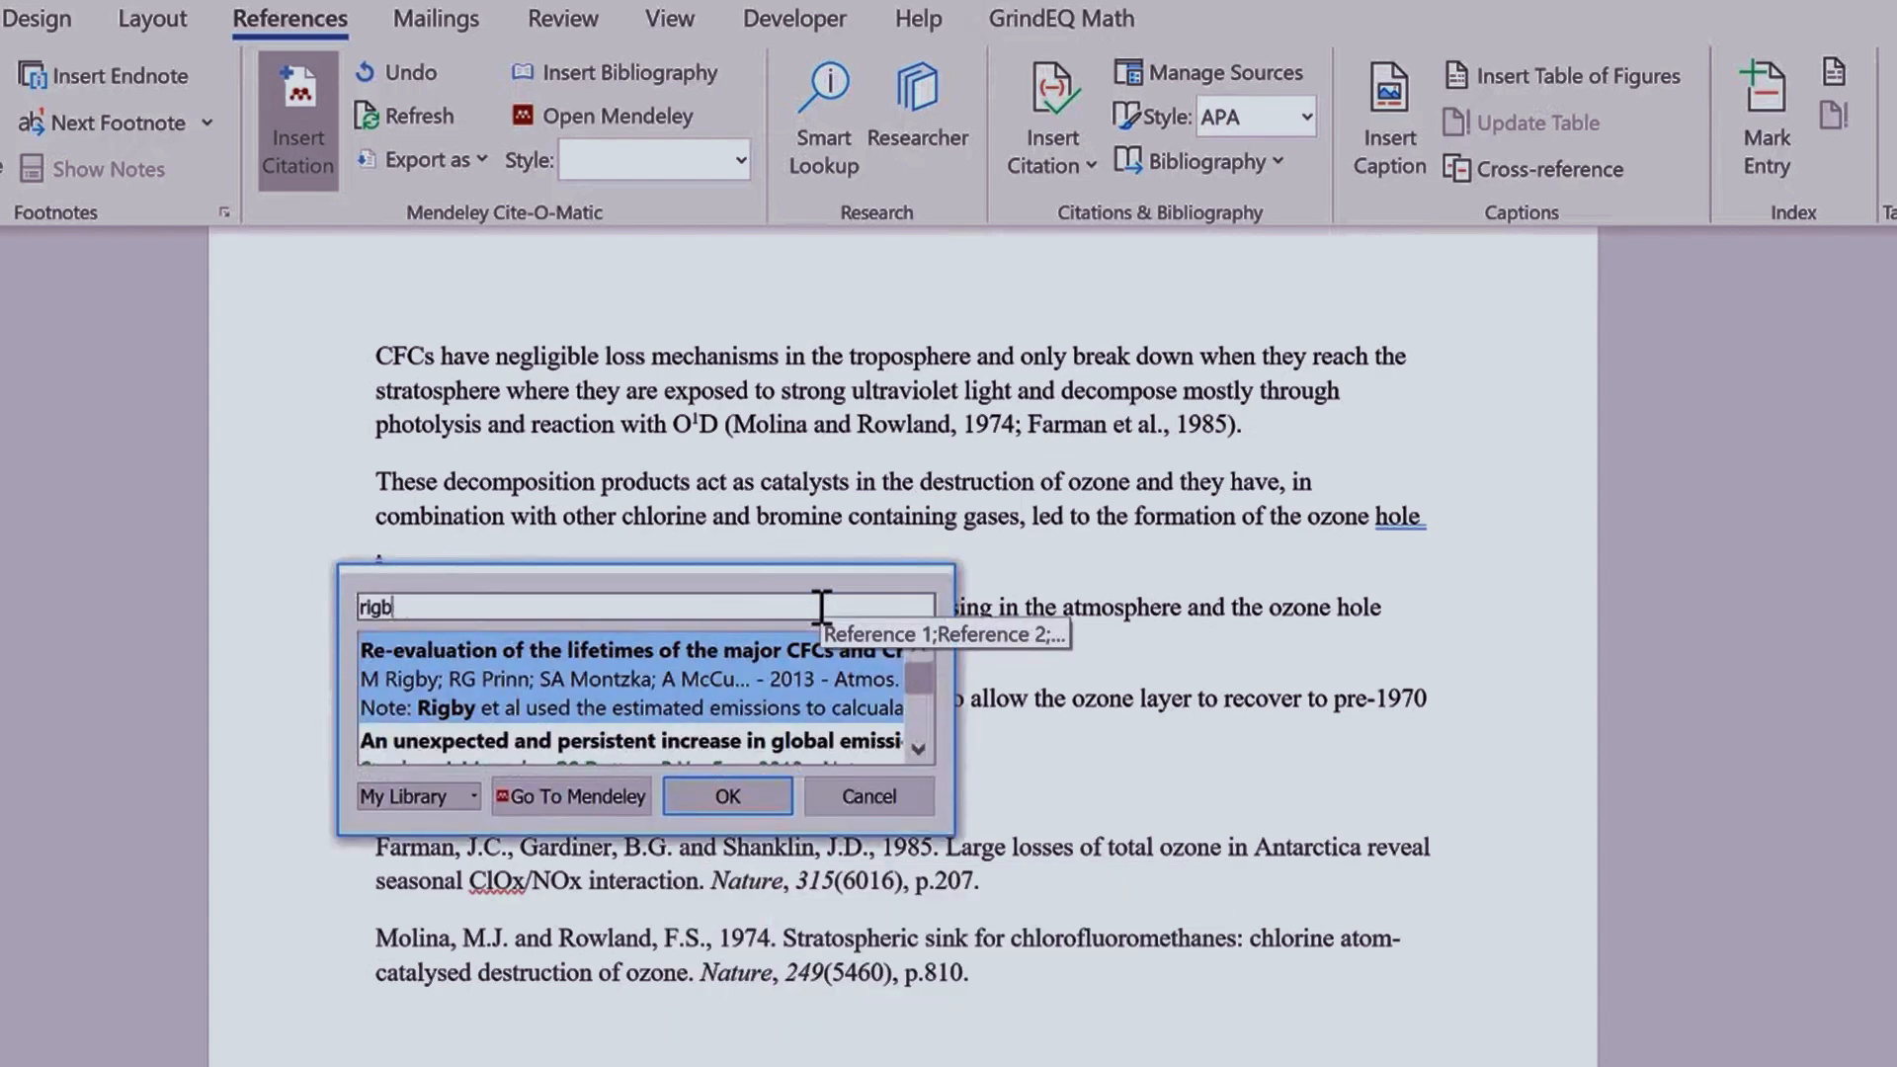
text(y 2019 CFC-11)
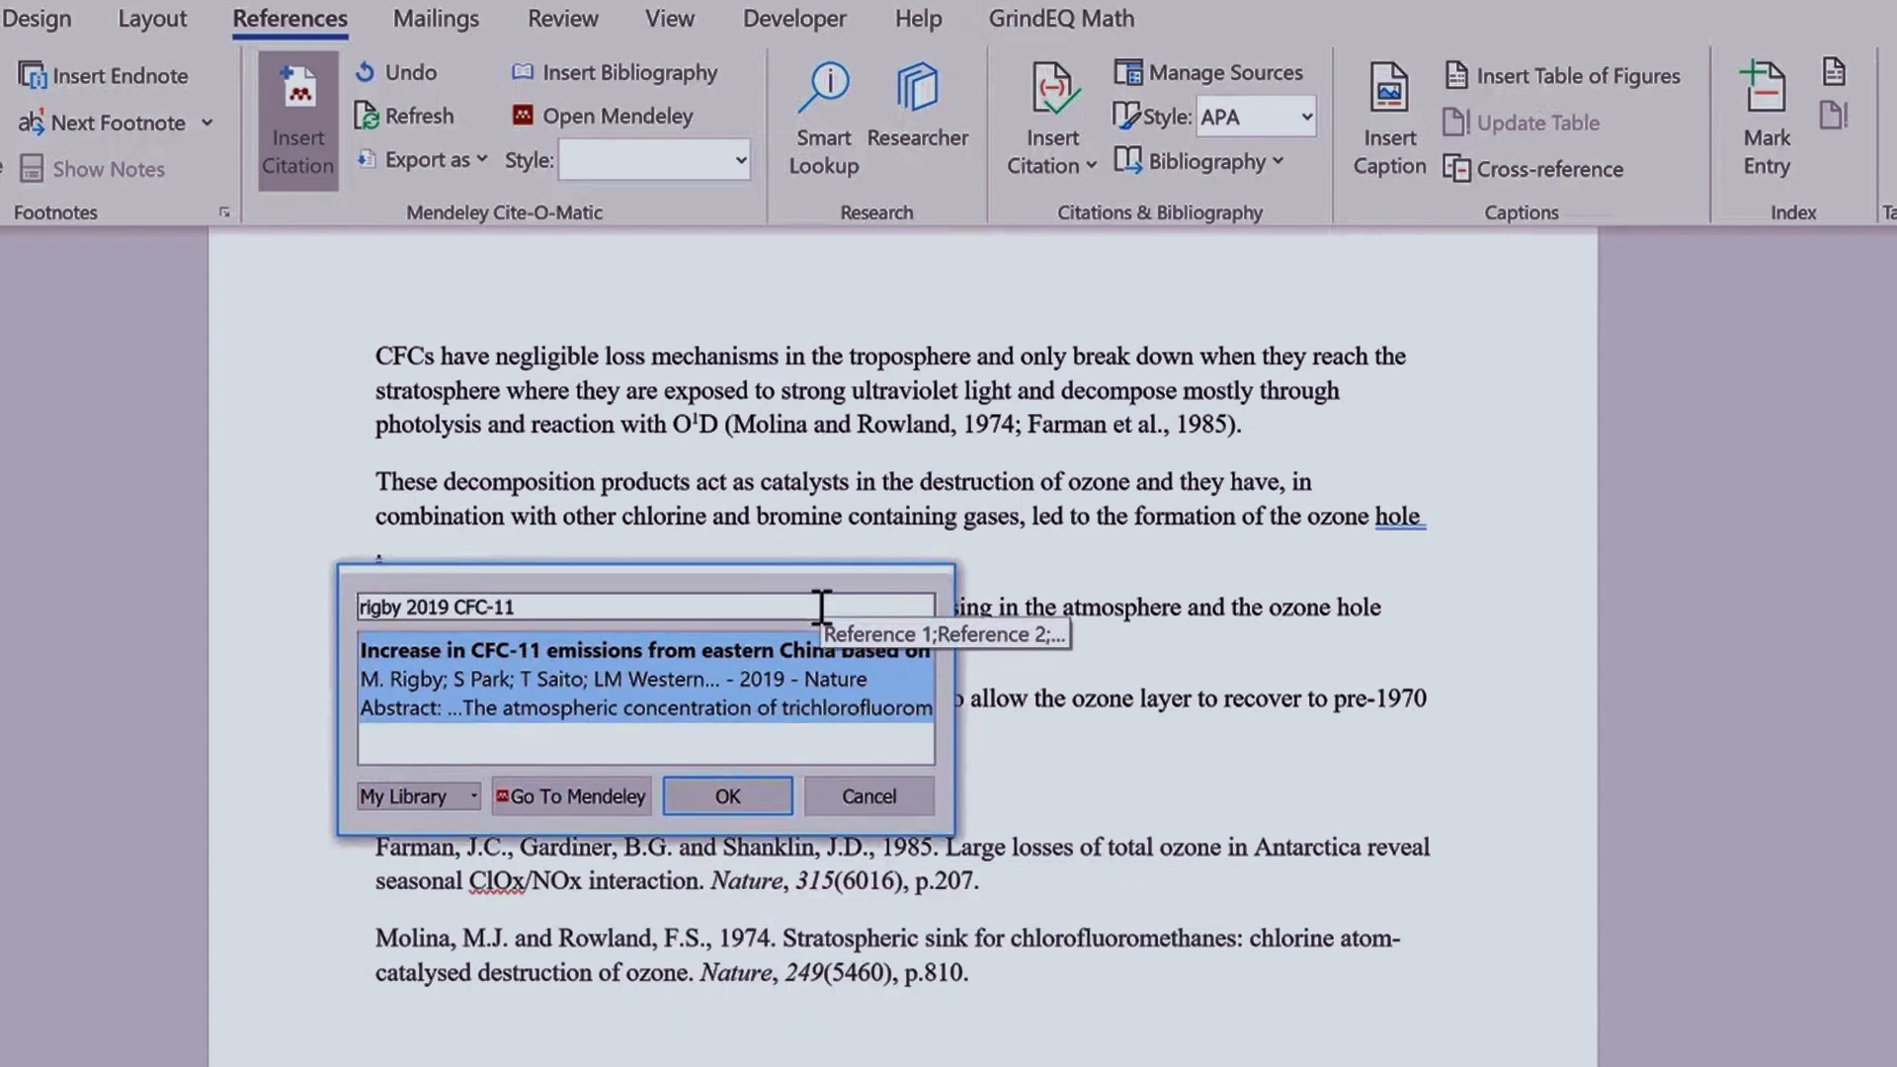
click(720, 673)
click(720, 652)
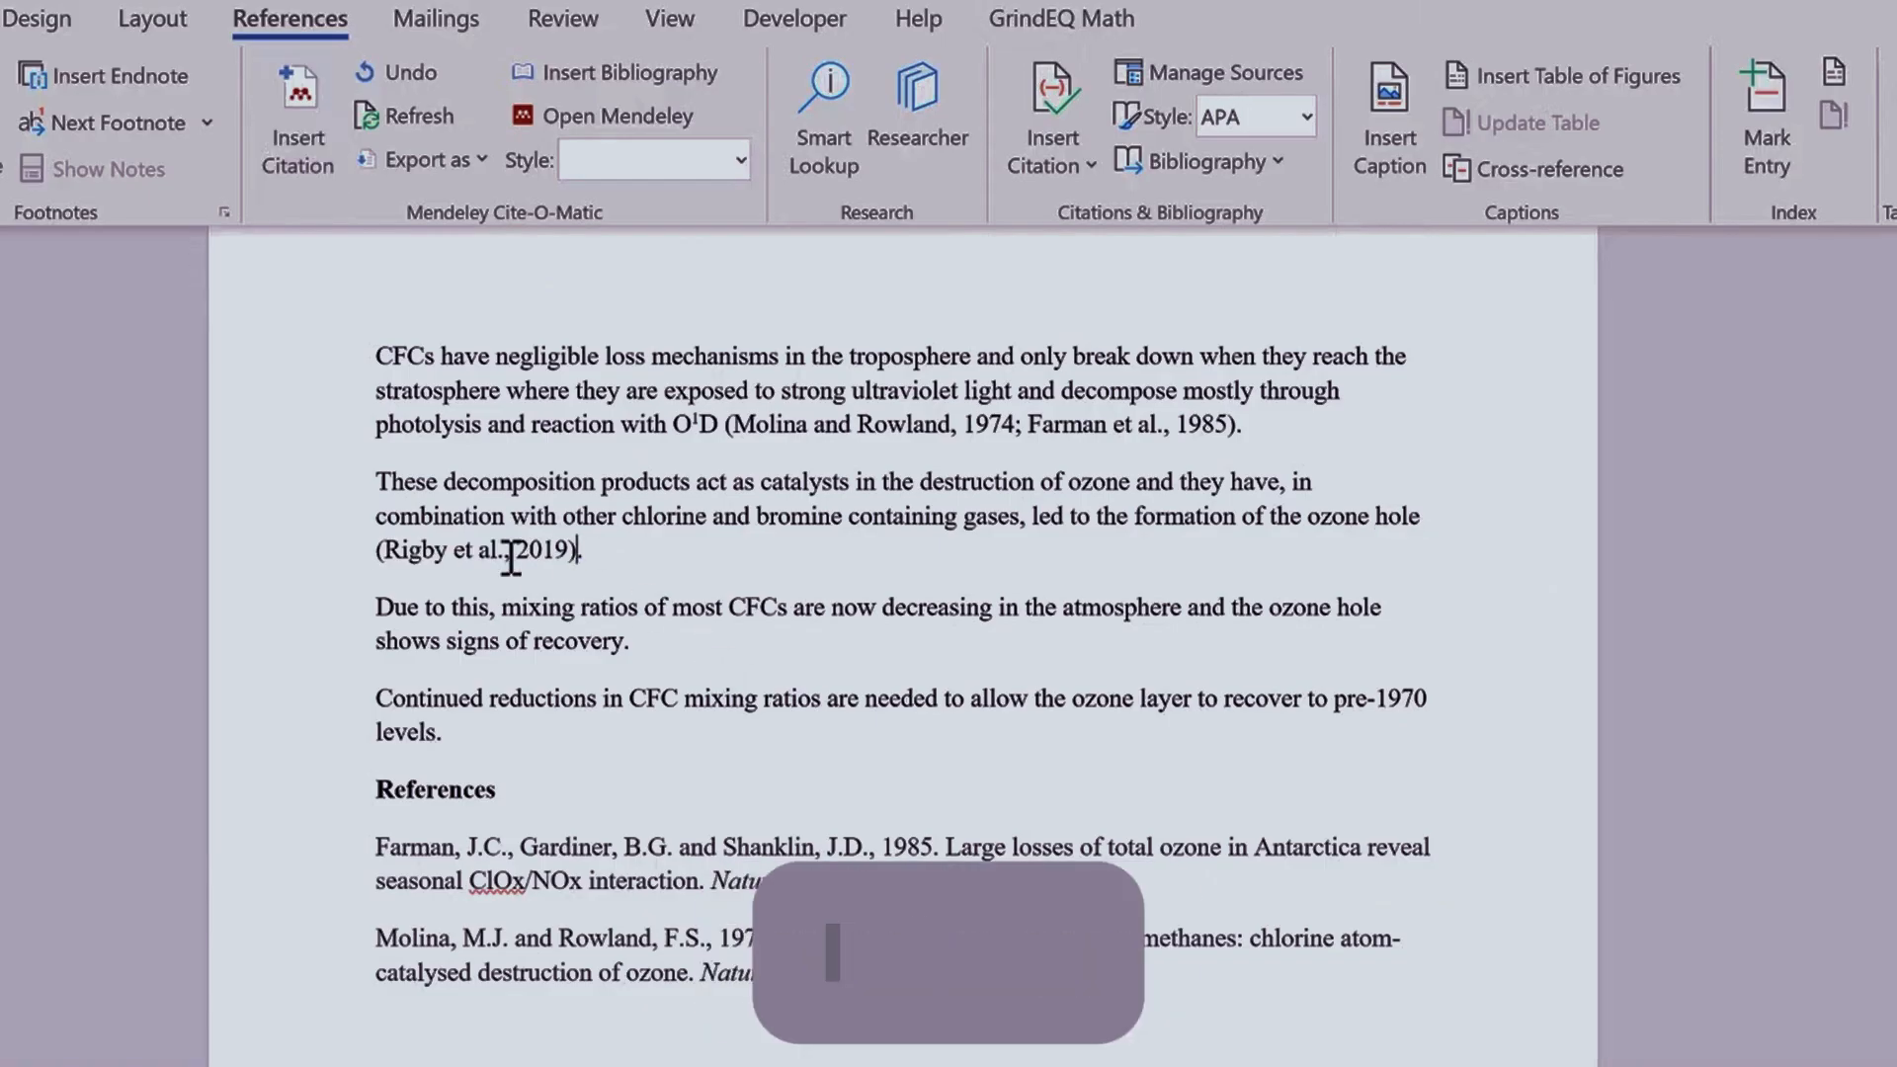
Step: Insert the Mendeley bibliography below the two manually pasted references
triple_click(340, 498)
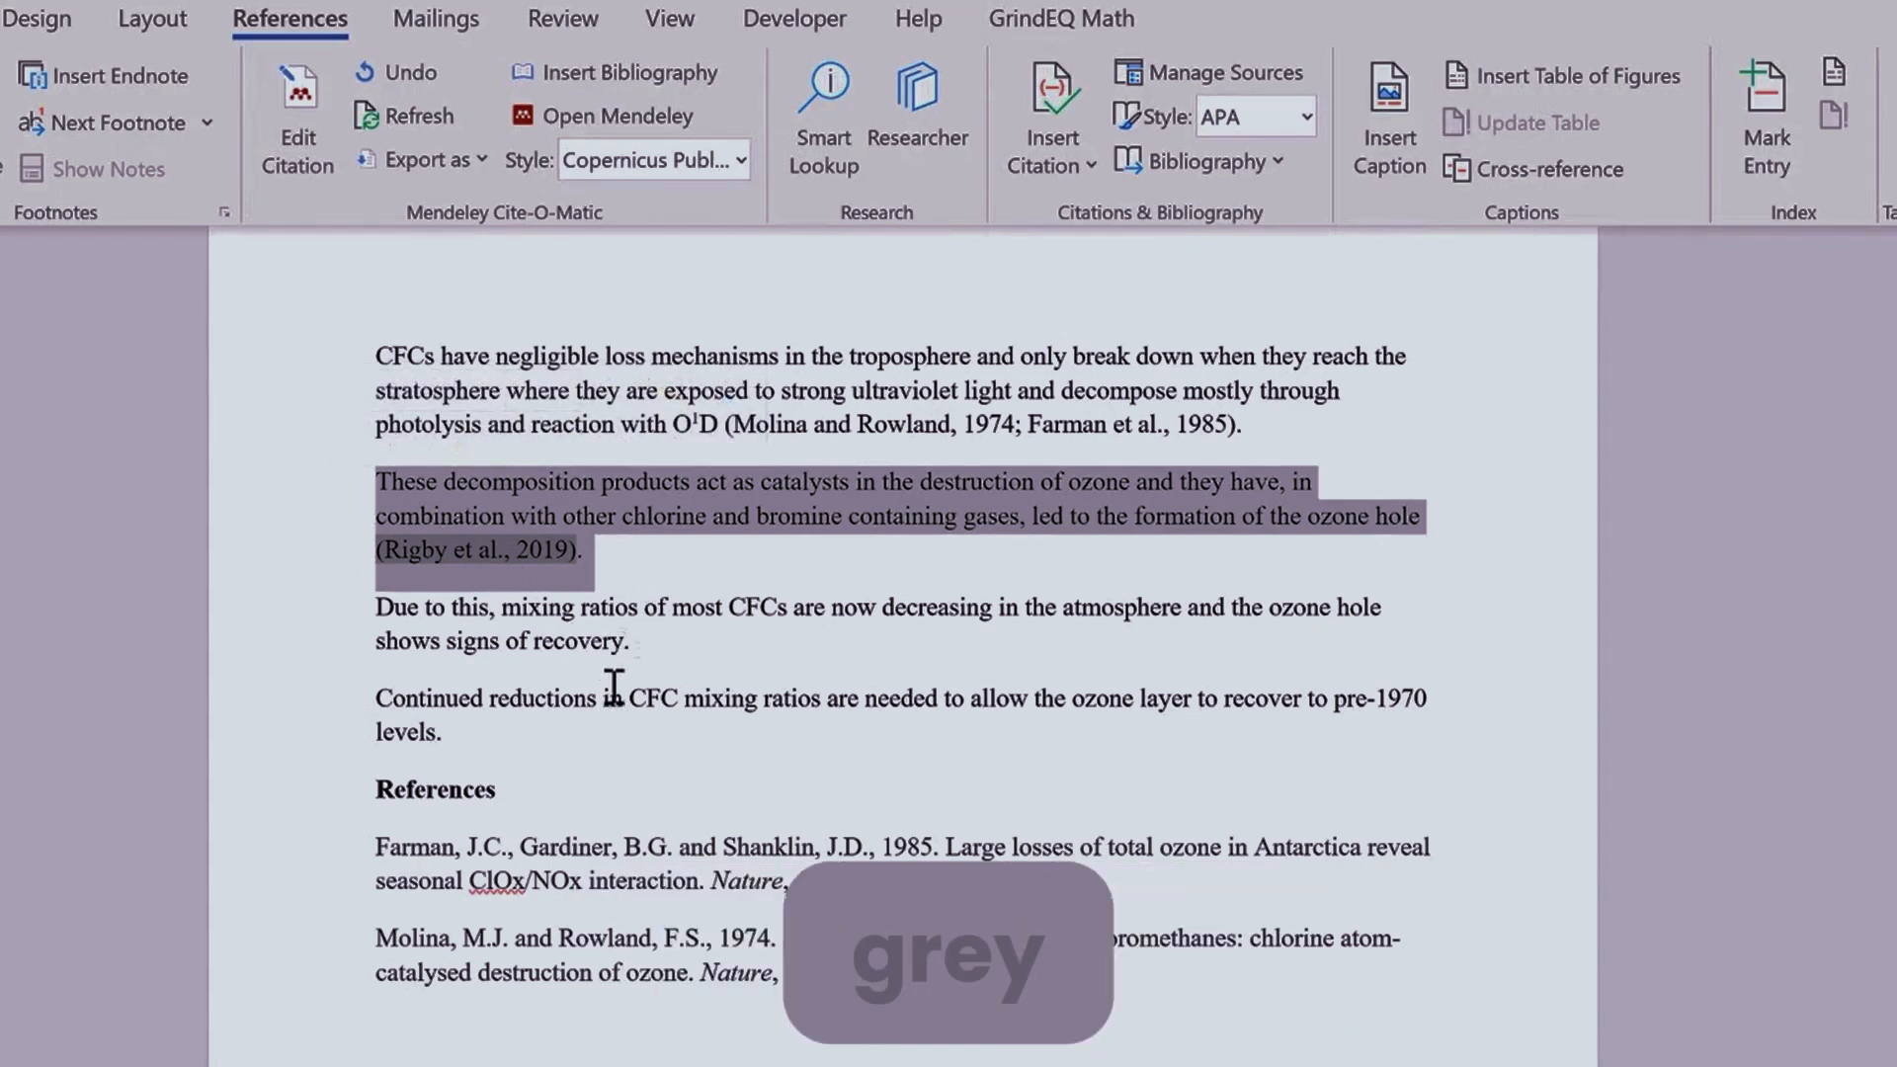
click(624, 571)
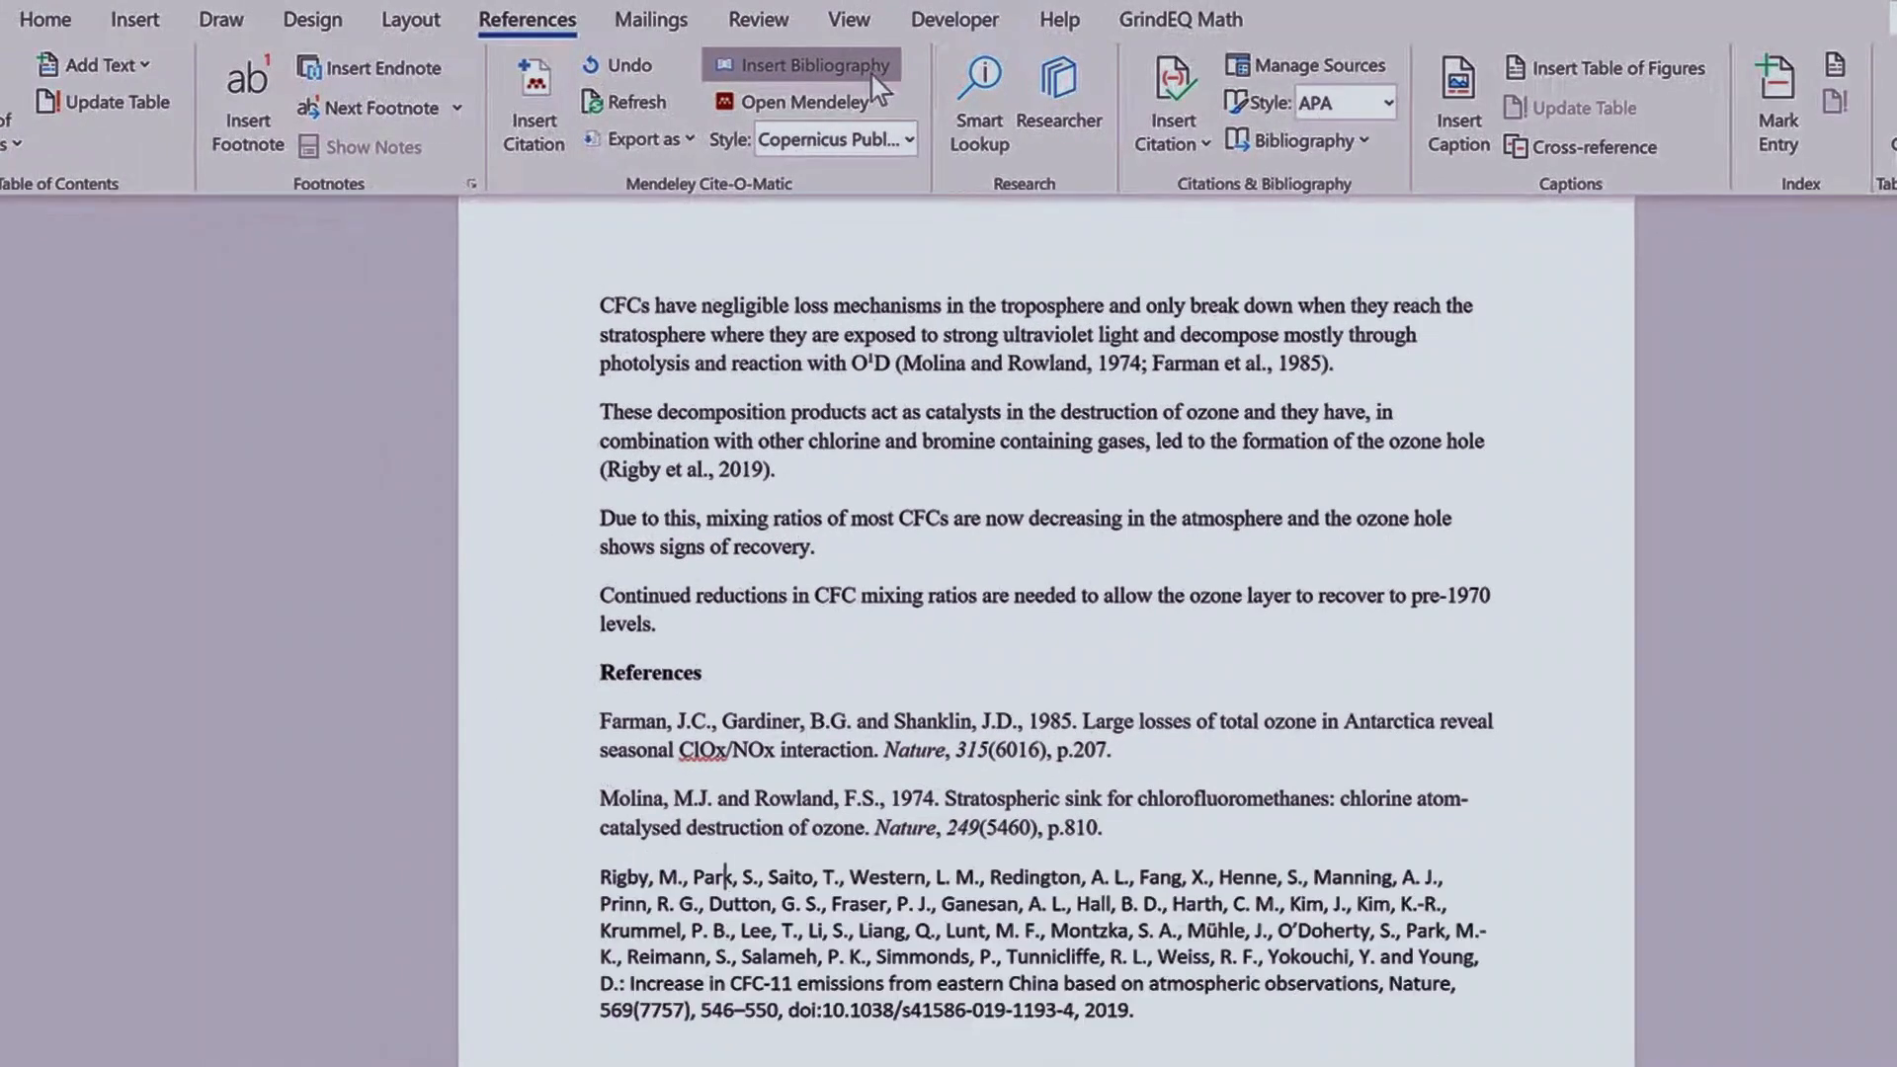
click(870, 931)
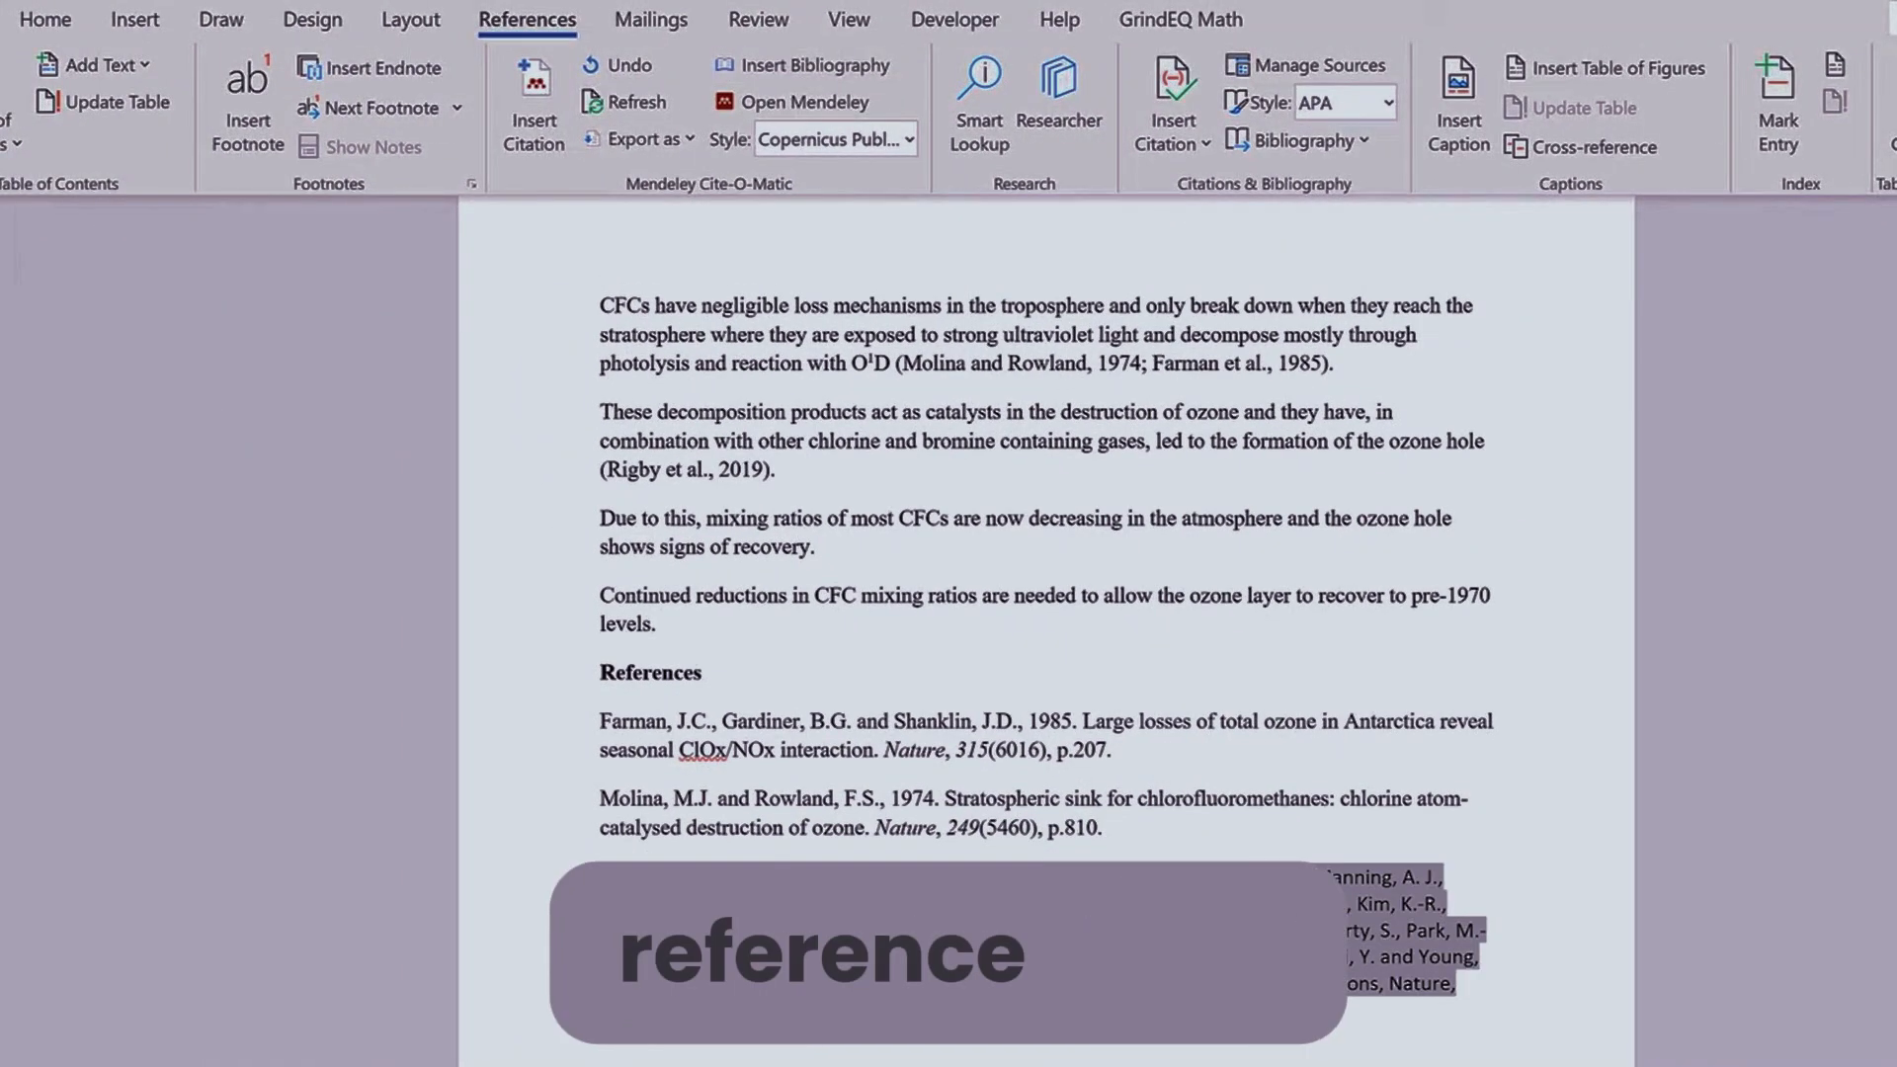
shift+click(860, 800)
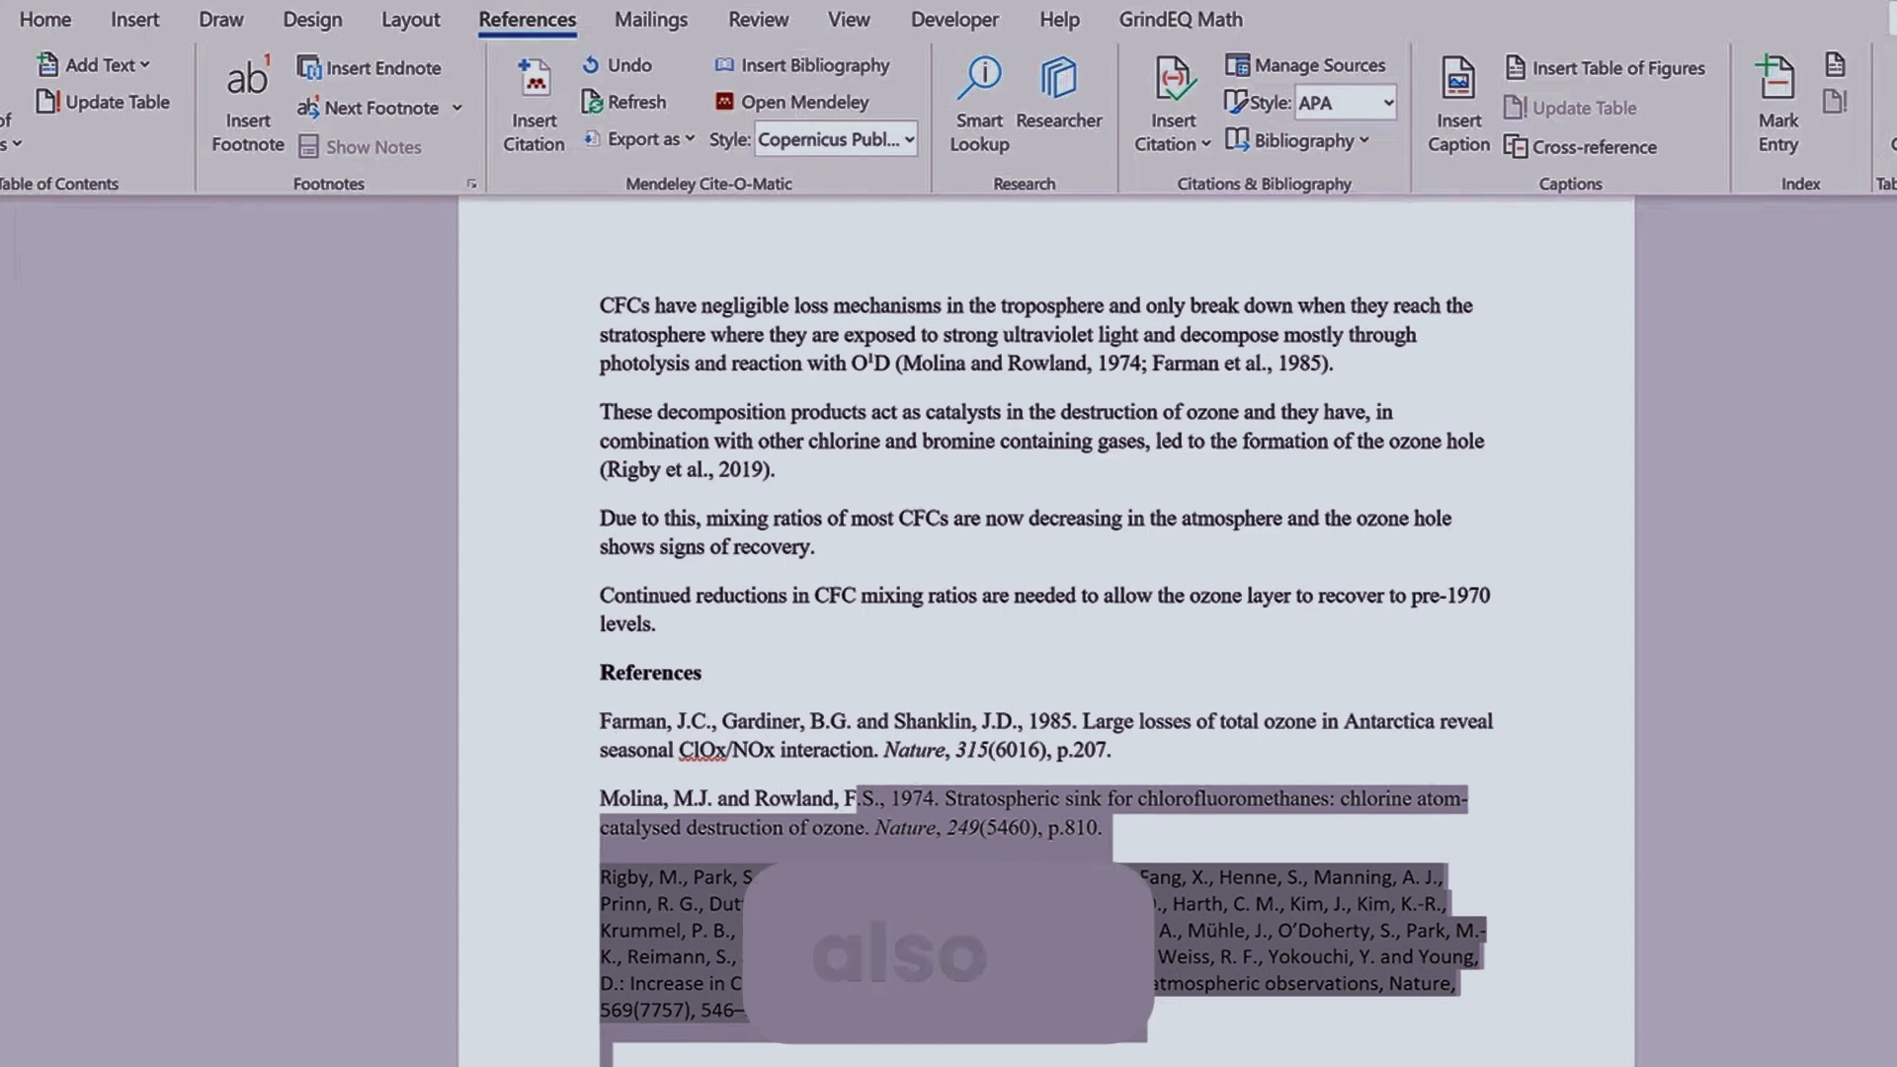
click(1195, 1048)
Step: Update the Normal style to match the Times New Roman, size 11 body text so the bibliography uses the same font
click(1001, 825)
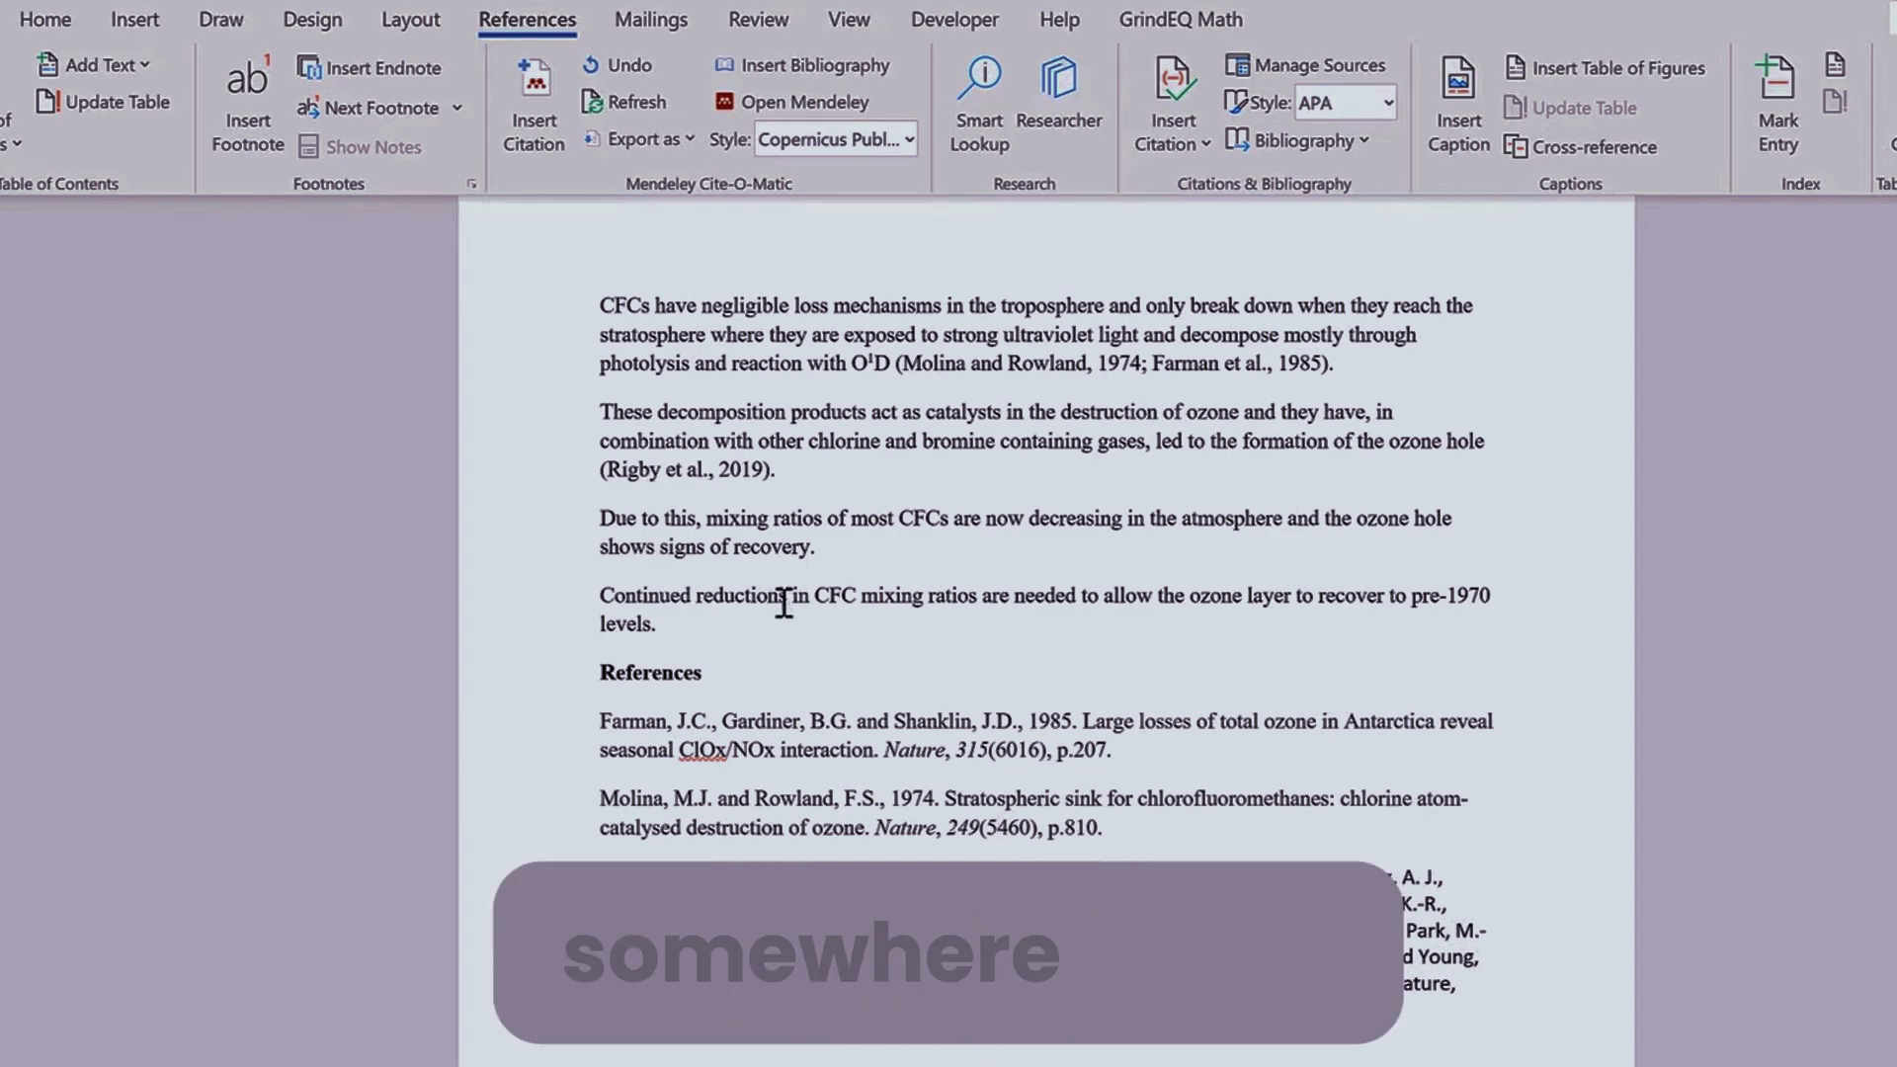
click(46, 21)
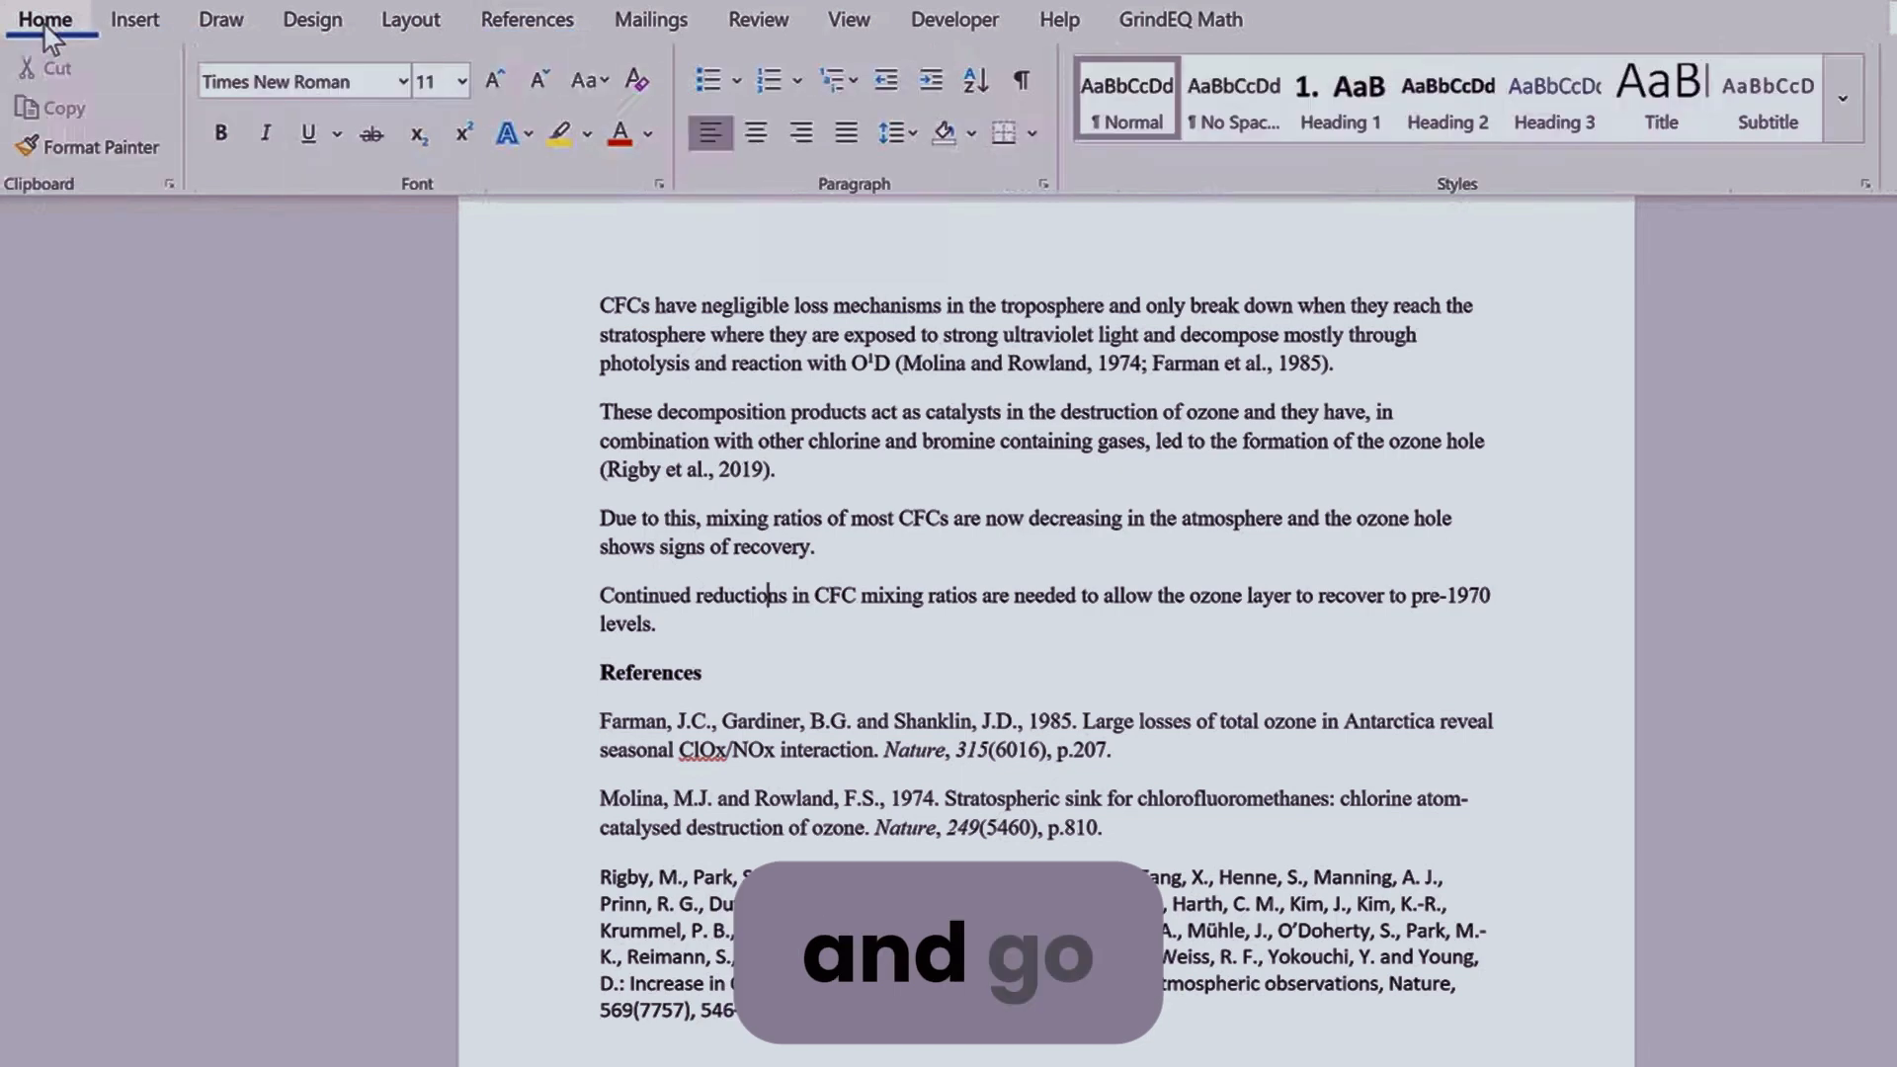
right_click(1119, 102)
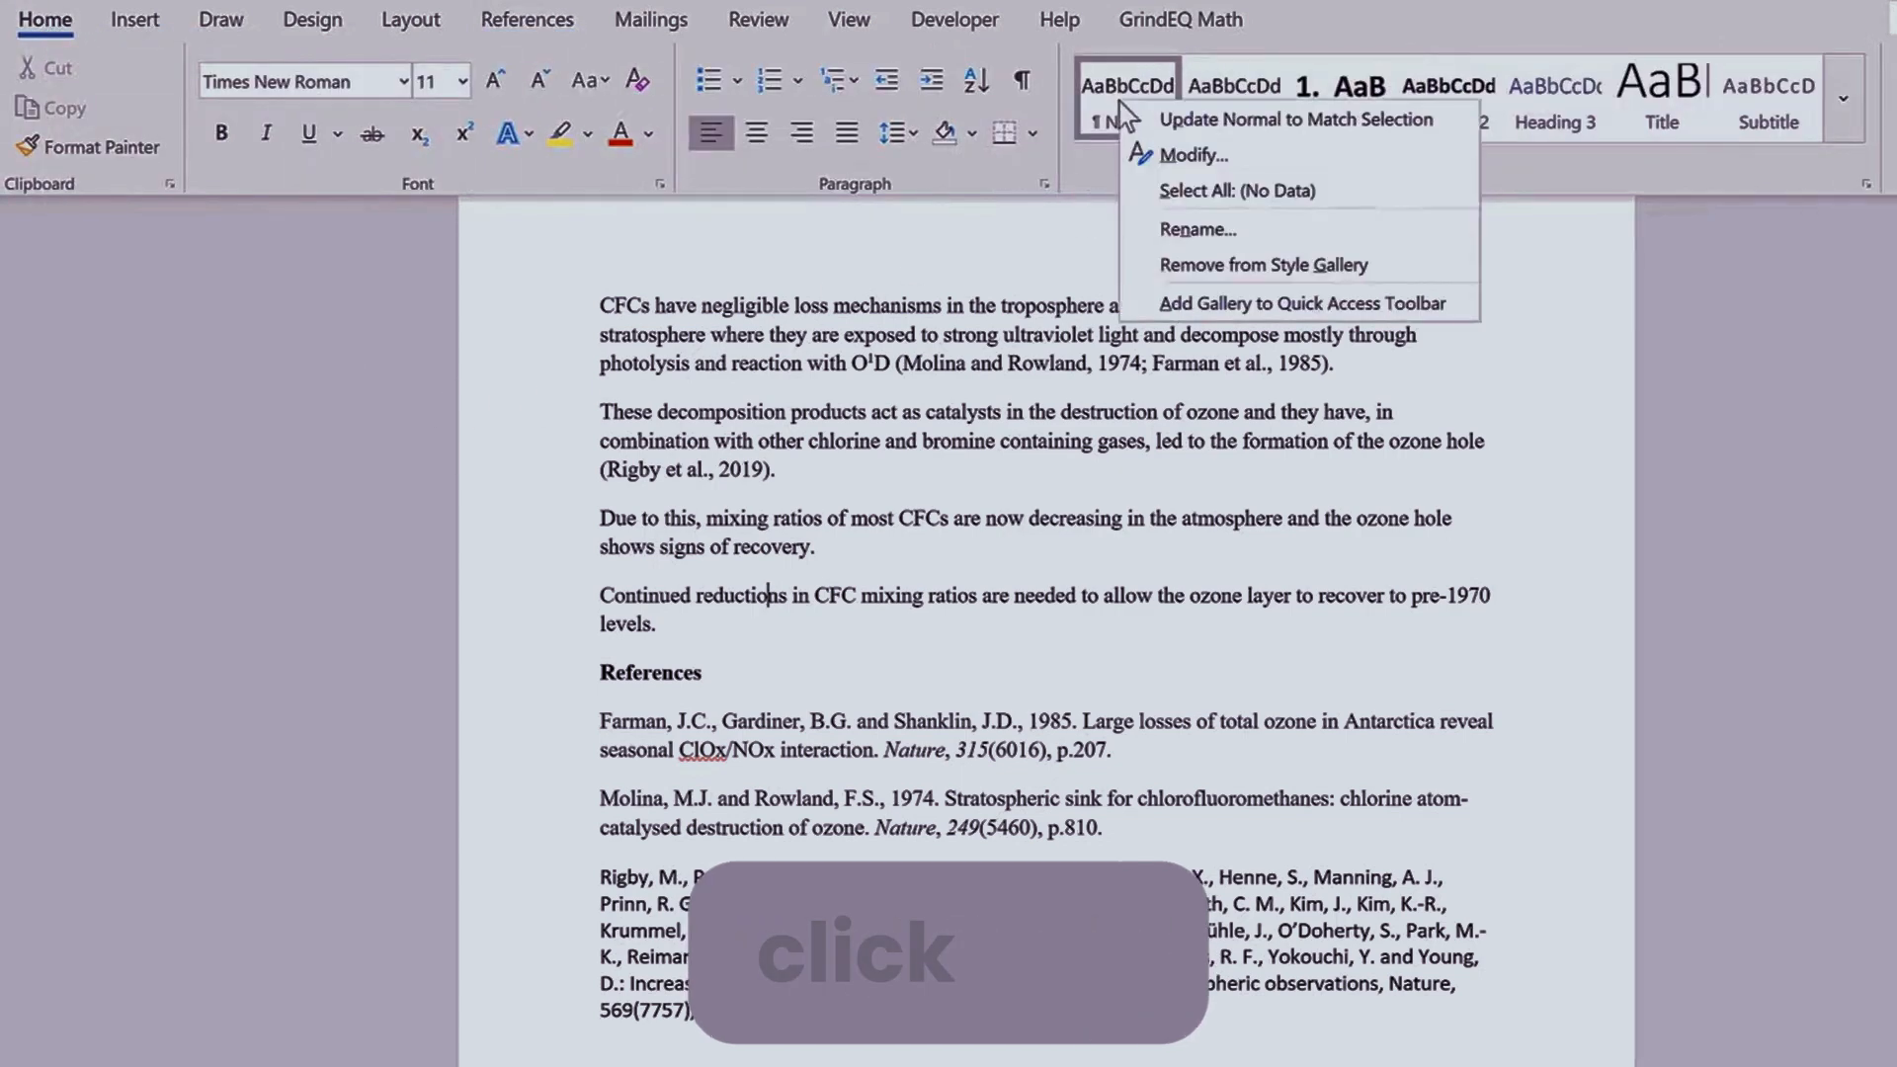
click(1298, 123)
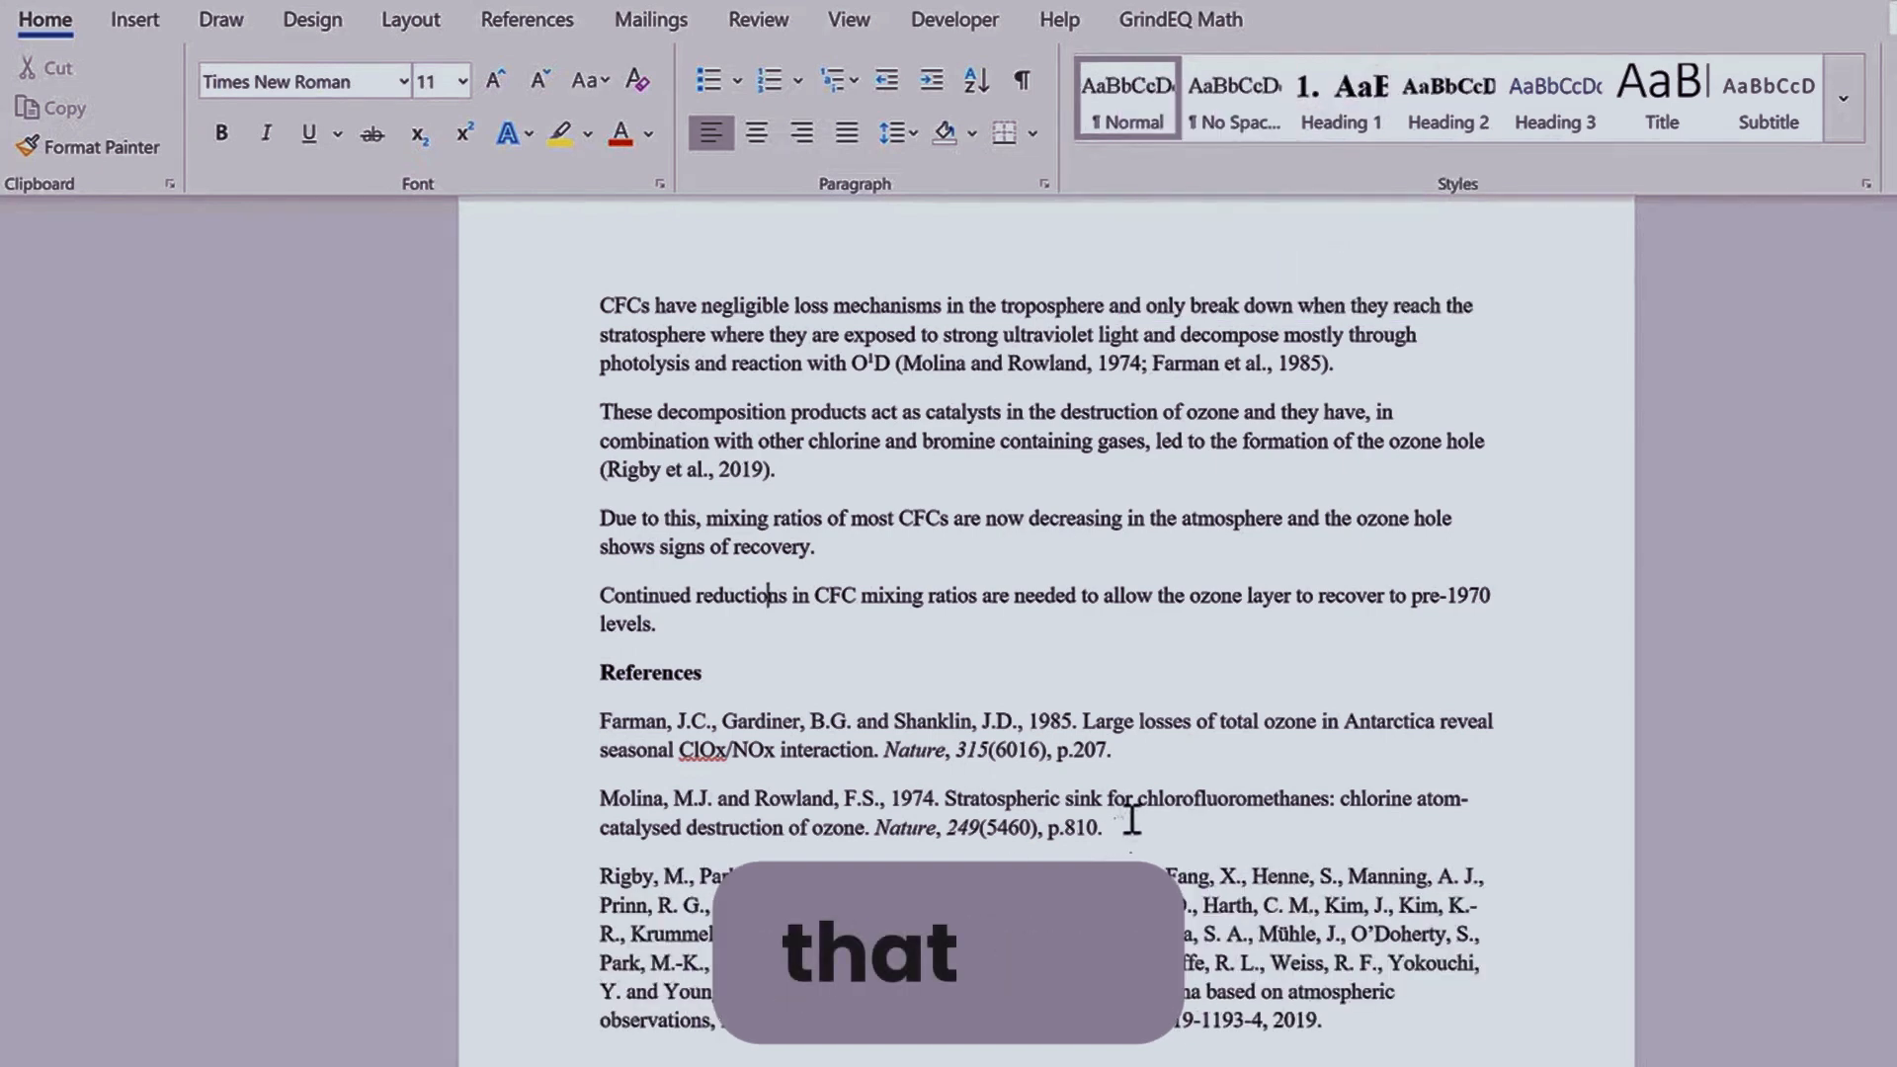
click(1111, 923)
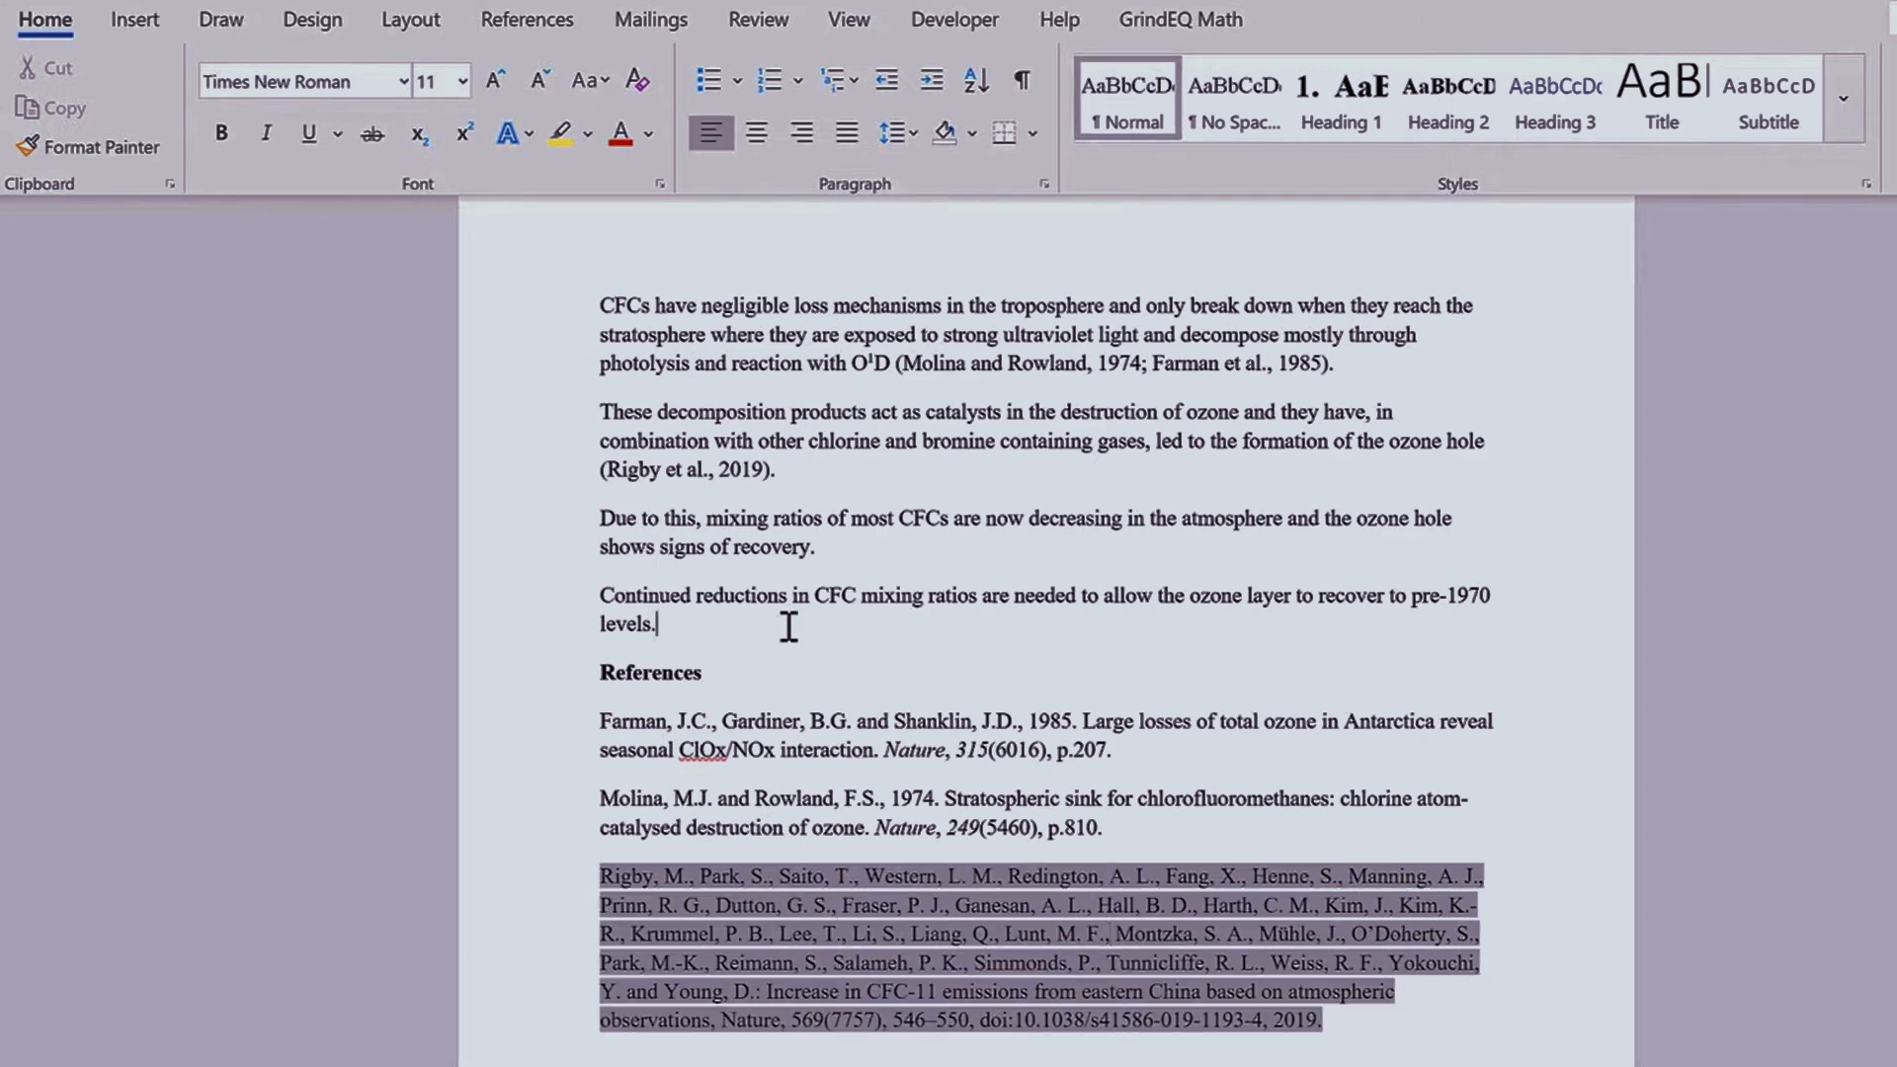
Step: Edit the Mendeley citation in the second paragraph to add the 2018 article on anthropogenic dichloromethane emission estimates from China
click(751, 465)
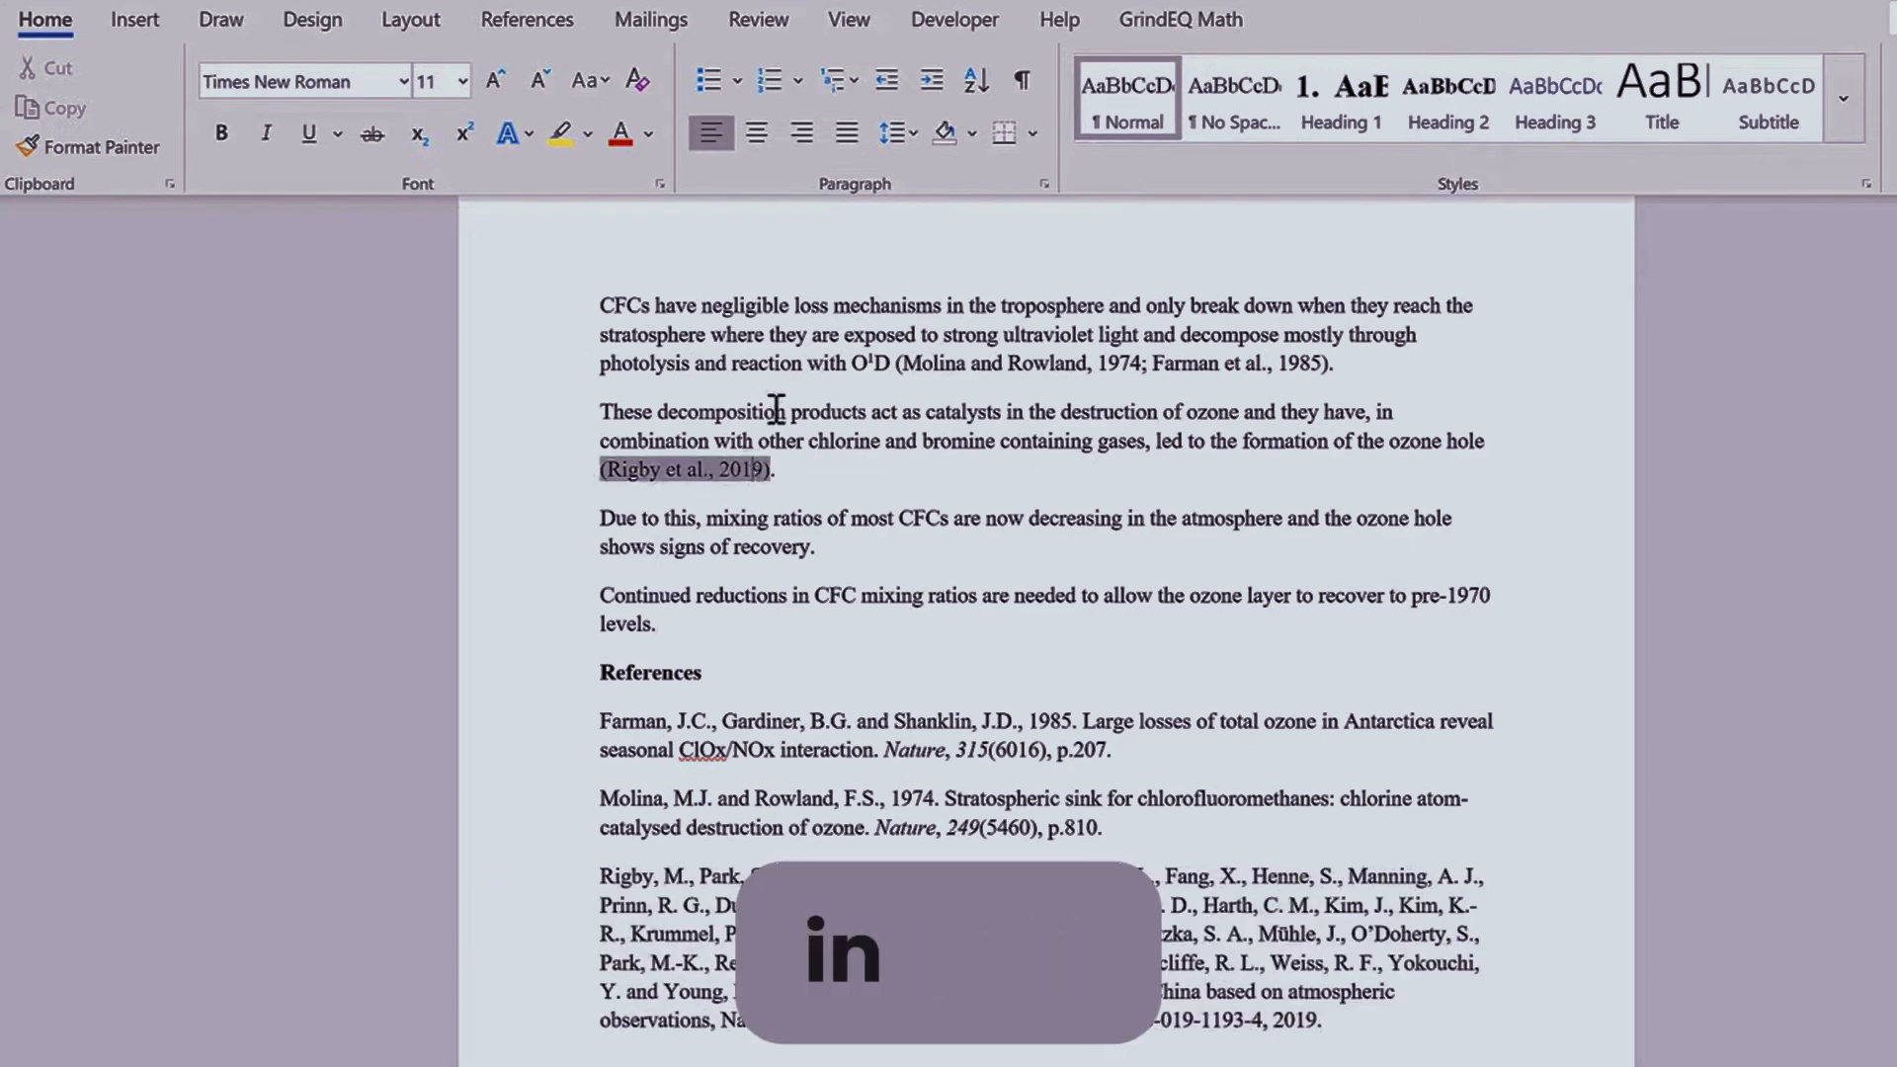
click(564, 35)
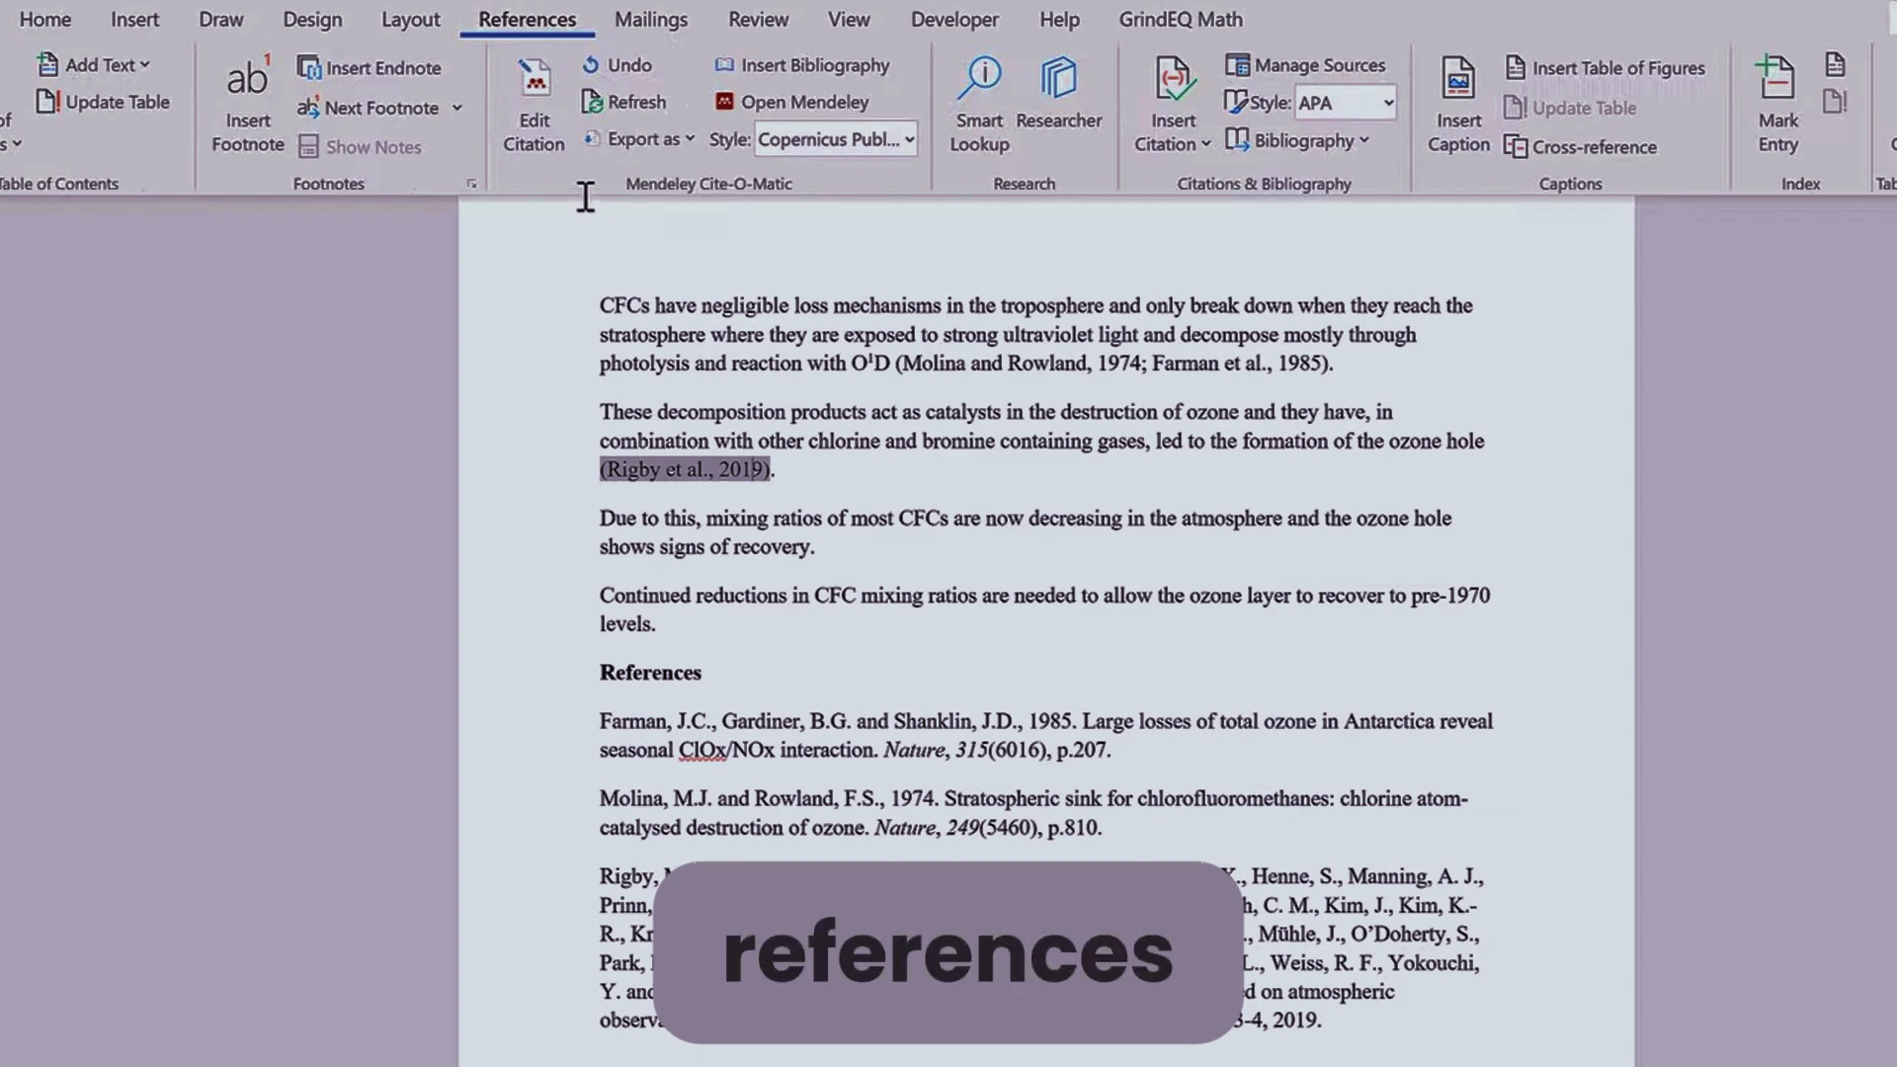
click(542, 136)
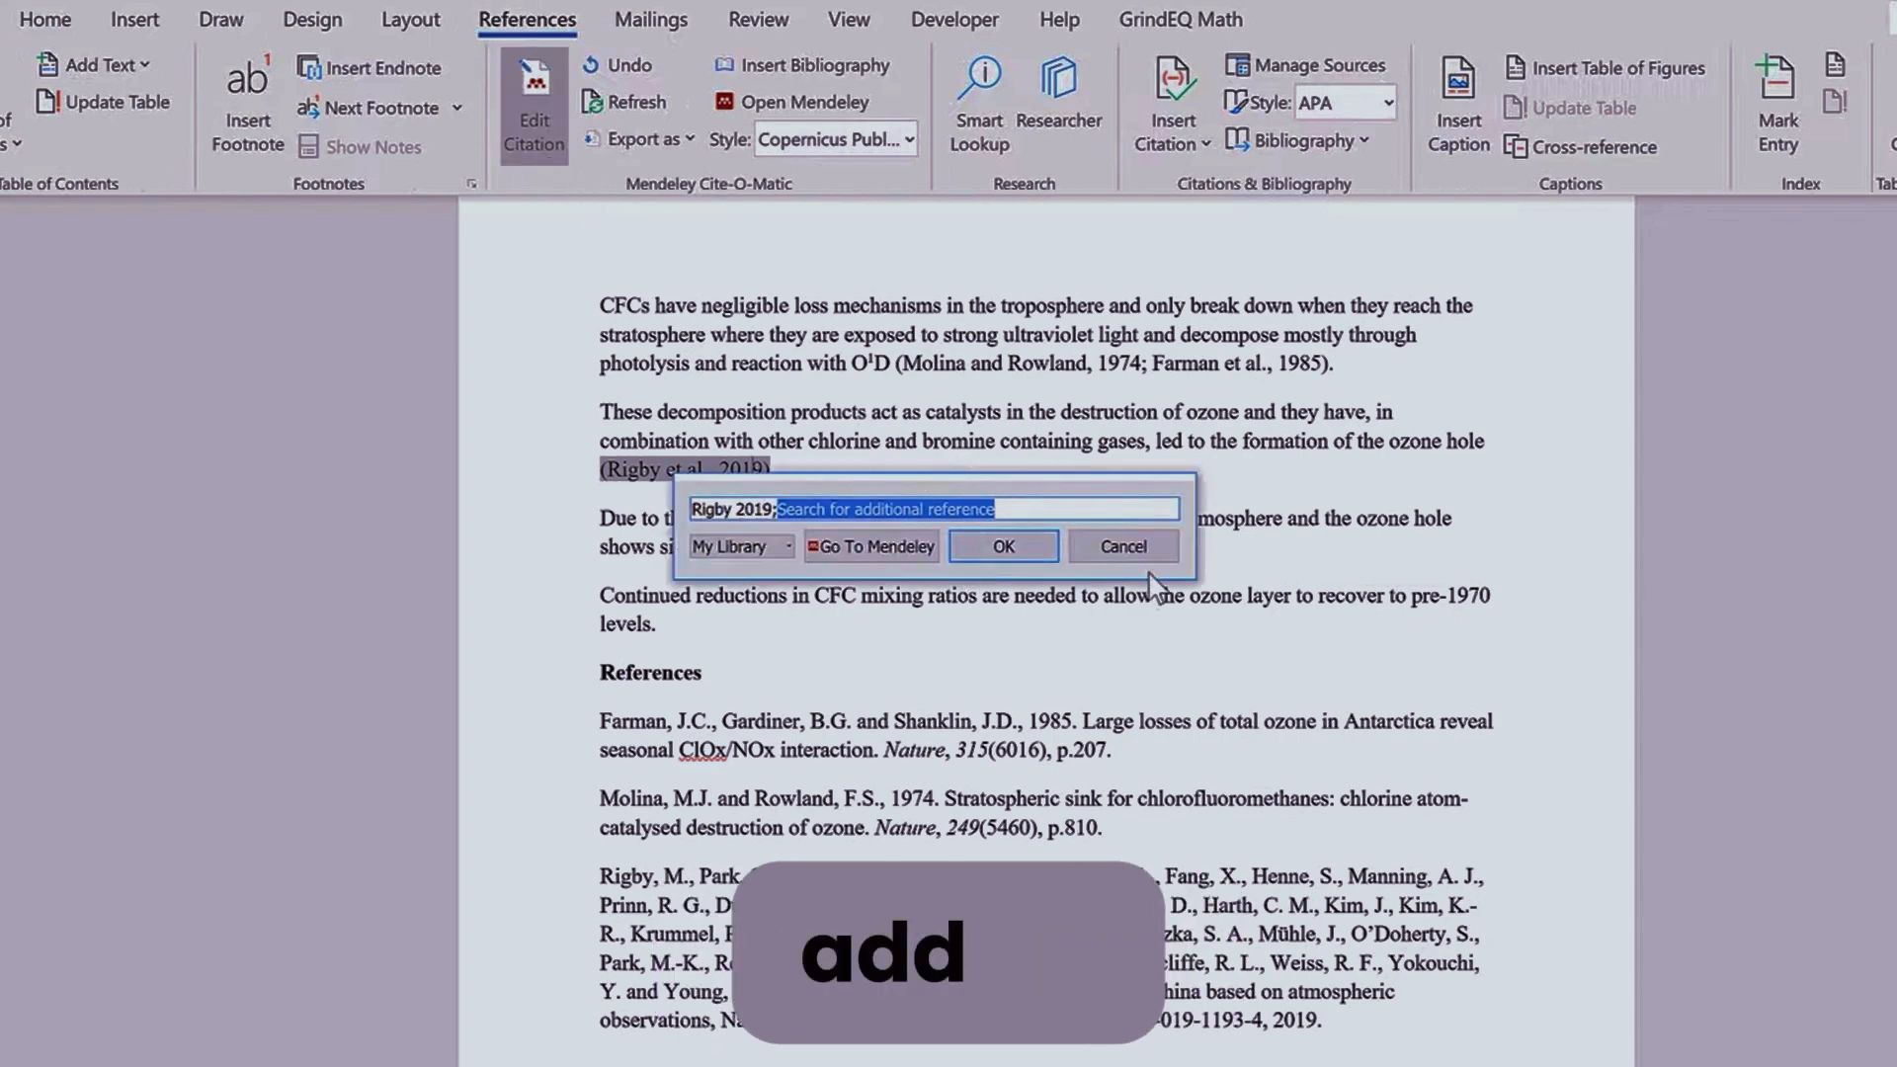
key(BackSpace)
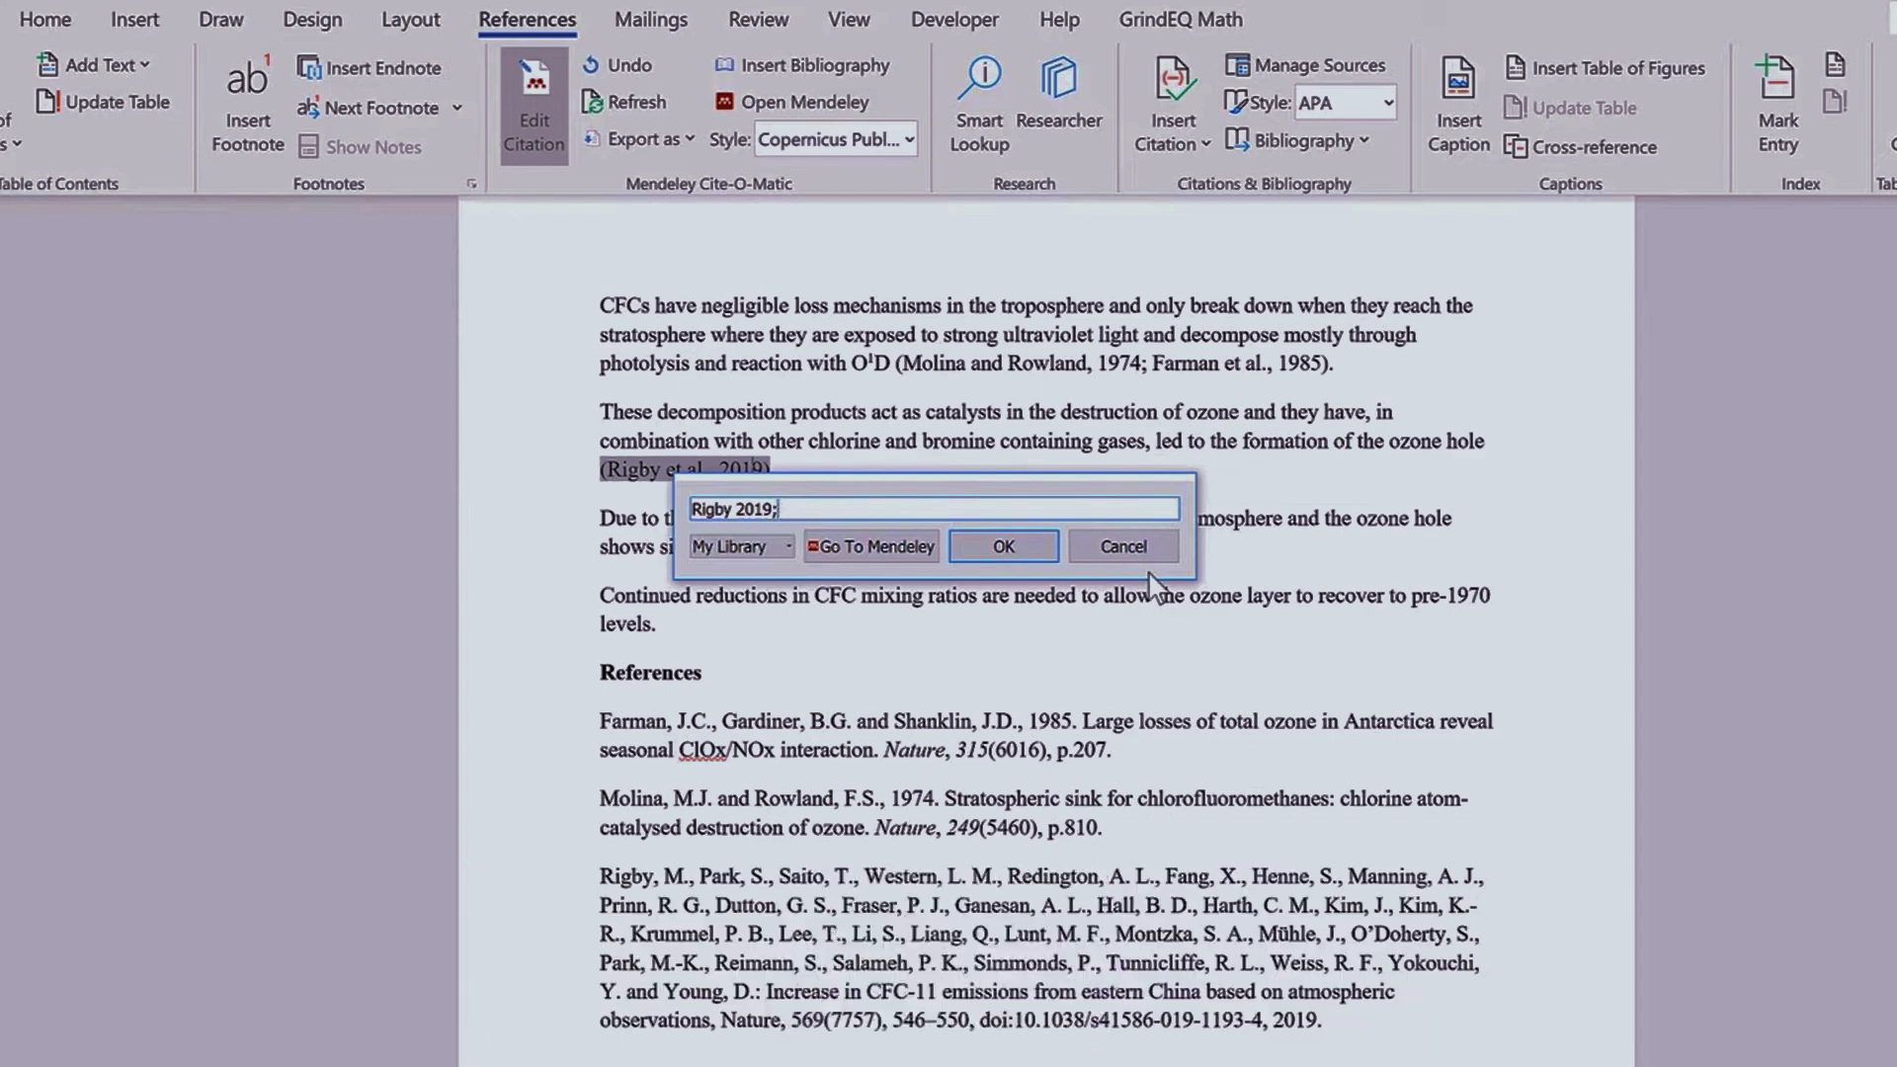
text(feng )
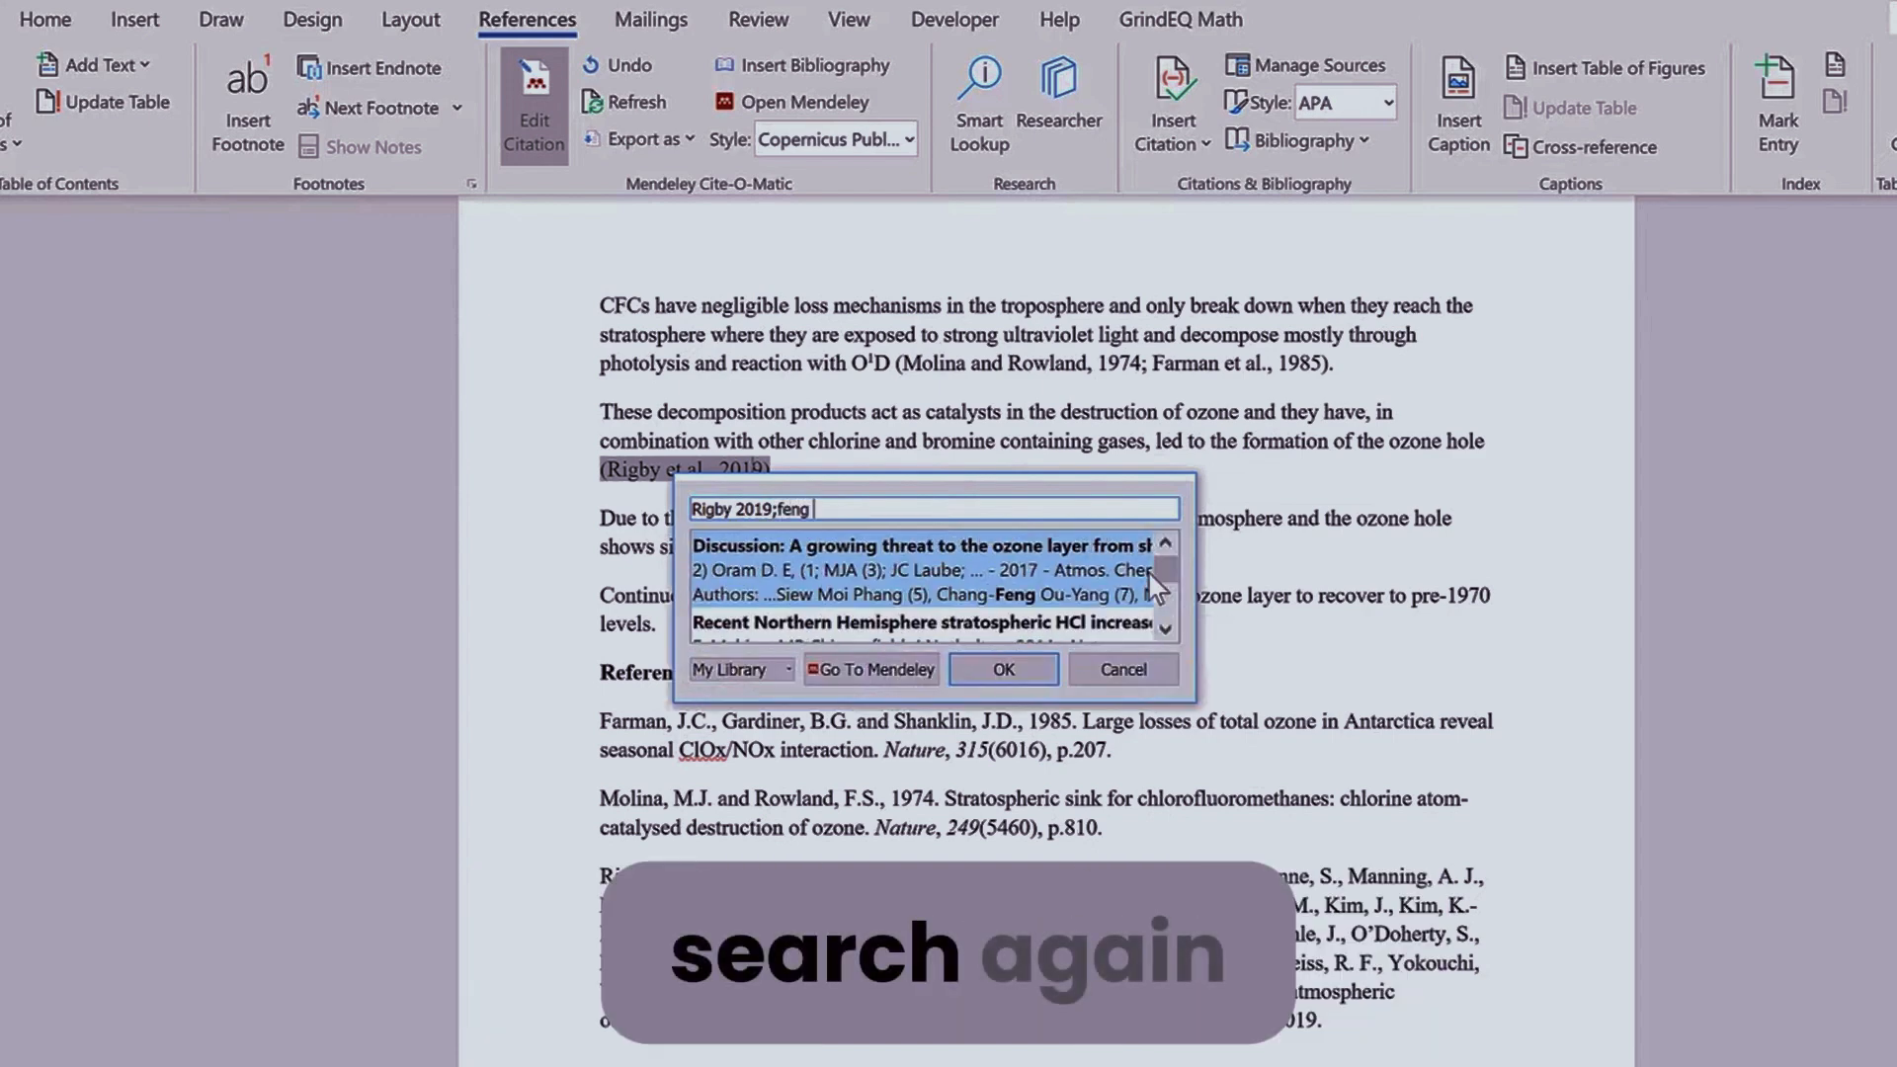
text(2018)
click(1170, 627)
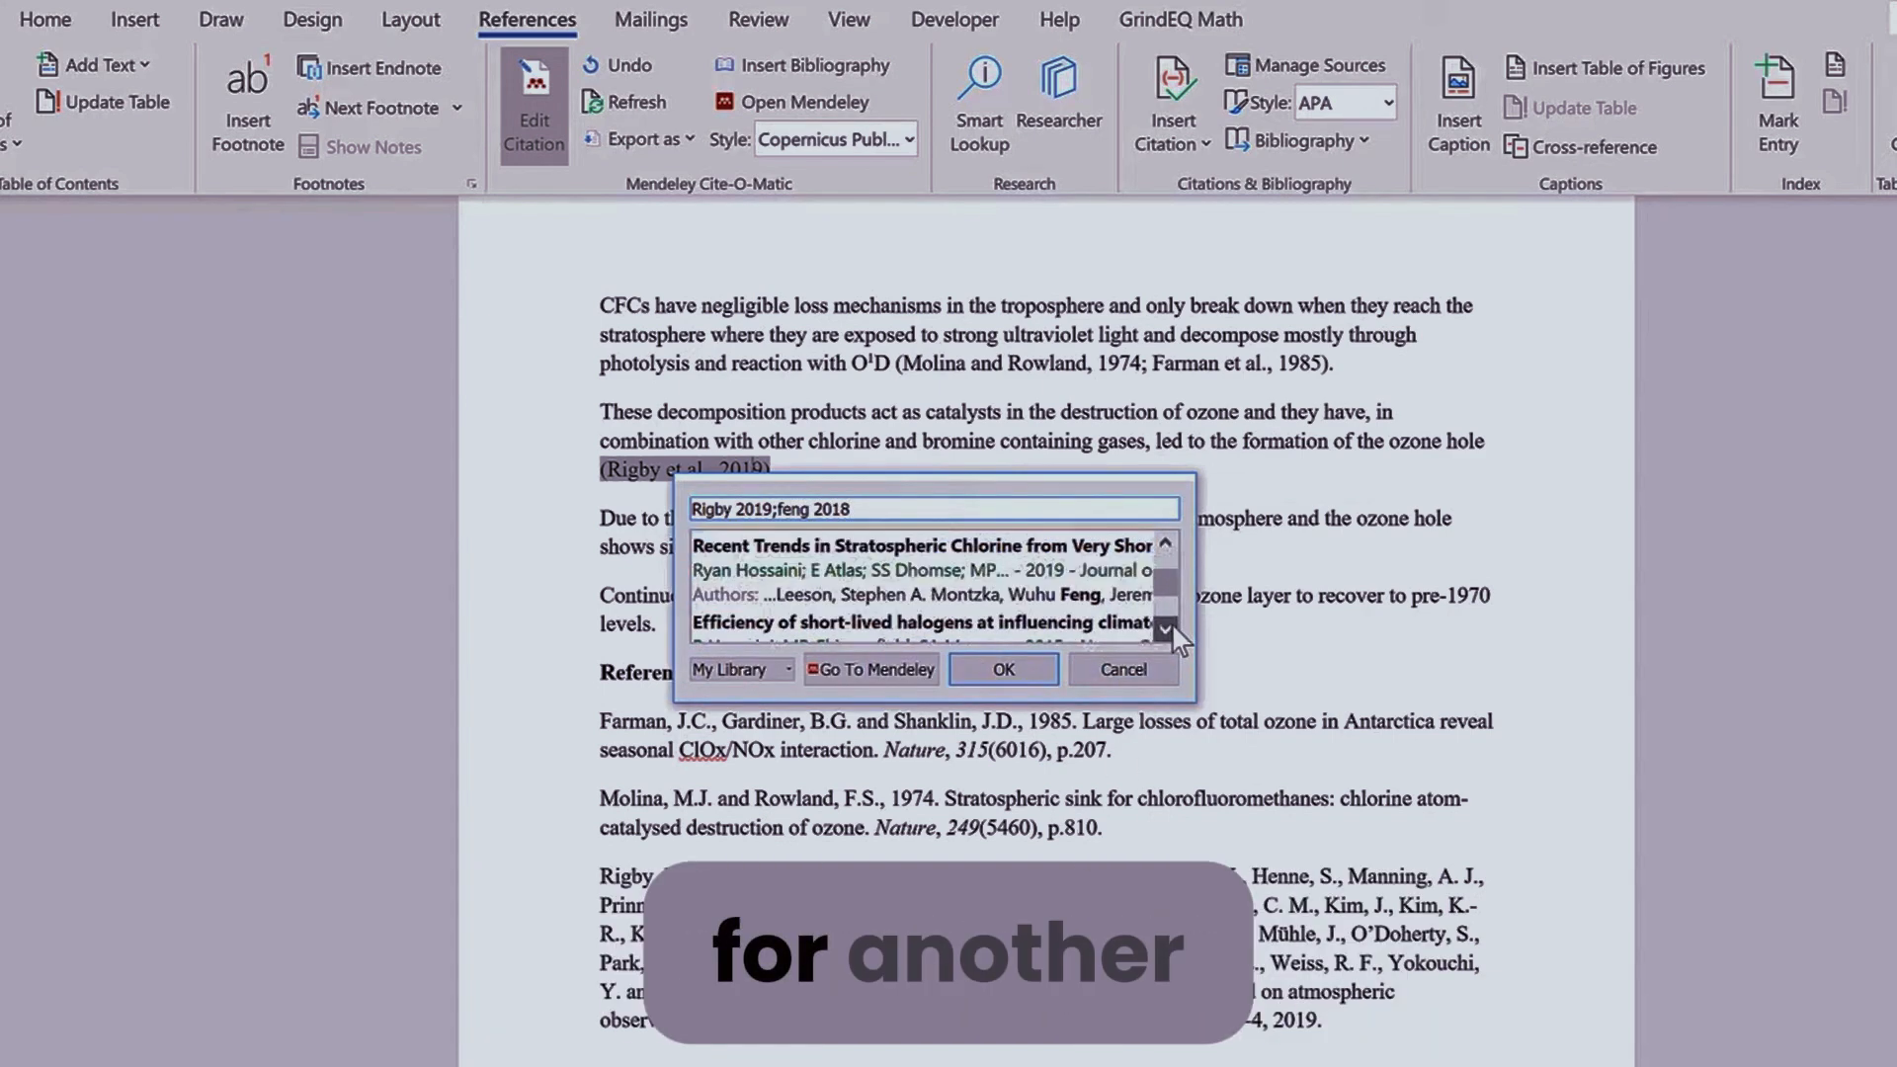
click(1170, 627)
click(1170, 627)
click(976, 613)
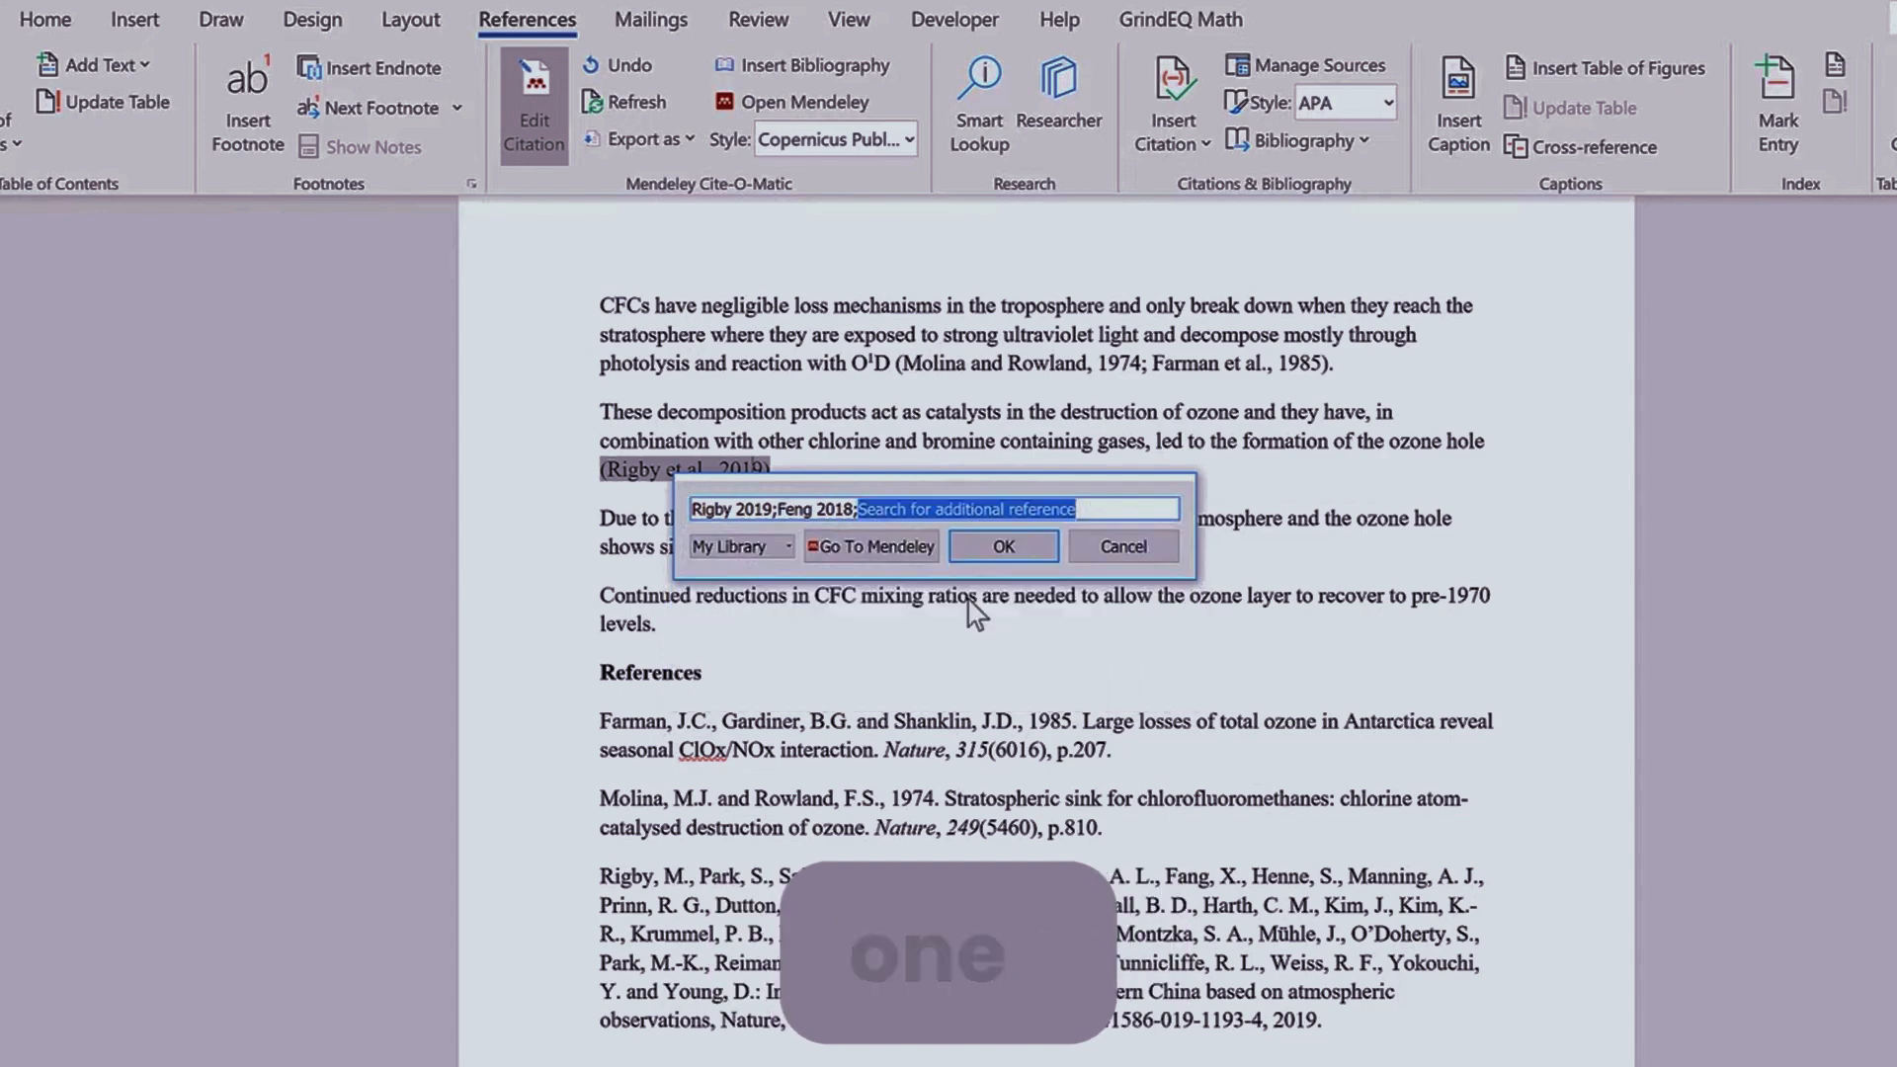
click(996, 535)
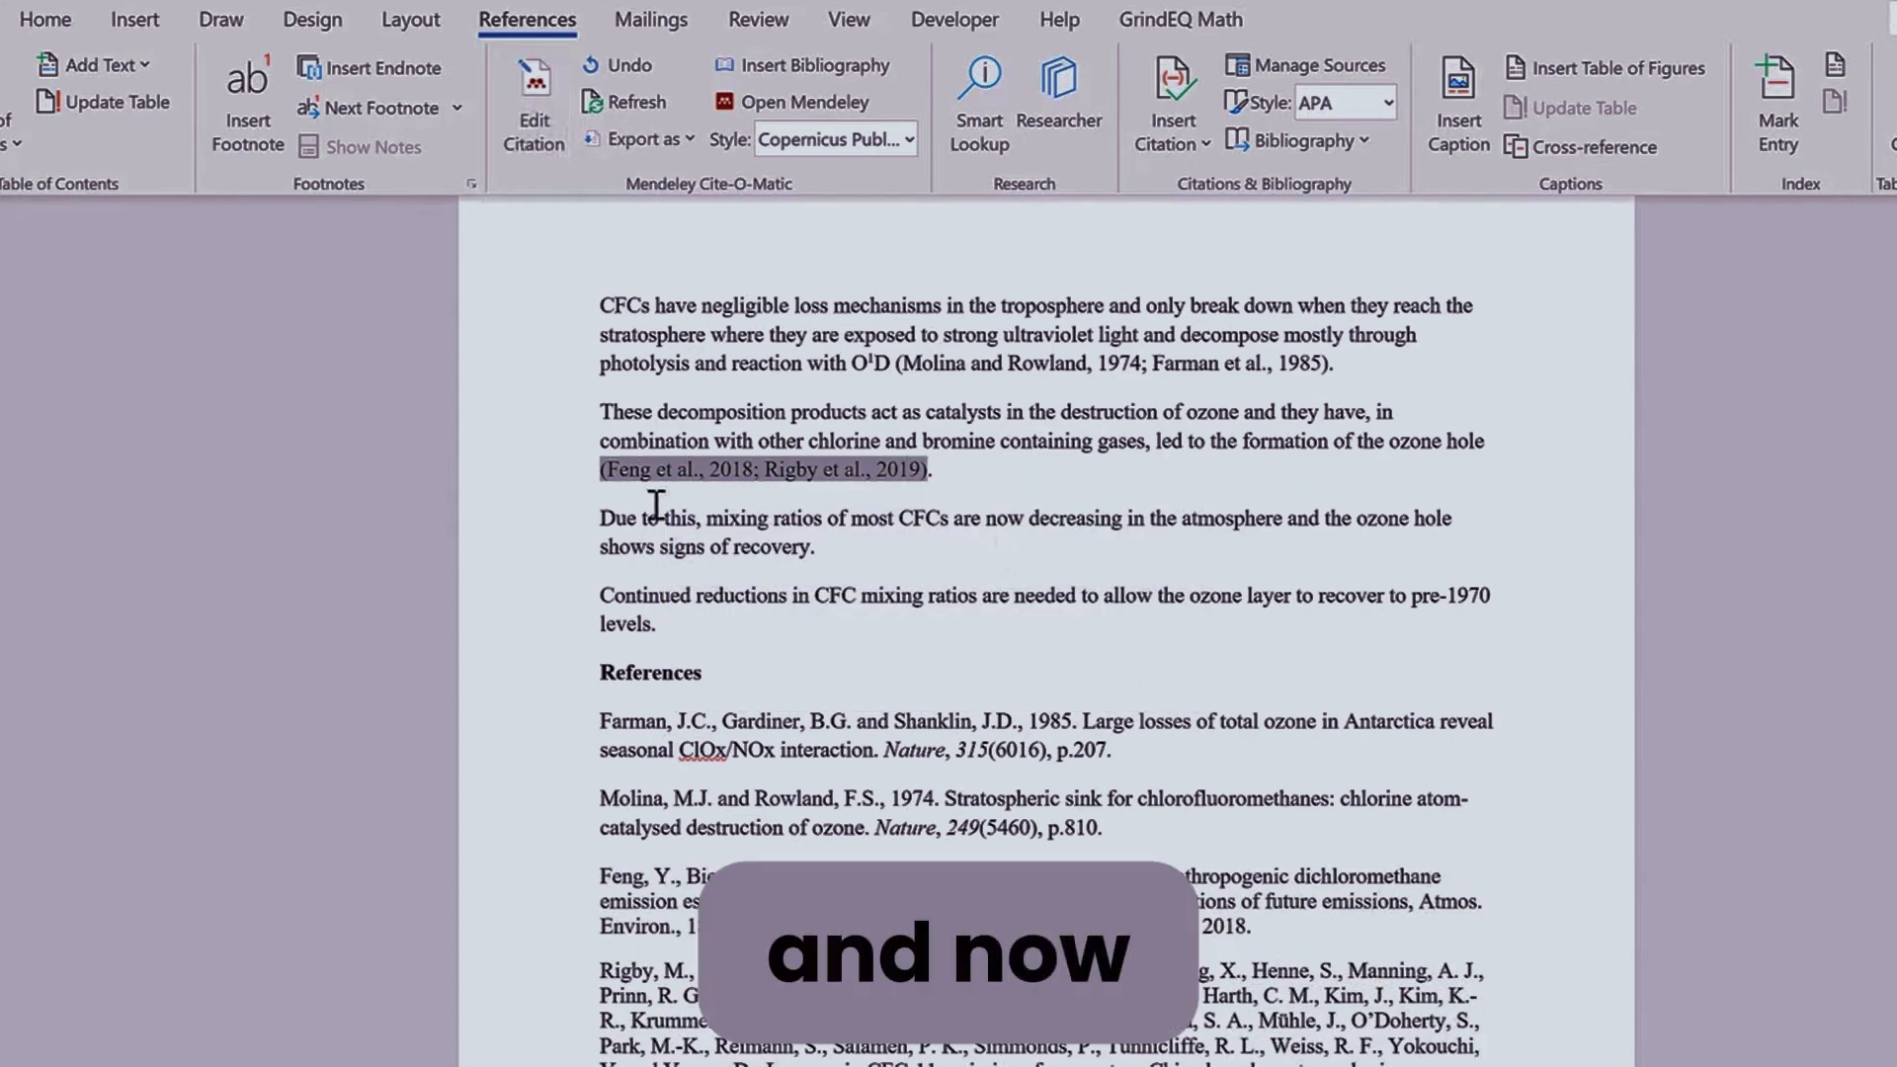
Step: Enter the stray text "dfgsfrgsrgrf" in the first Mendeley bibliography entry and refresh the Mendeley references to discard it
scroll(929, 601, down, 2)
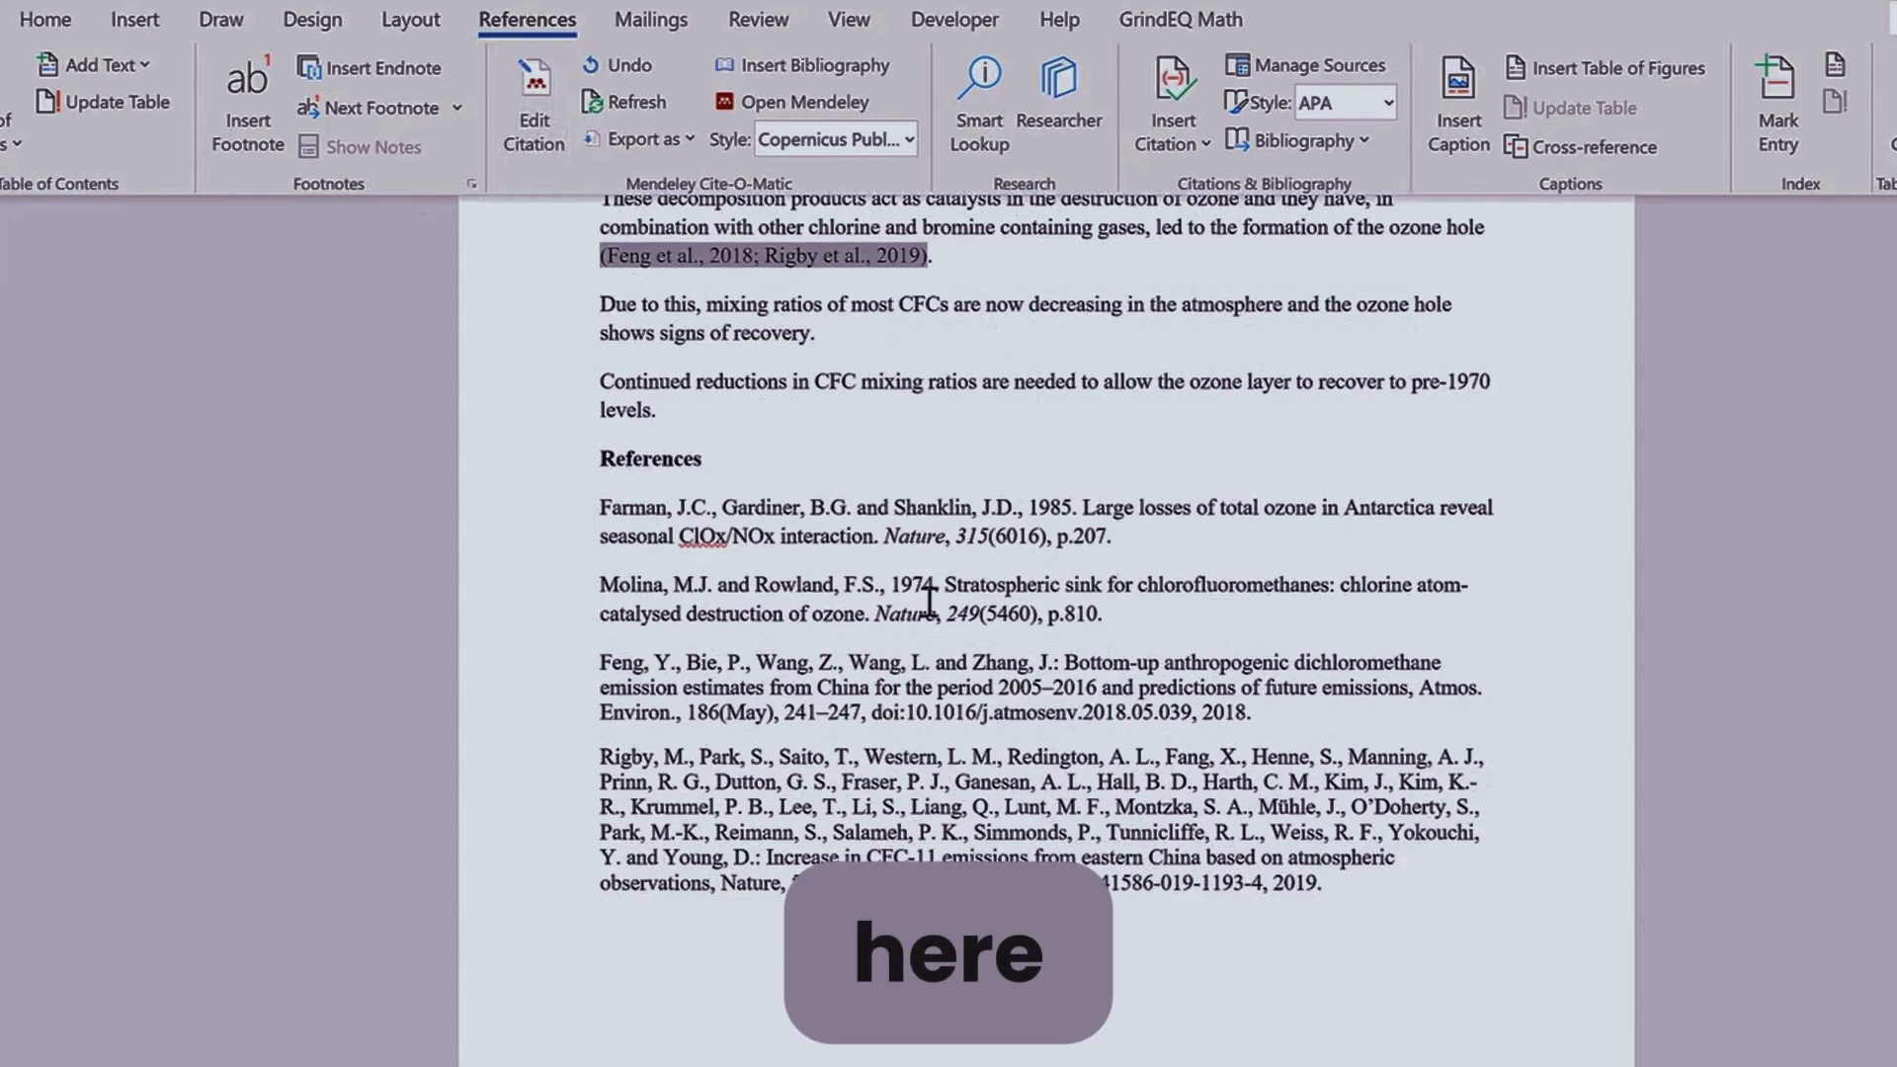
click(937, 687)
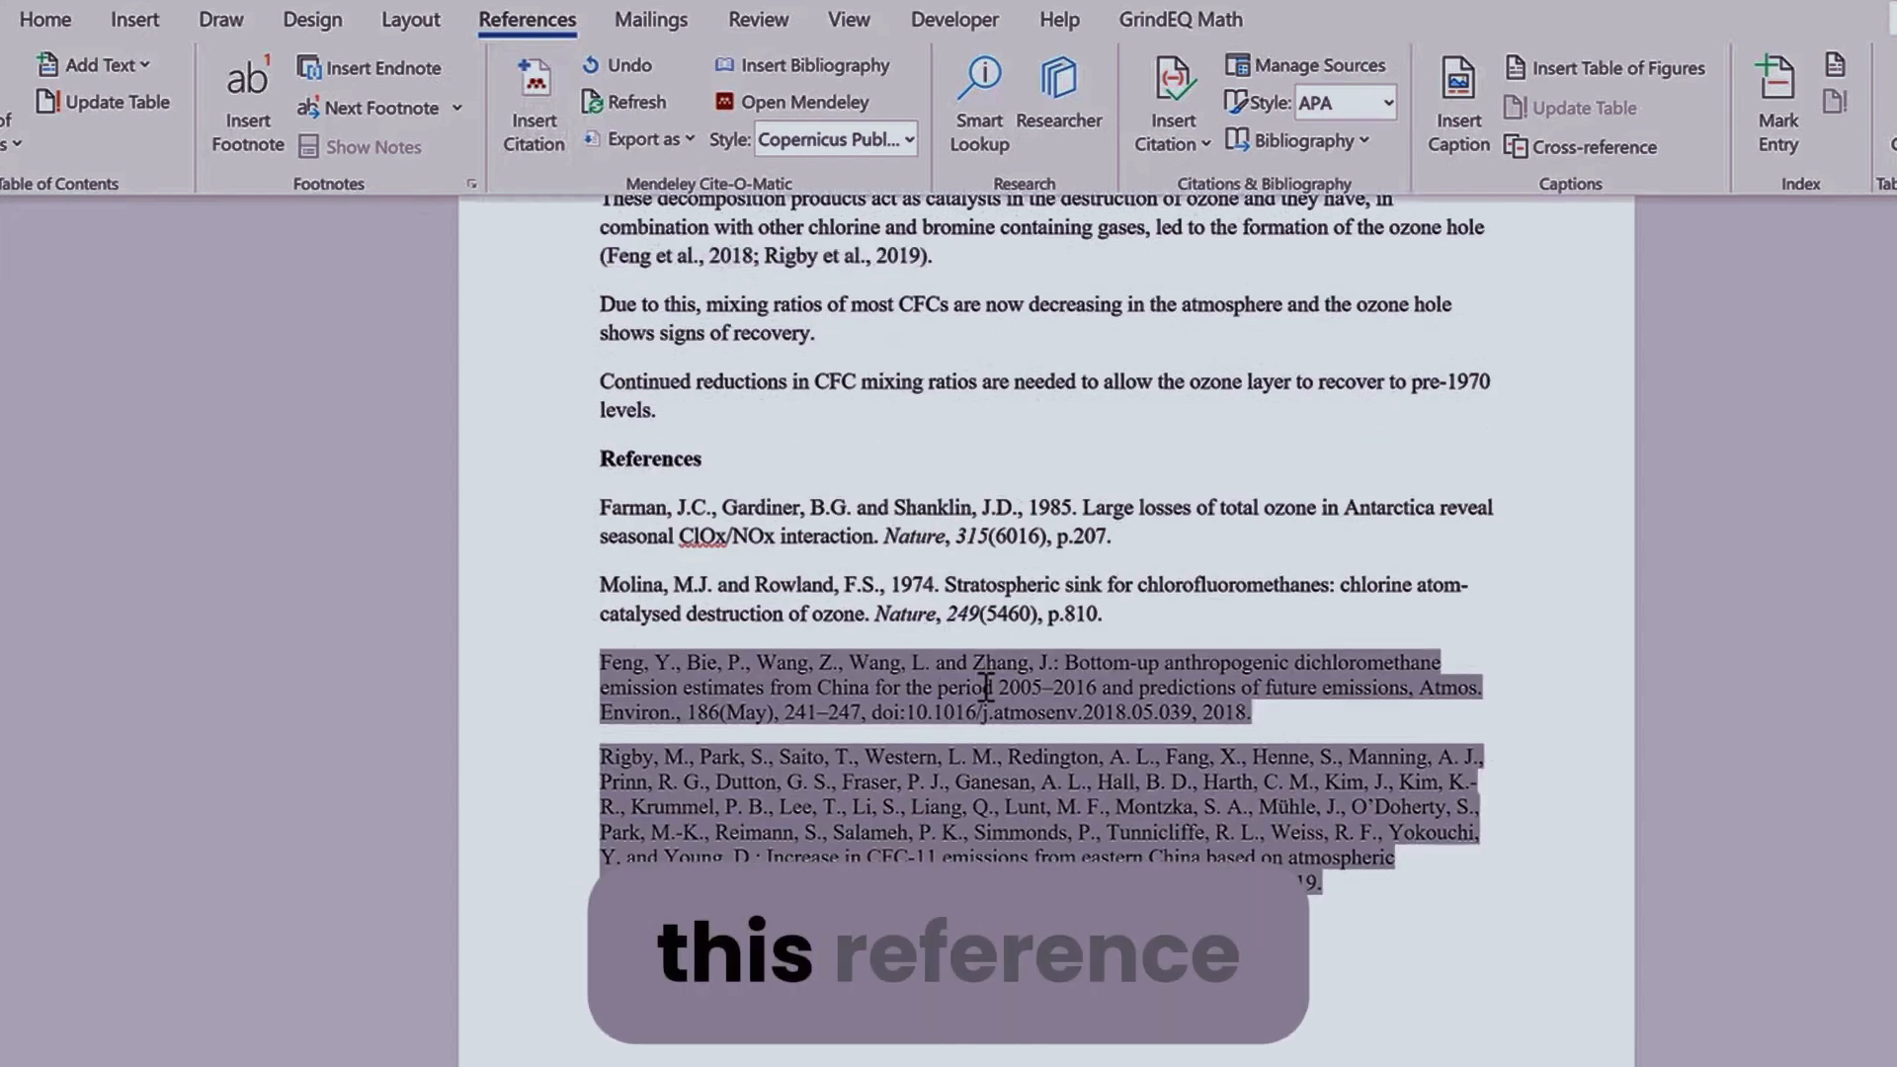
click(1111, 621)
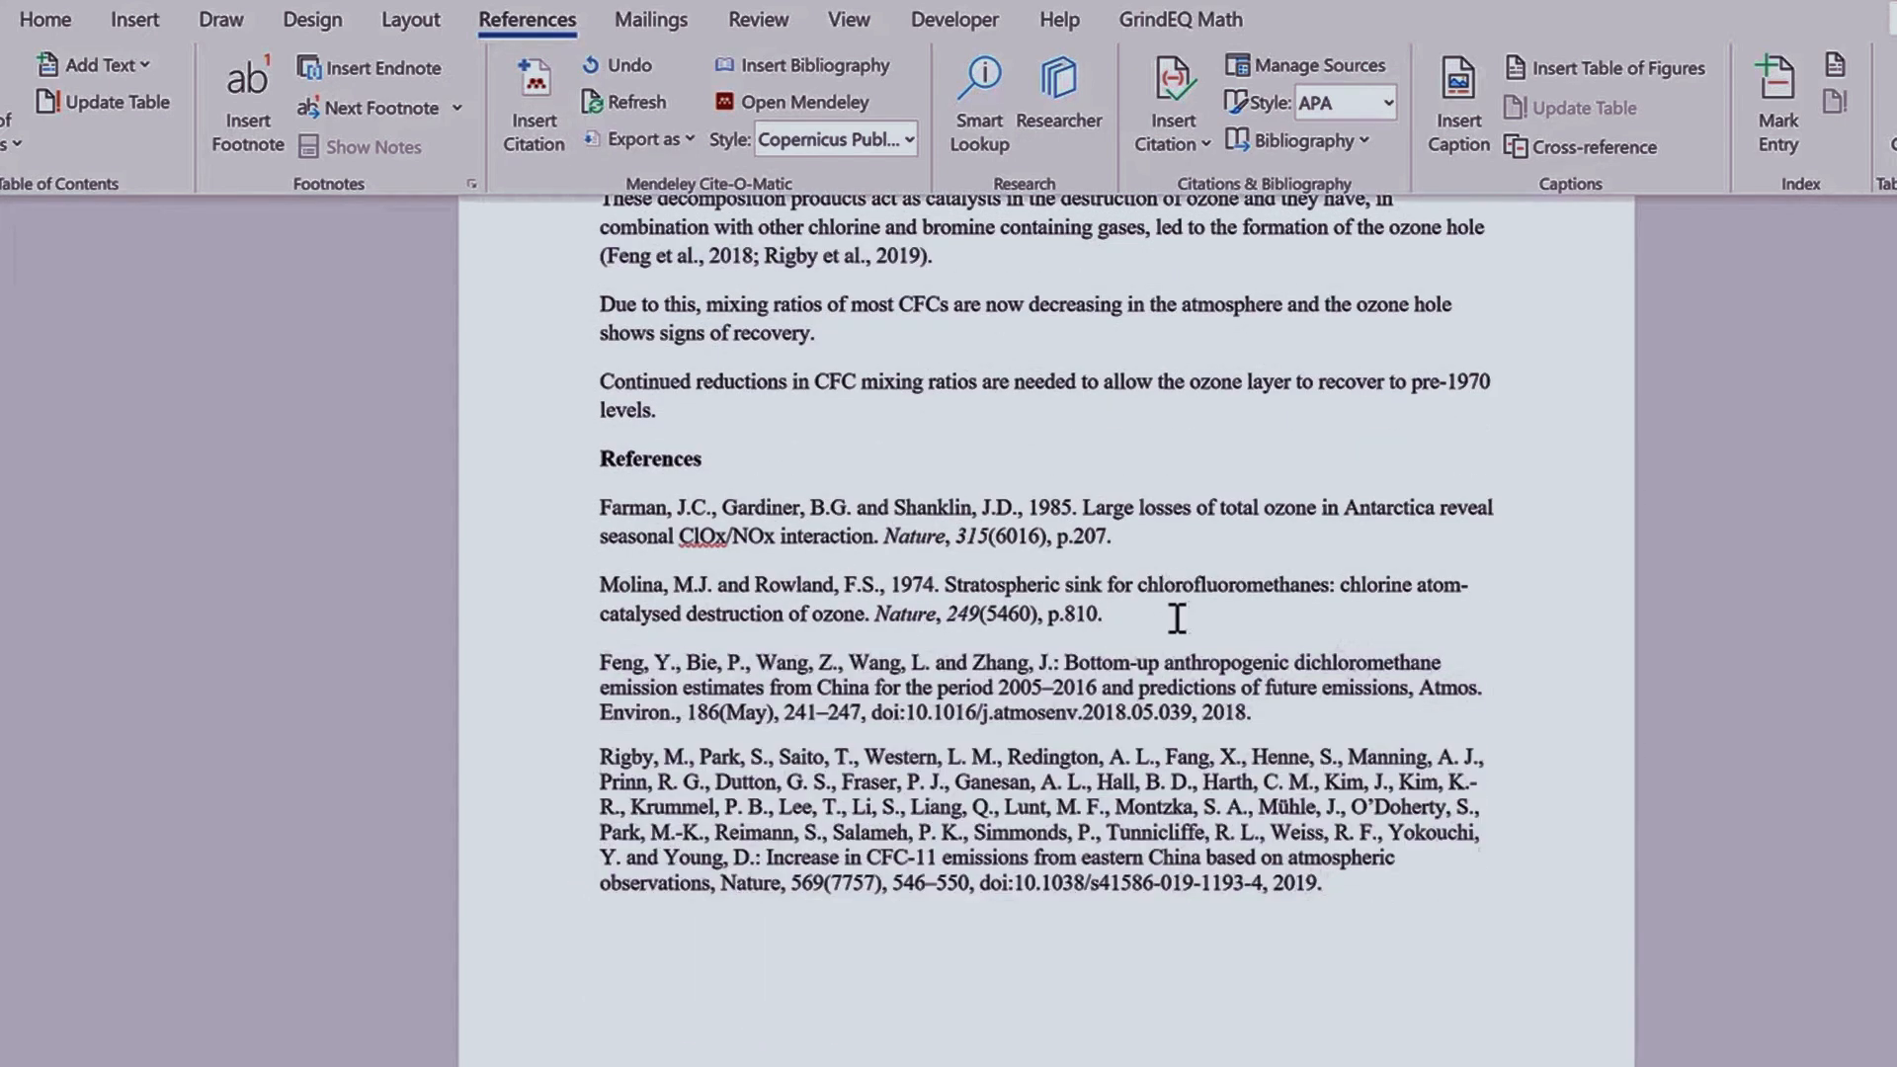
scroll(1175, 621, up, 1)
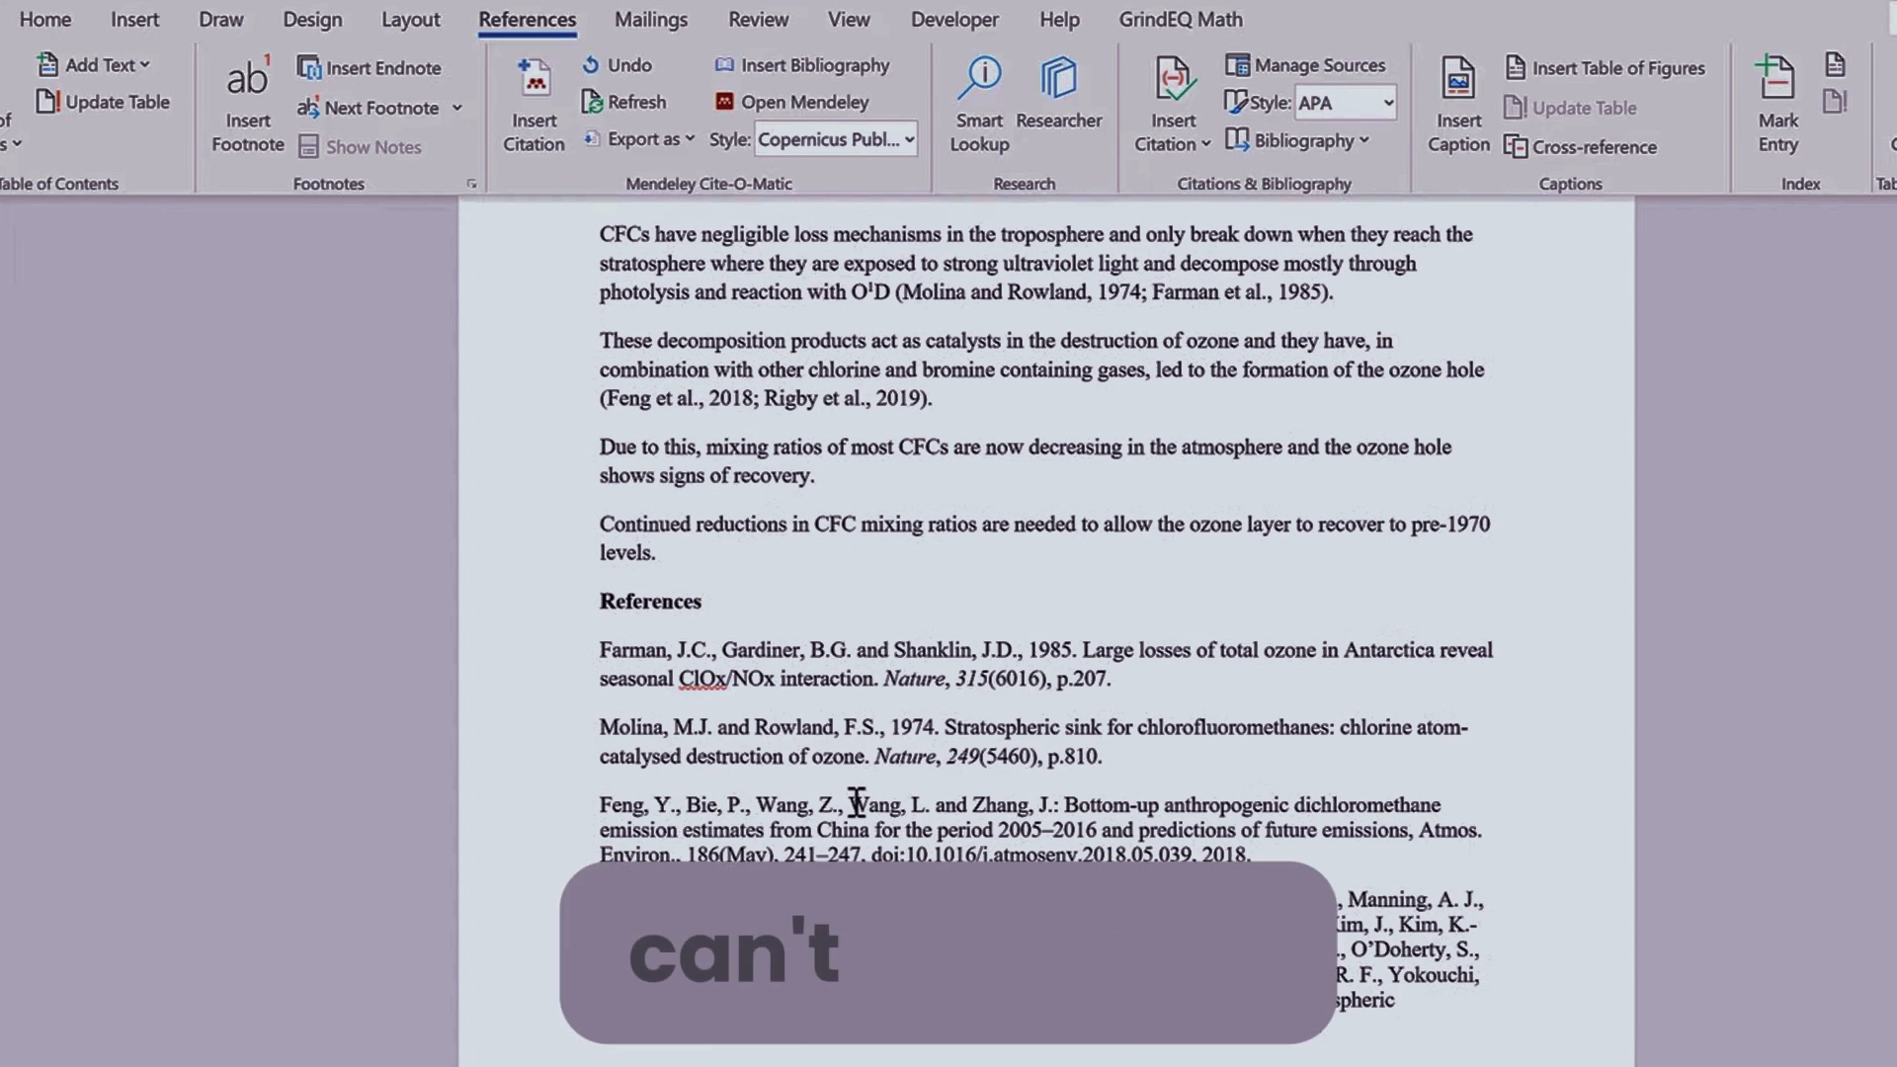
click(856, 802)
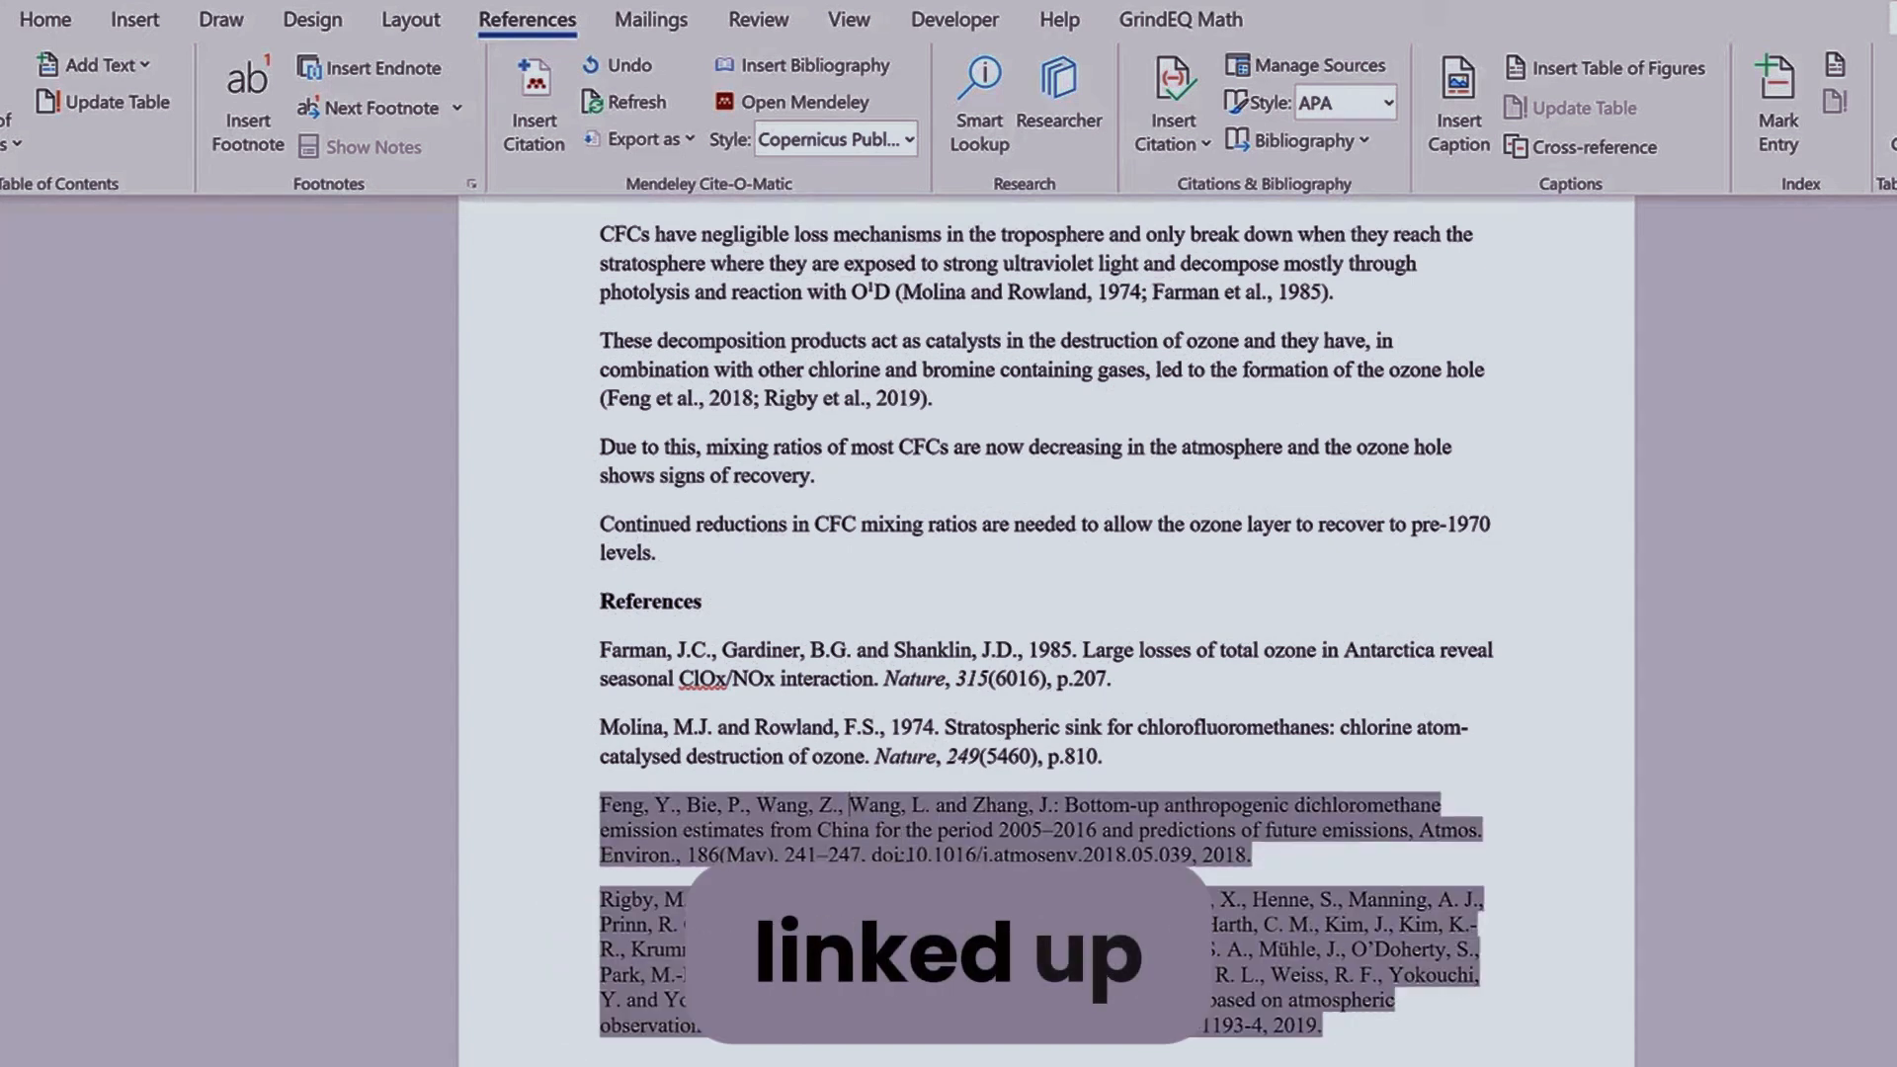
text(dfgsfrgsrgrf)
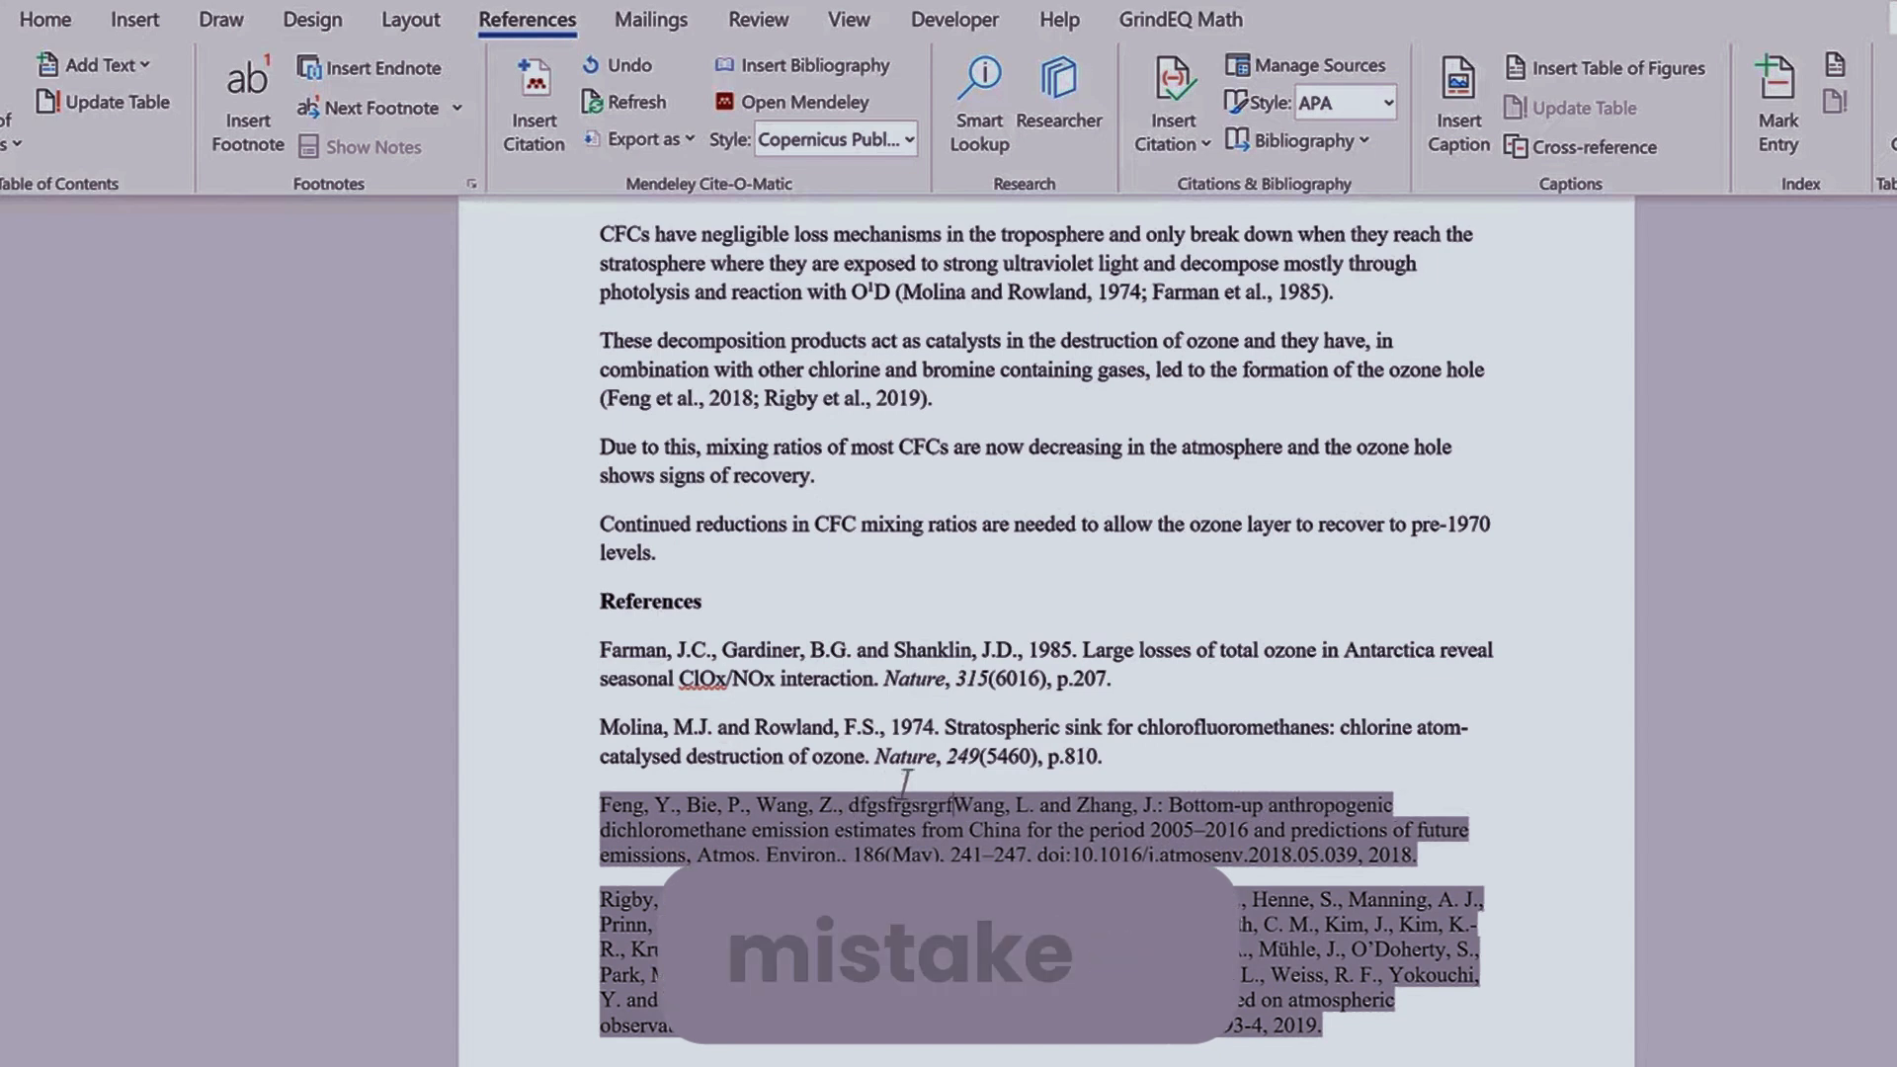
click(864, 733)
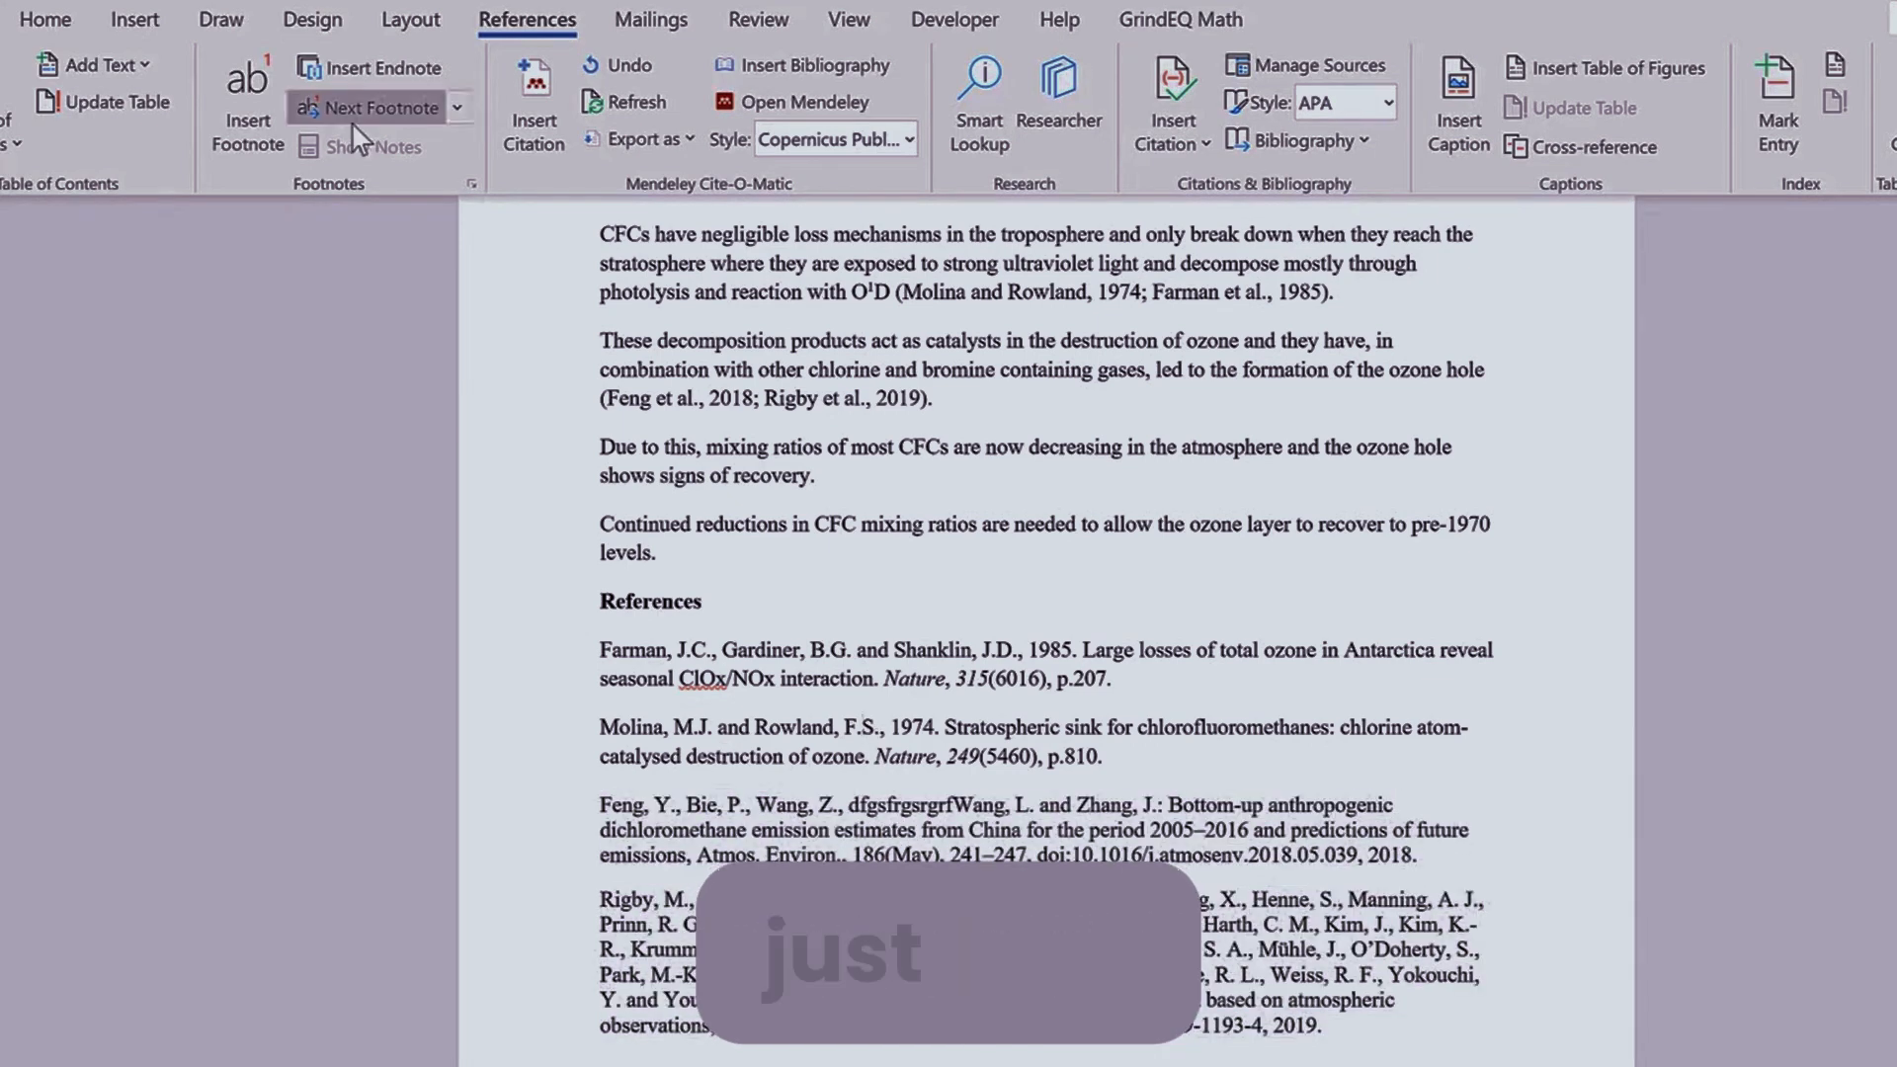
click(640, 107)
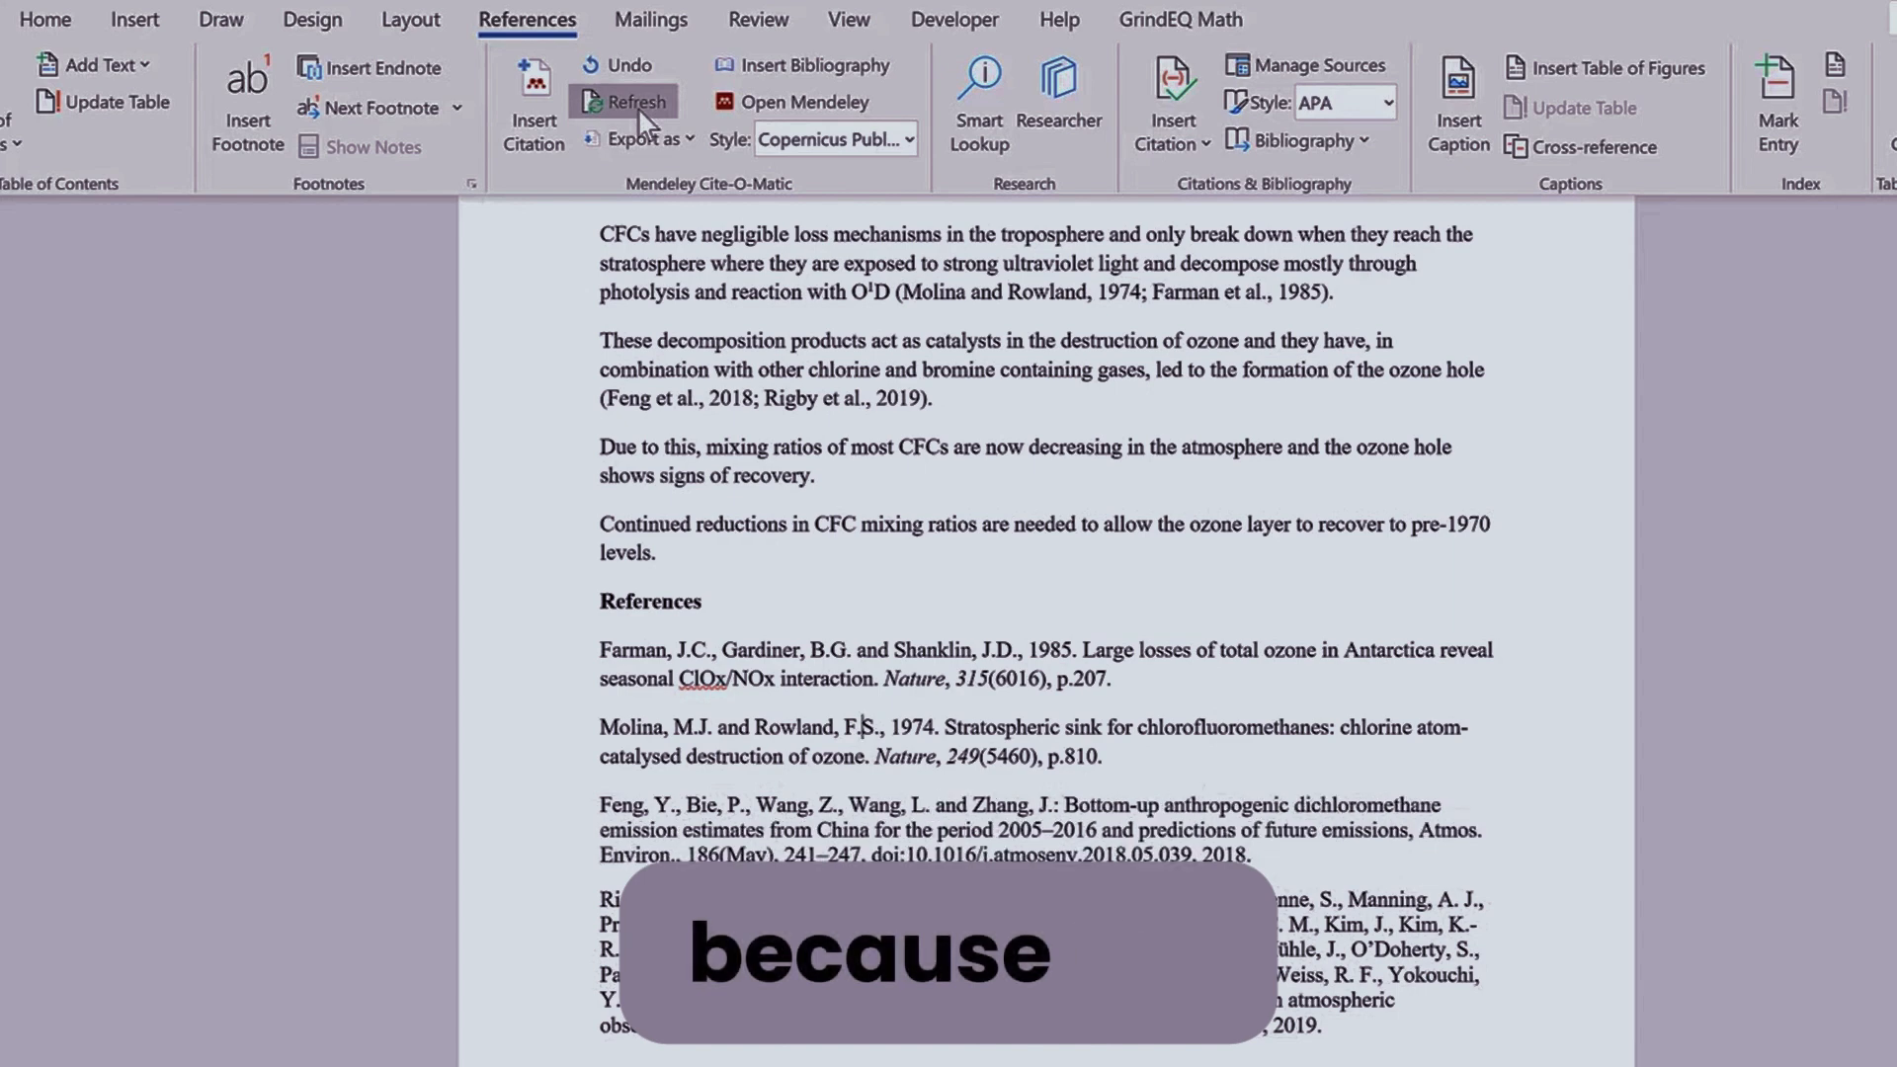
Step: Switch to Mendeley Desktop and inspect the editable journal, pages and title details of the 2019 CFC-11 emissions article
click(920, 840)
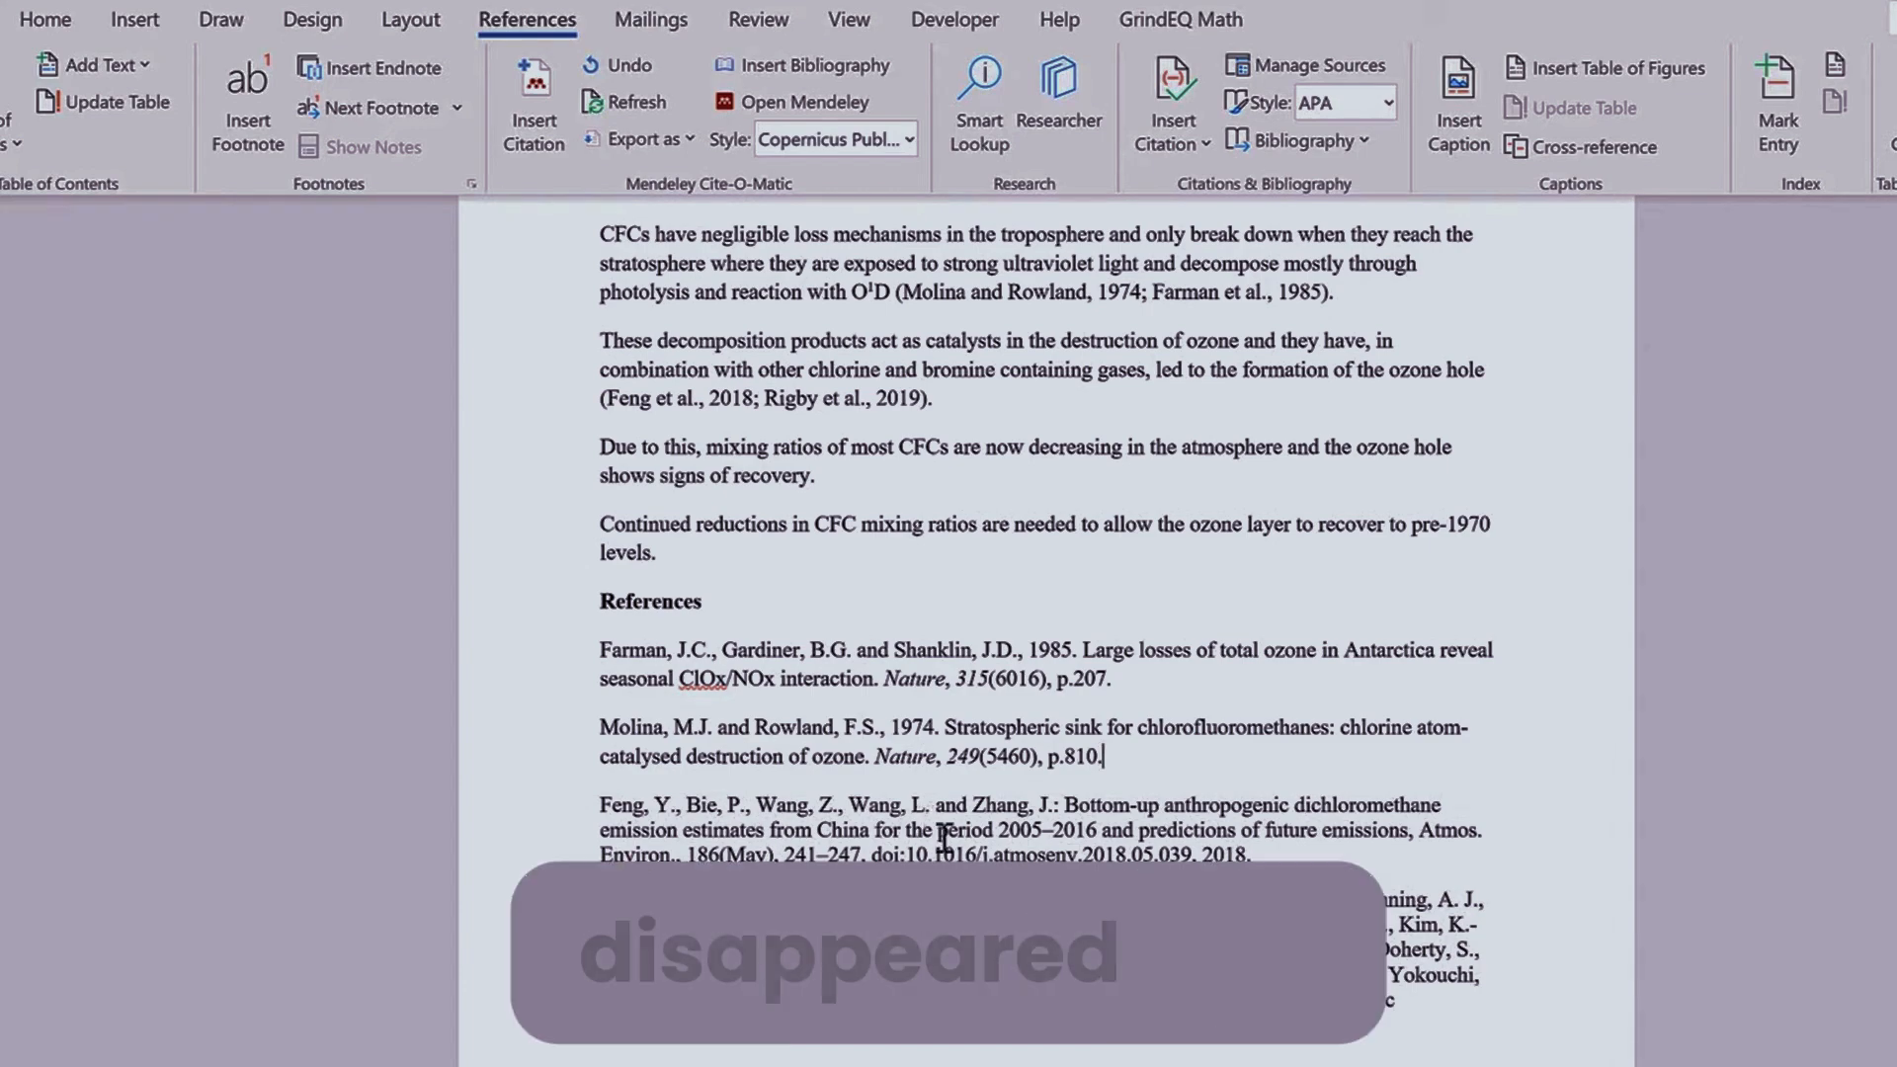
click(911, 832)
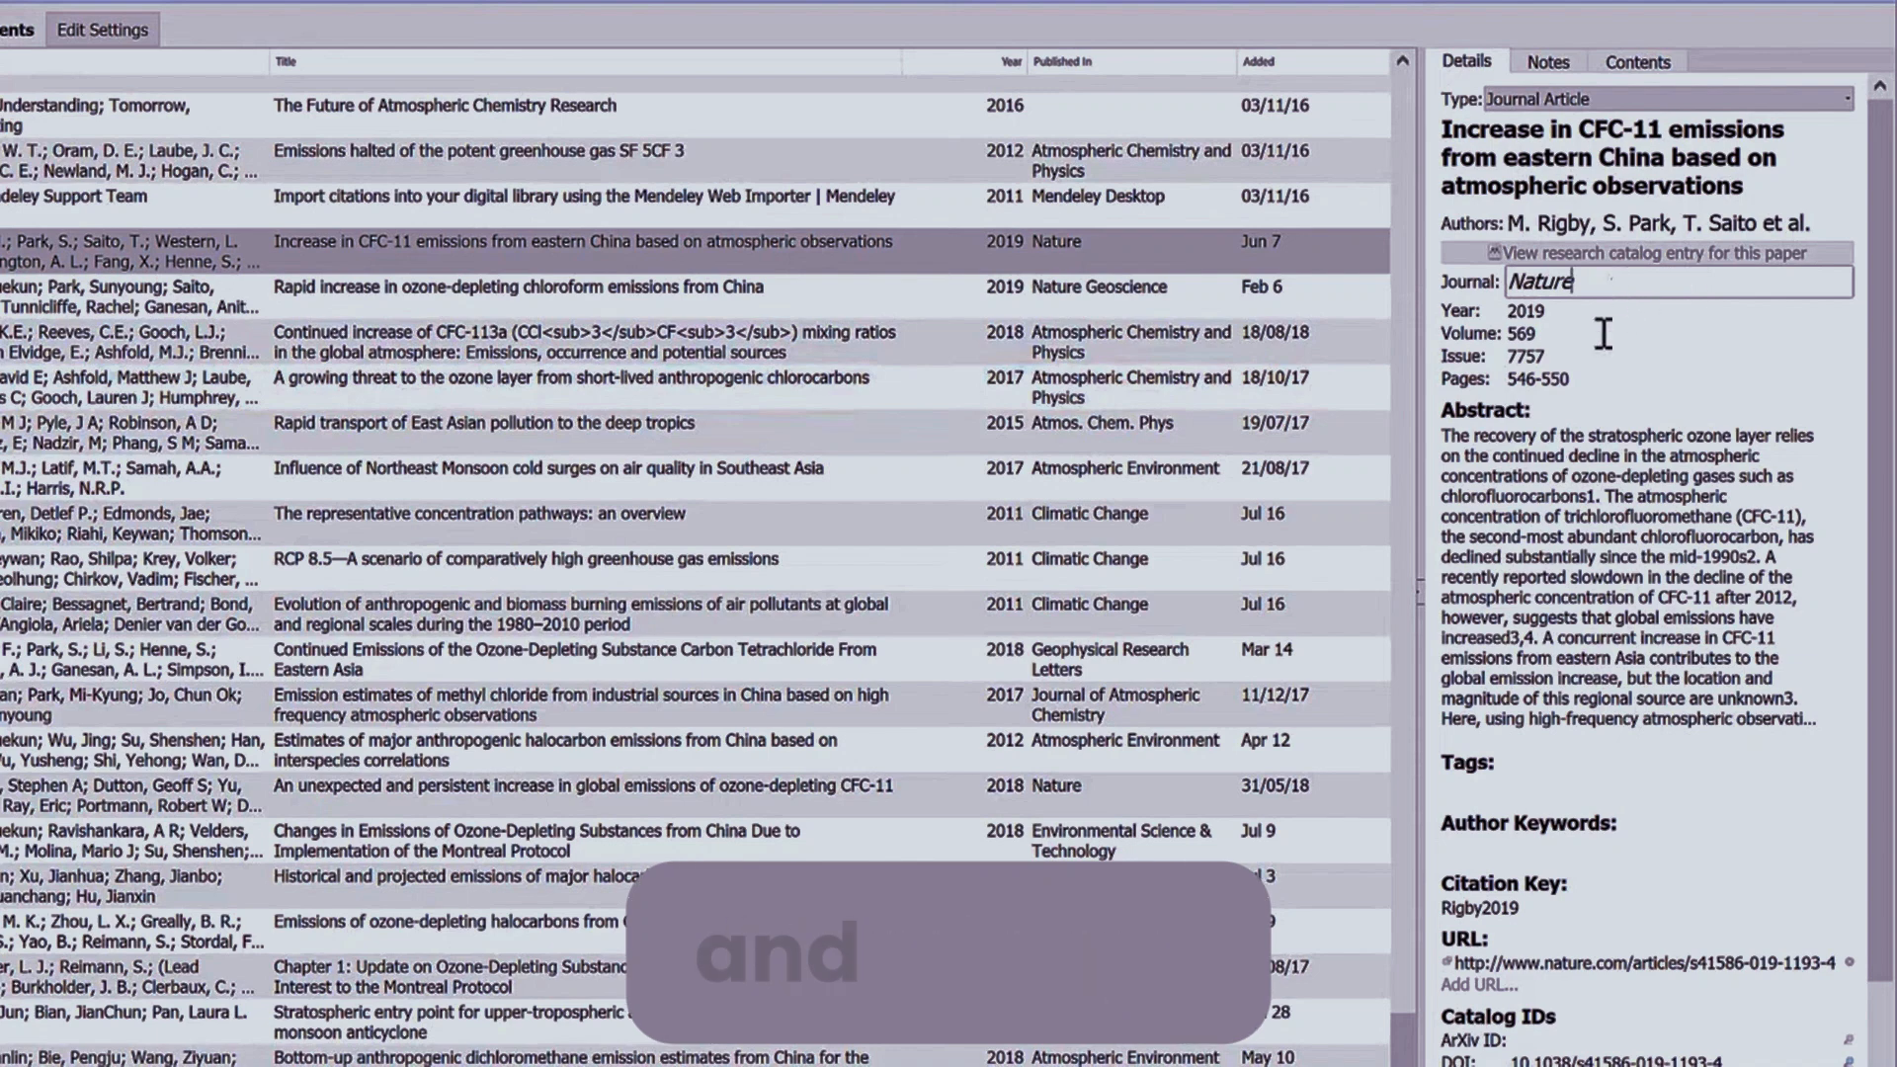
click(1588, 309)
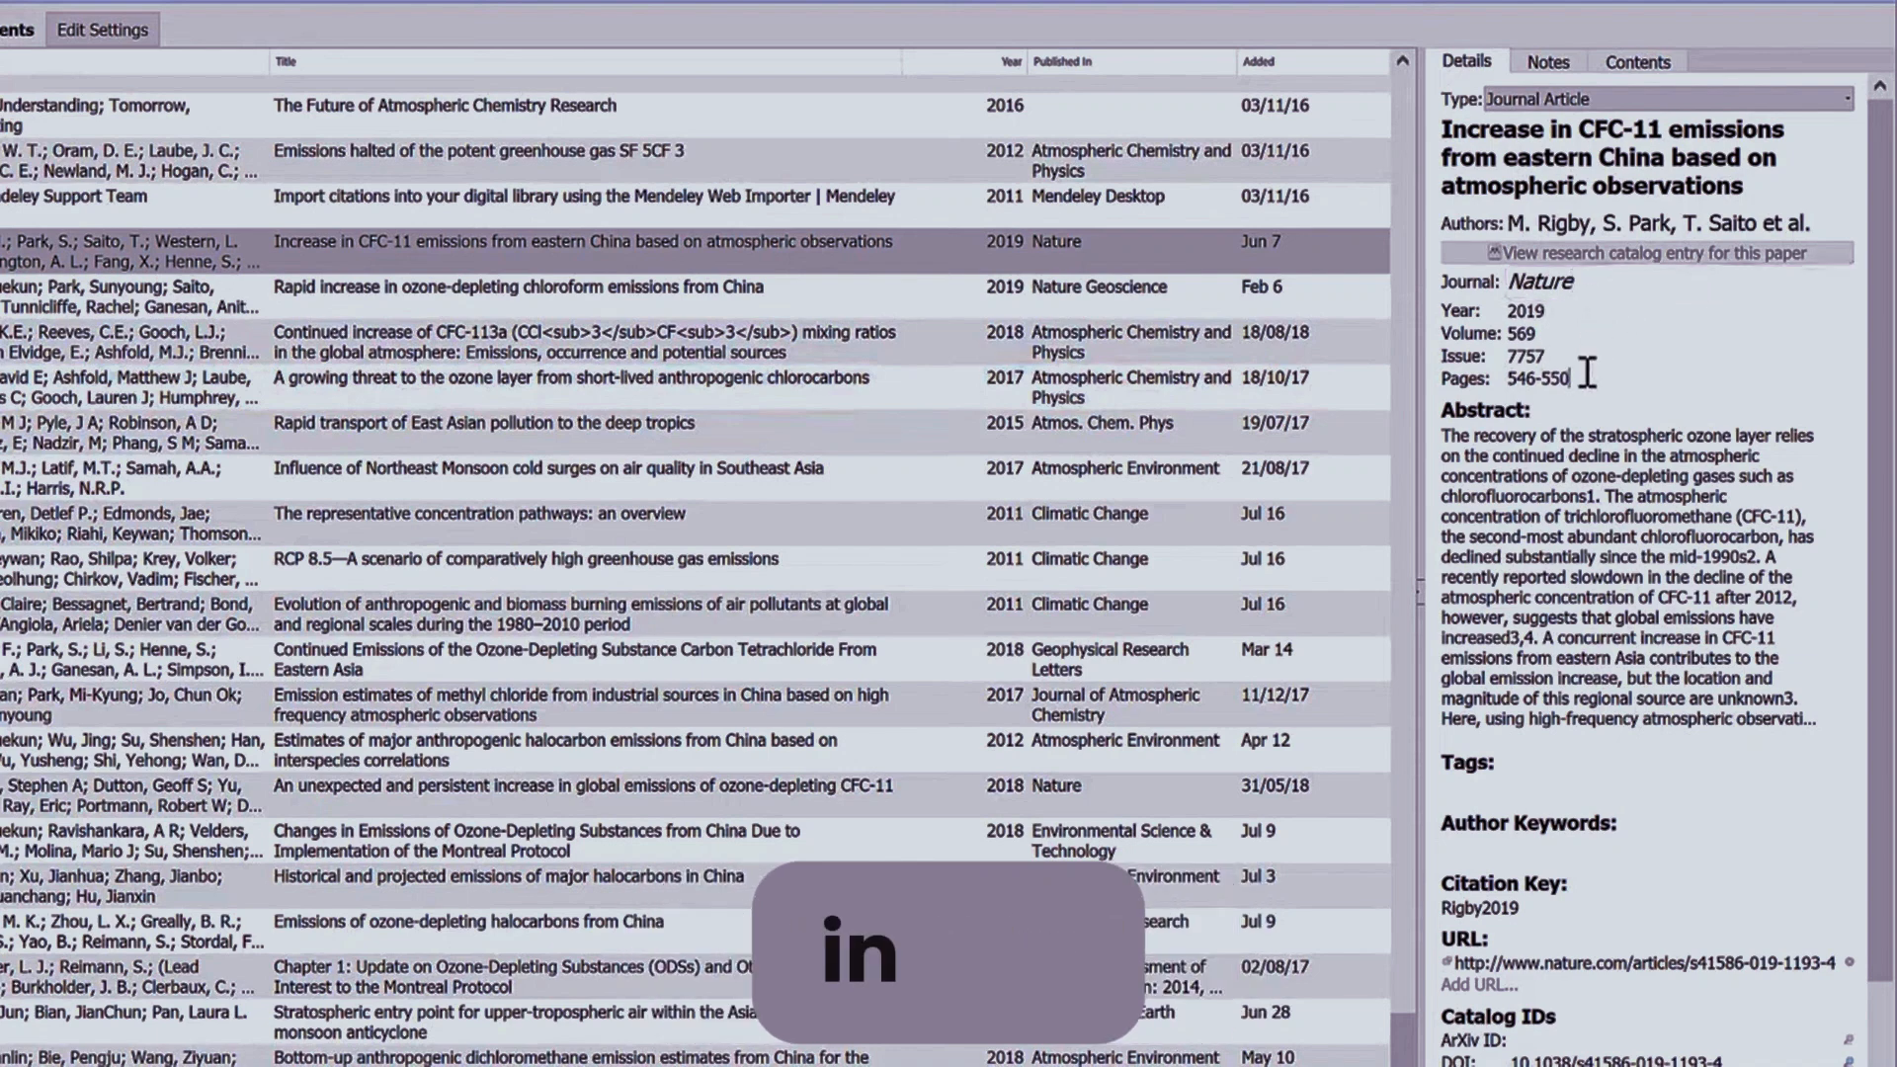
click(1626, 168)
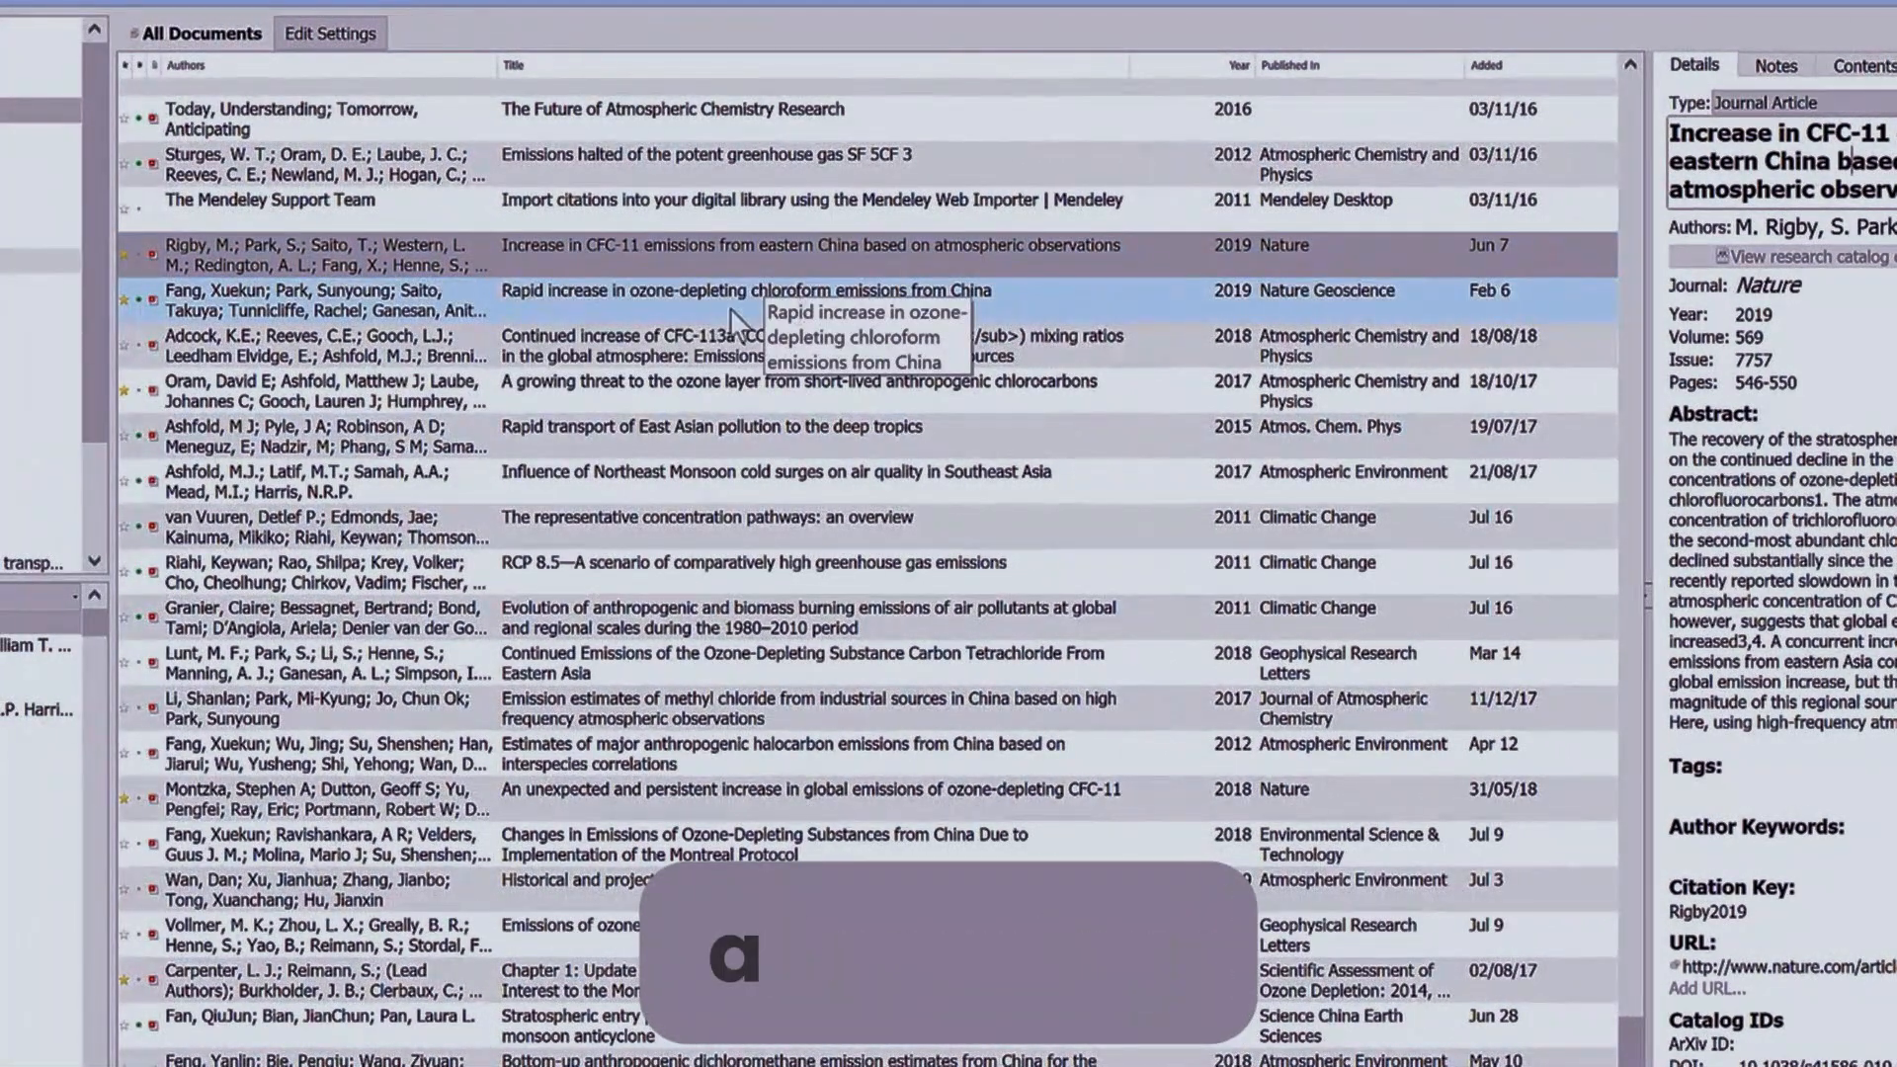
Step: Copy the 2019 article on rapid chloroform emissions from Mendeley as a formatted citation and paste it into Word below the 1974 reference
click(713, 309)
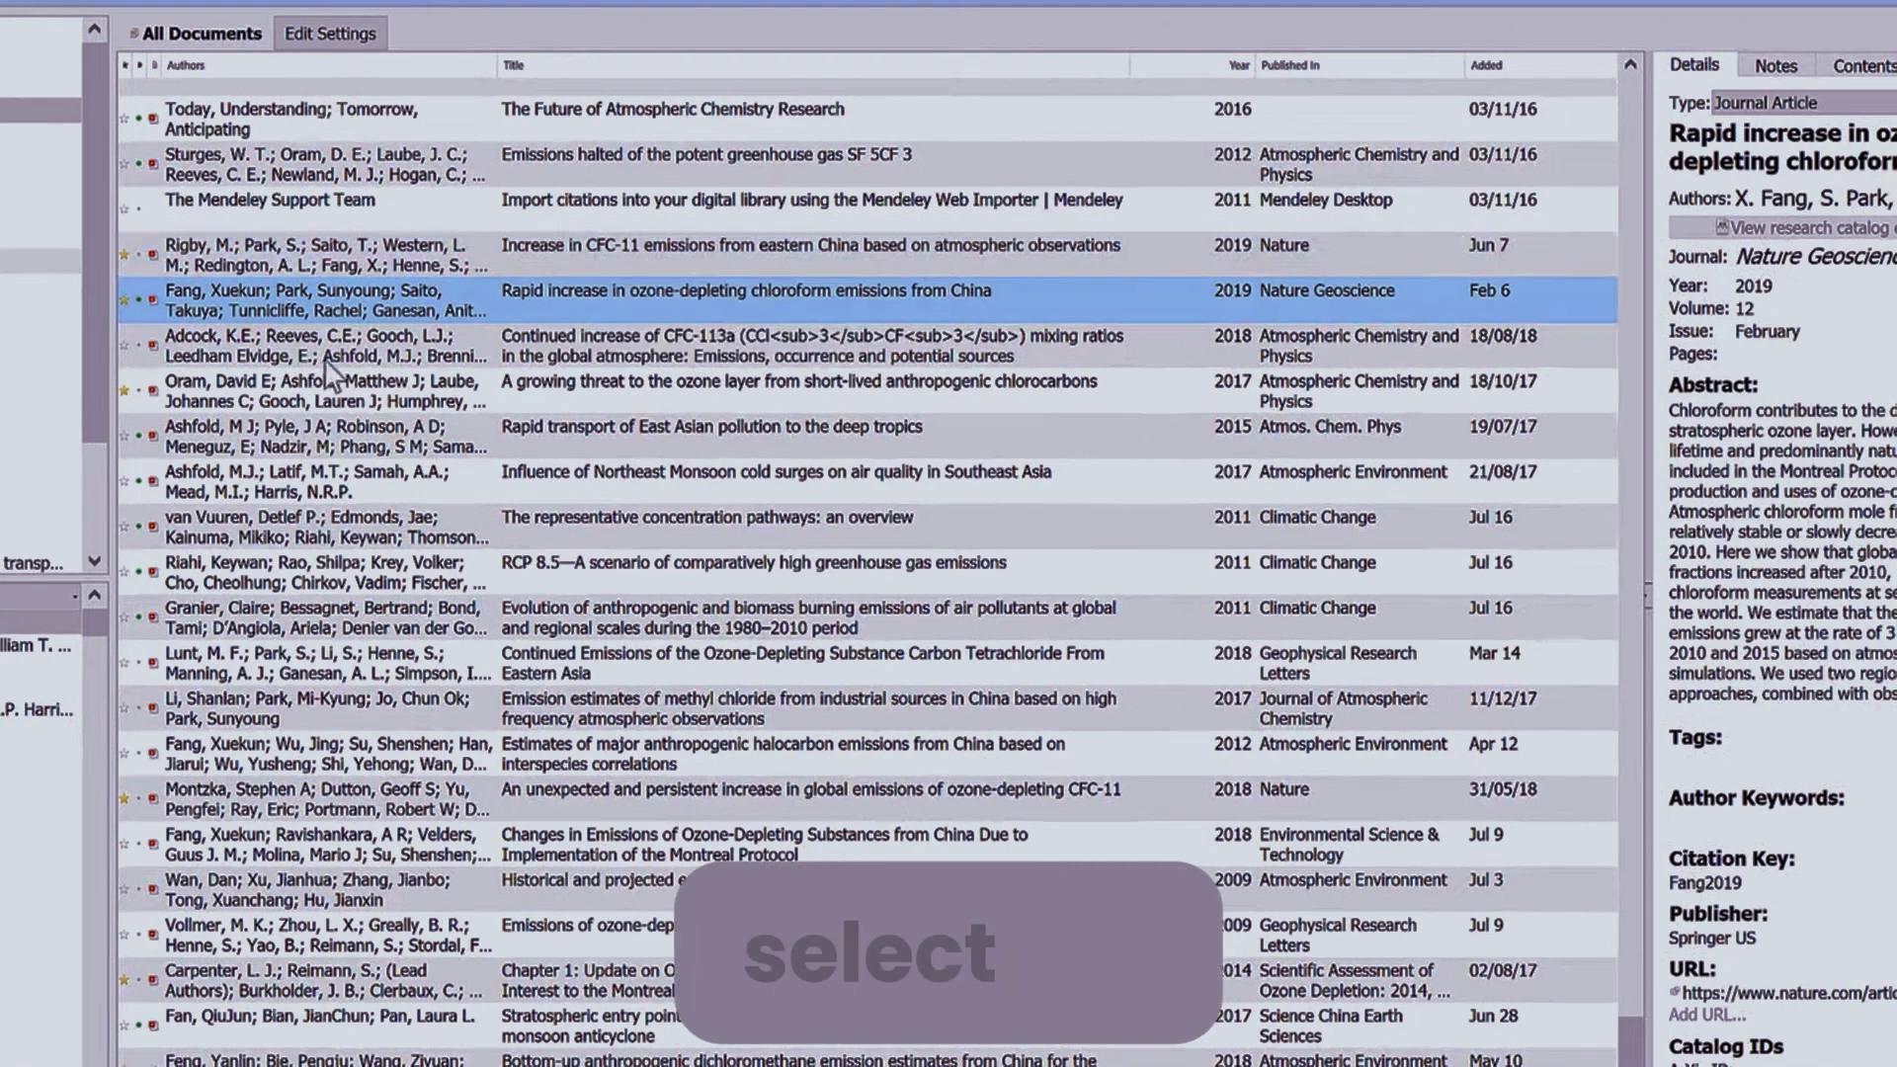
right_click(466, 298)
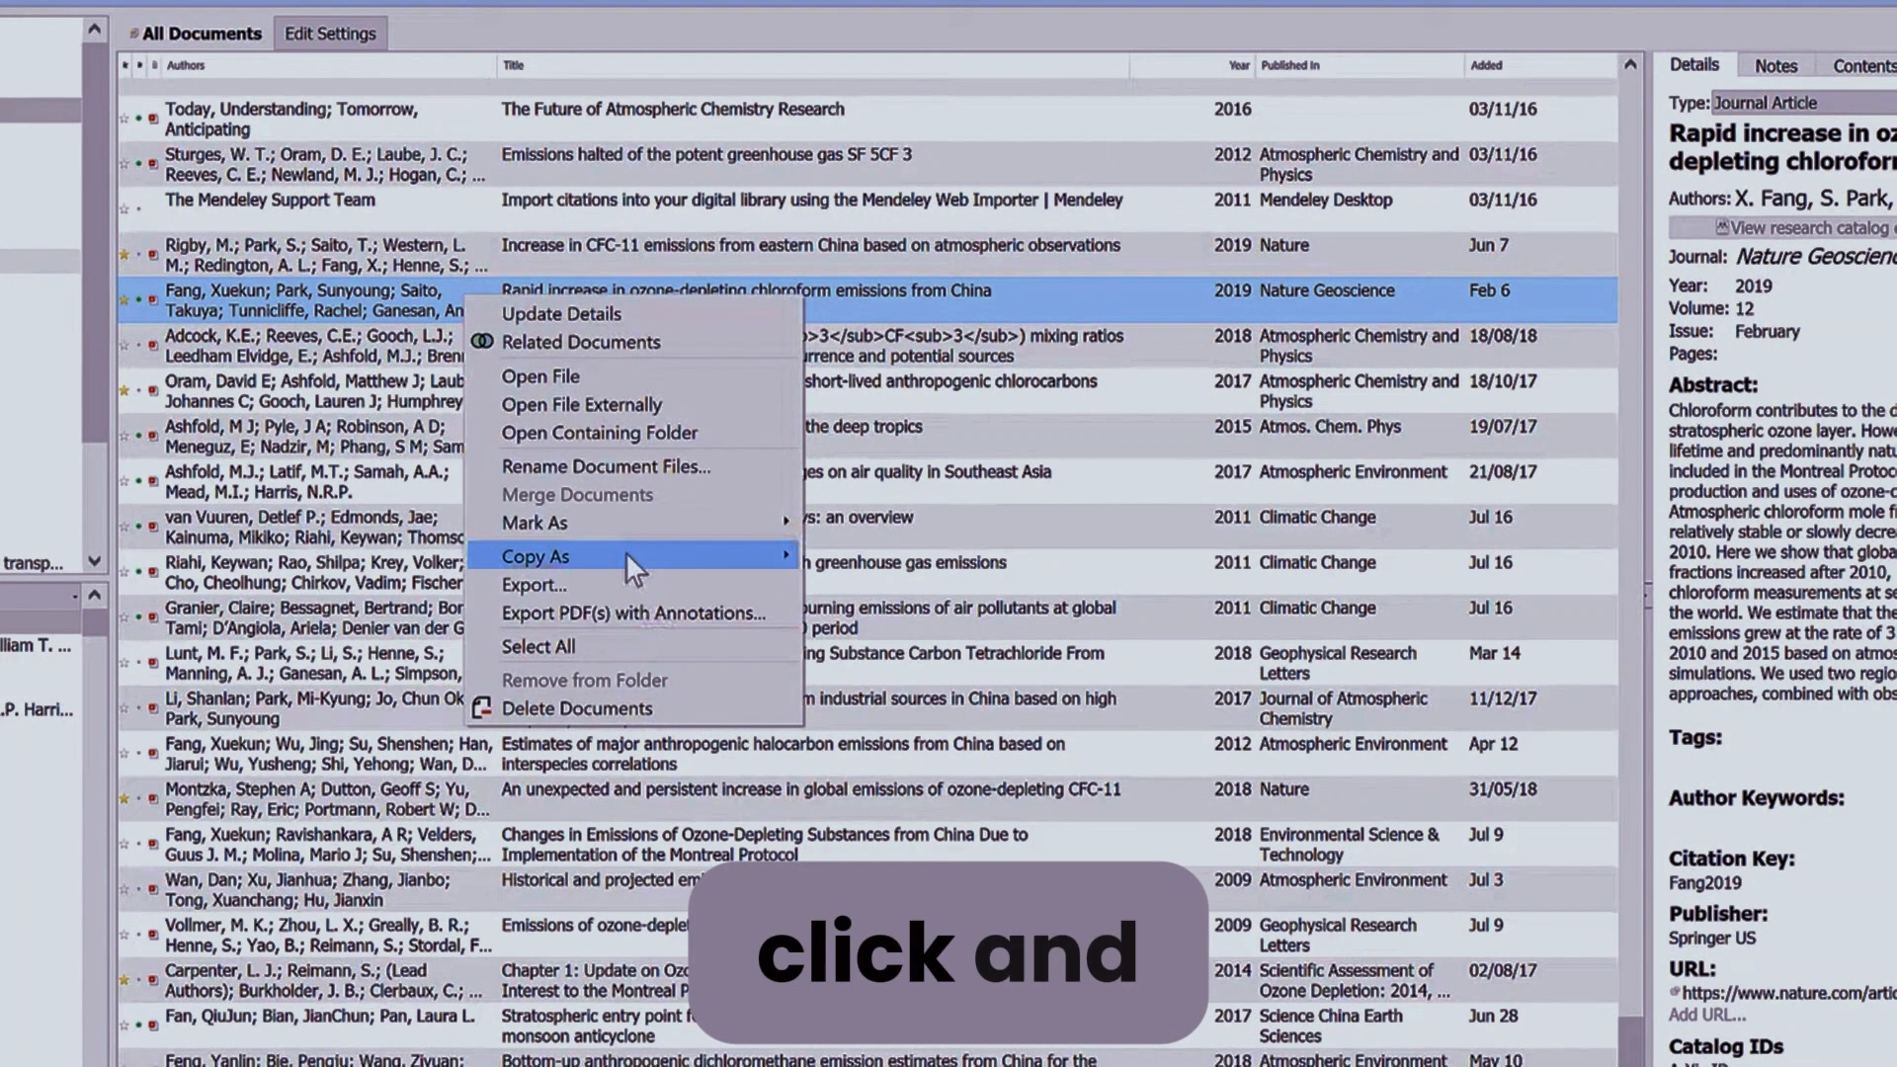
mouse_move(625, 551)
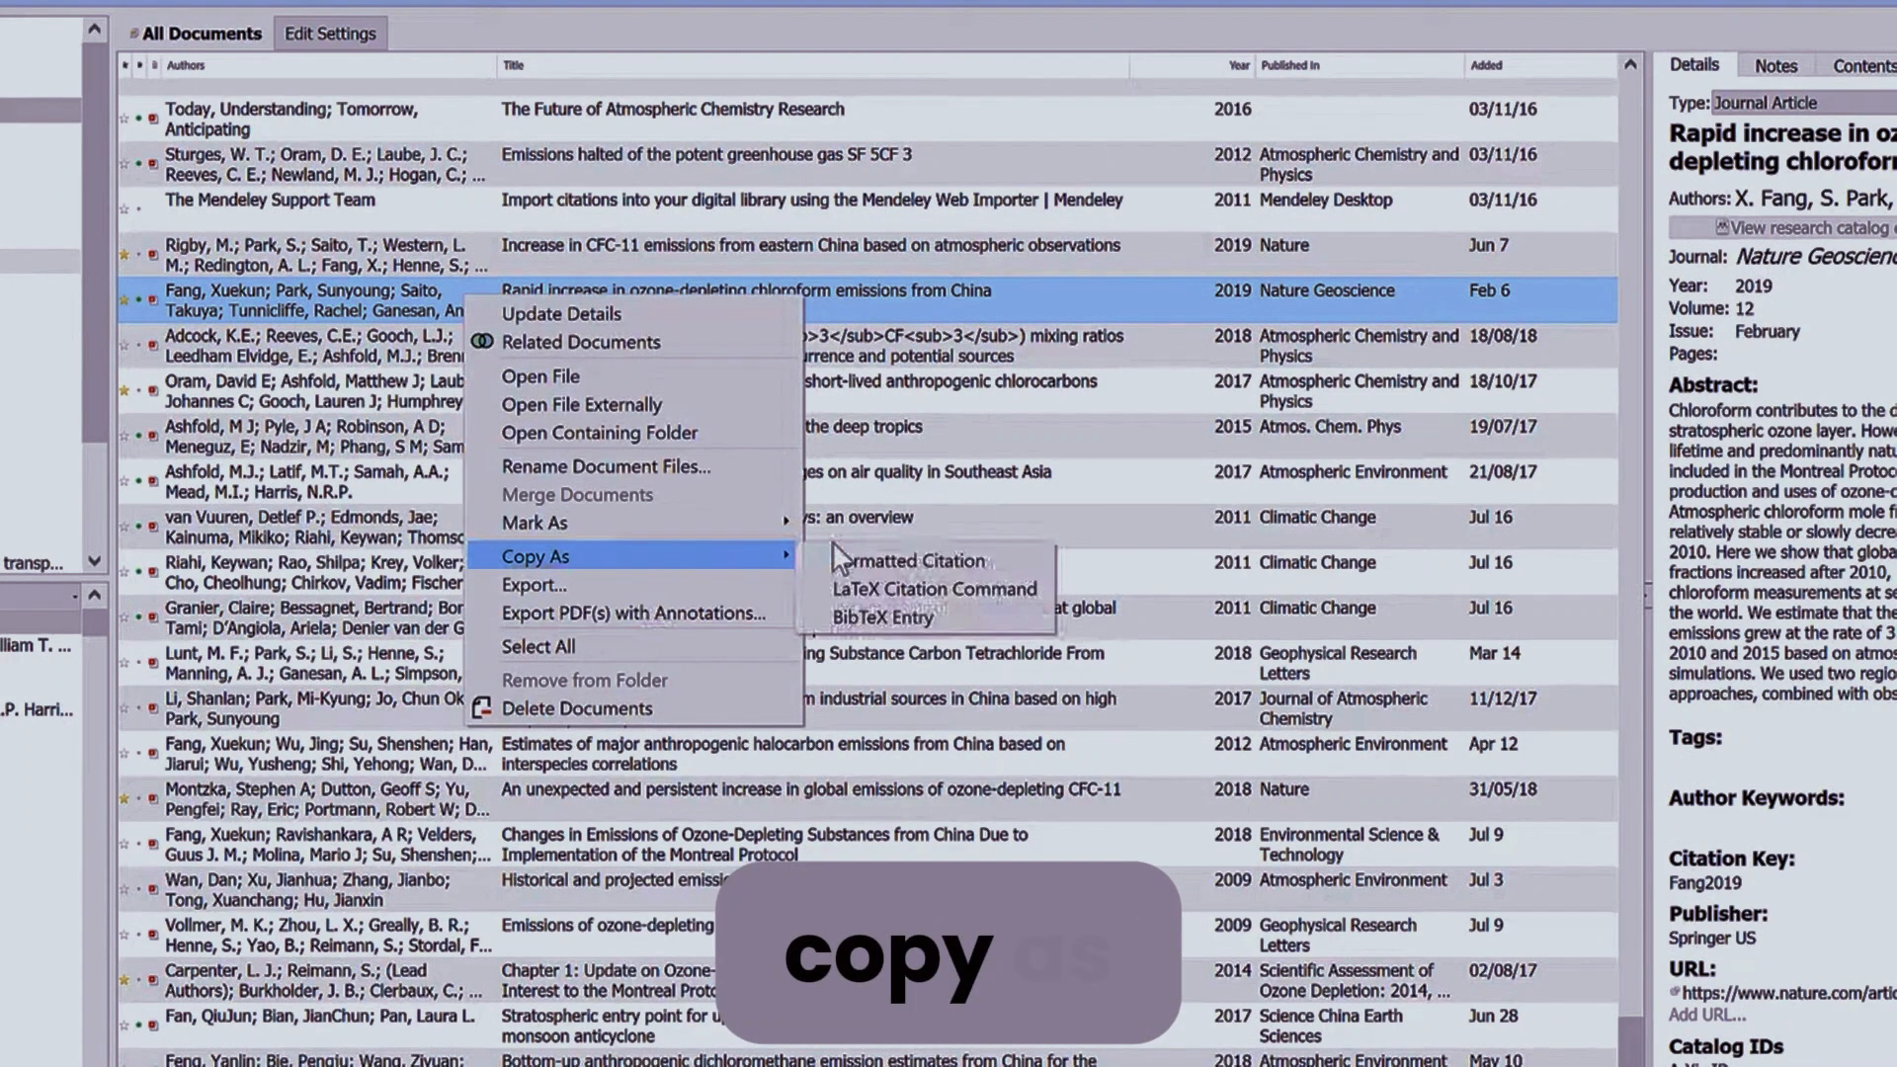
click(908, 562)
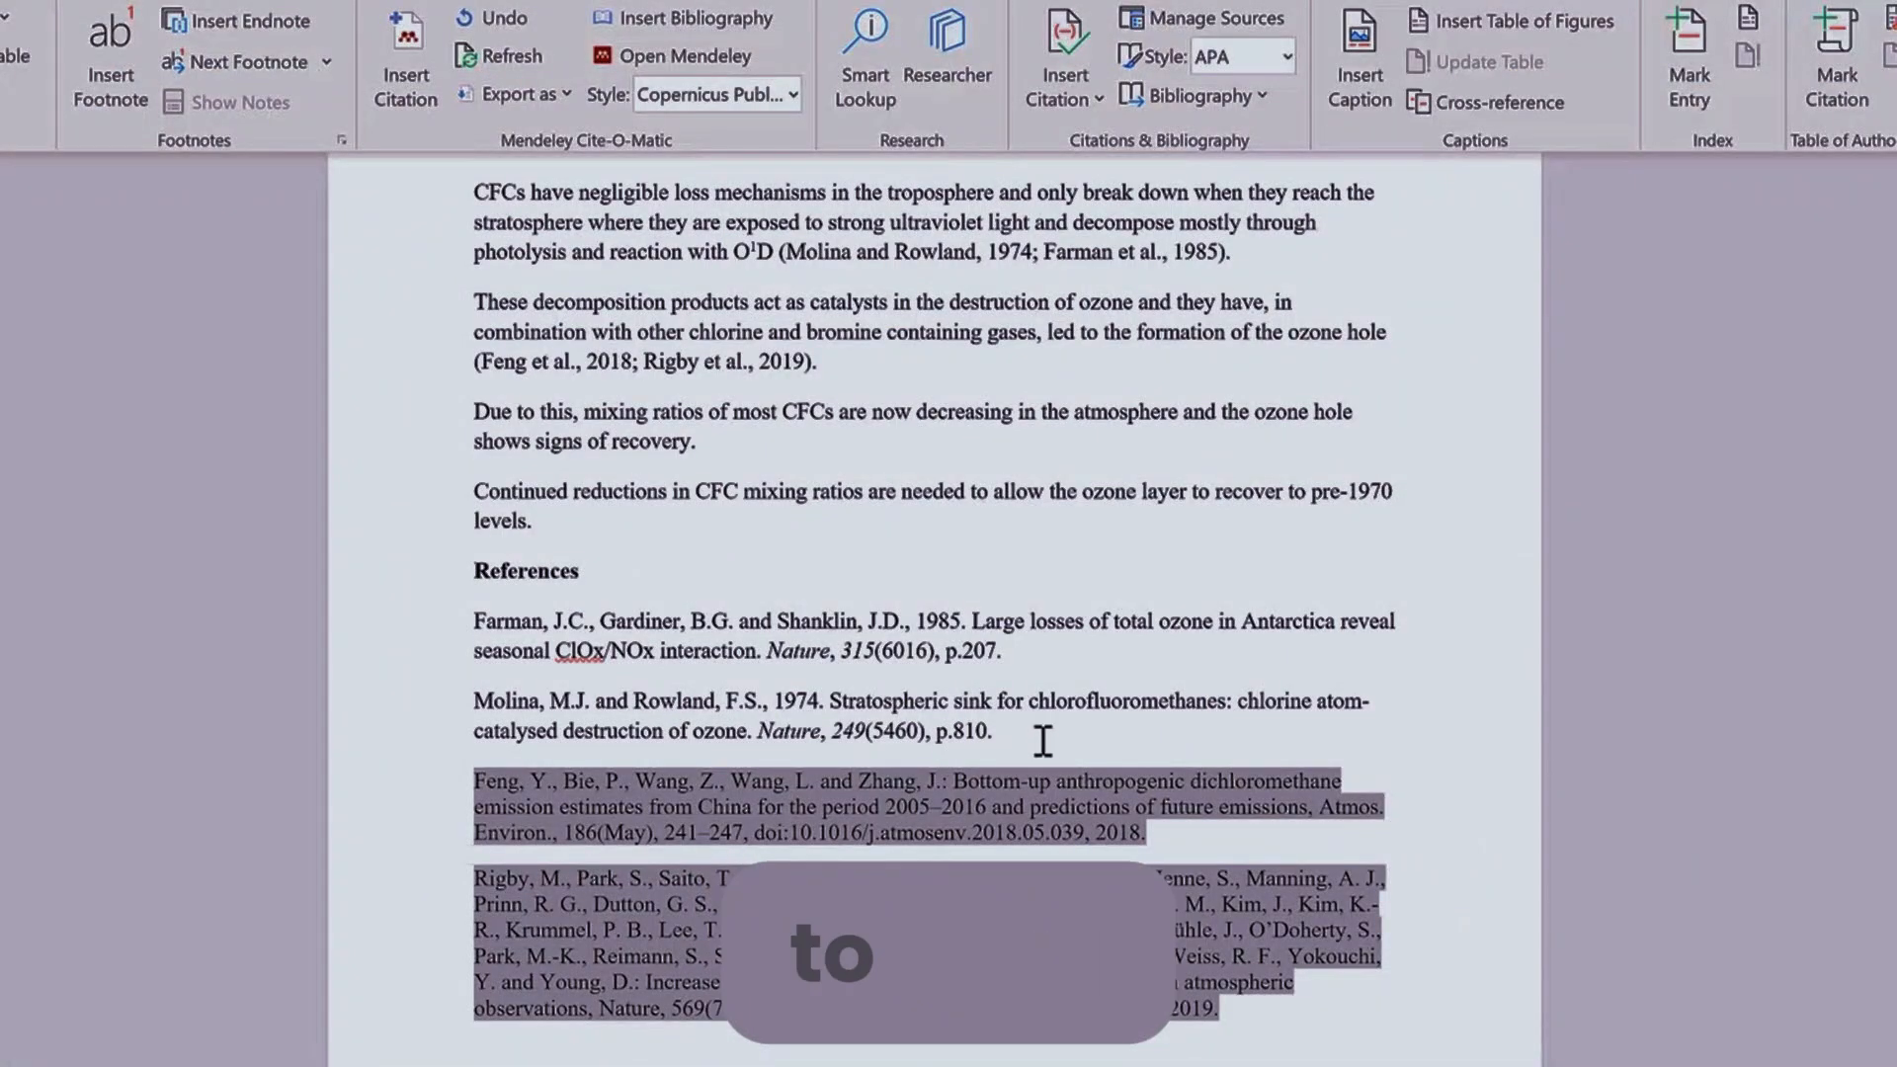
click(1016, 749)
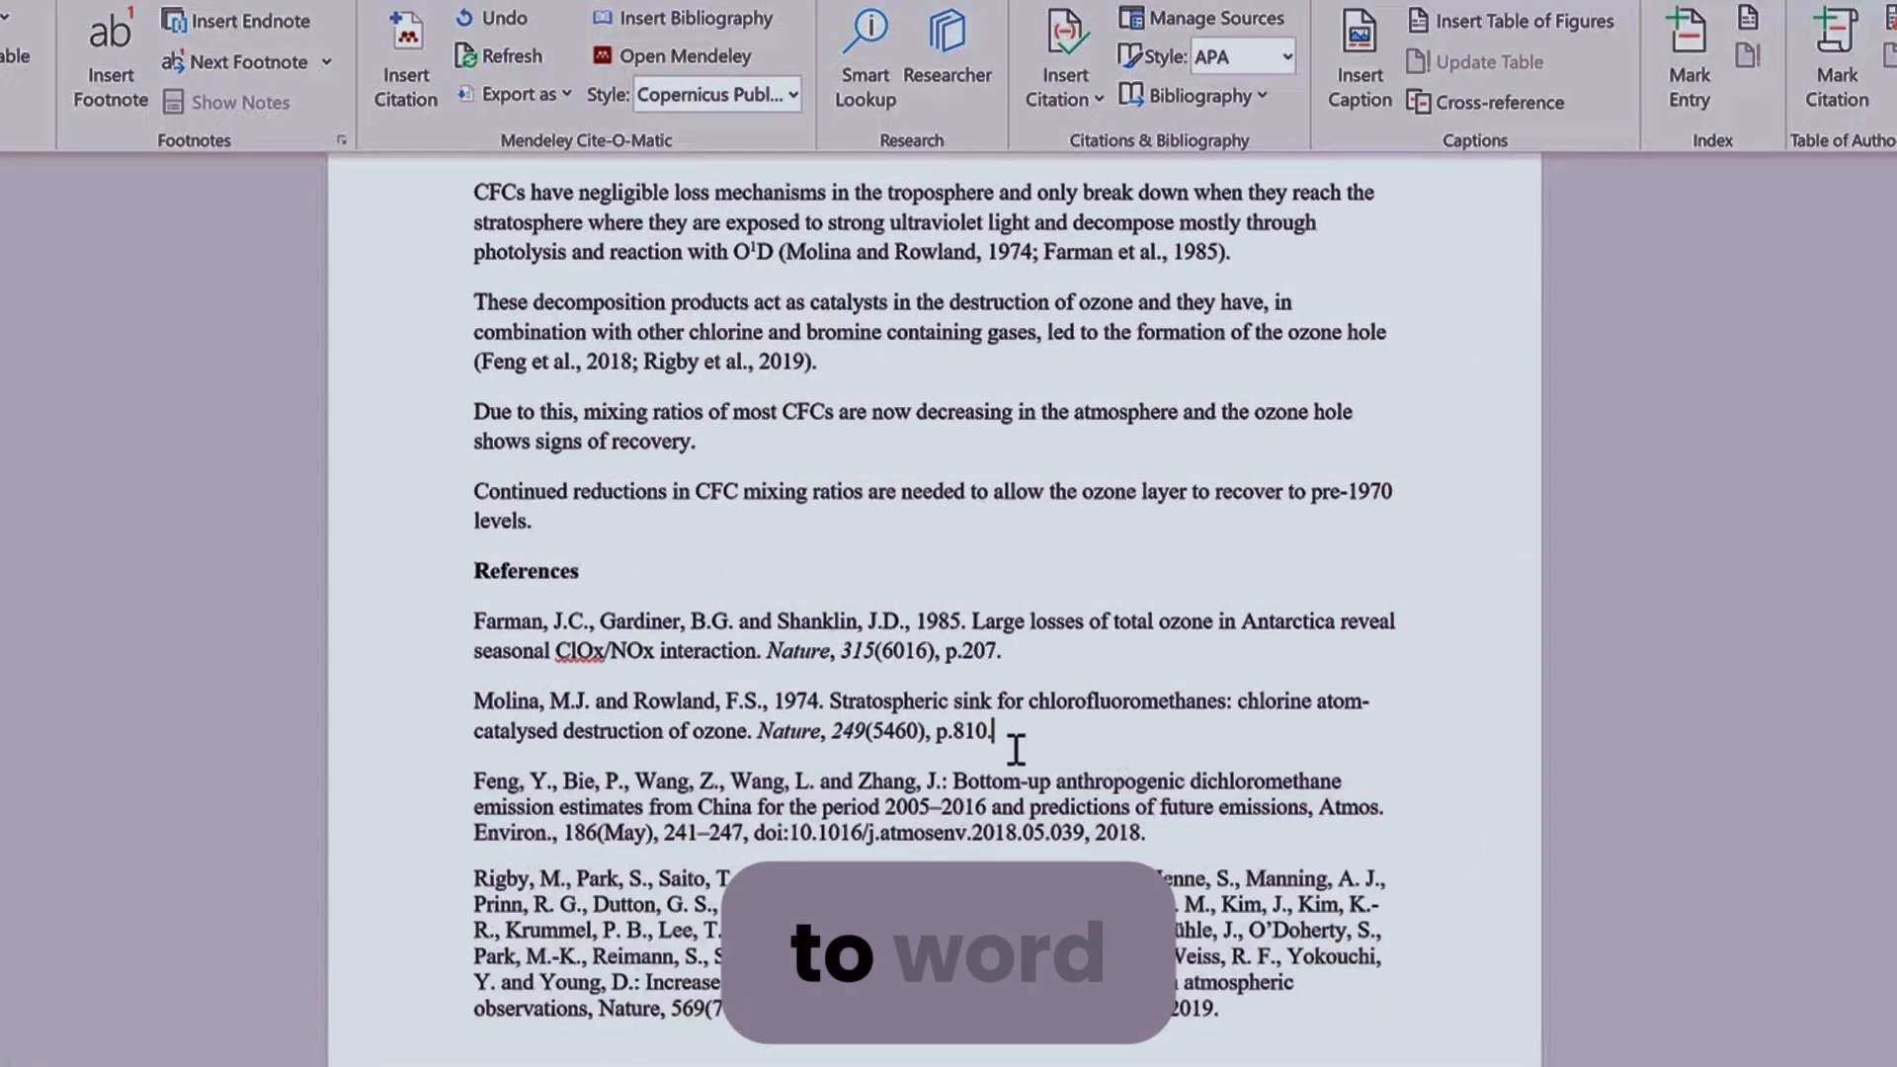
key(Return)
key(ctrl+v)
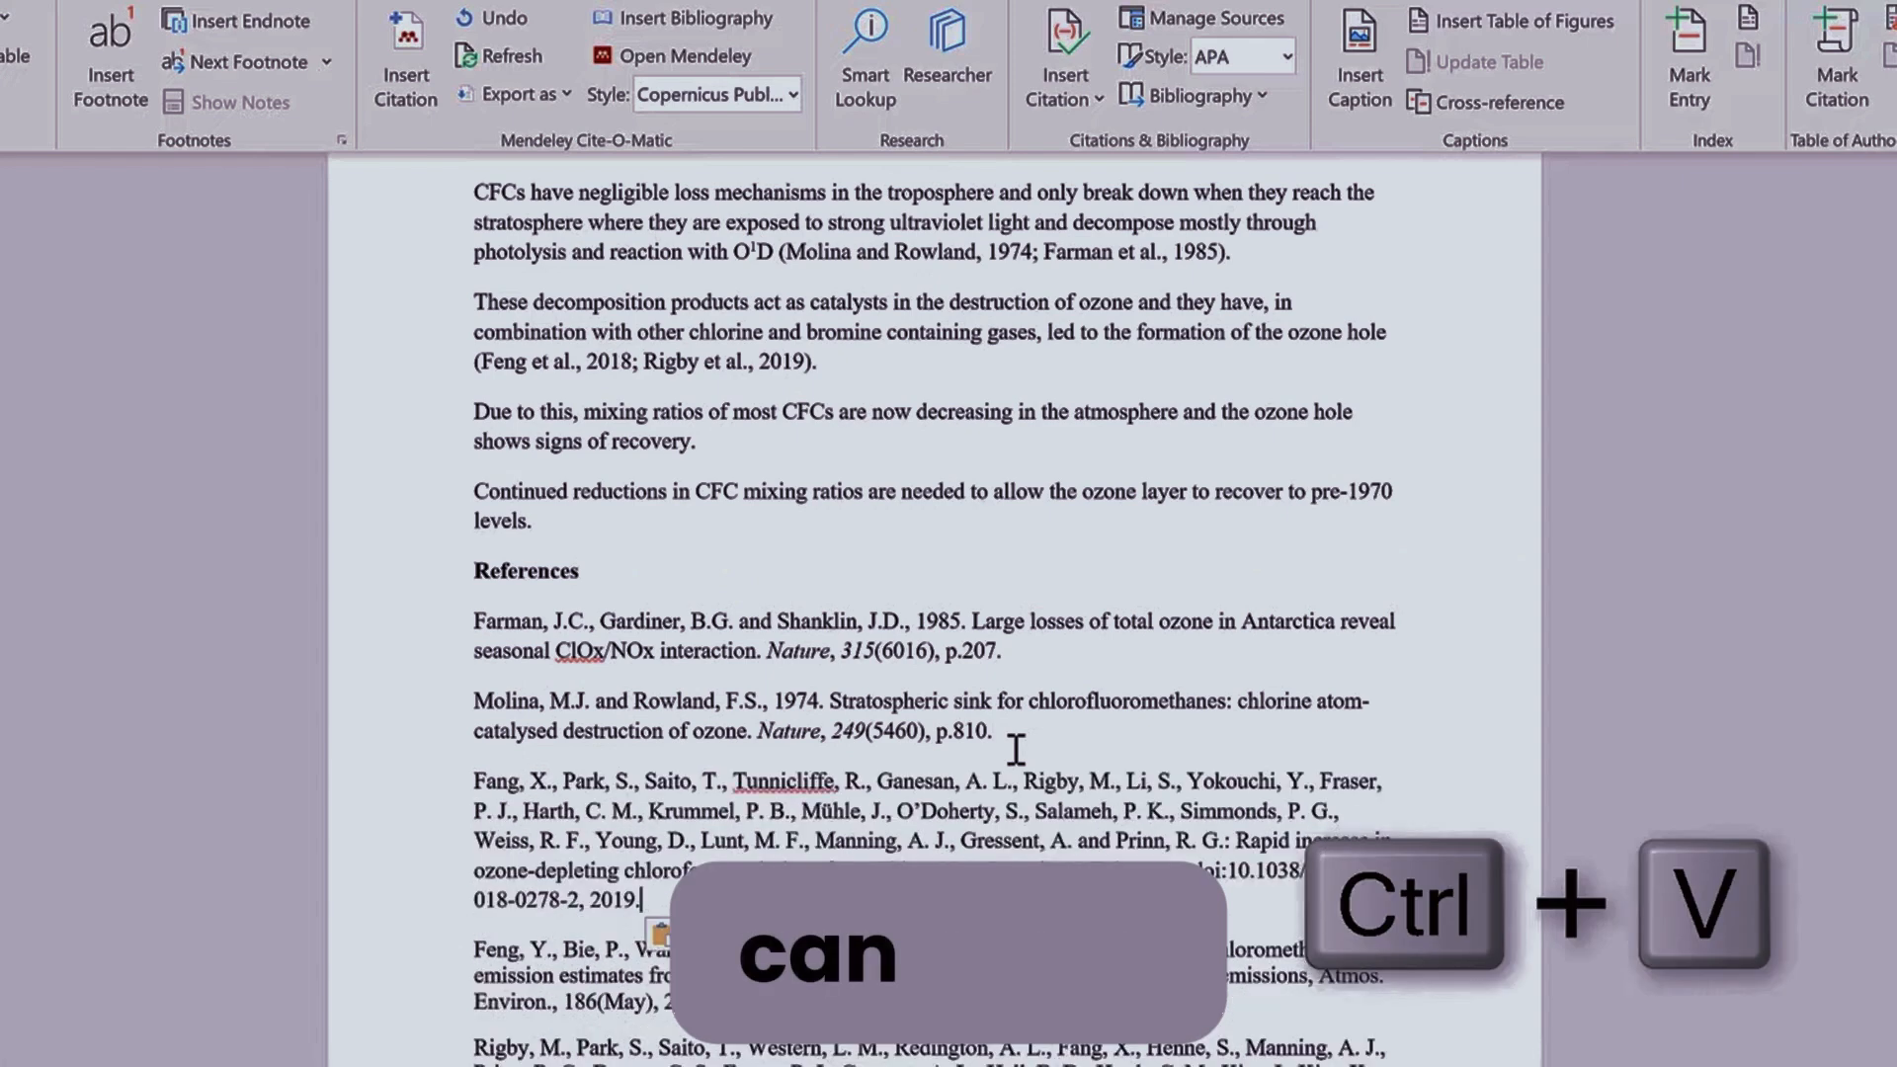
Step: Compare the pasted chloroform reference with the linked Mendeley bibliography entries below it
scroll(1028, 751, down, 3)
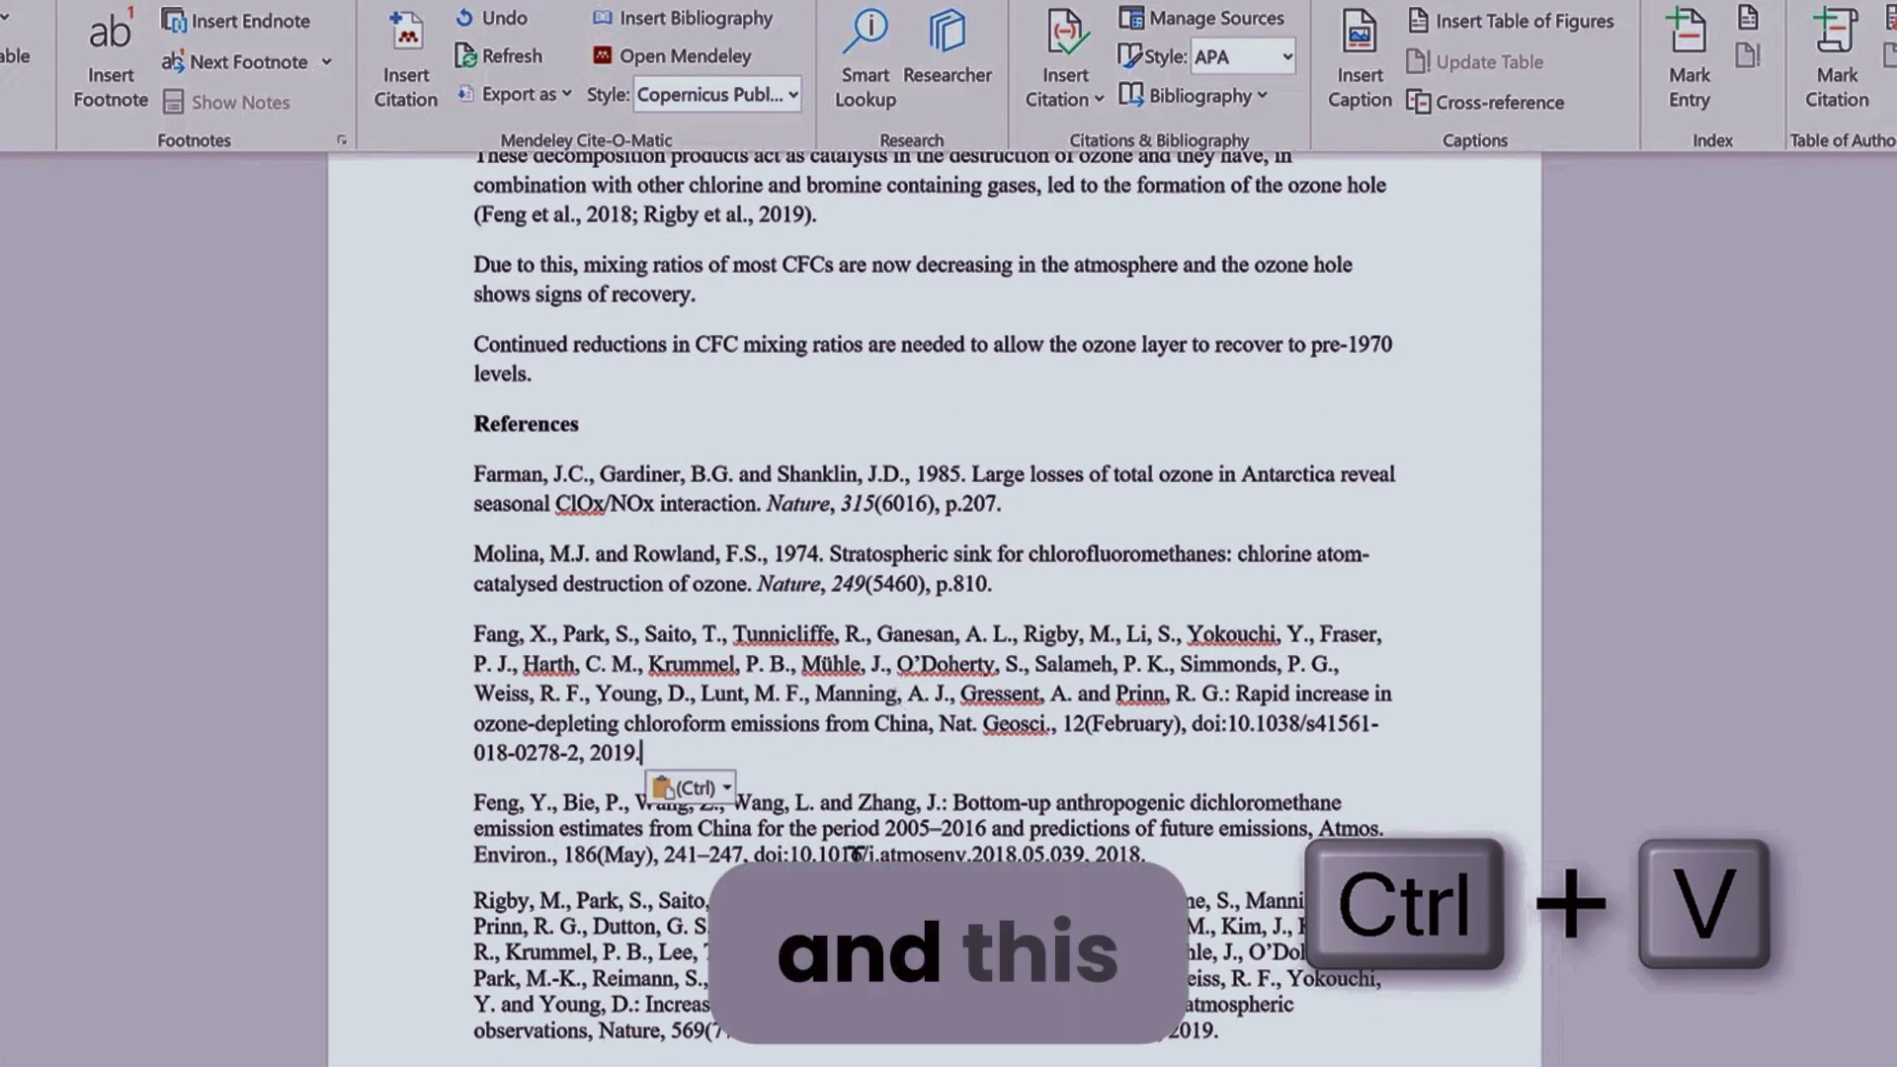
drag(1223, 1048, 467, 634)
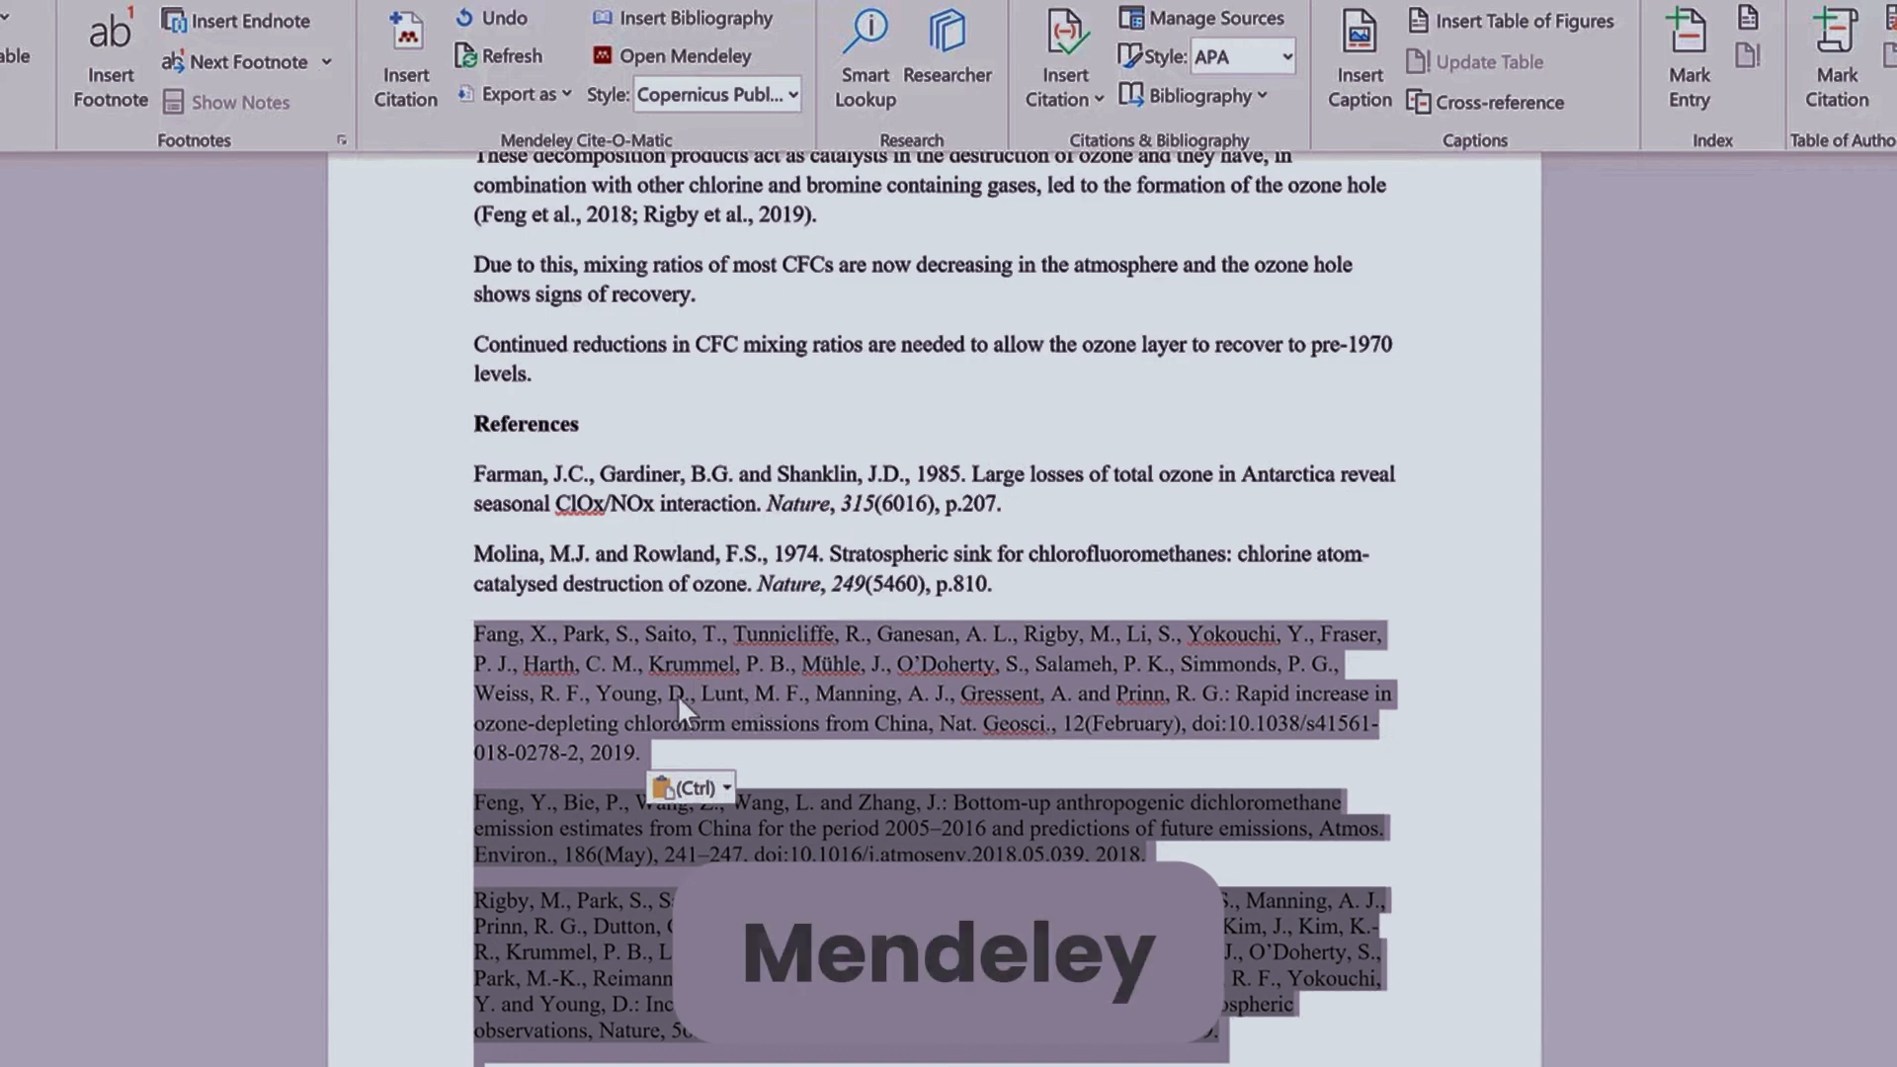
click(646, 708)
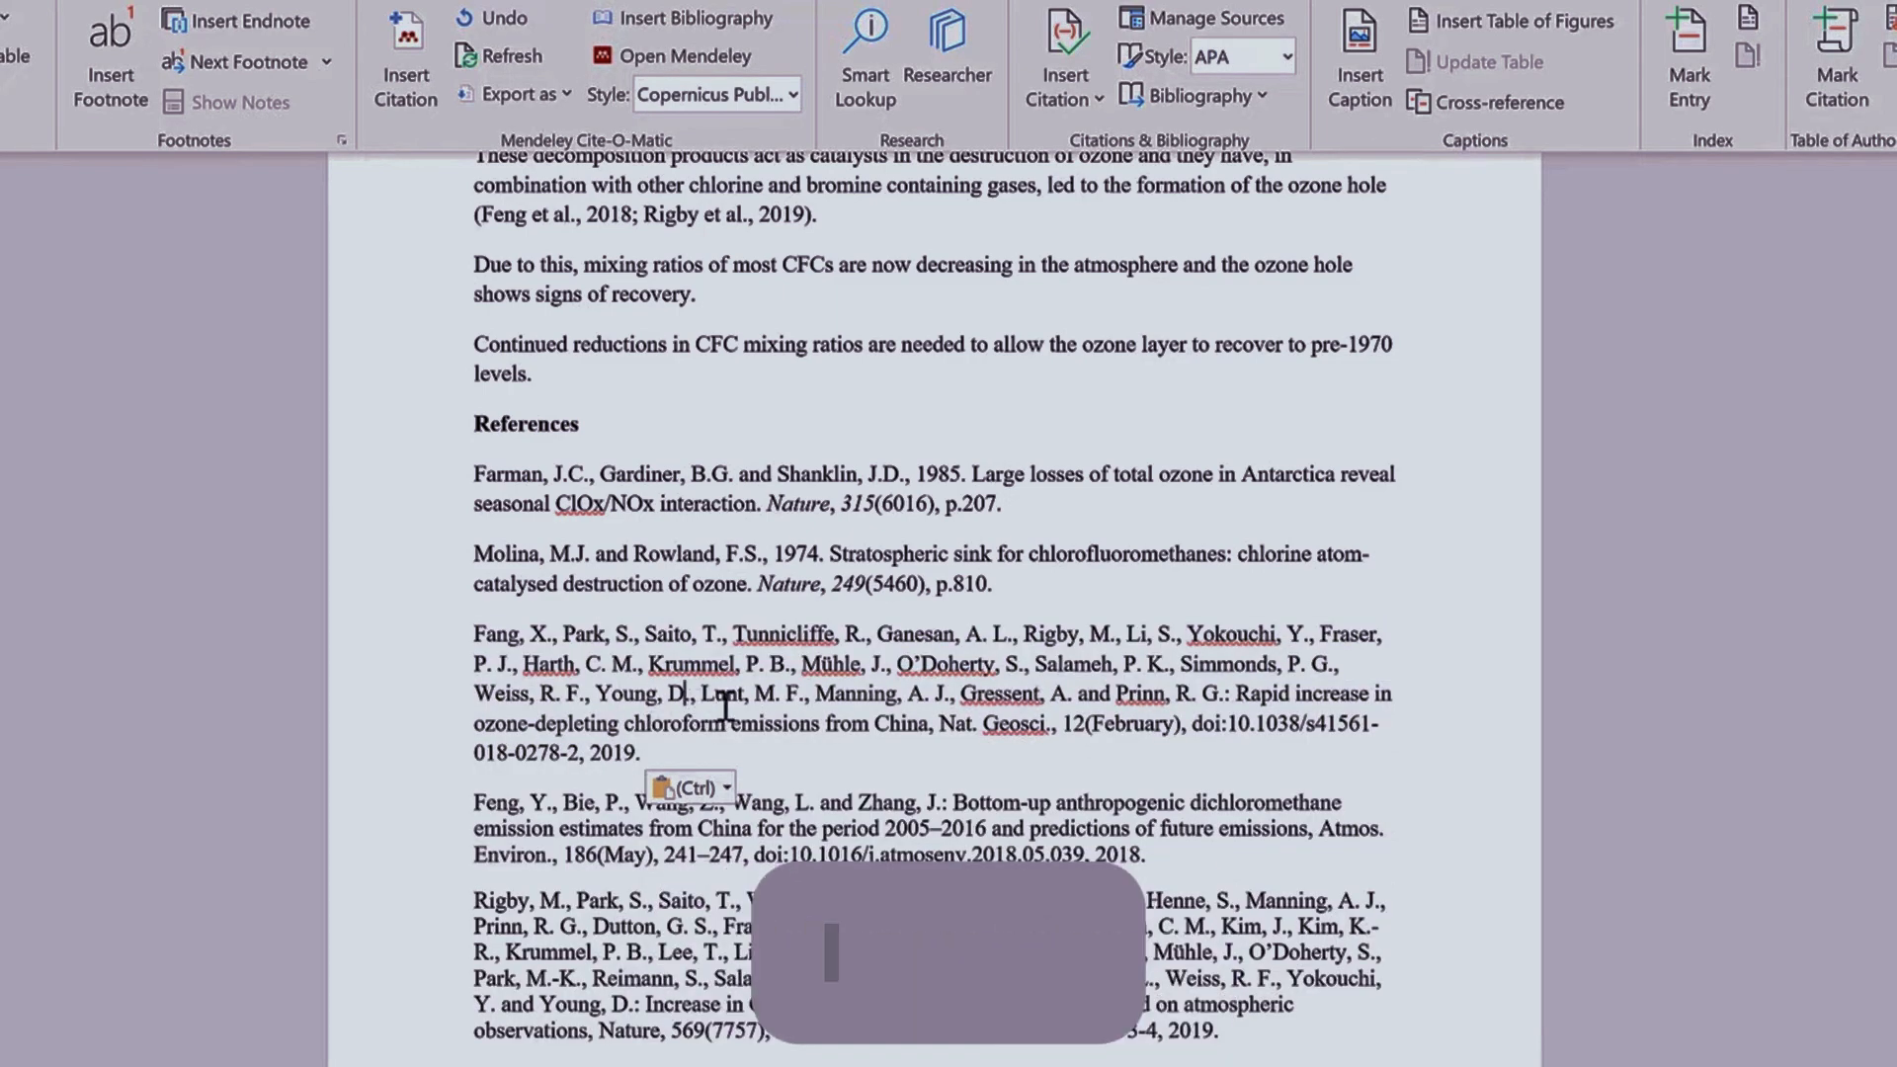
click(554, 848)
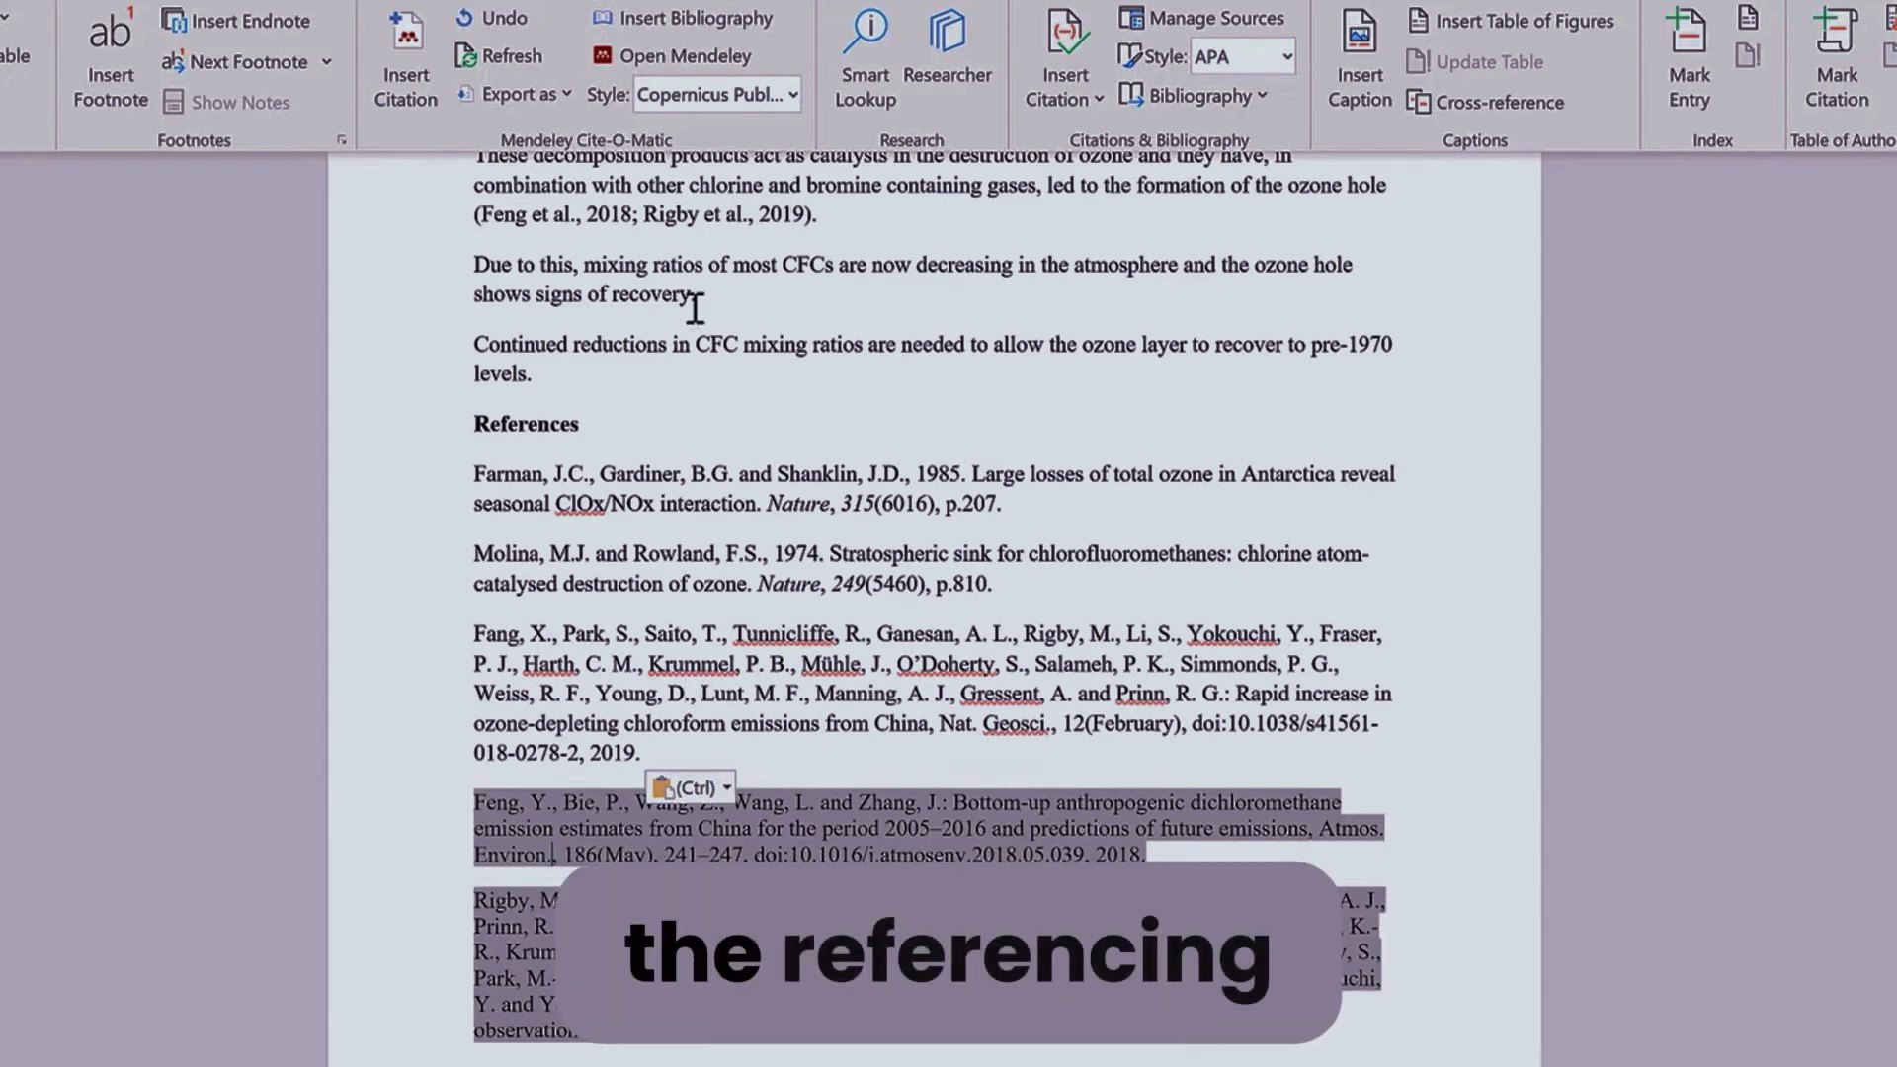
Step: Switch the Mendeley citation style to Nature and check the in-text citation in the ozone hole paragraph
click(789, 91)
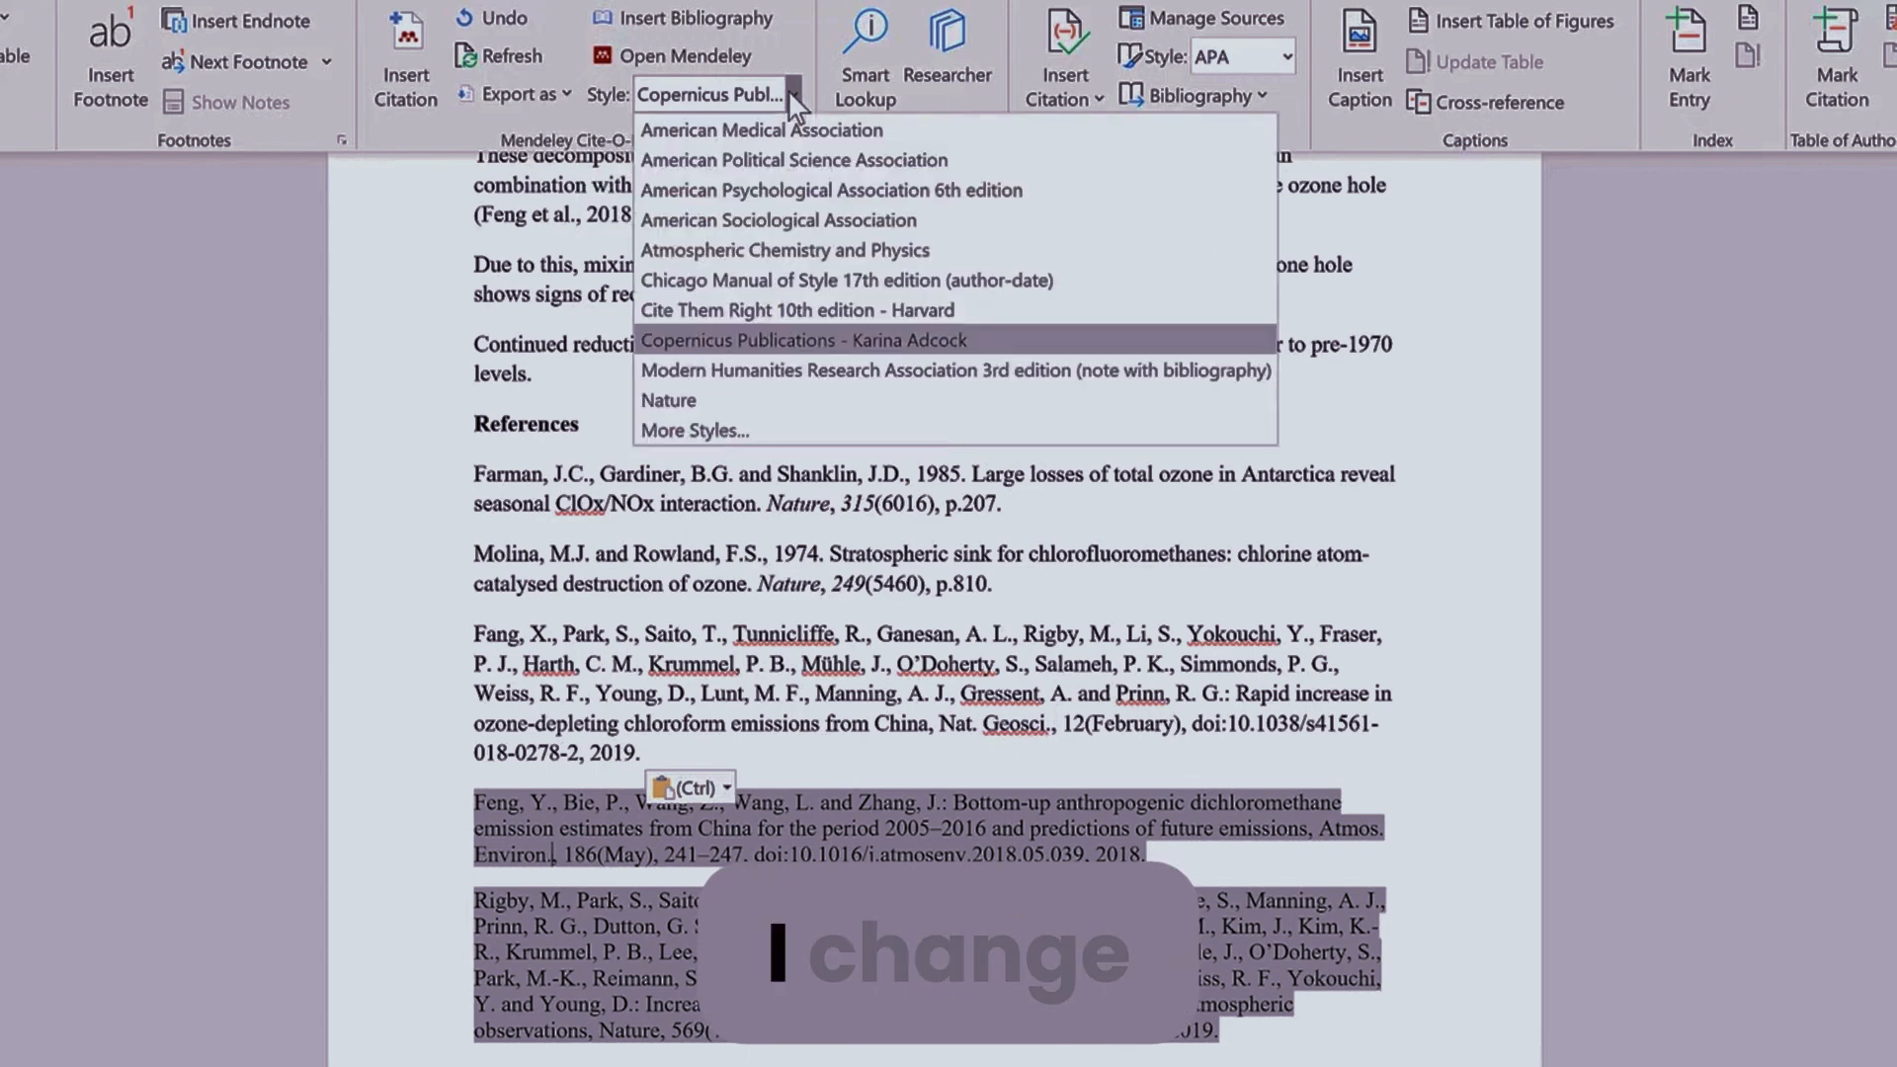
click(678, 400)
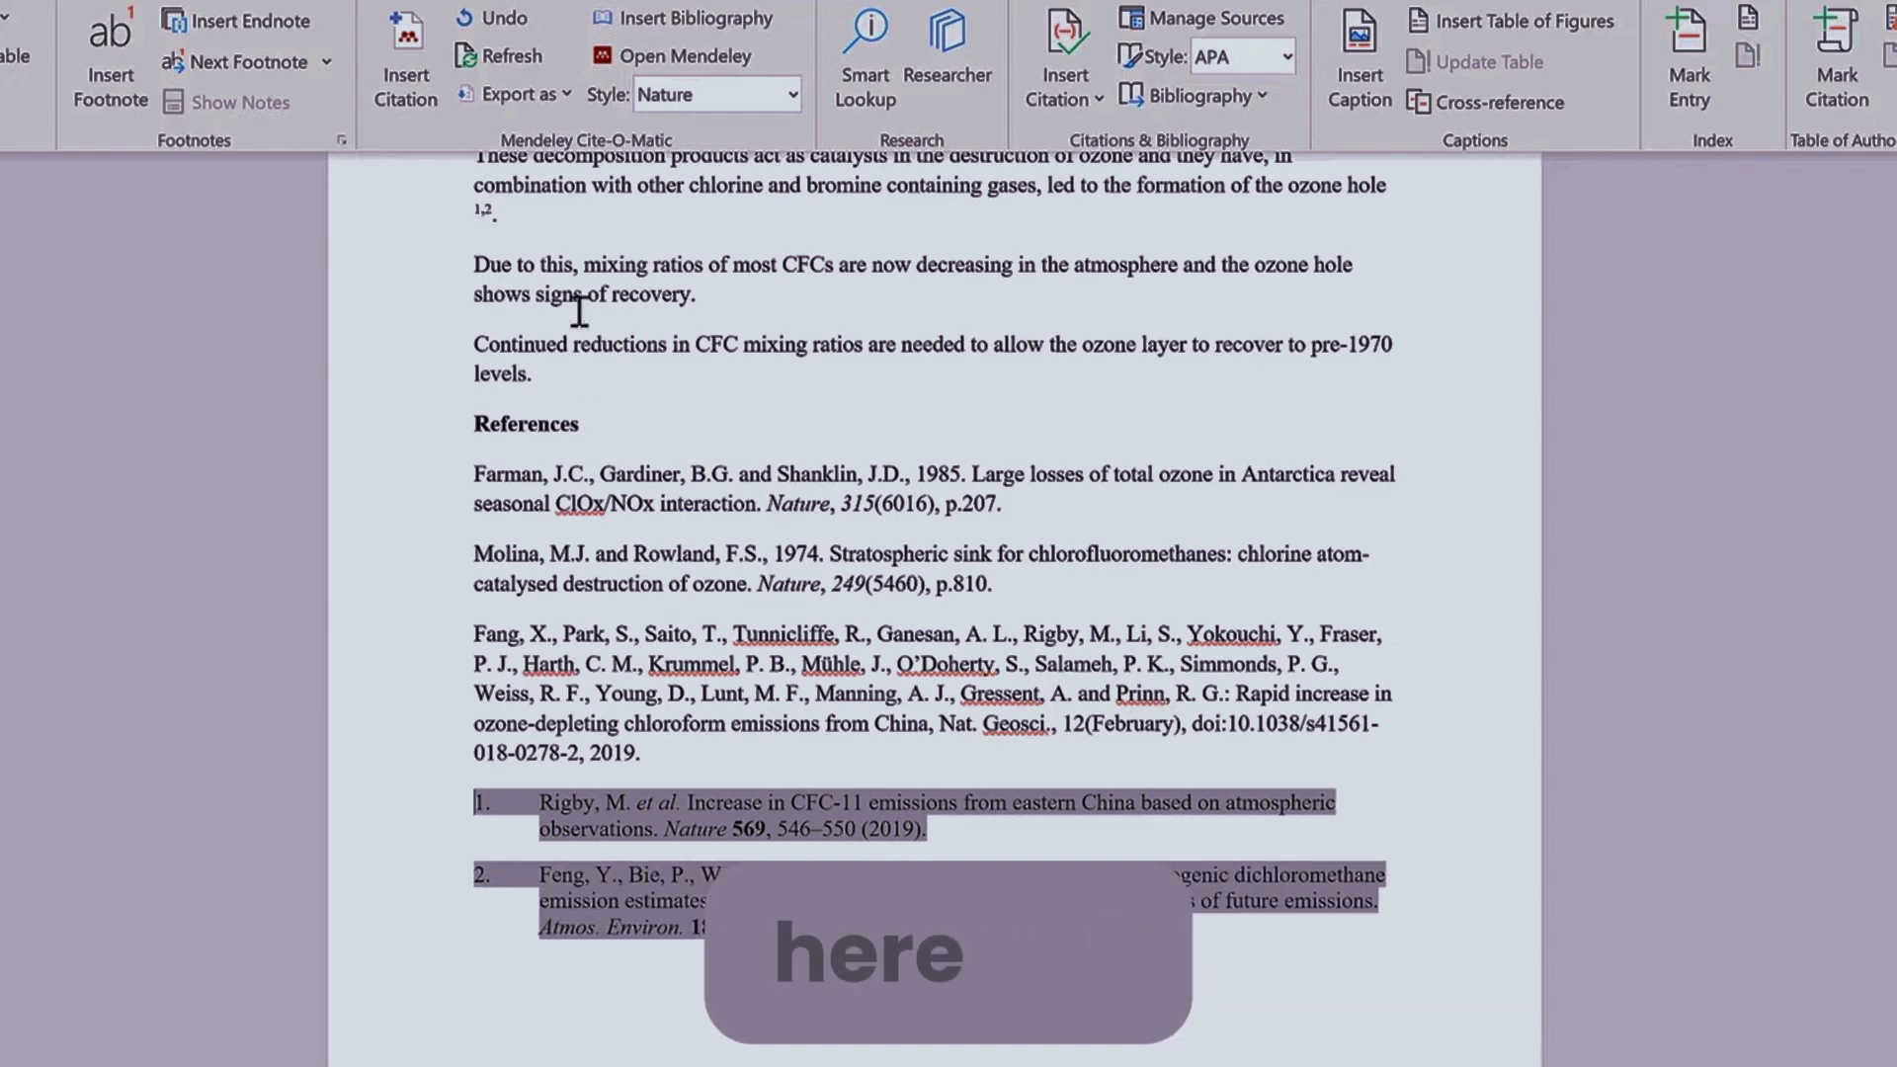
click(534, 229)
scroll(526, 291, up, 1)
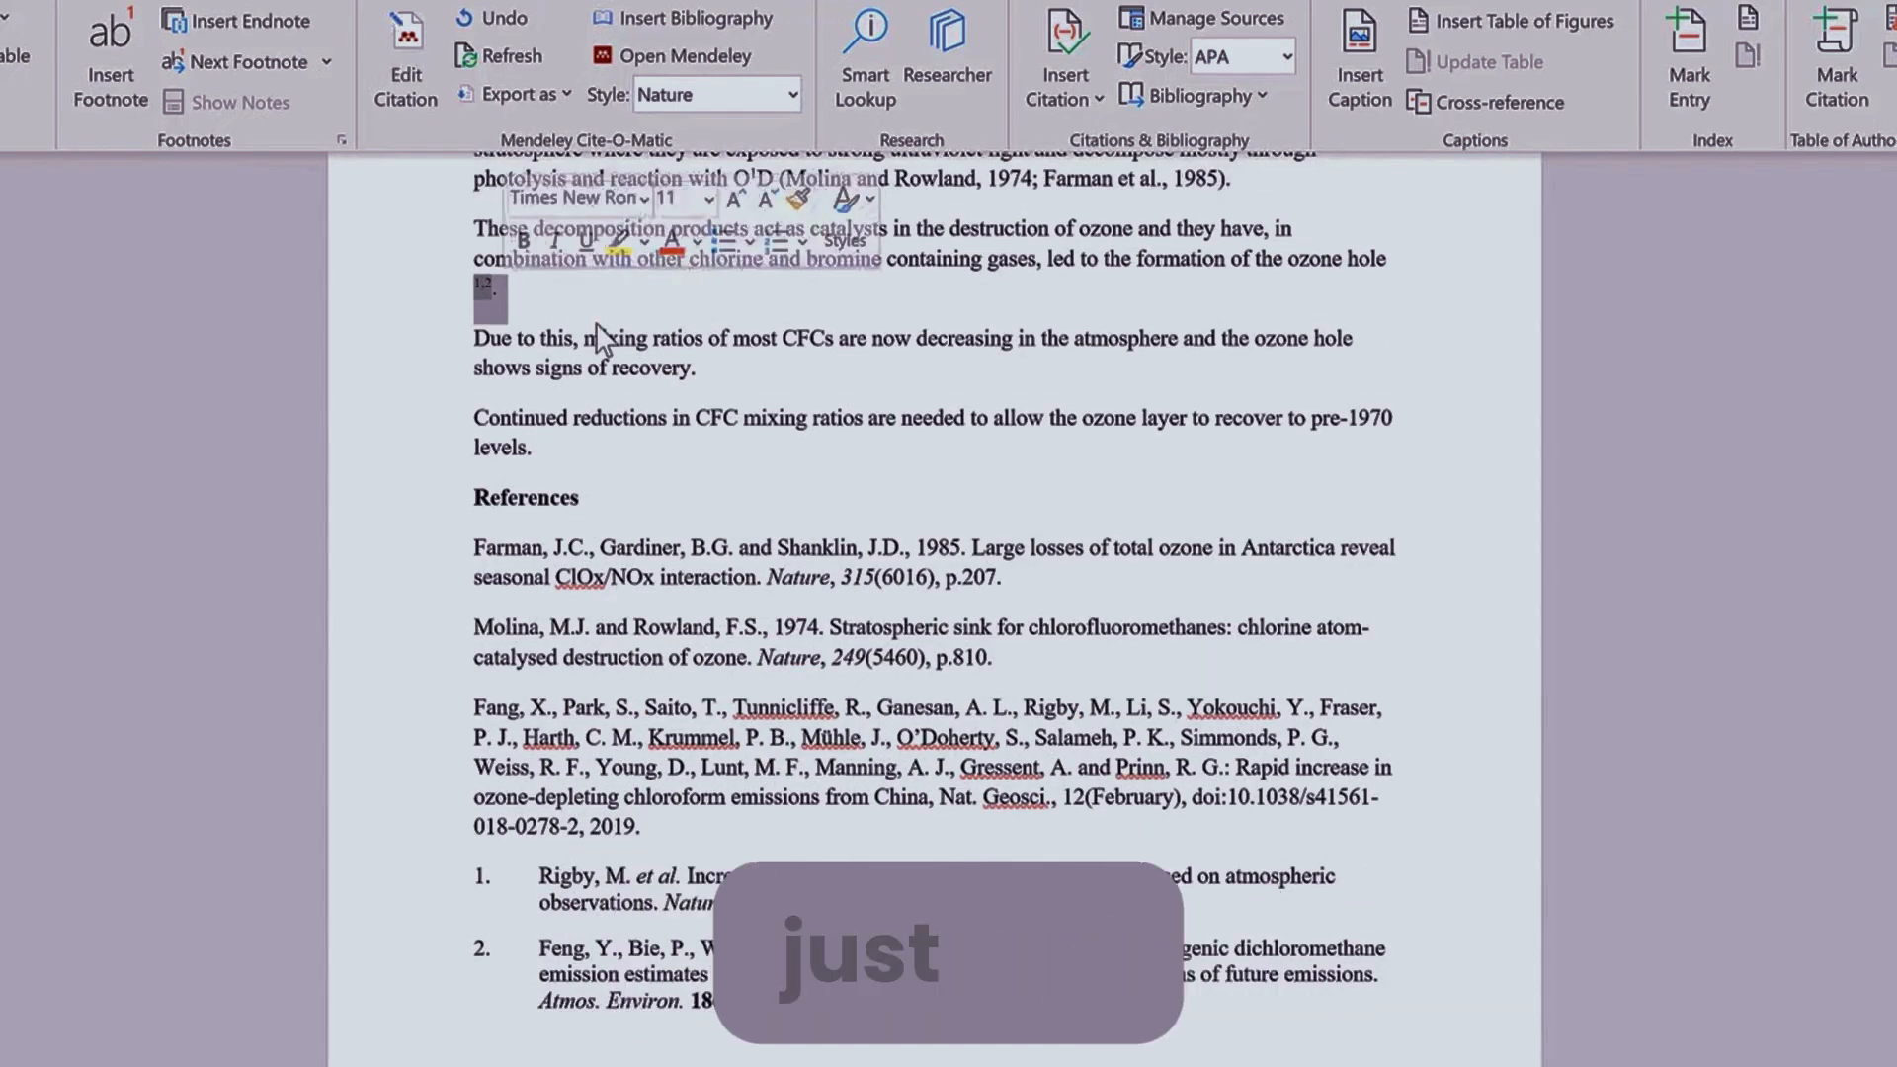
click(632, 308)
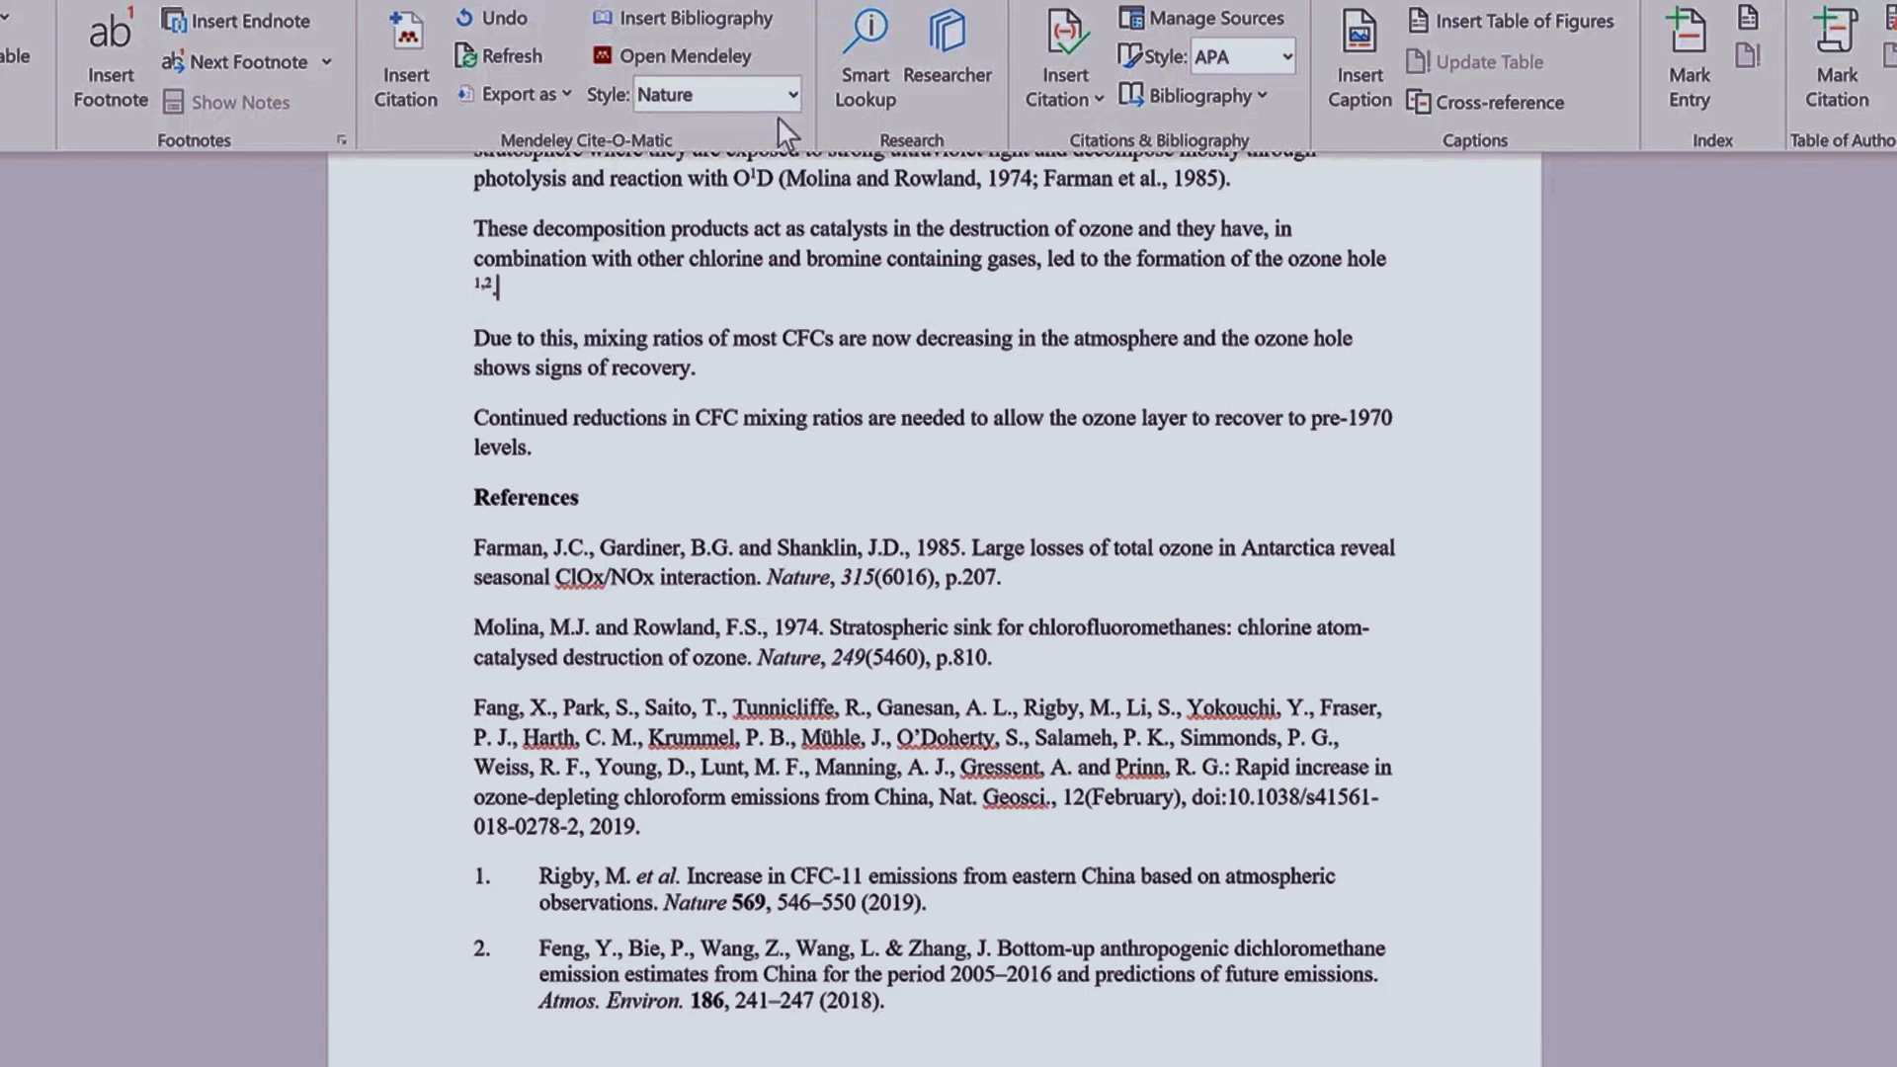
Step: View the additional citation styles offered by Mendeley, closing the list without choosing one
click(793, 94)
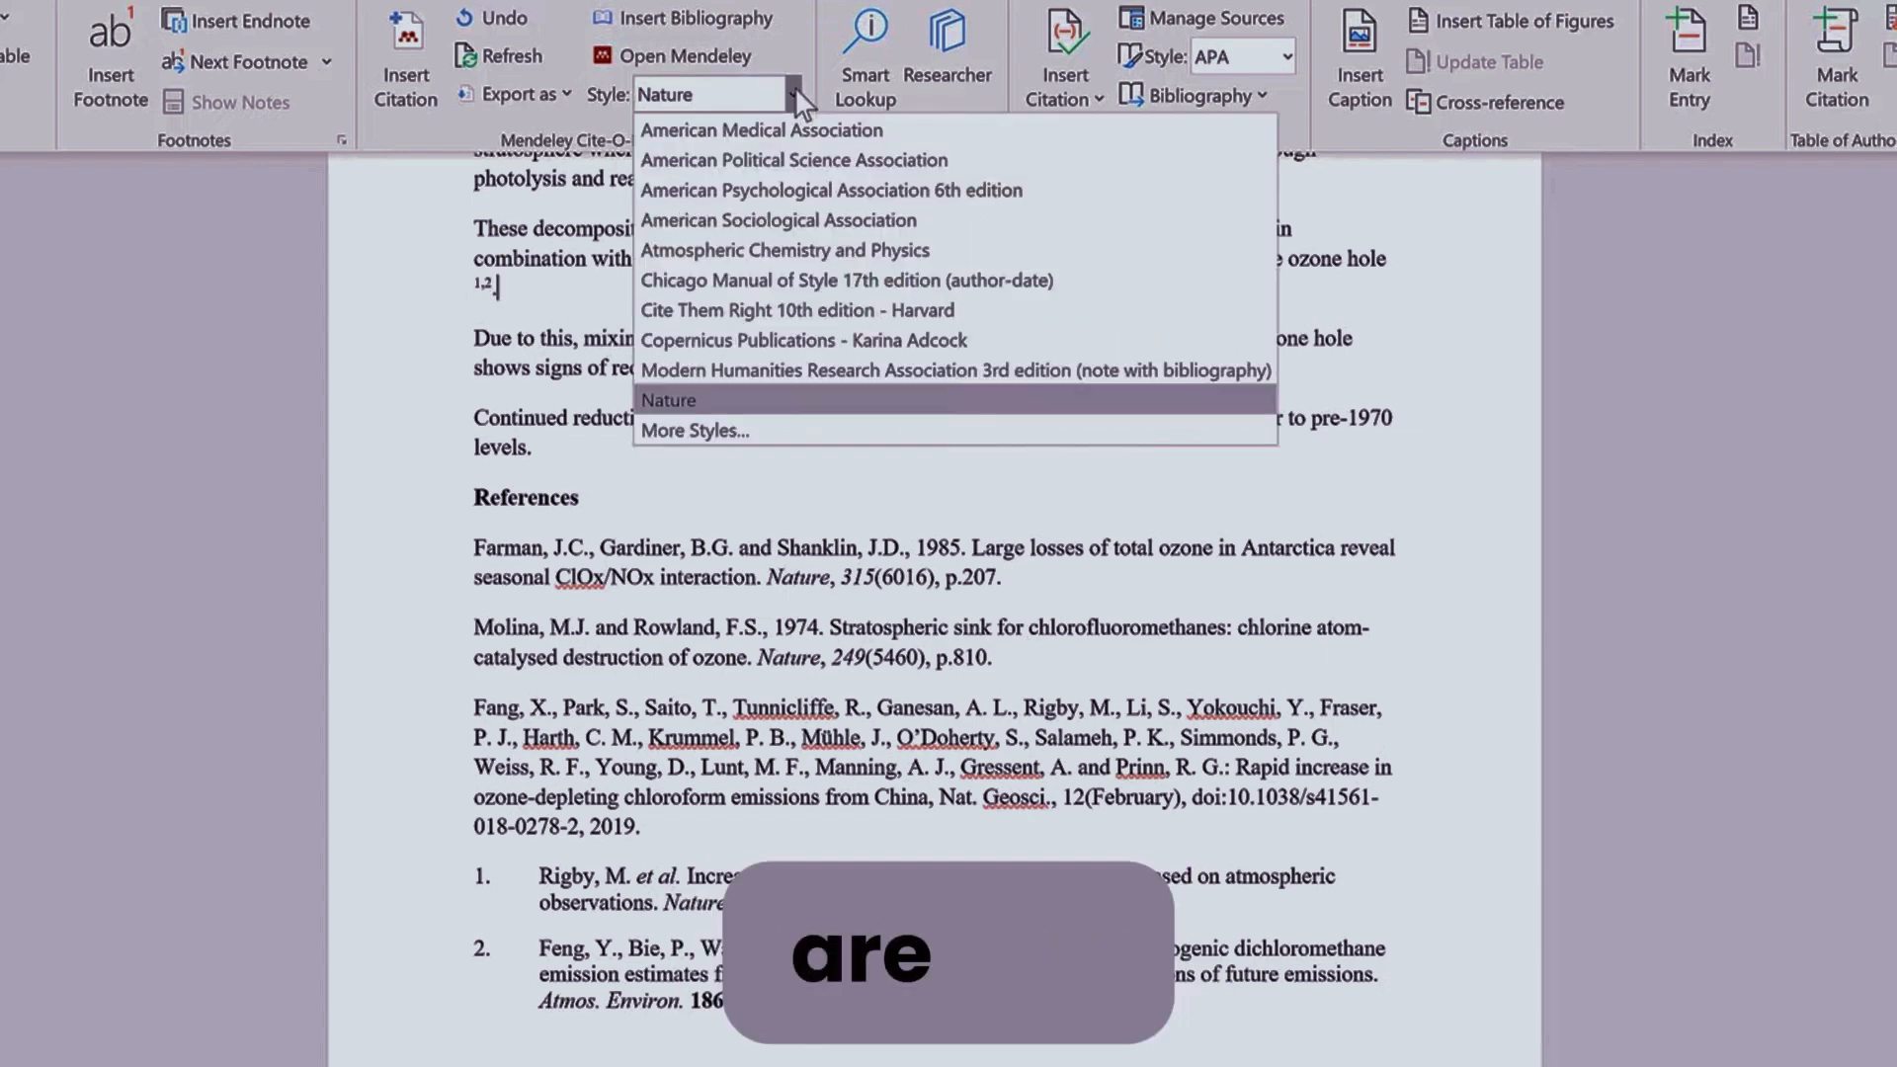
click(688, 431)
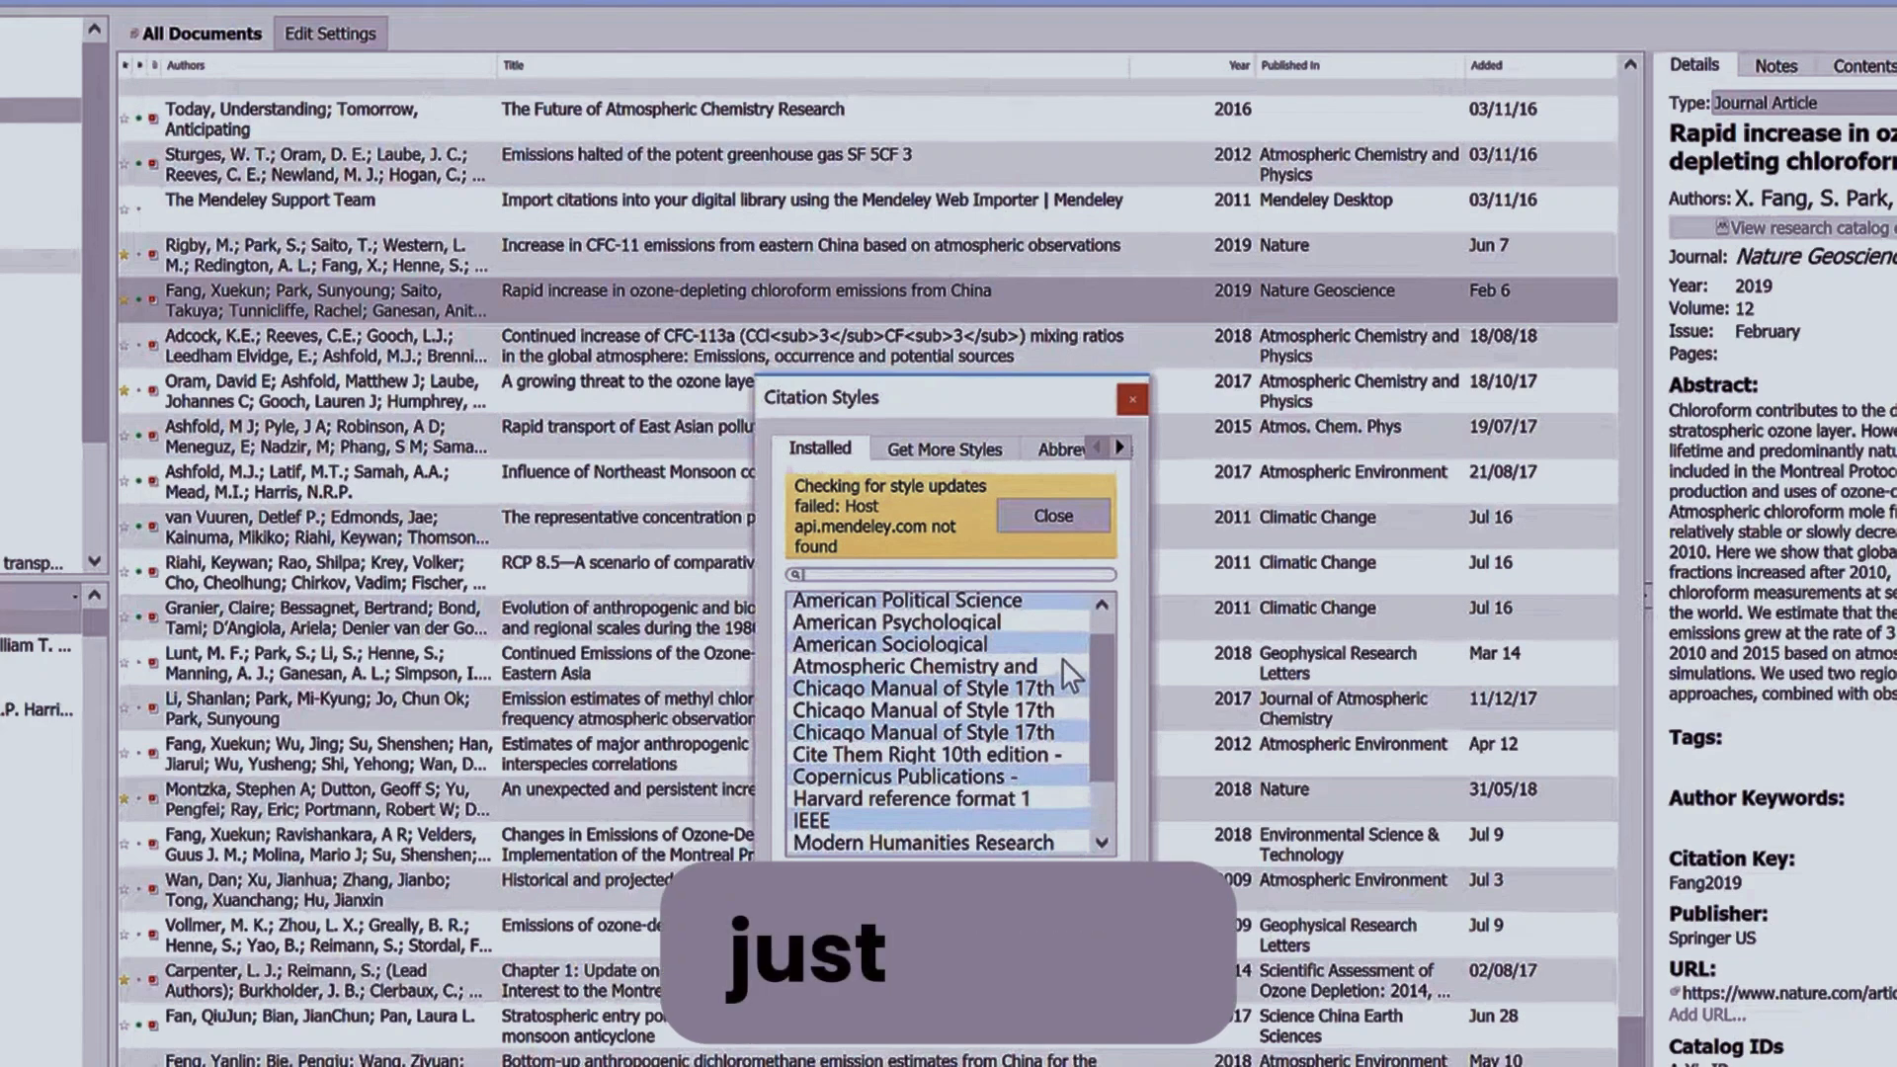
click(1134, 394)
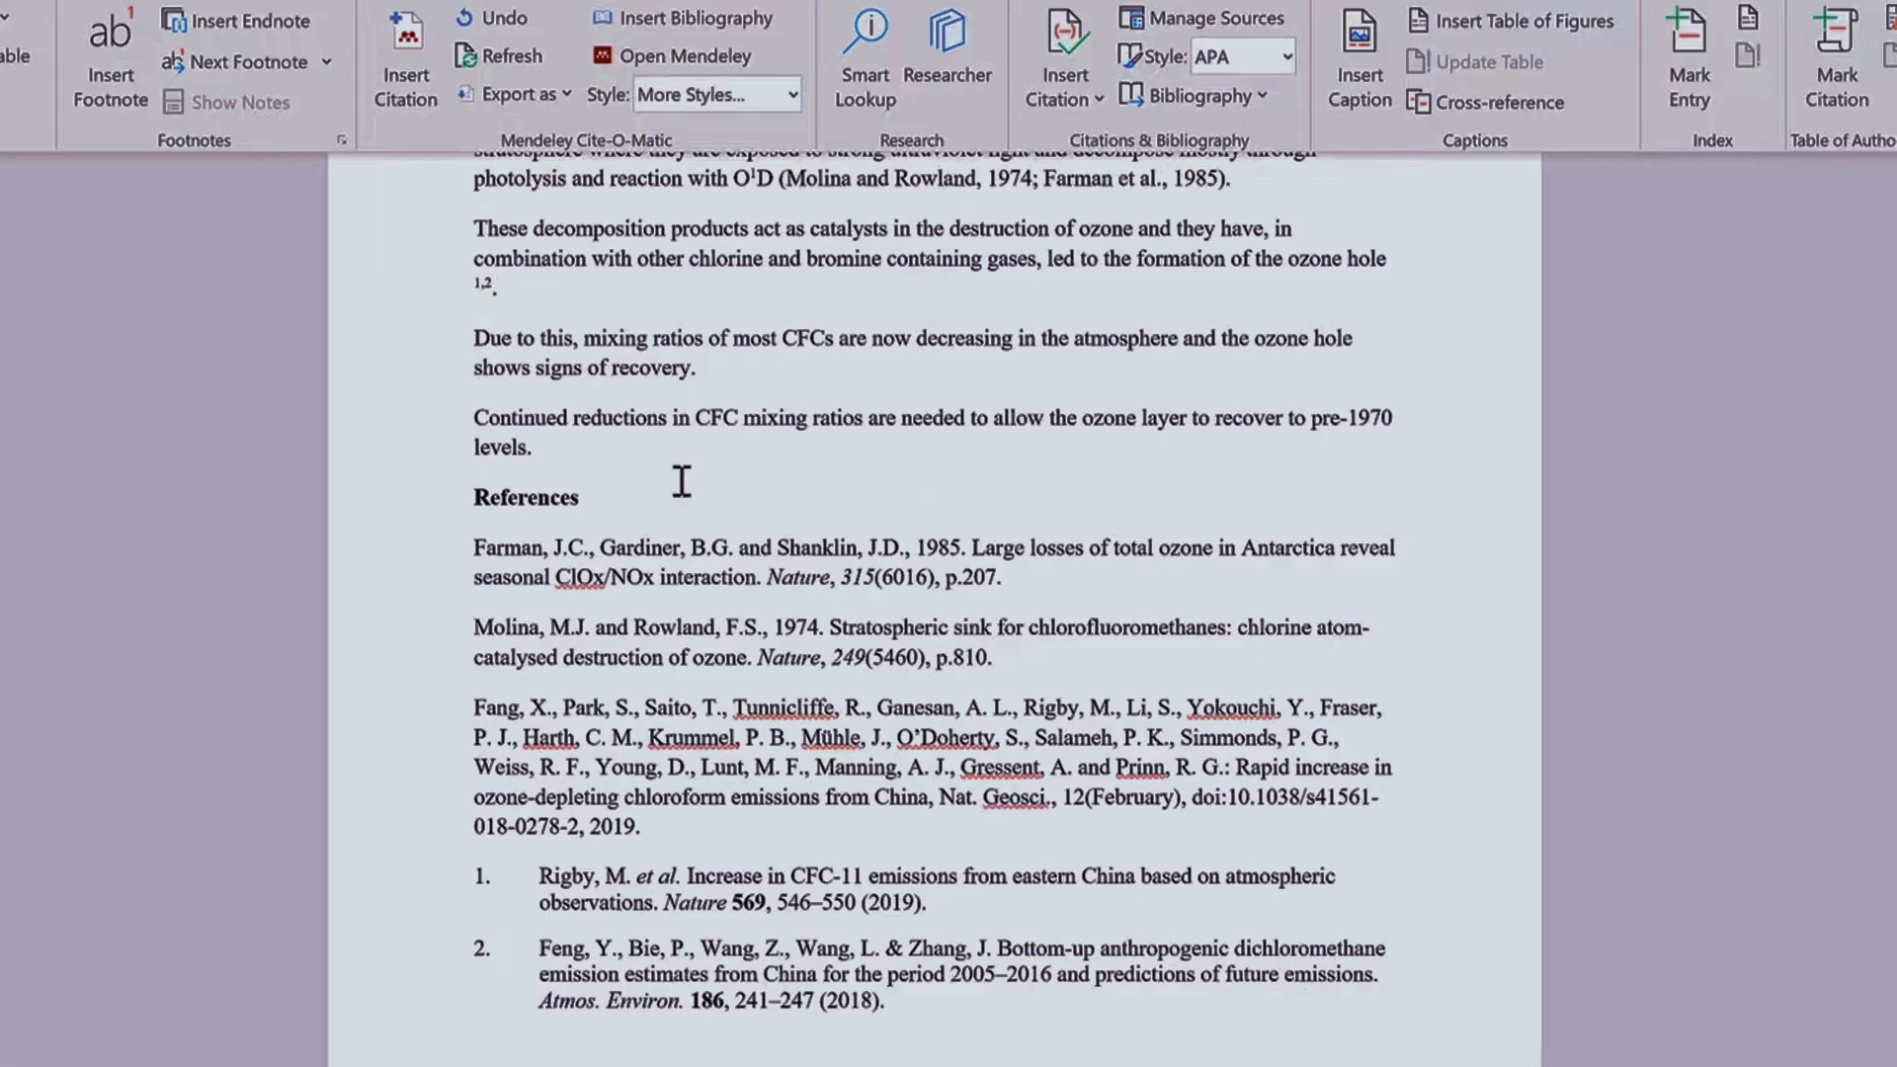
Step: Set the Mendeley citation style to the customised Copernicus Publications style and check the bibliography
click(791, 95)
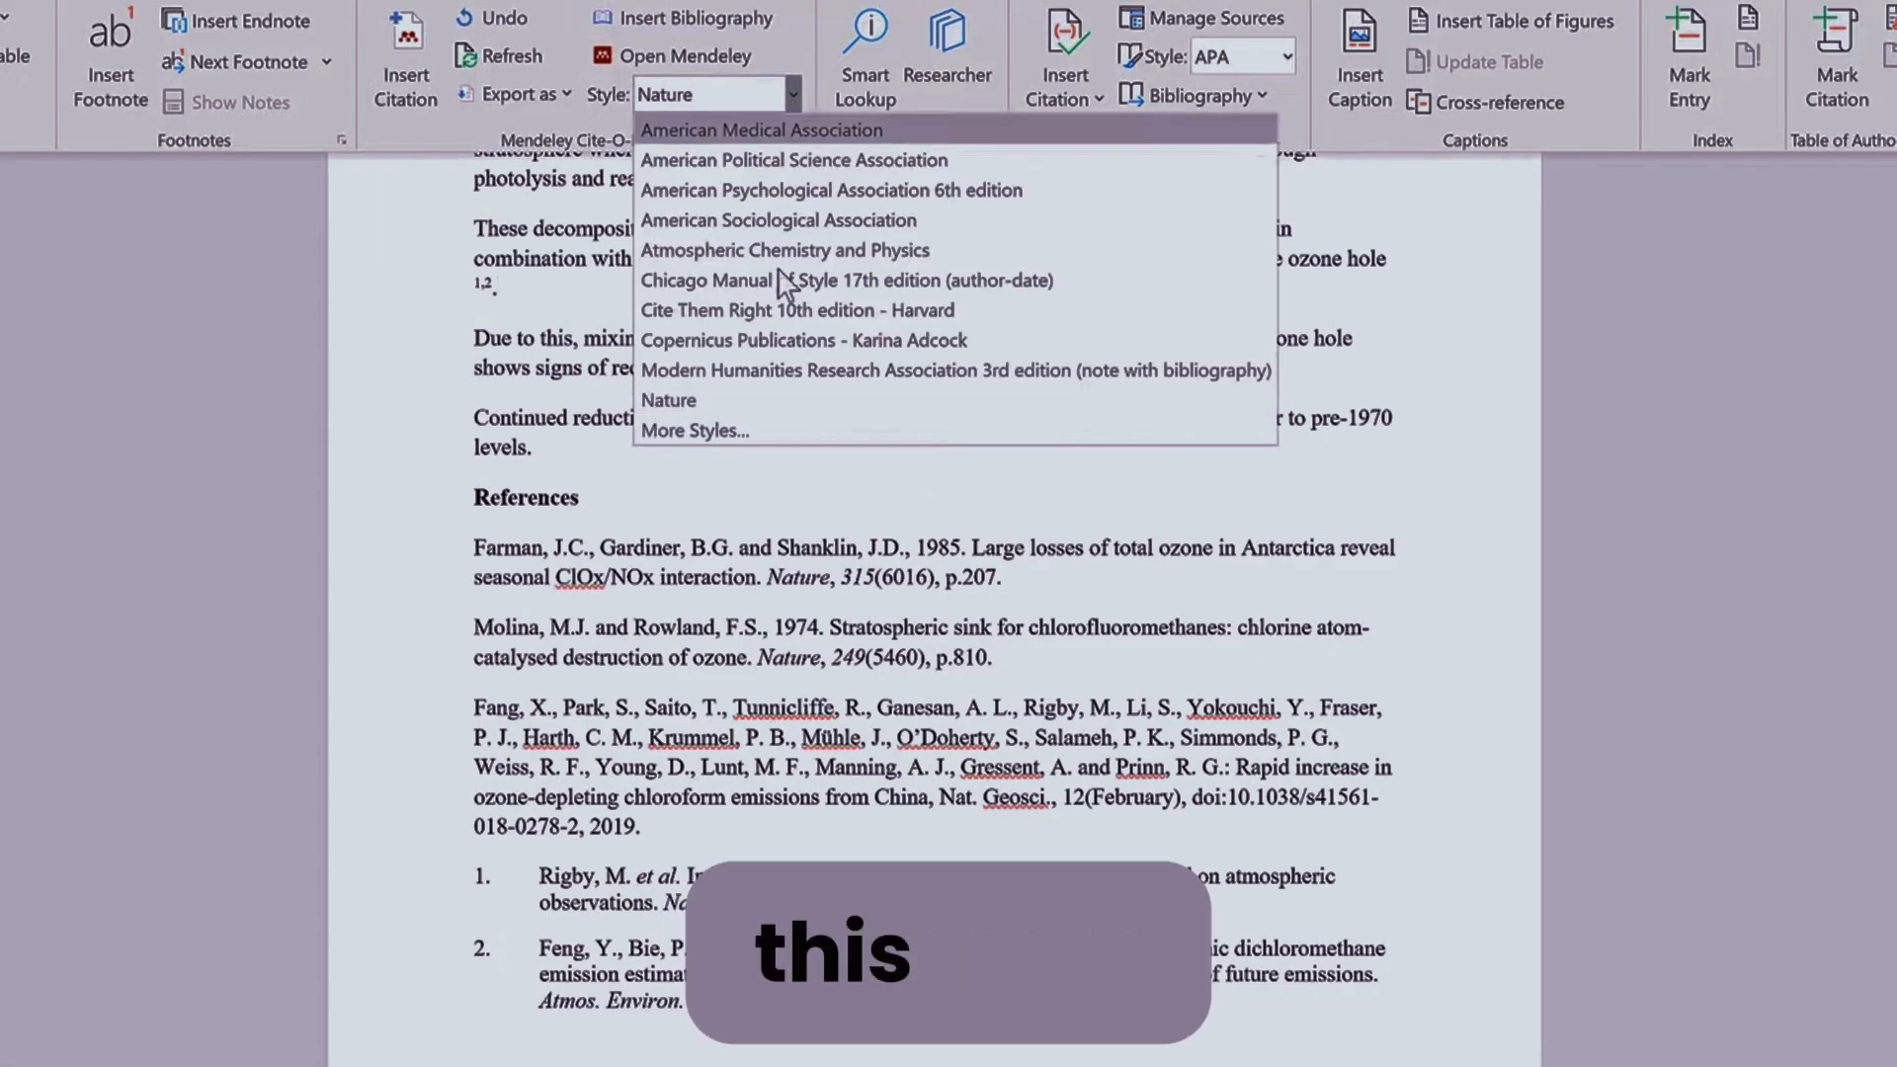
click(795, 339)
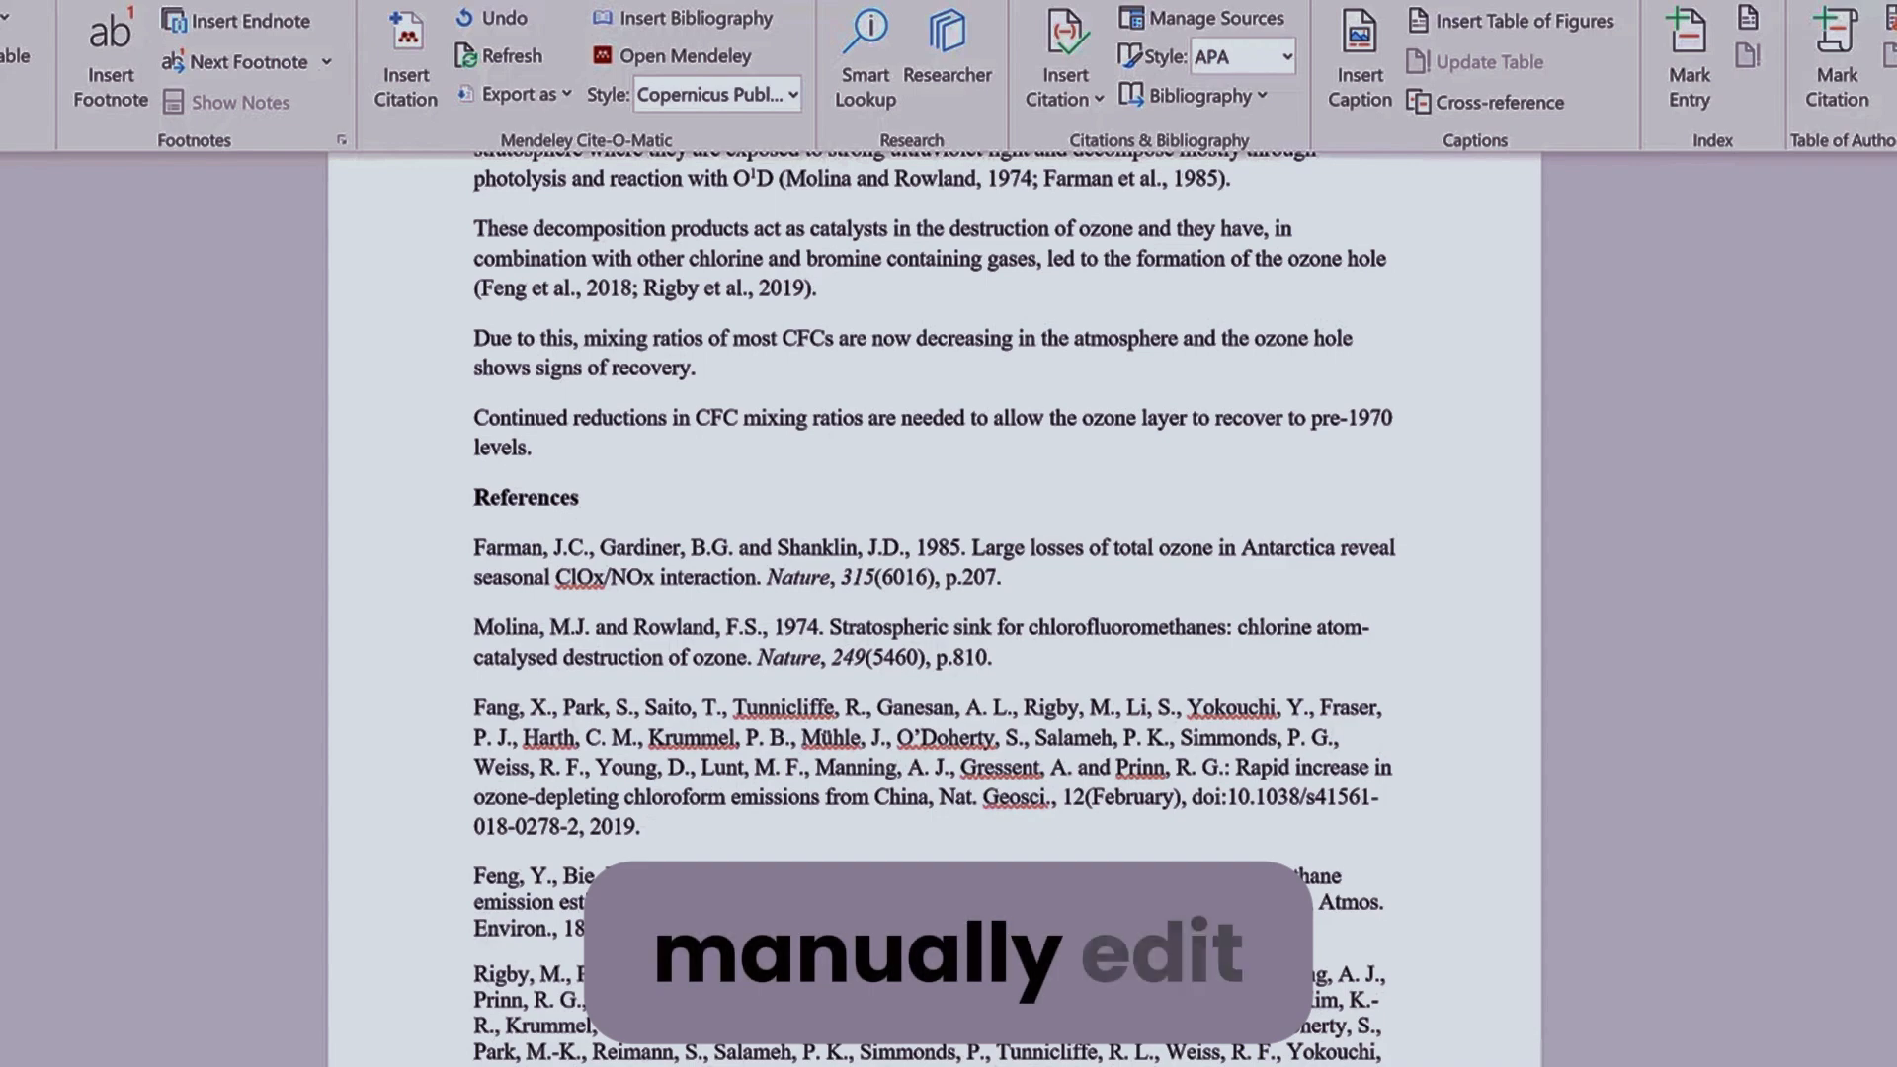
click(537, 1051)
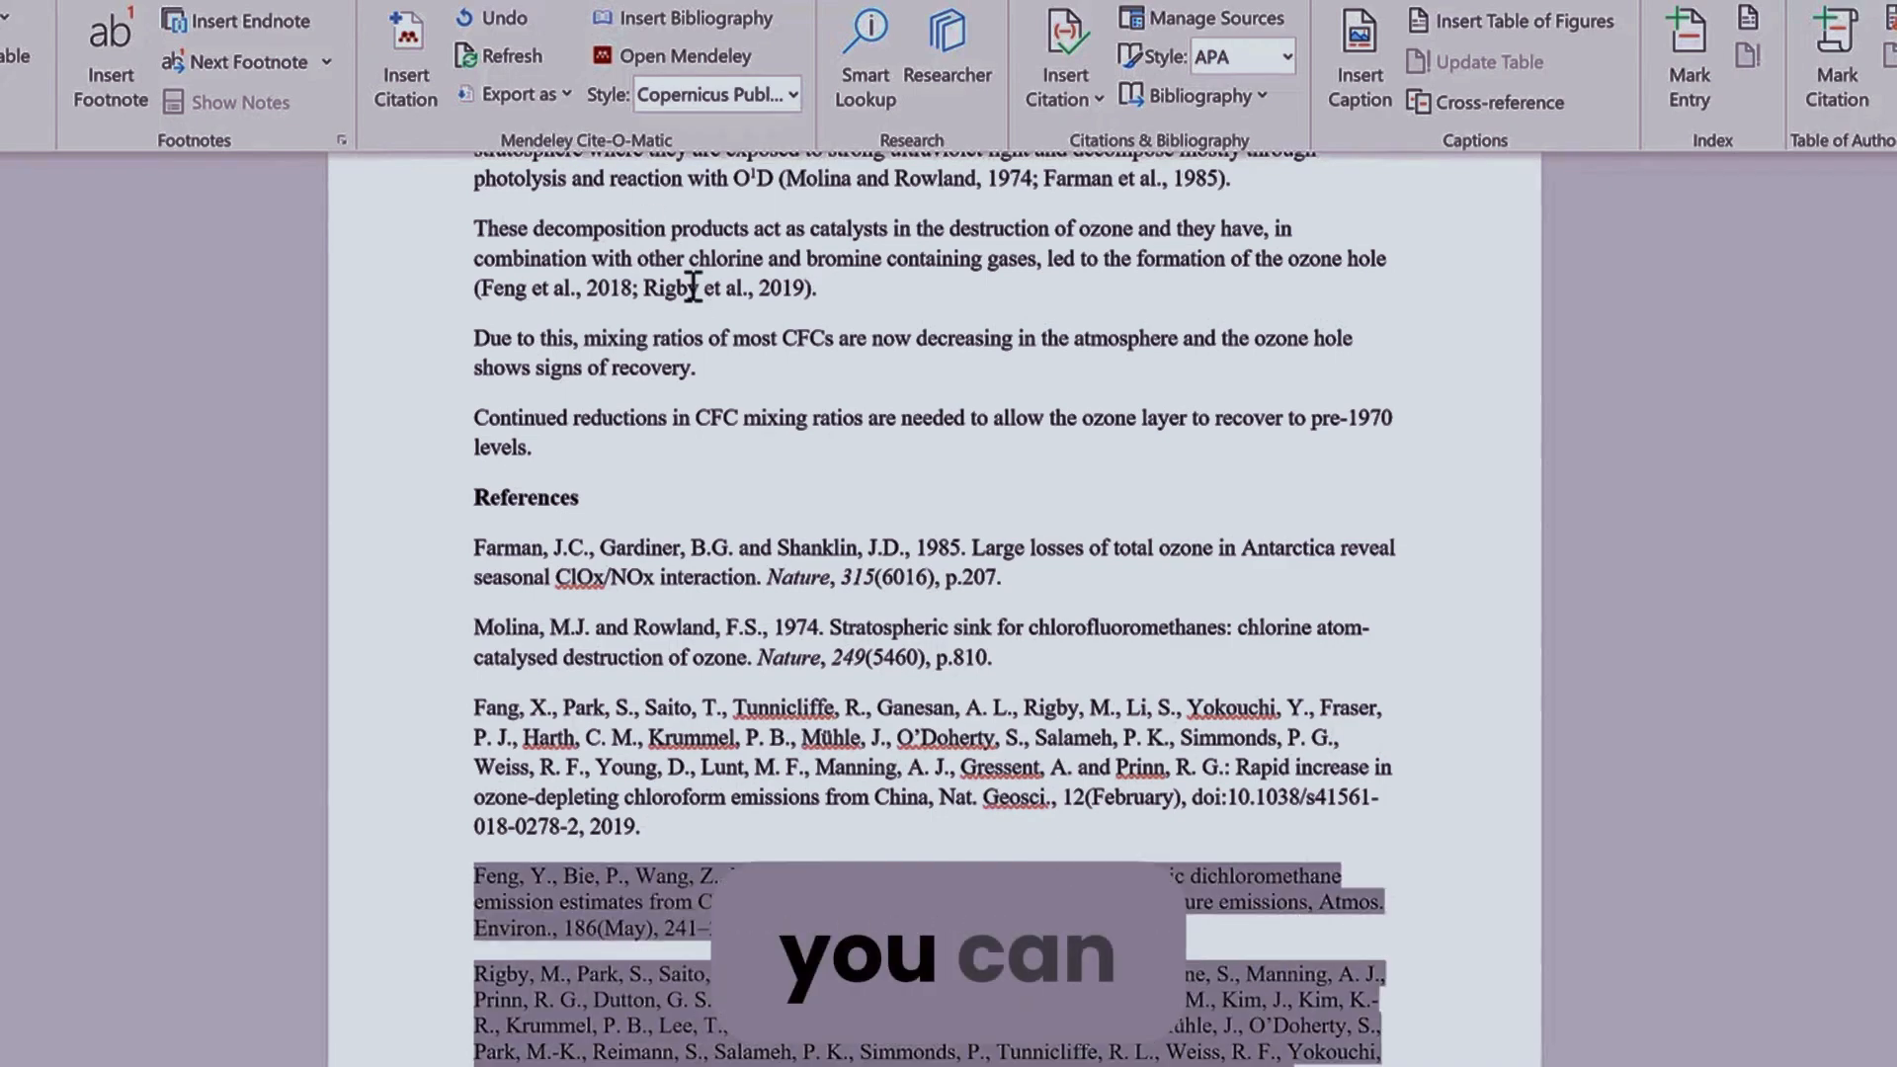
Step: Edit the Mendeley citation in the ozone hole paragraph to remove the 2018 reference
click(665, 301)
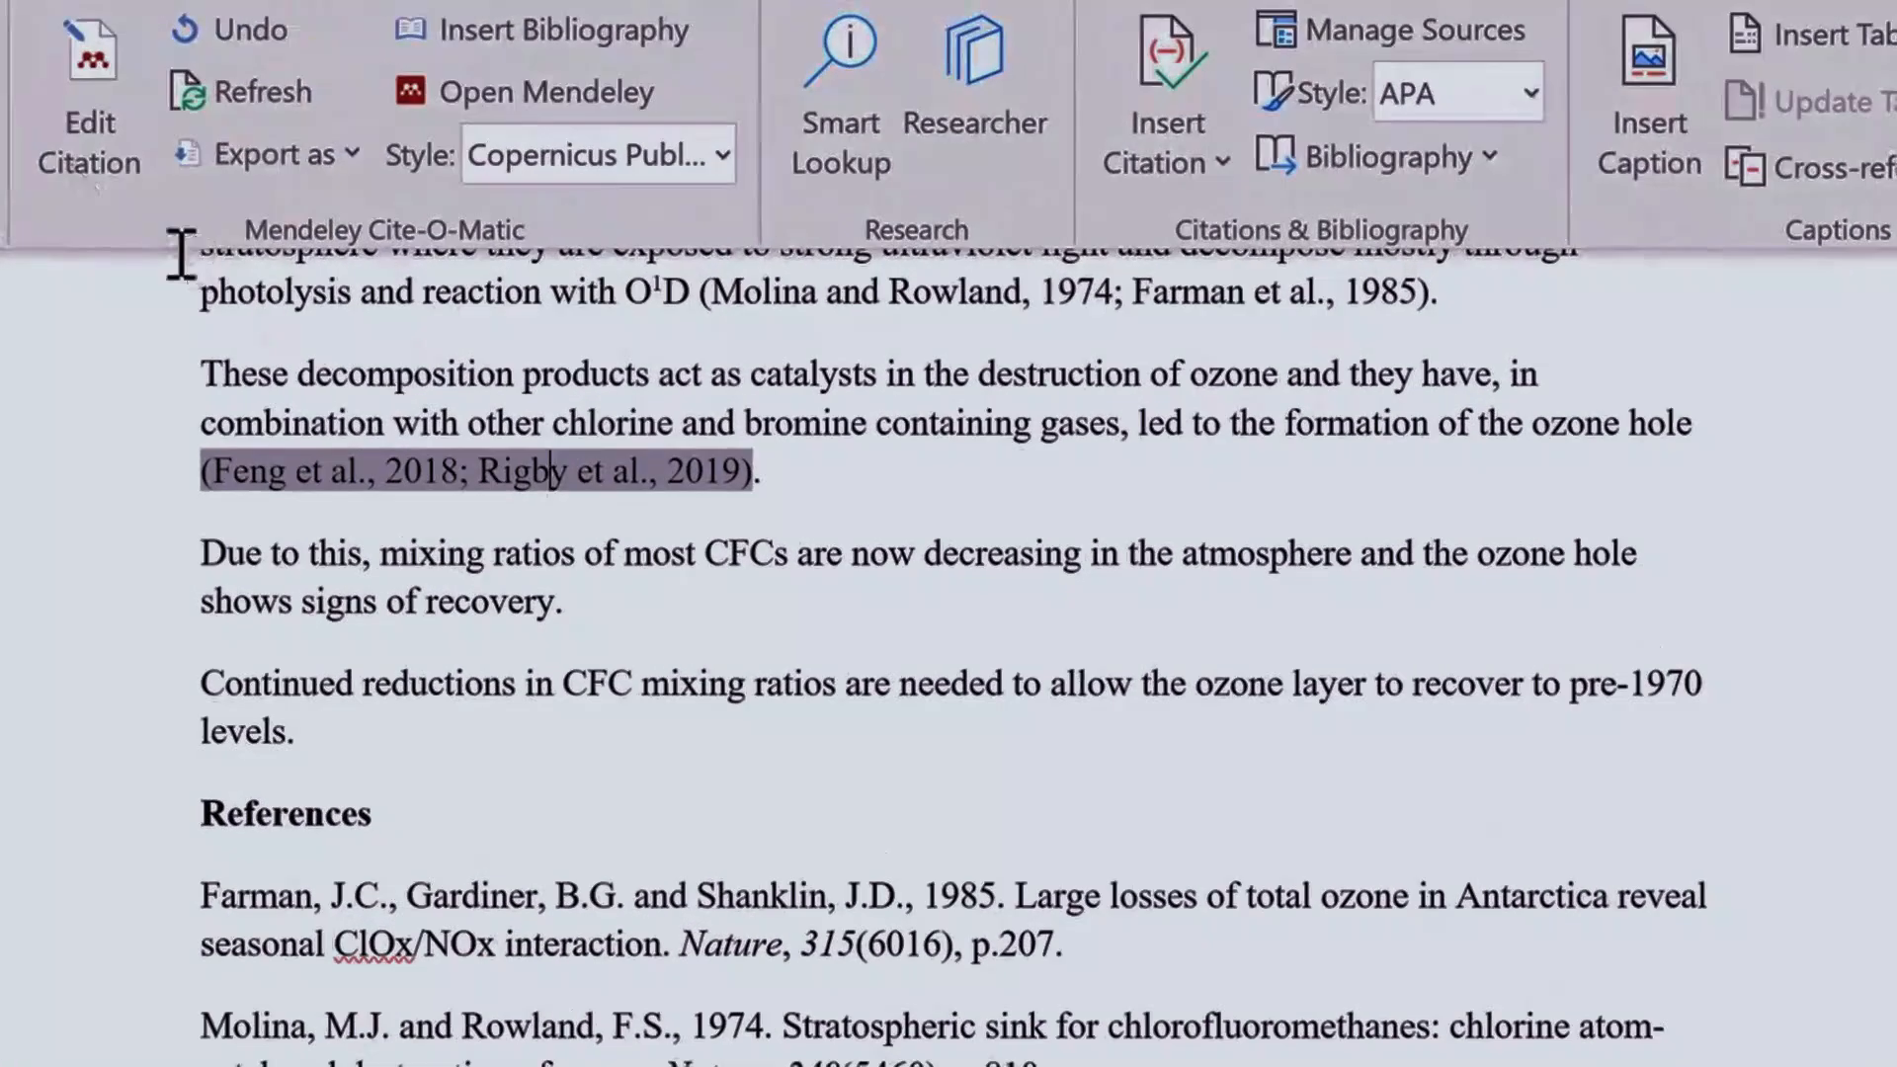
click(71, 118)
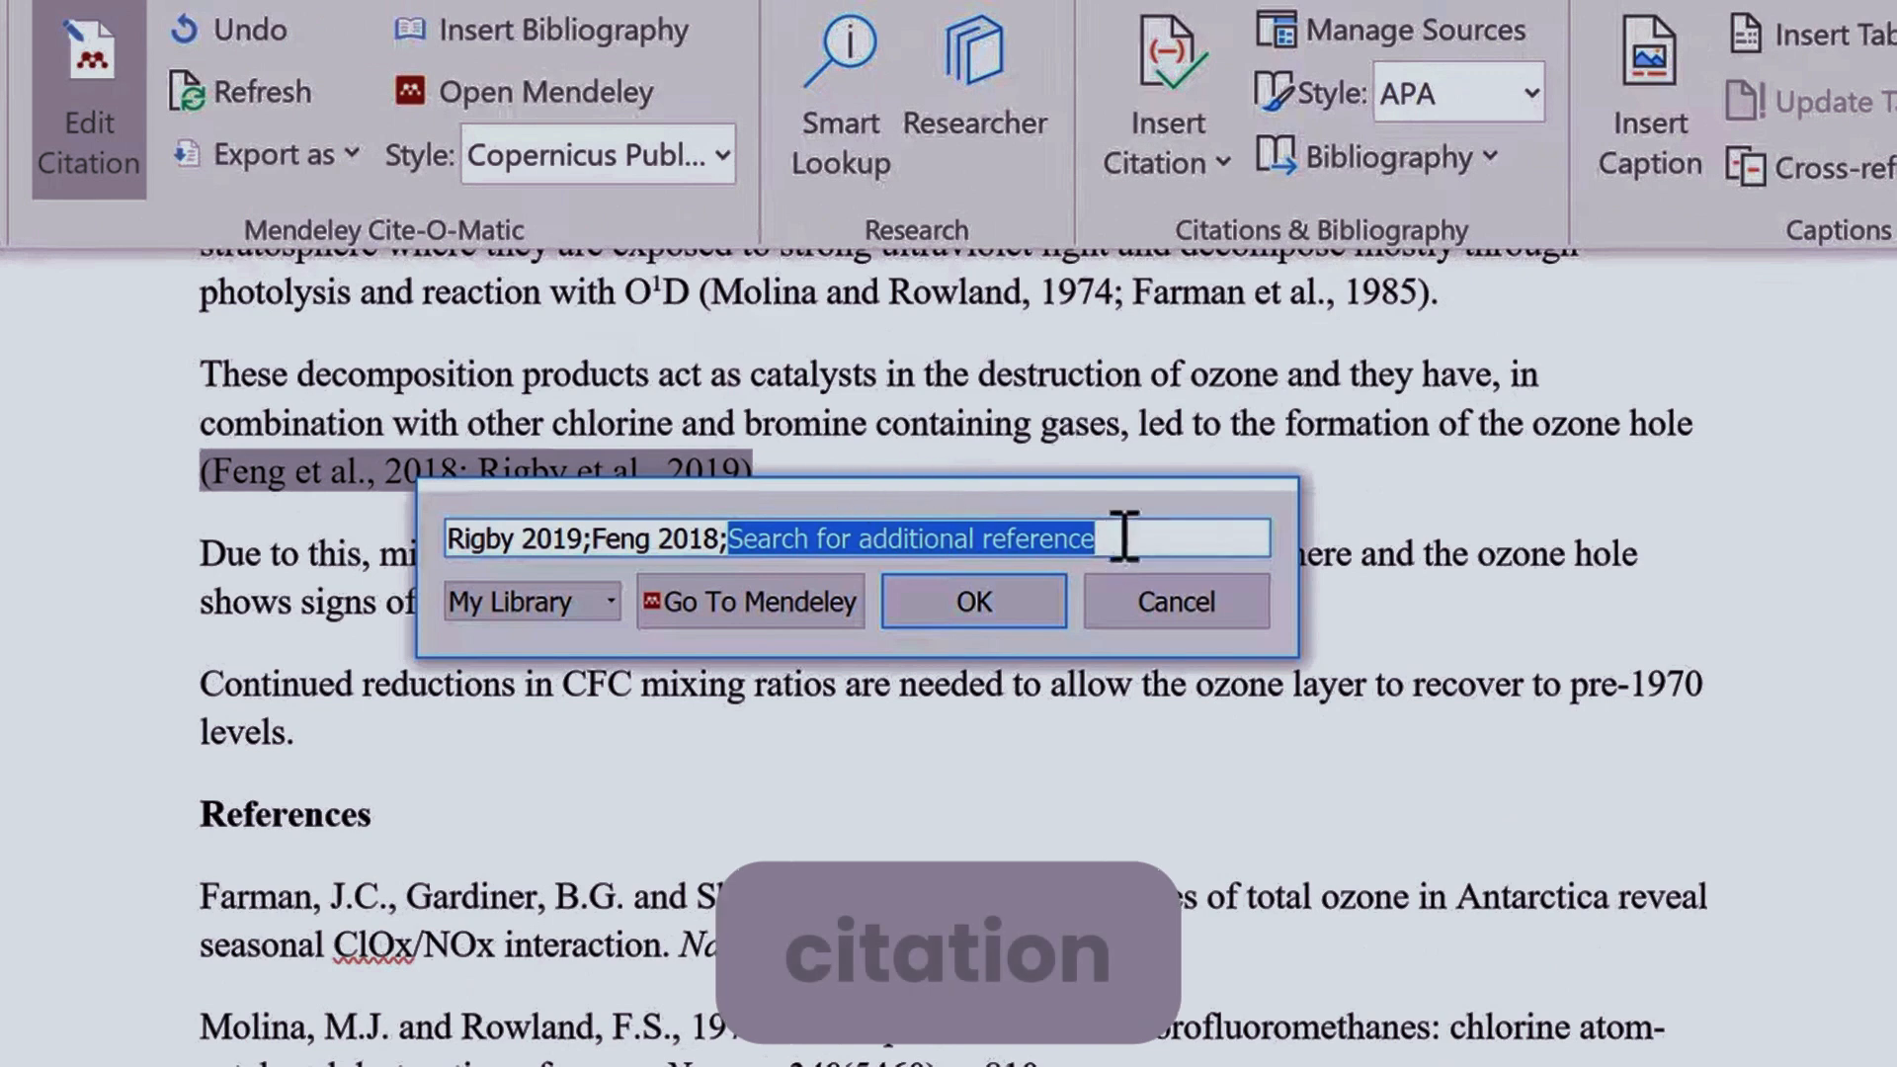
click(706, 538)
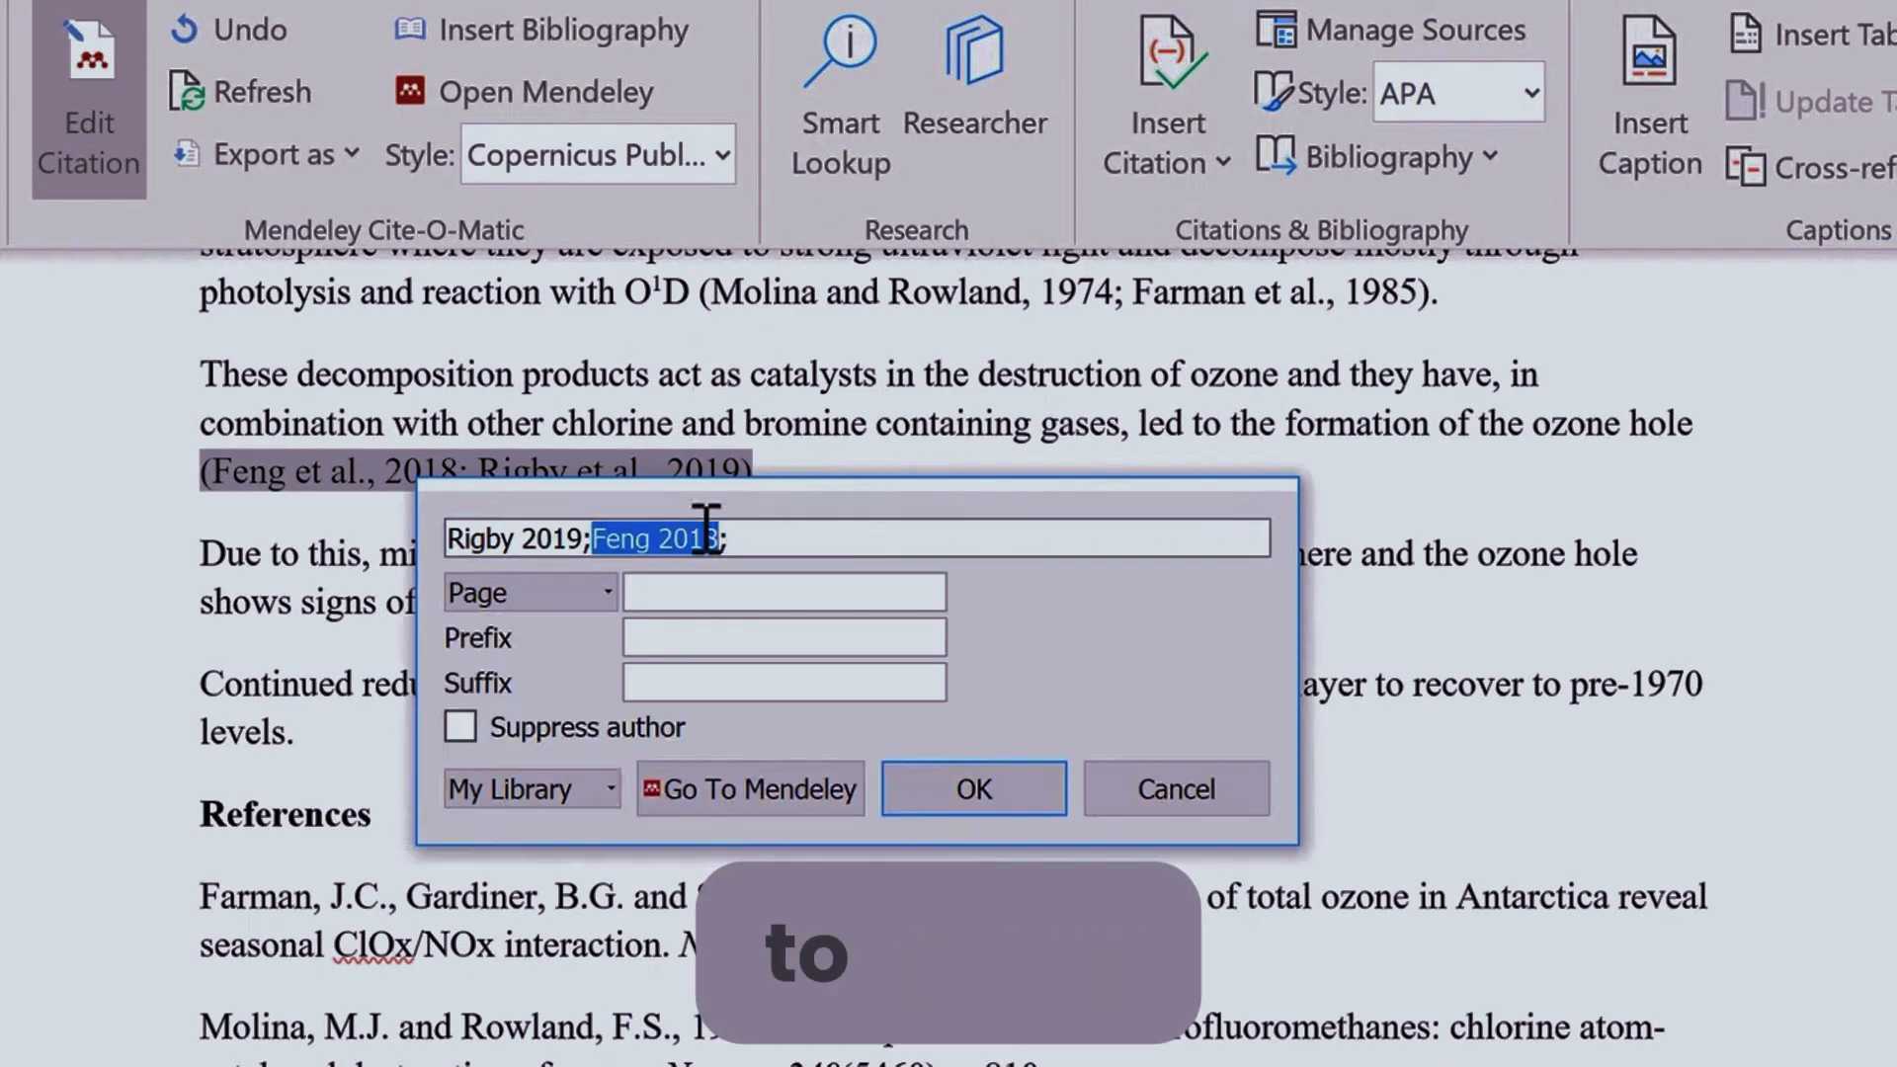
key(Delete)
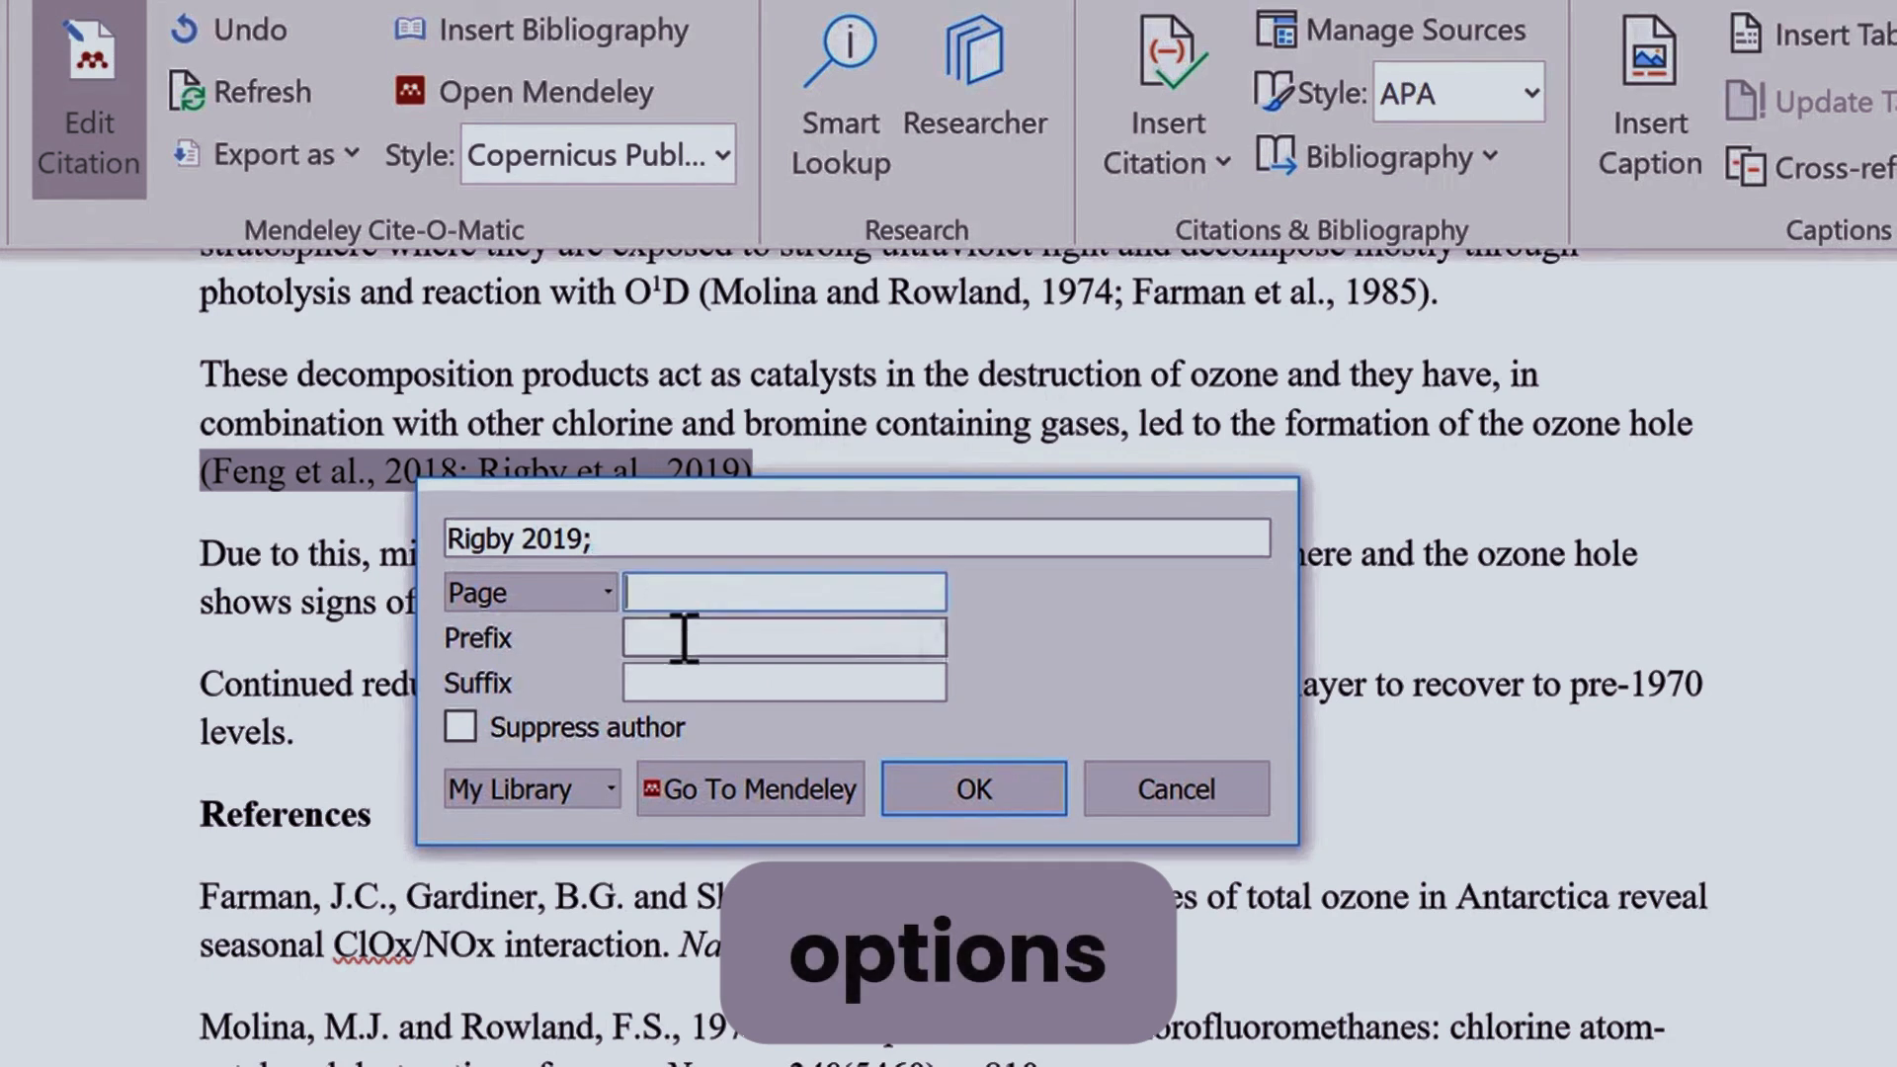
Step: Suppress the author of the remaining 2019 reference, add the prefix "e.g." and page 4, and apply the citation changes
click(471, 735)
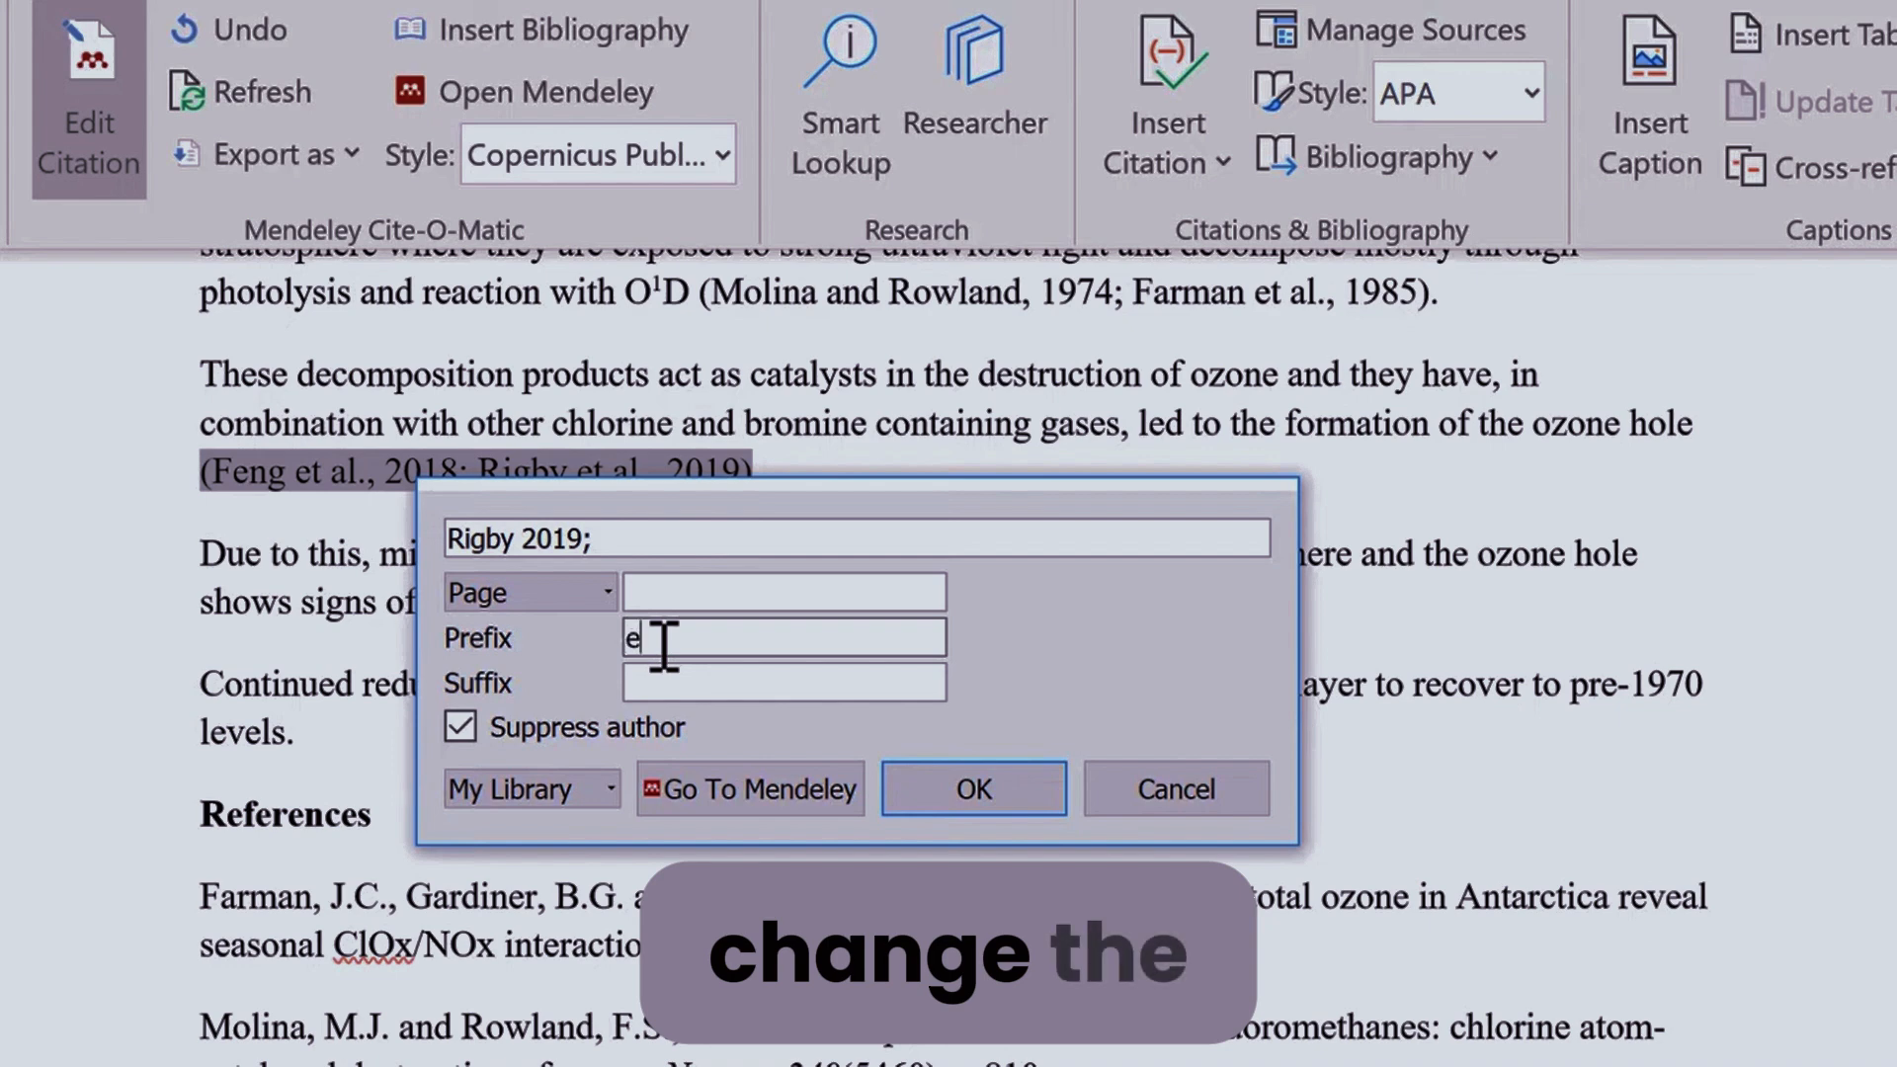
text(.g.)
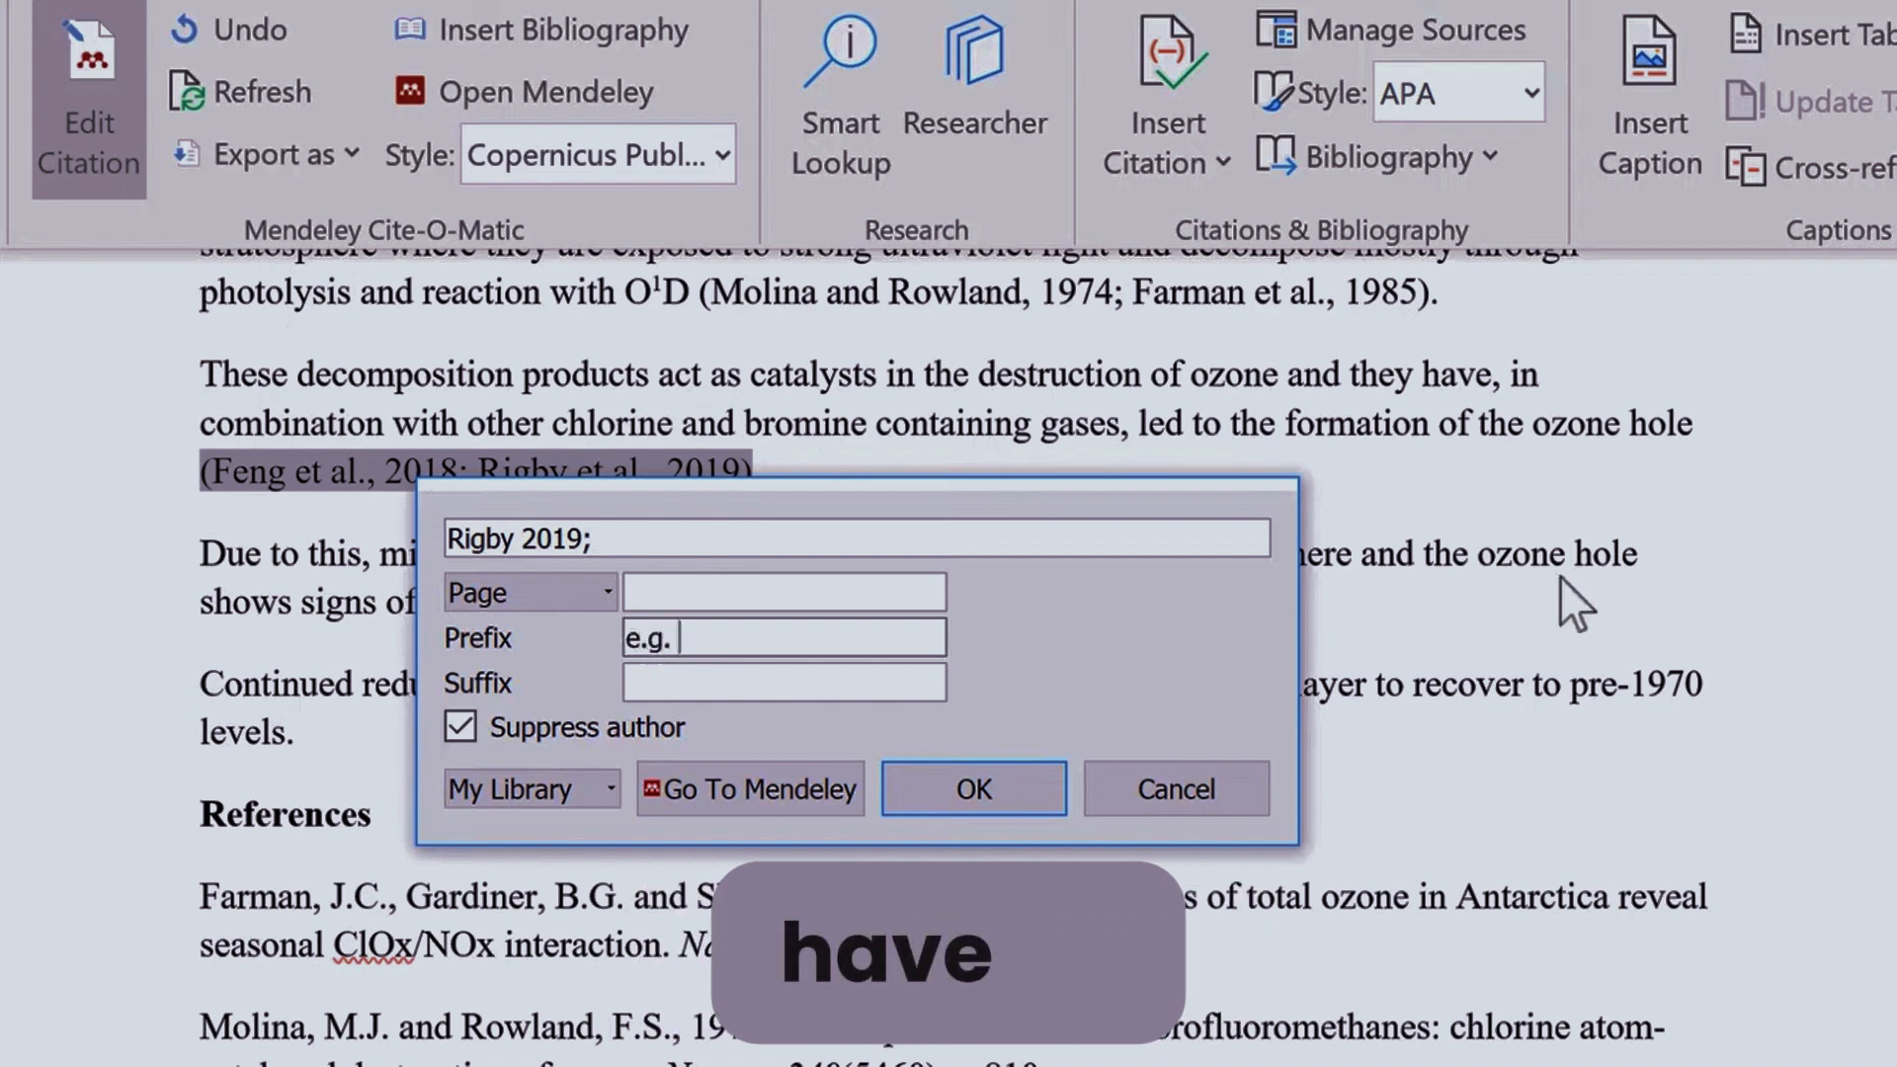
click(593, 593)
scroll(557, 804, down, 2)
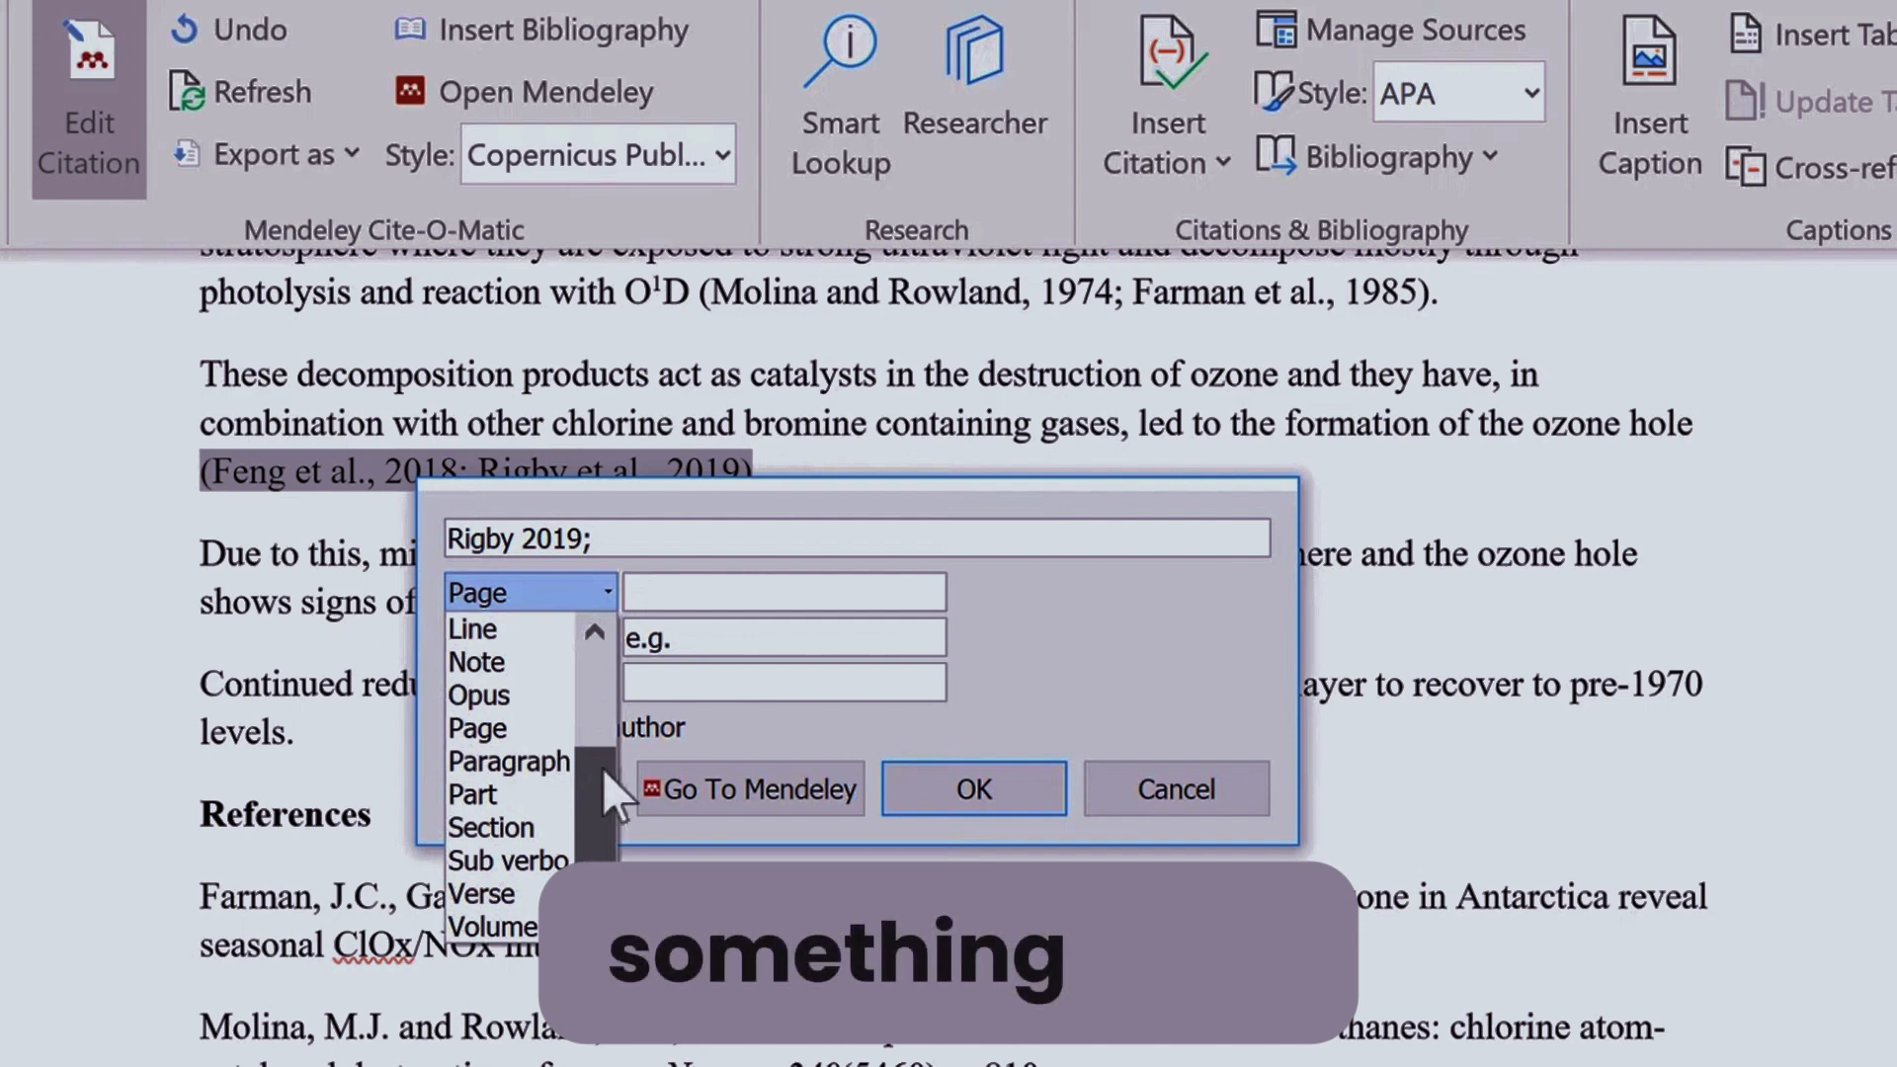
drag(602, 768, 607, 851)
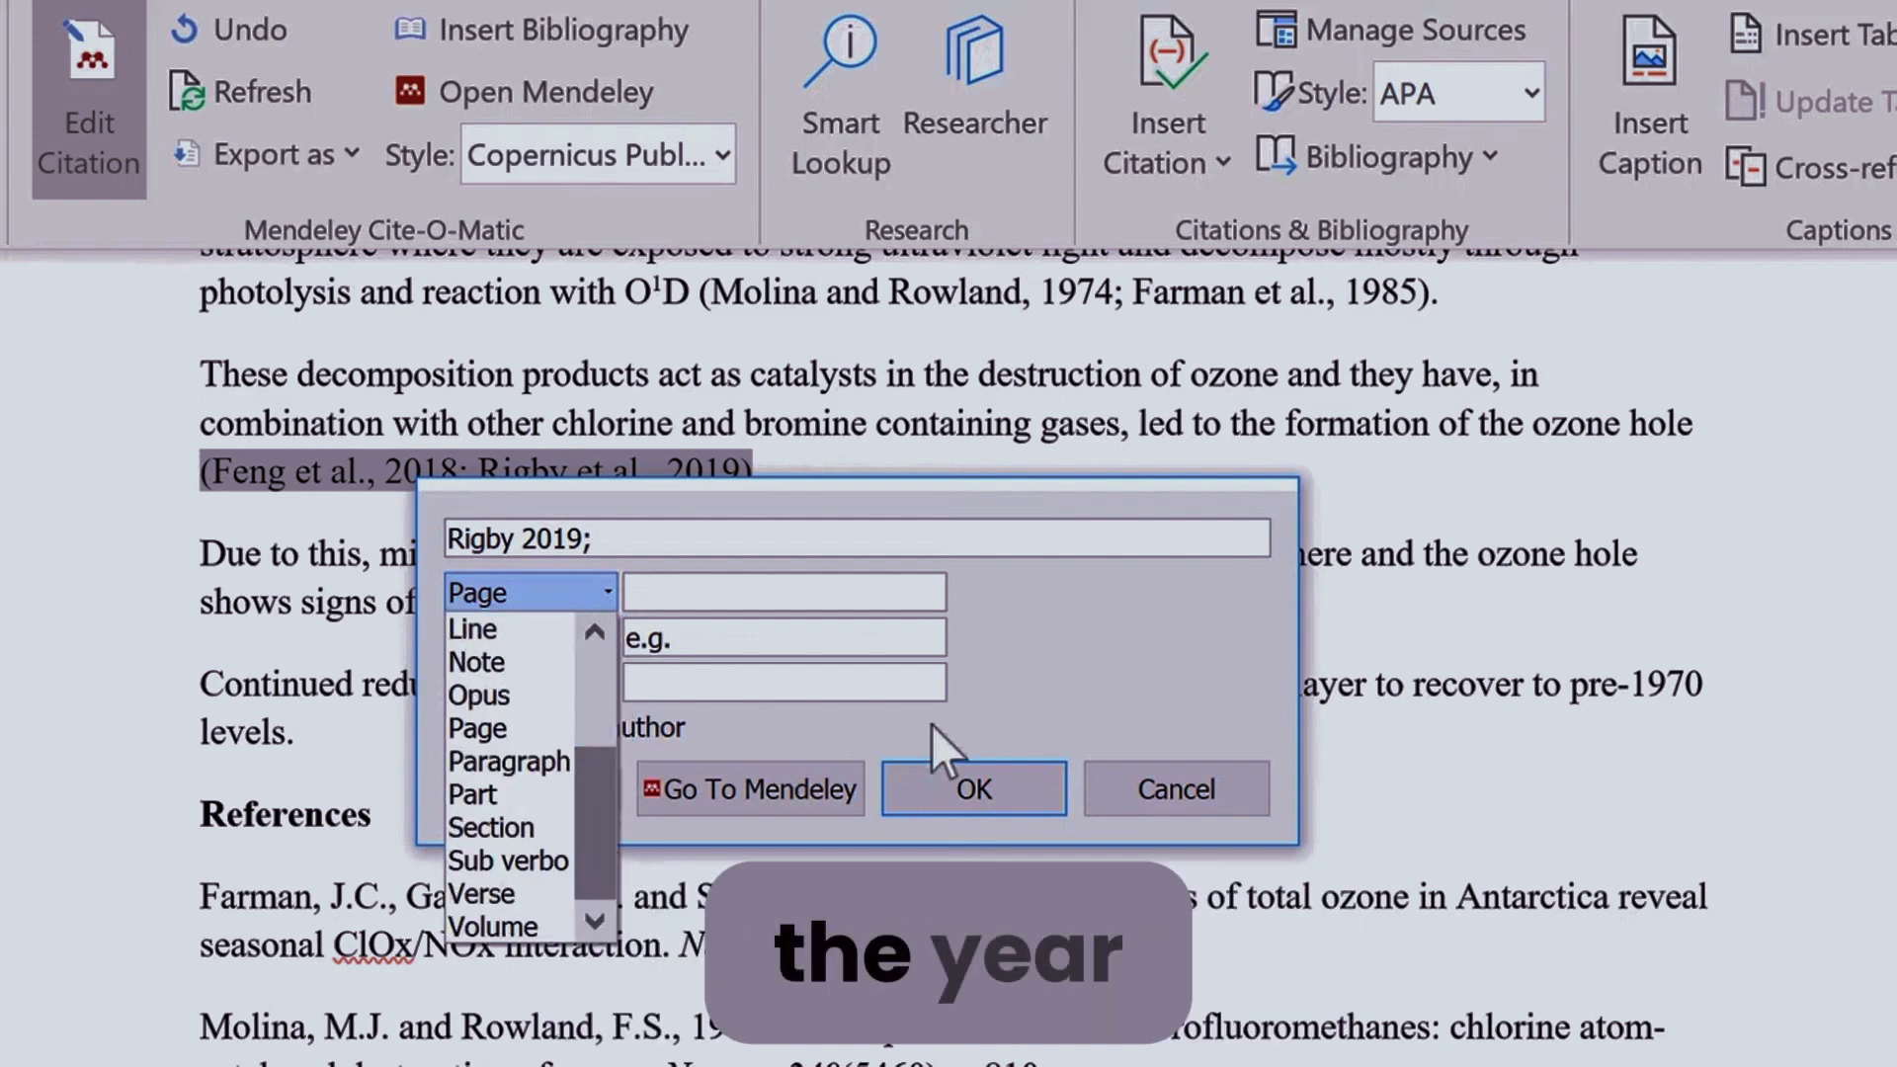
click(870, 614)
click(833, 592)
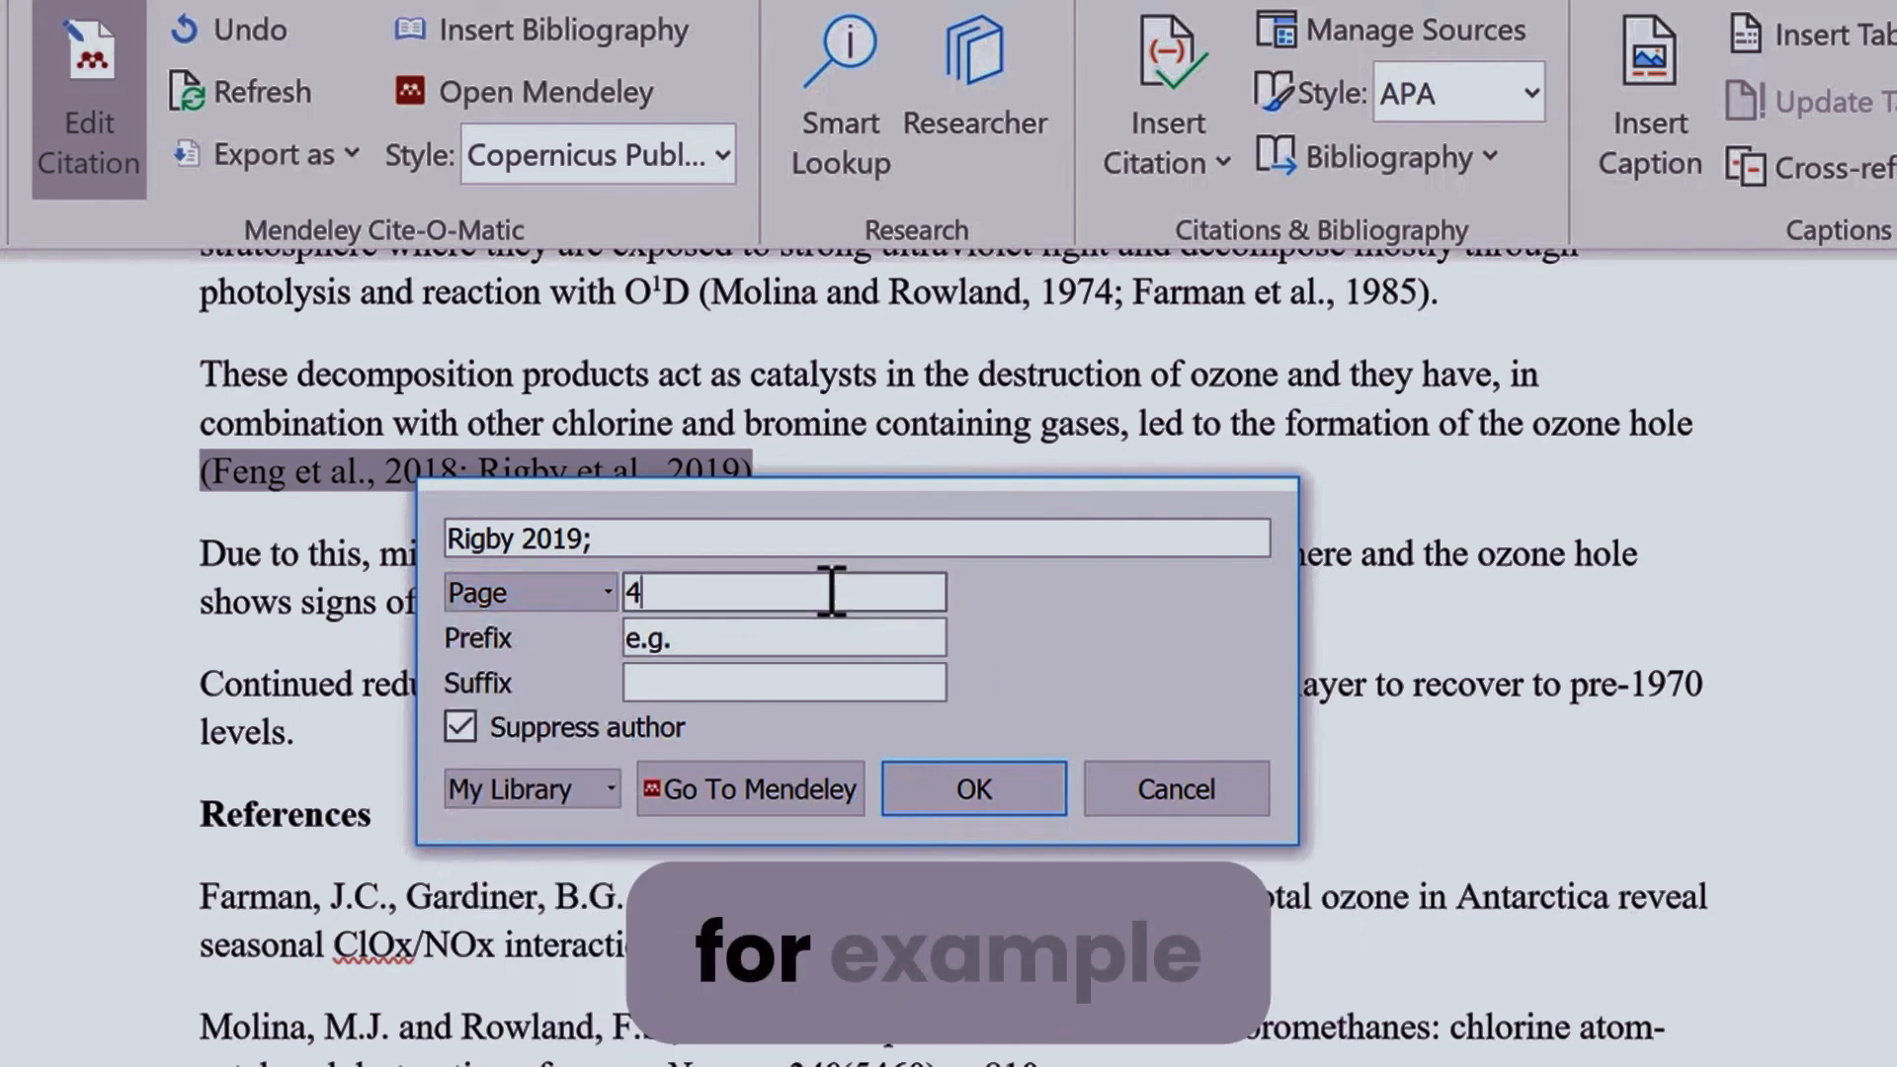
click(986, 775)
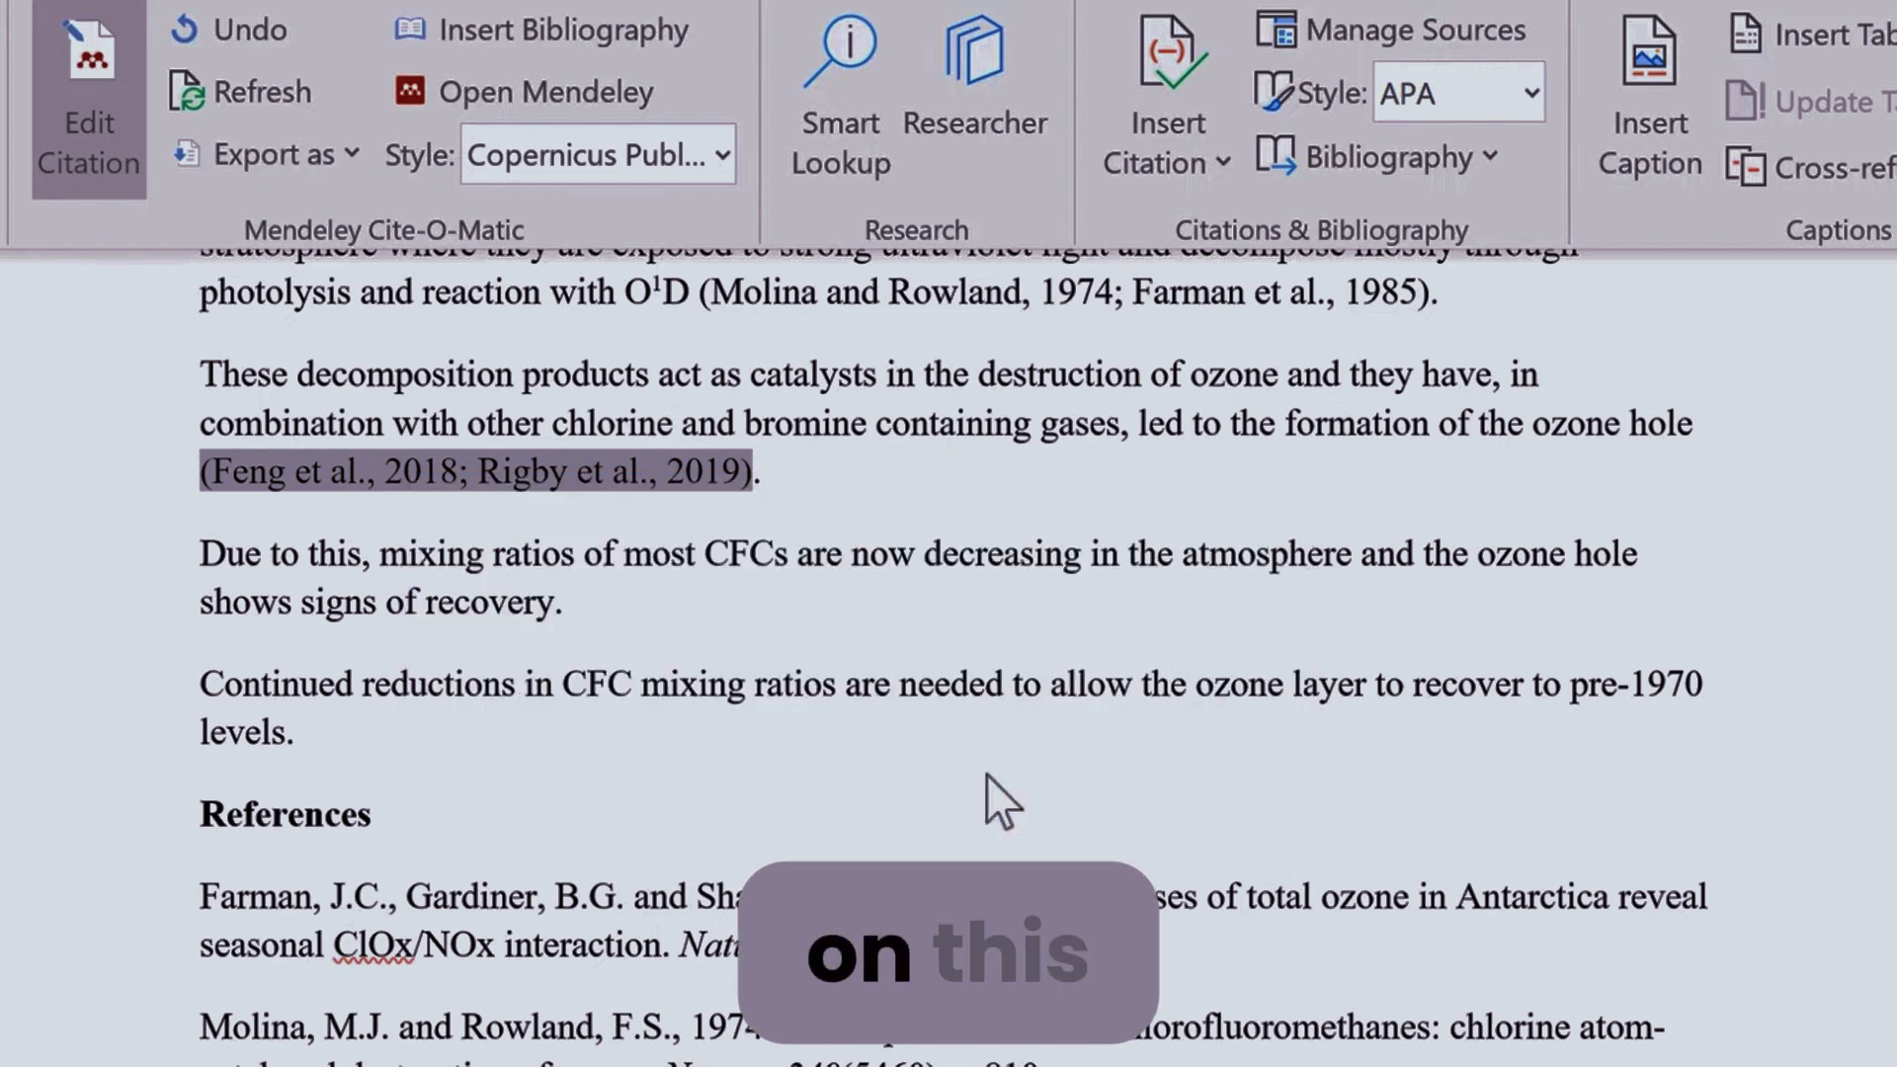
click(506, 447)
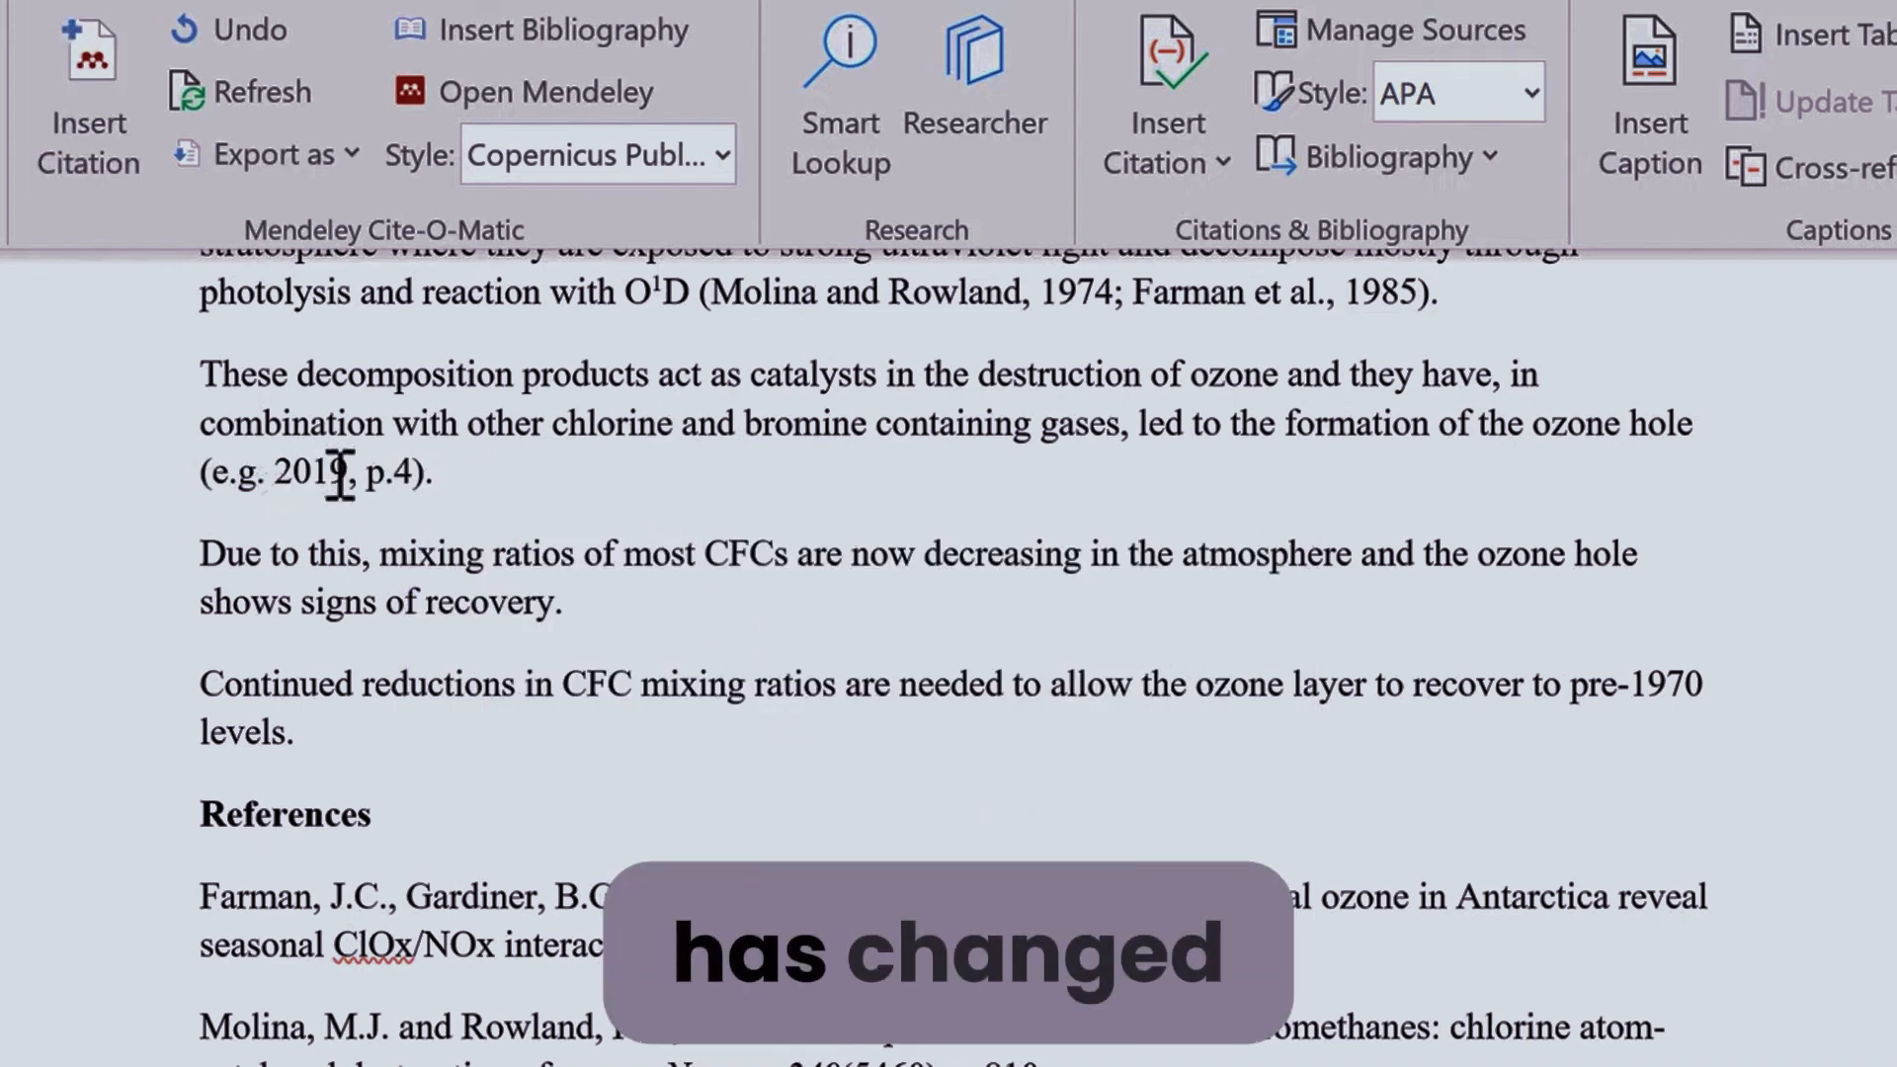
Step: Manually replace the "e.g." prefix inside the in-text citation with the first author's surname before 2019
click(353, 475)
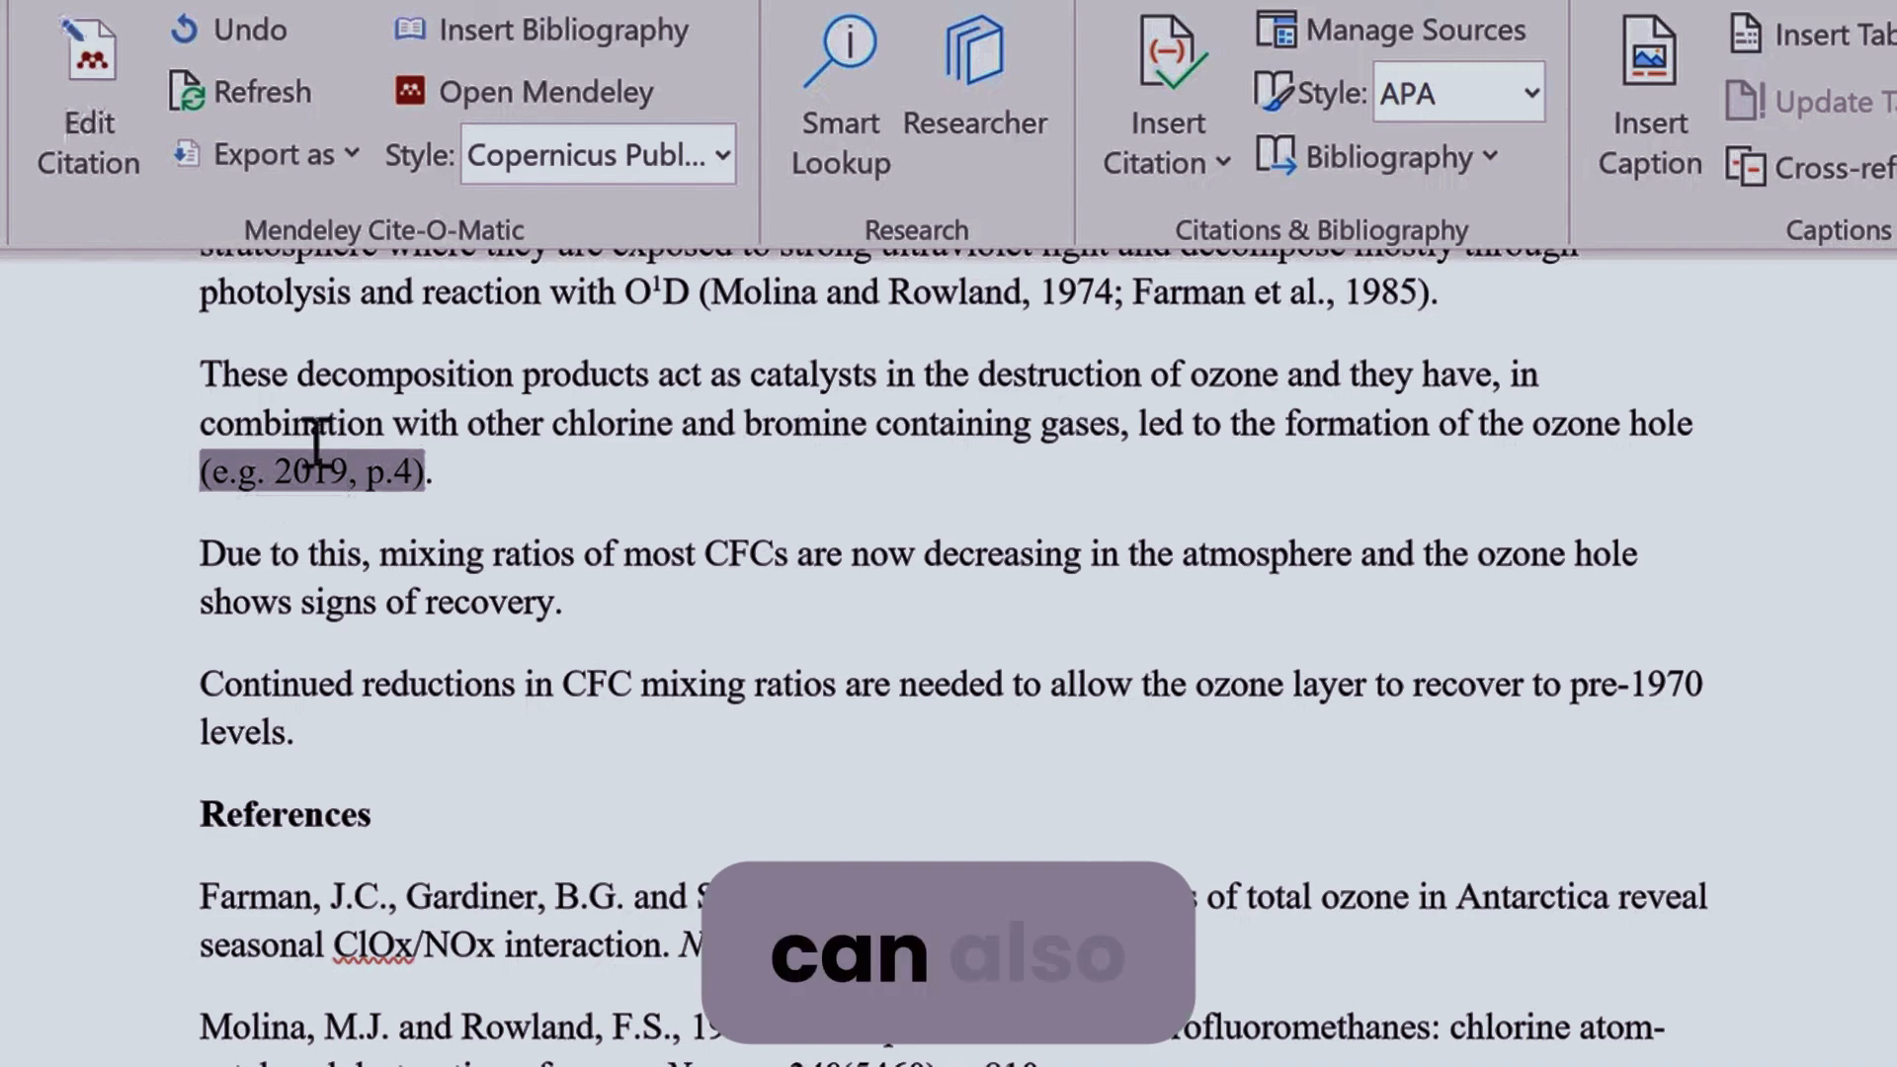
click(275, 475)
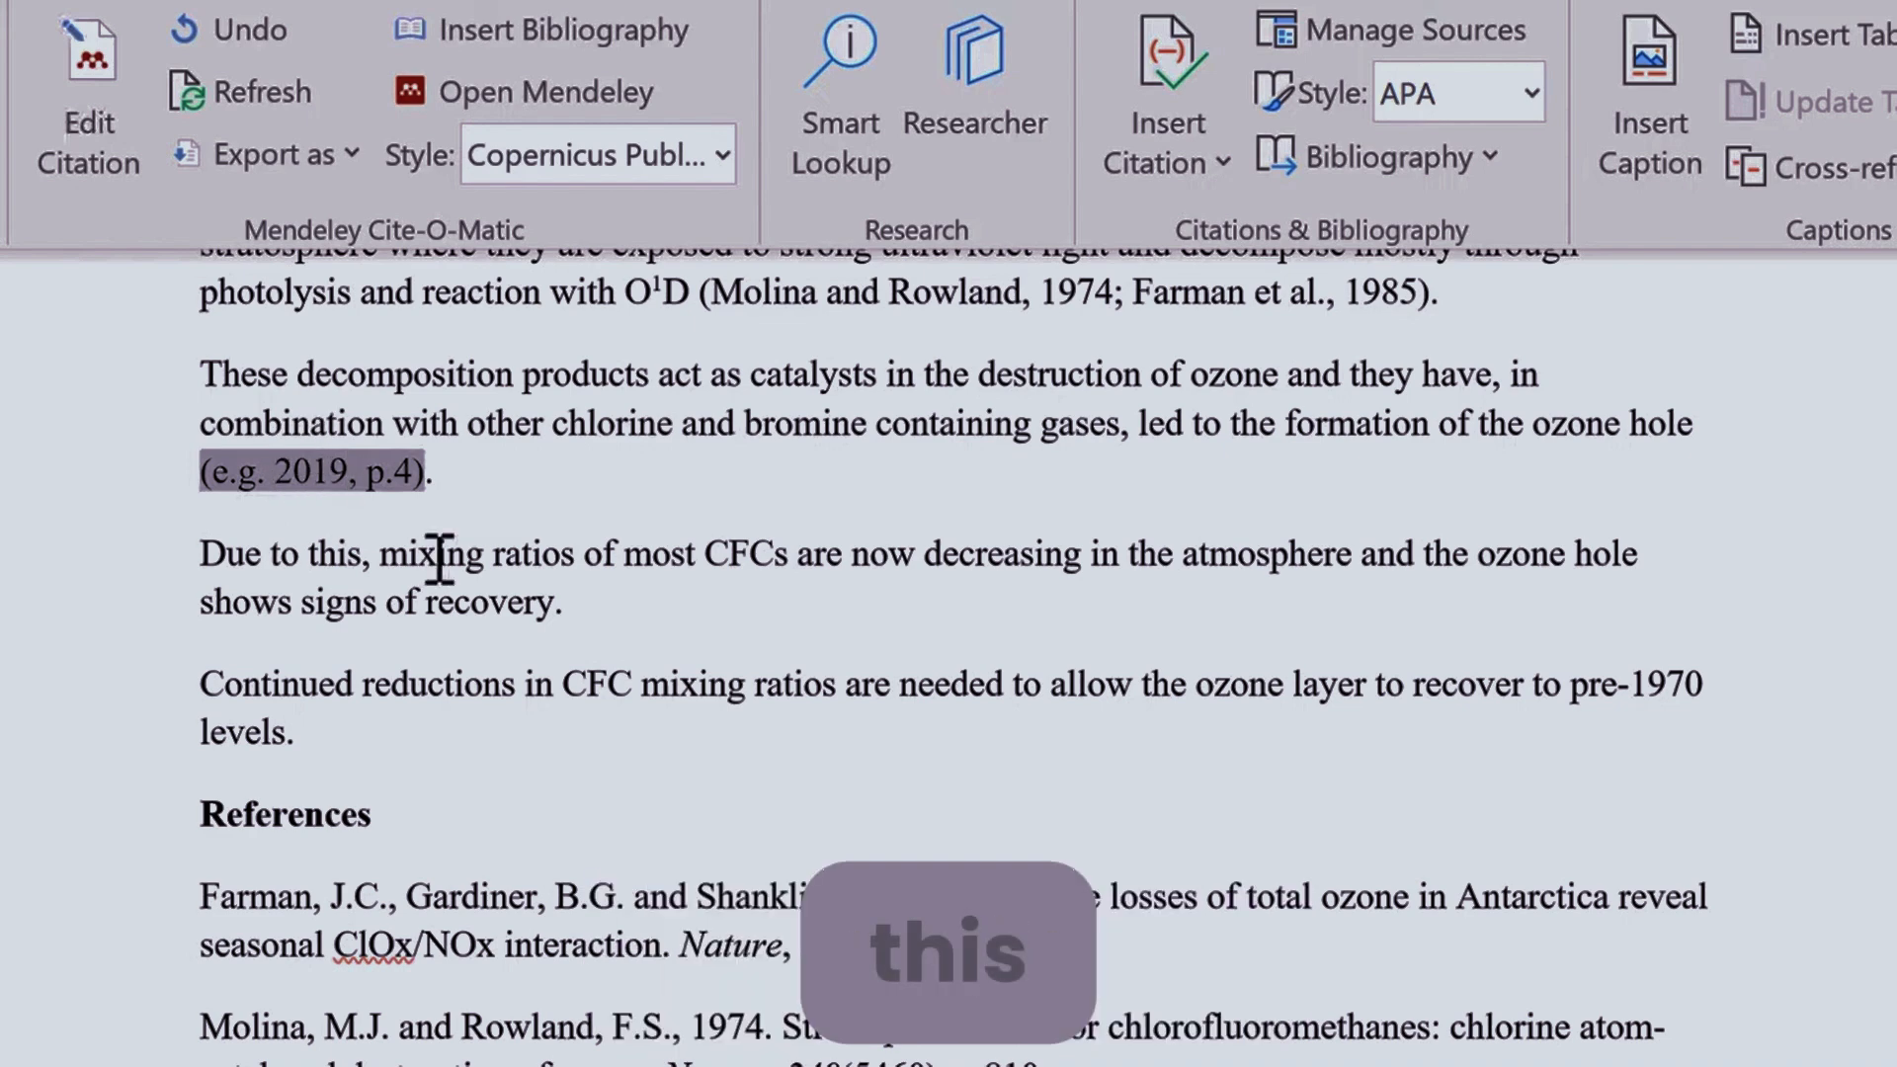
key(BackSpace)
key(BackSpace)
key(BackSpace)
key(BackSpace)
key(BackSpace)
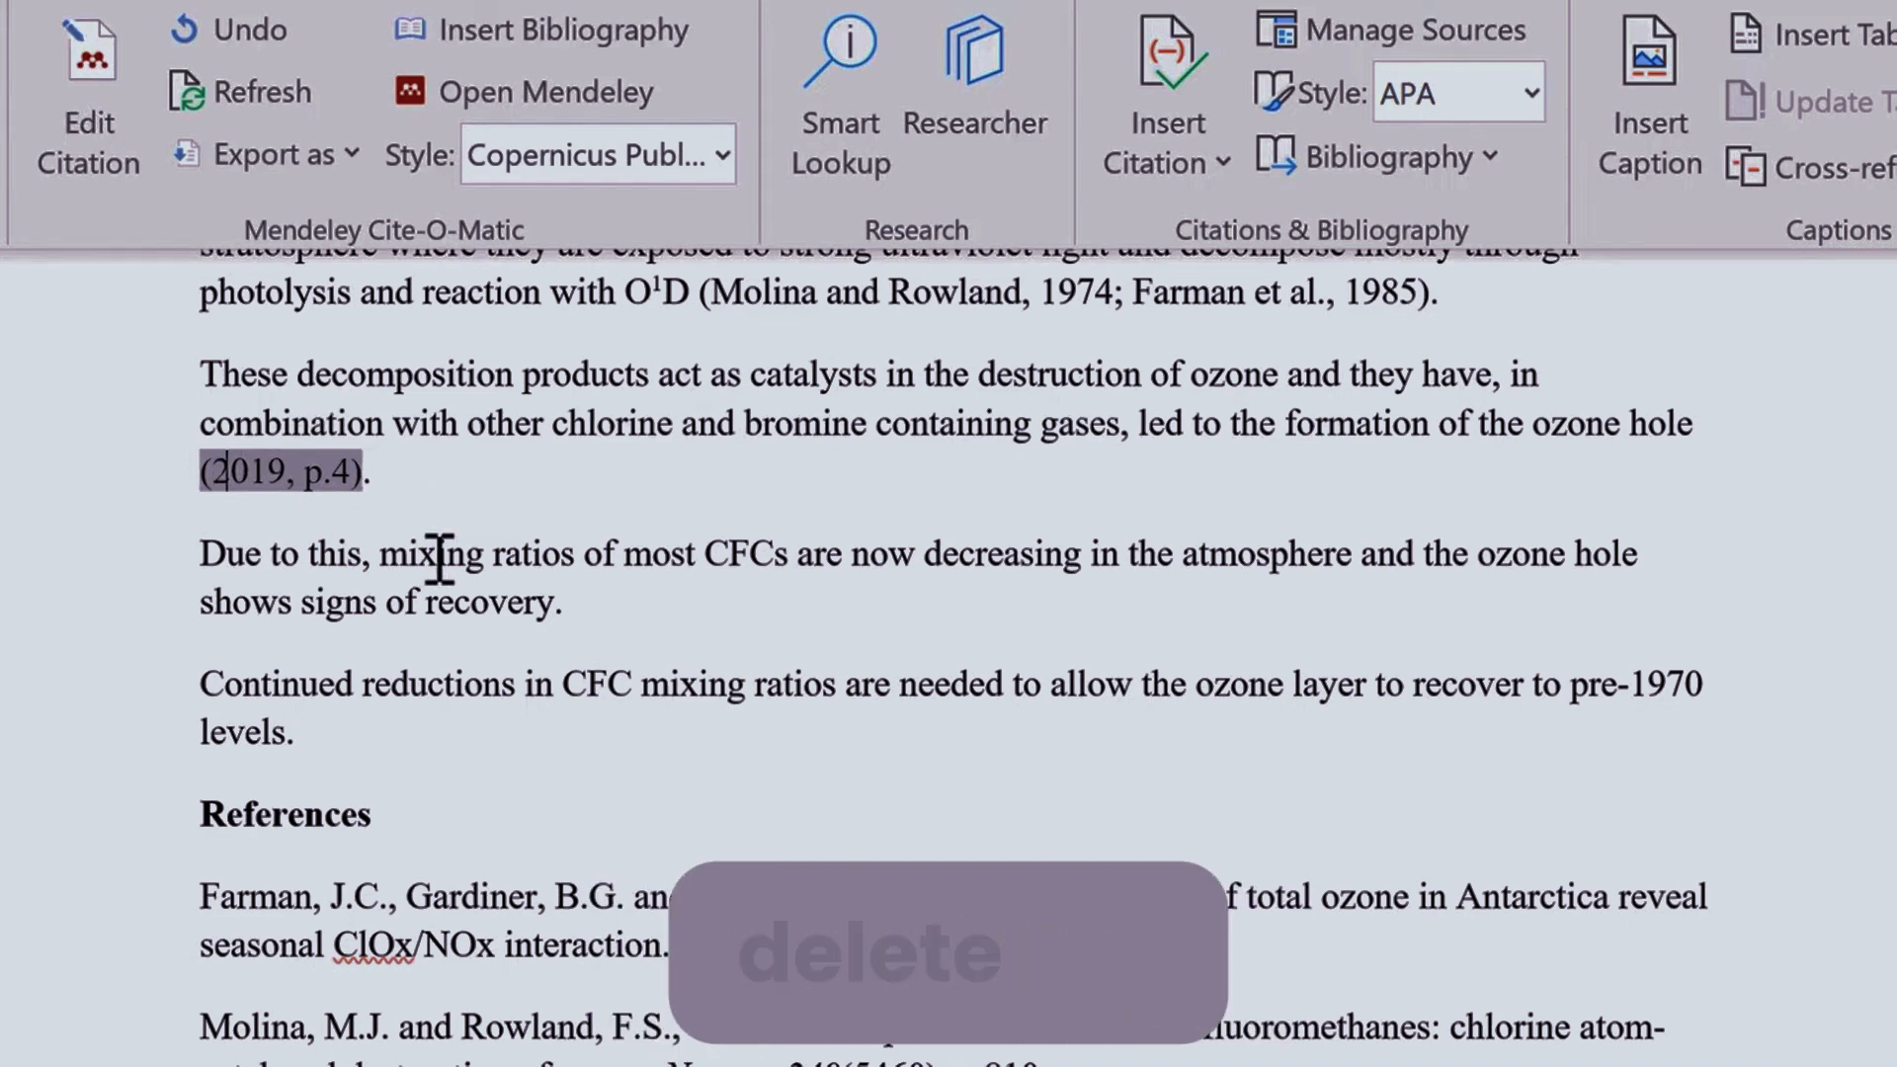
text(Rigby )
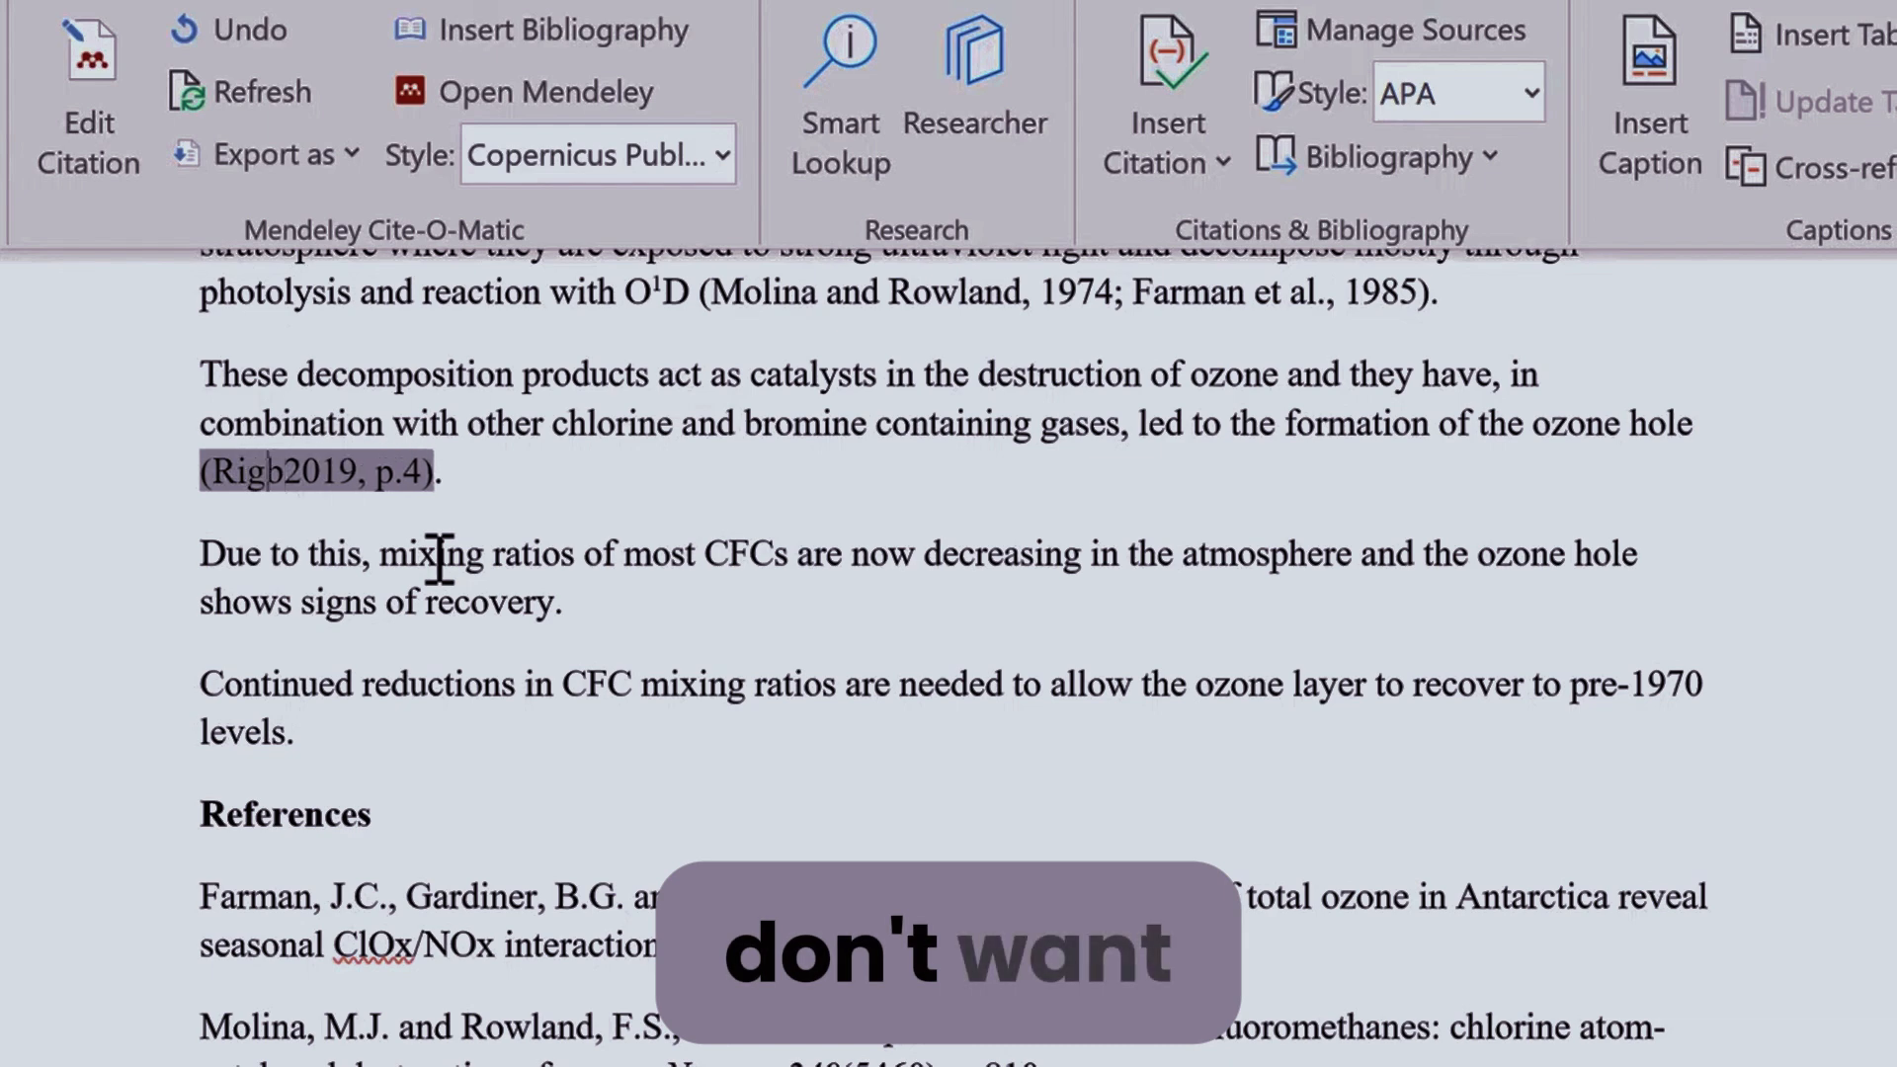
Step: Add "et al.," after the surname in the in-text citation, remove the page number after 2019, and keep the manual citation edit
text(et al.,)
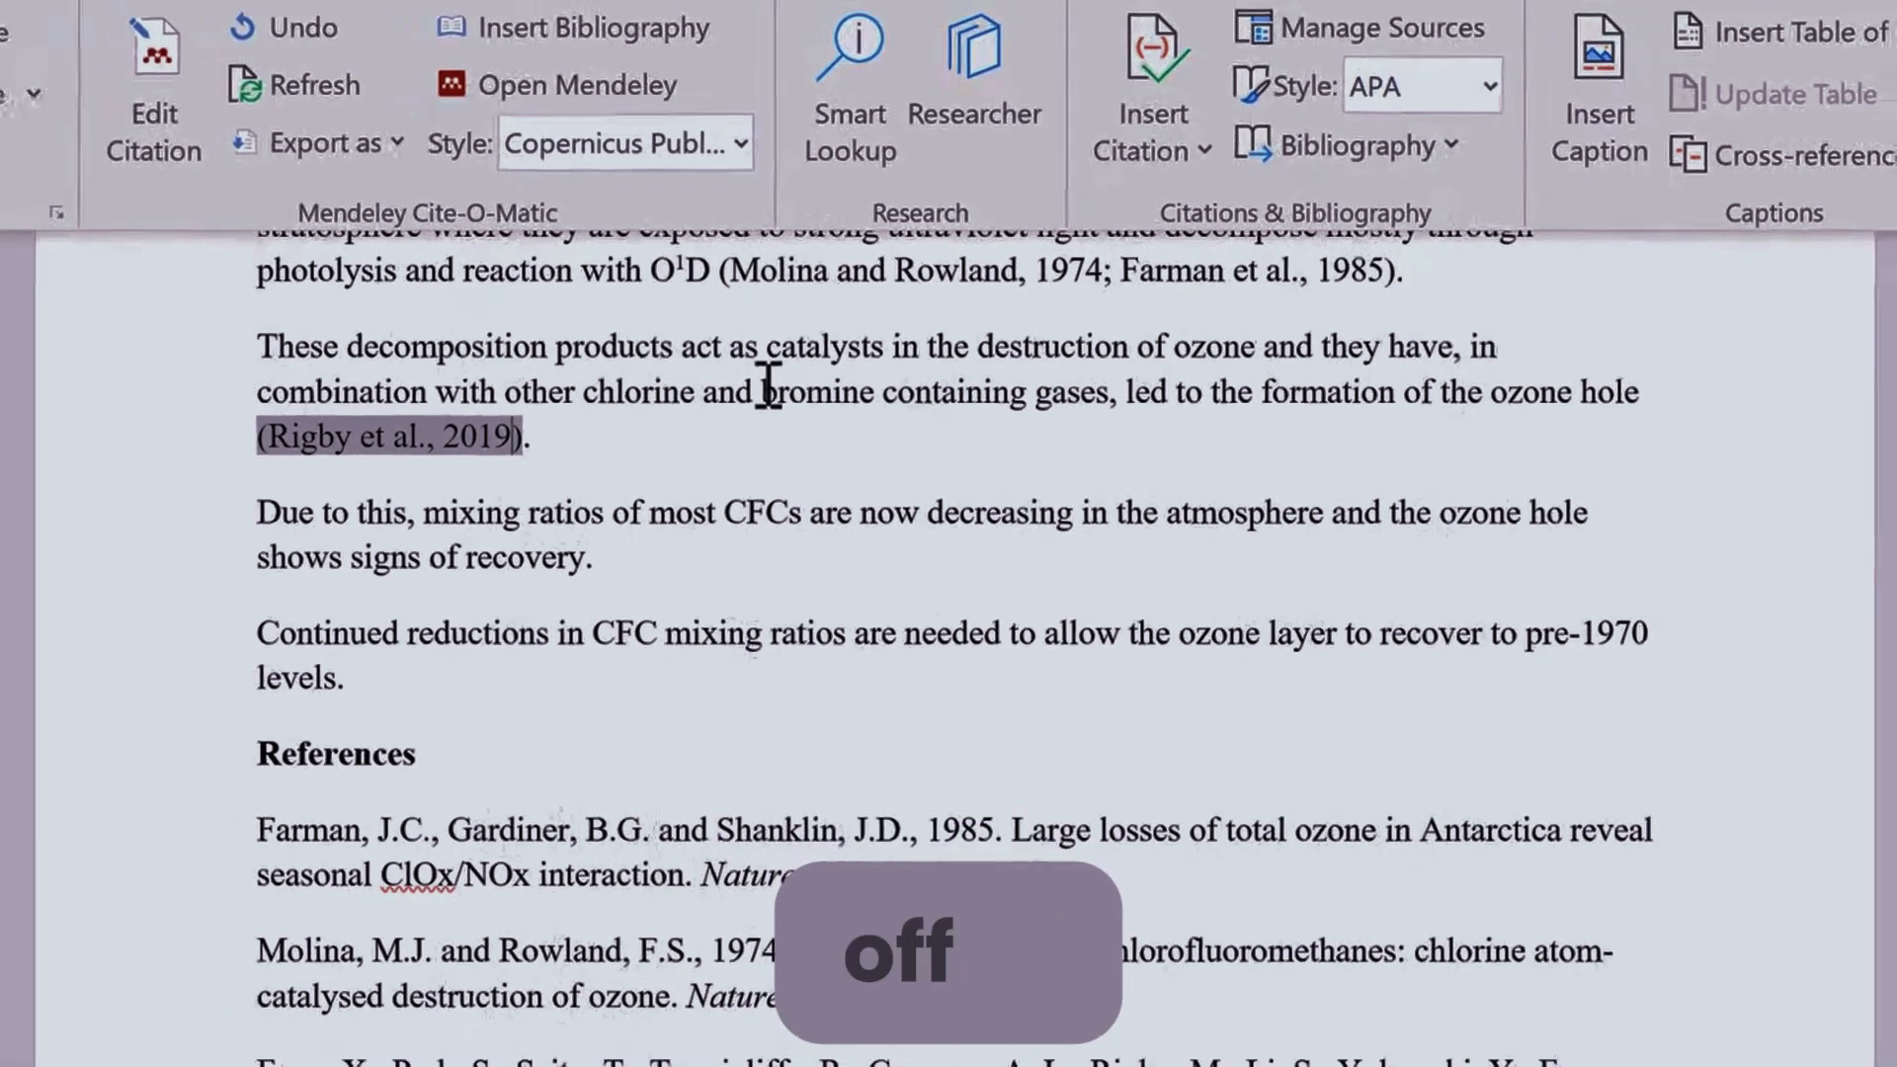
click(741, 423)
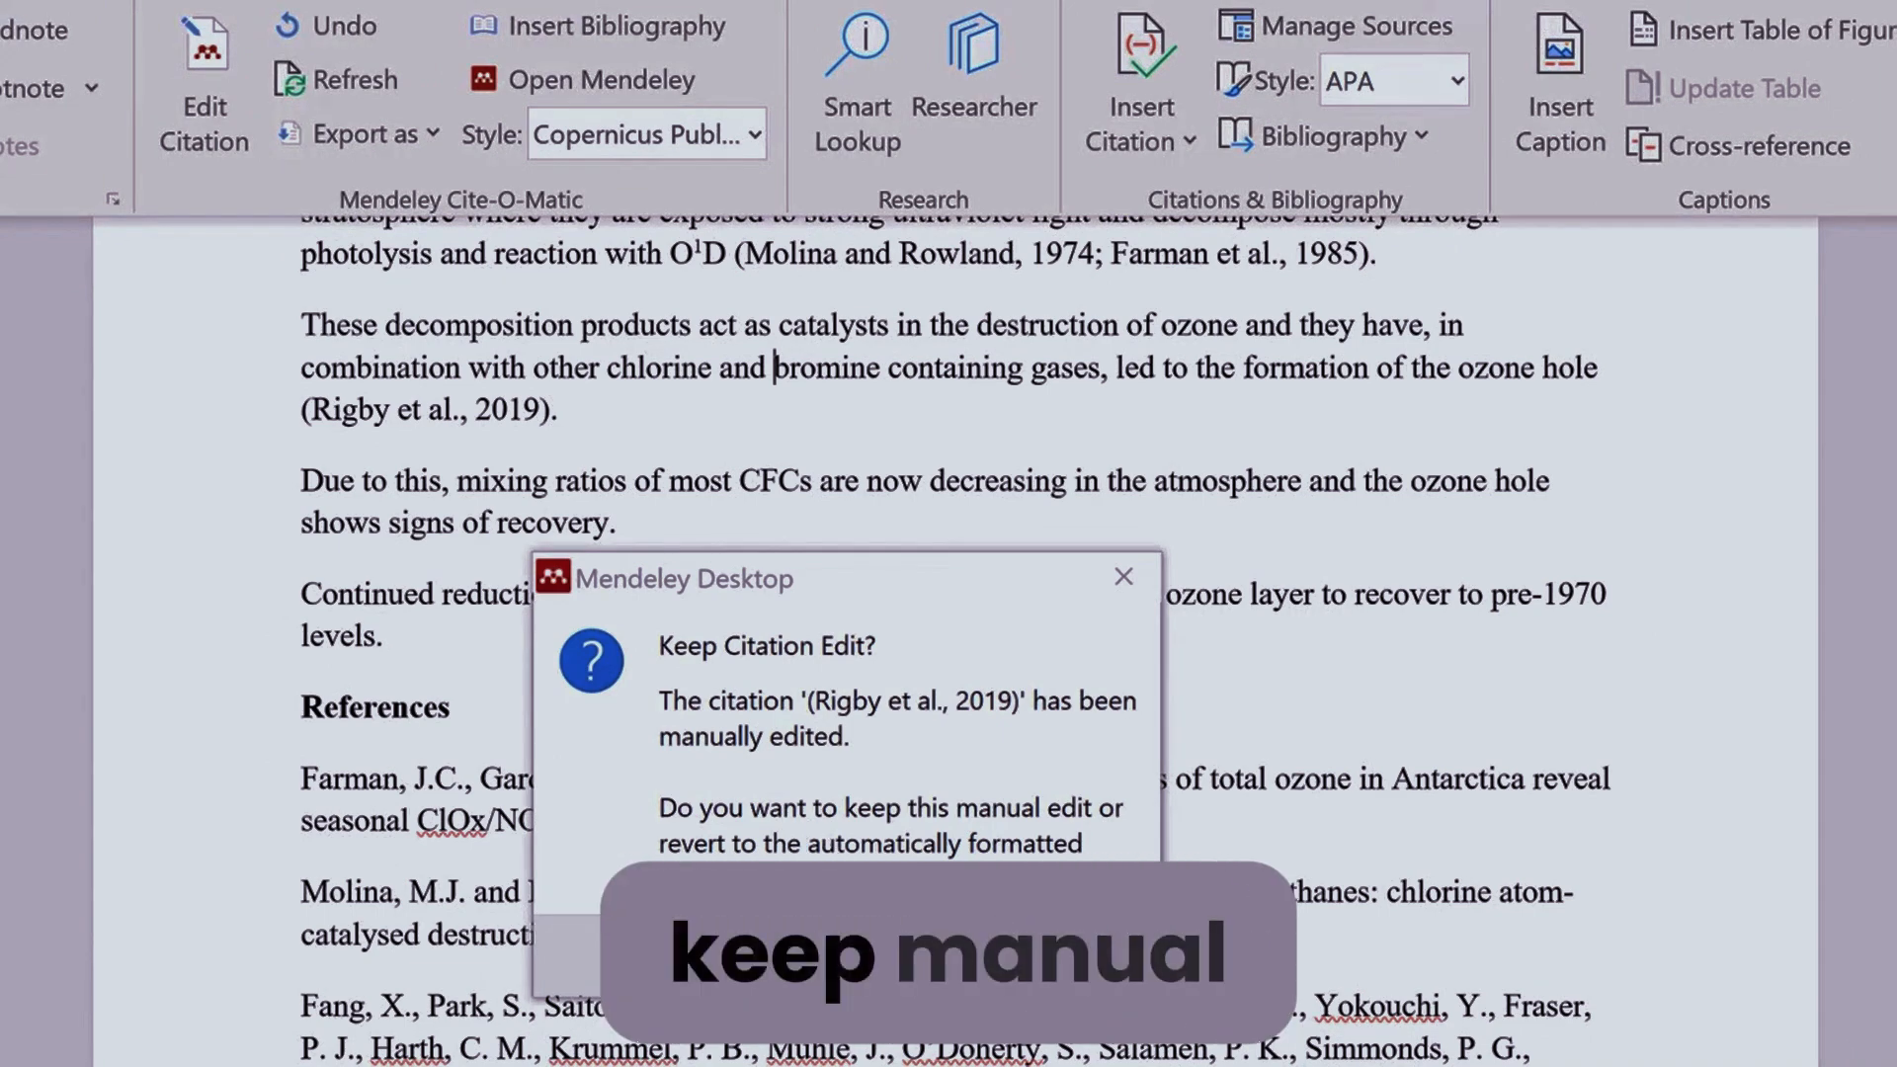
click(741, 943)
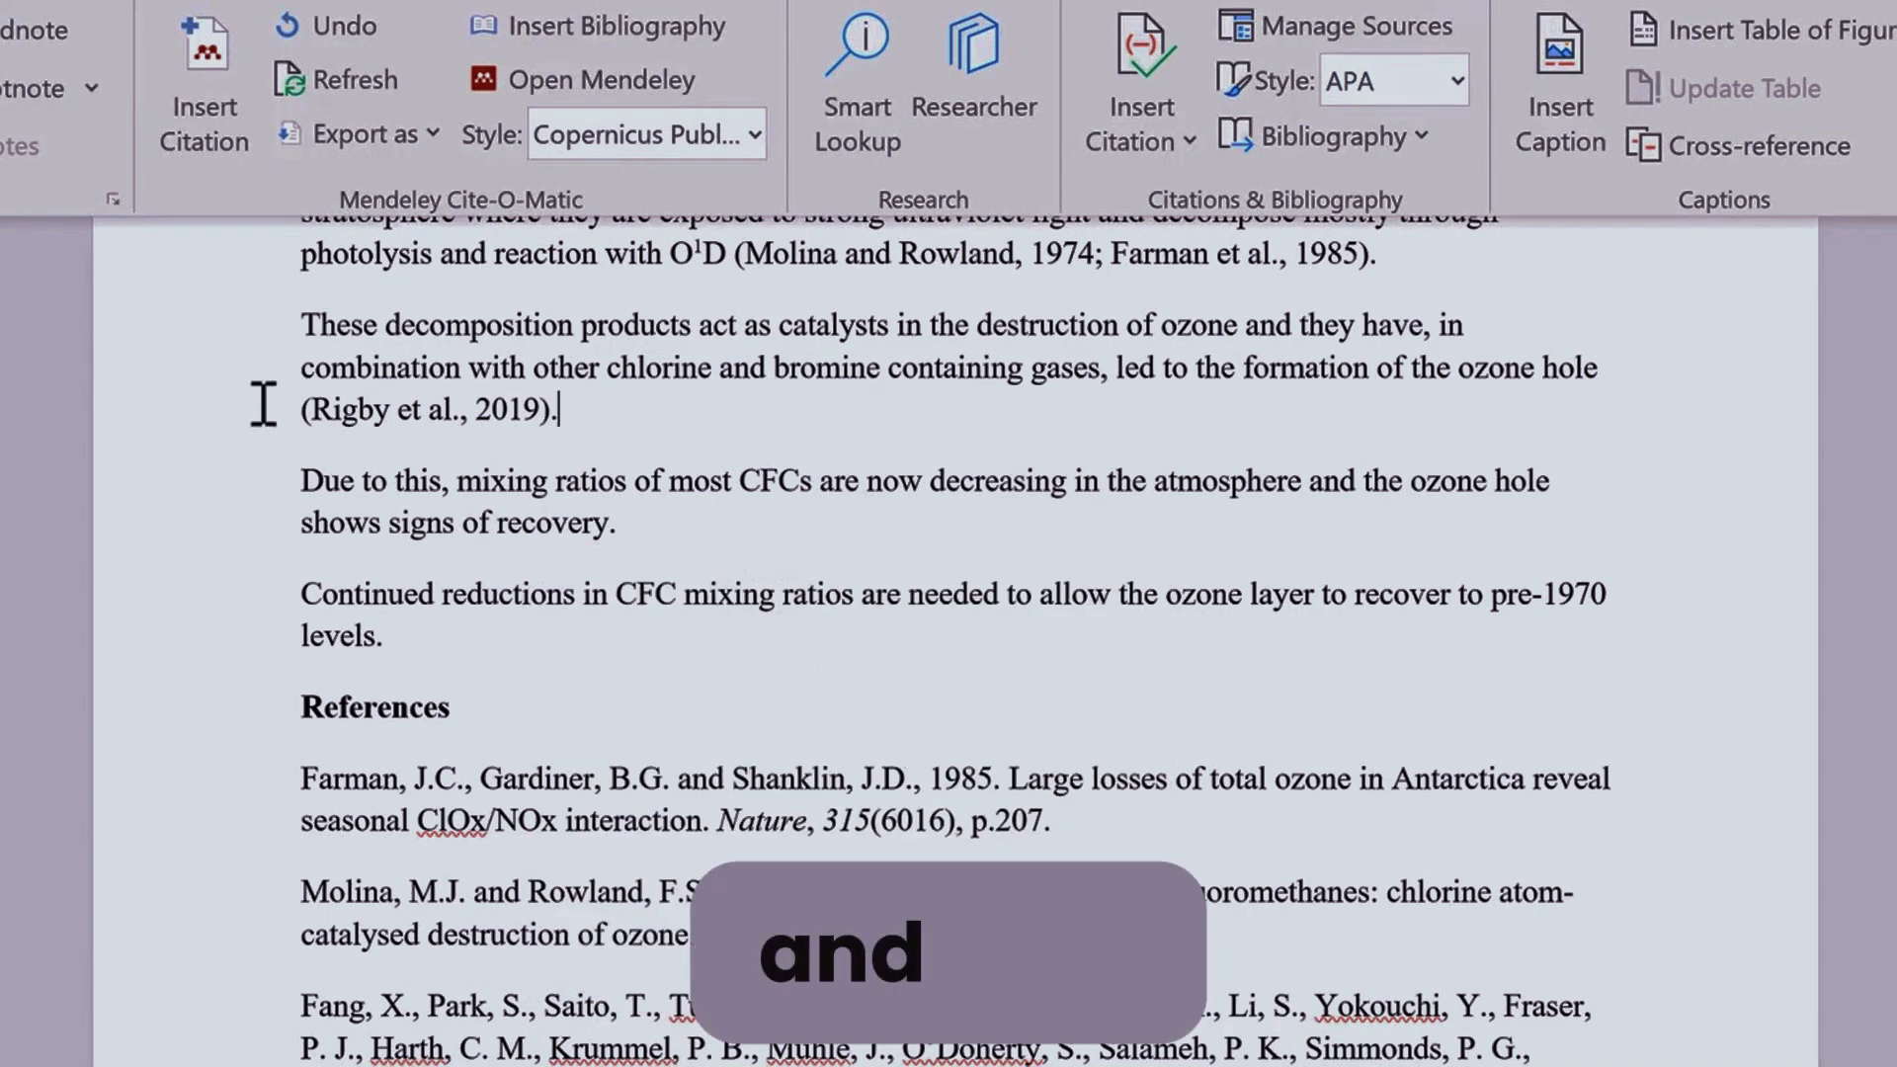
Step: Change the Mendeley citation style to Nature, and compare the bibliography entry with the manually edited citation in the ozone hole paragraph
drag(263, 406, 262, 385)
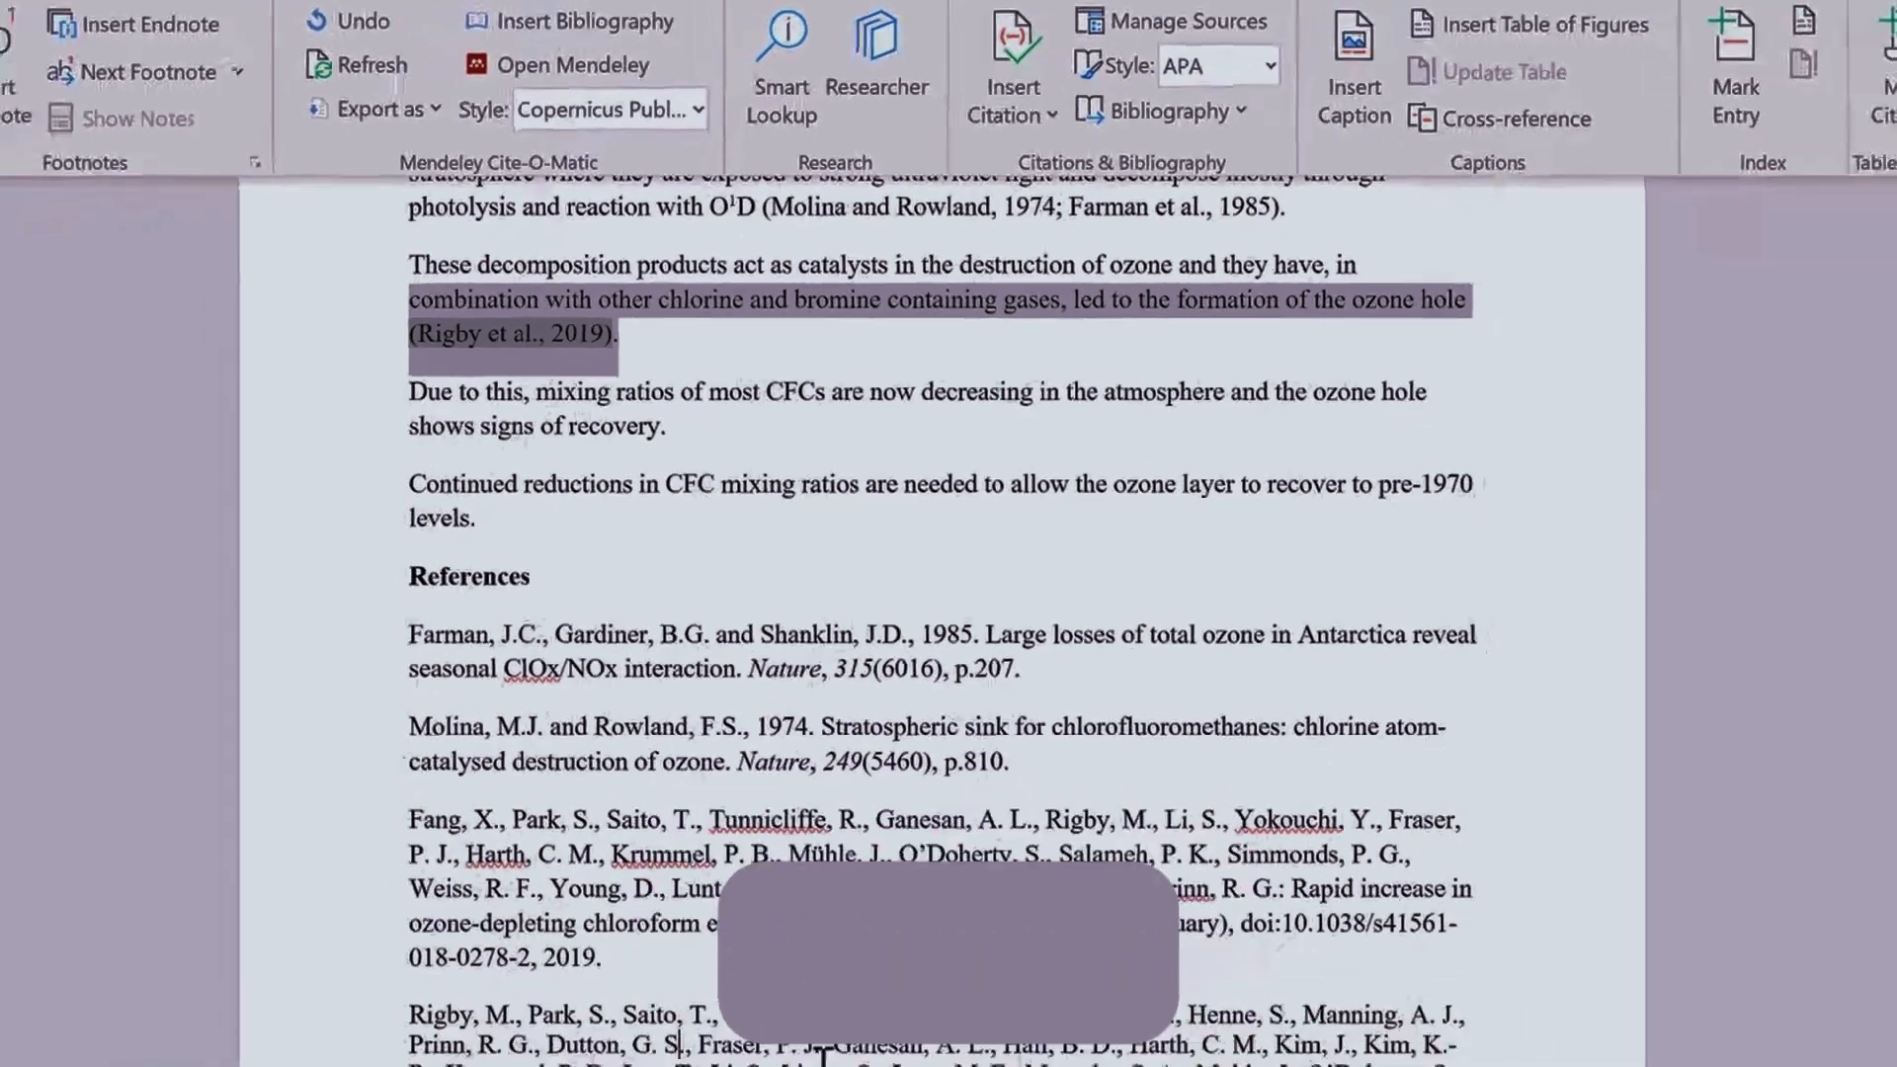
drag(474, 875, 643, 1006)
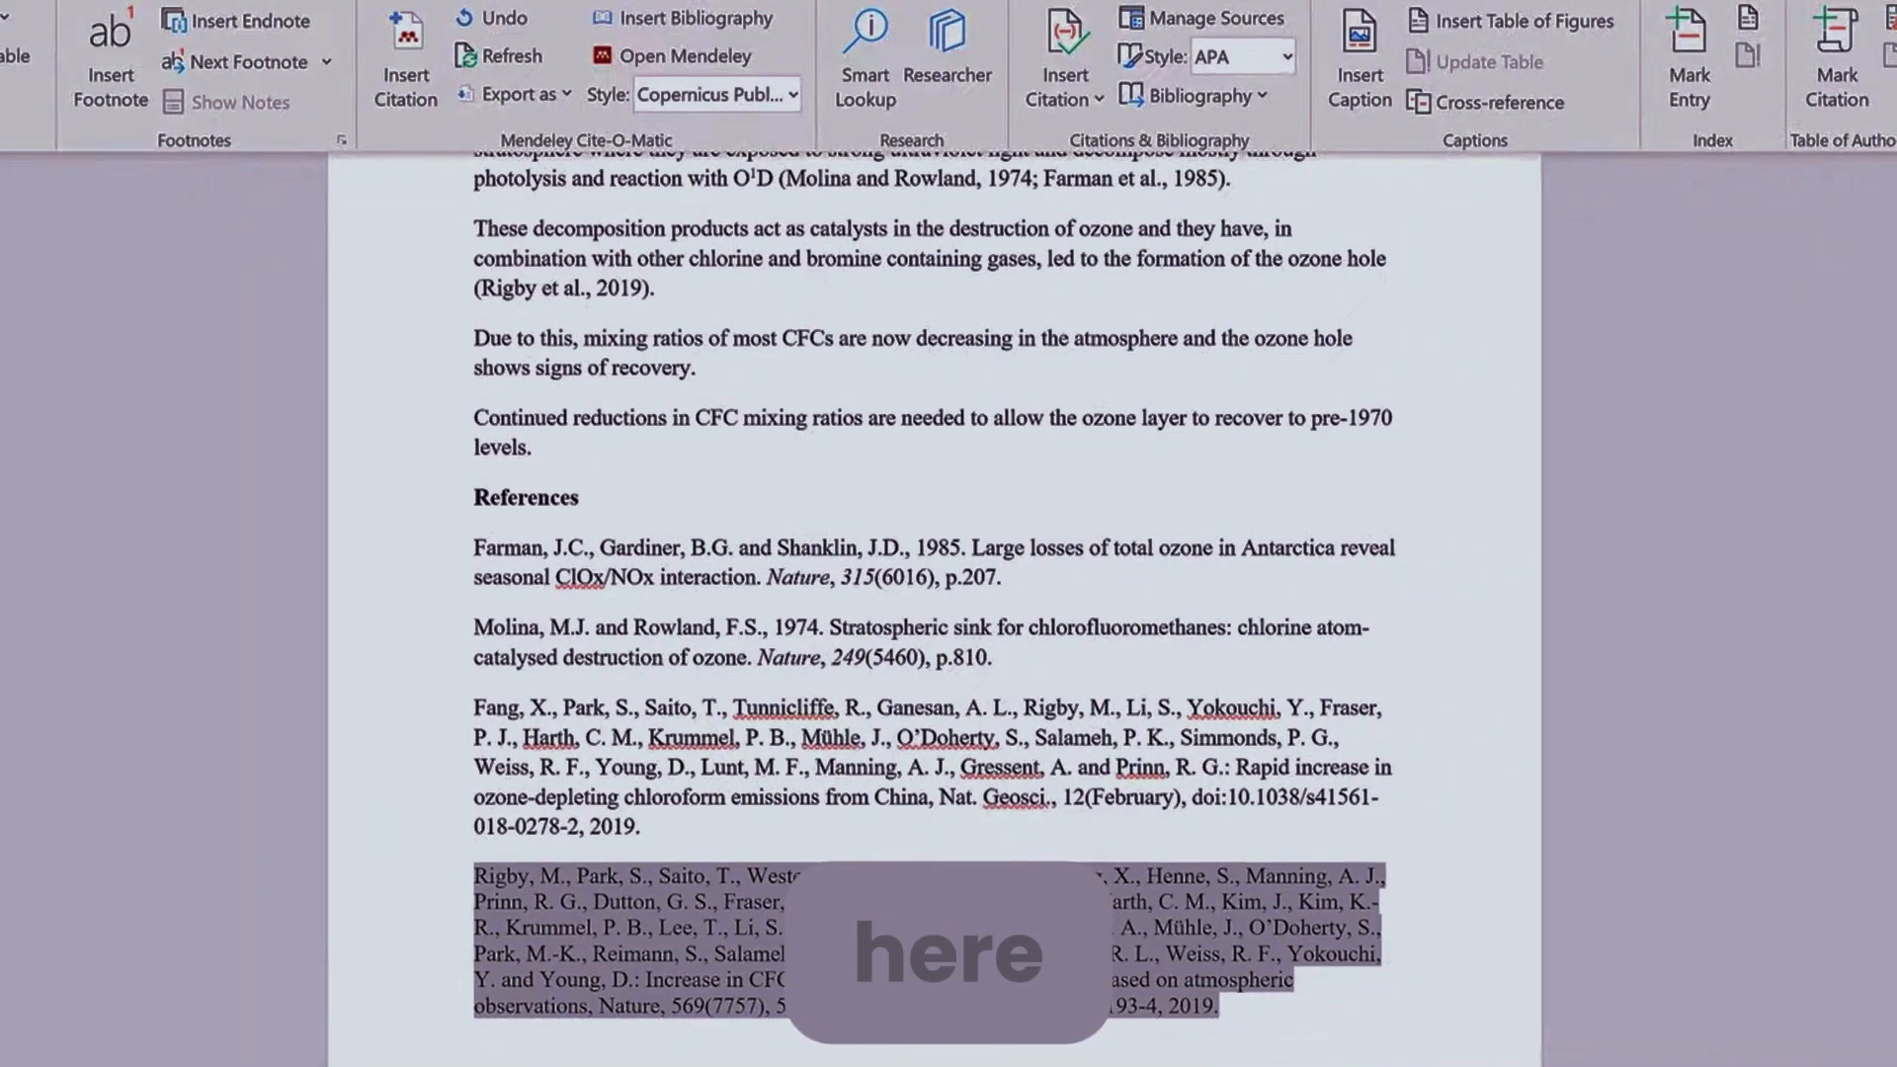
click(672, 290)
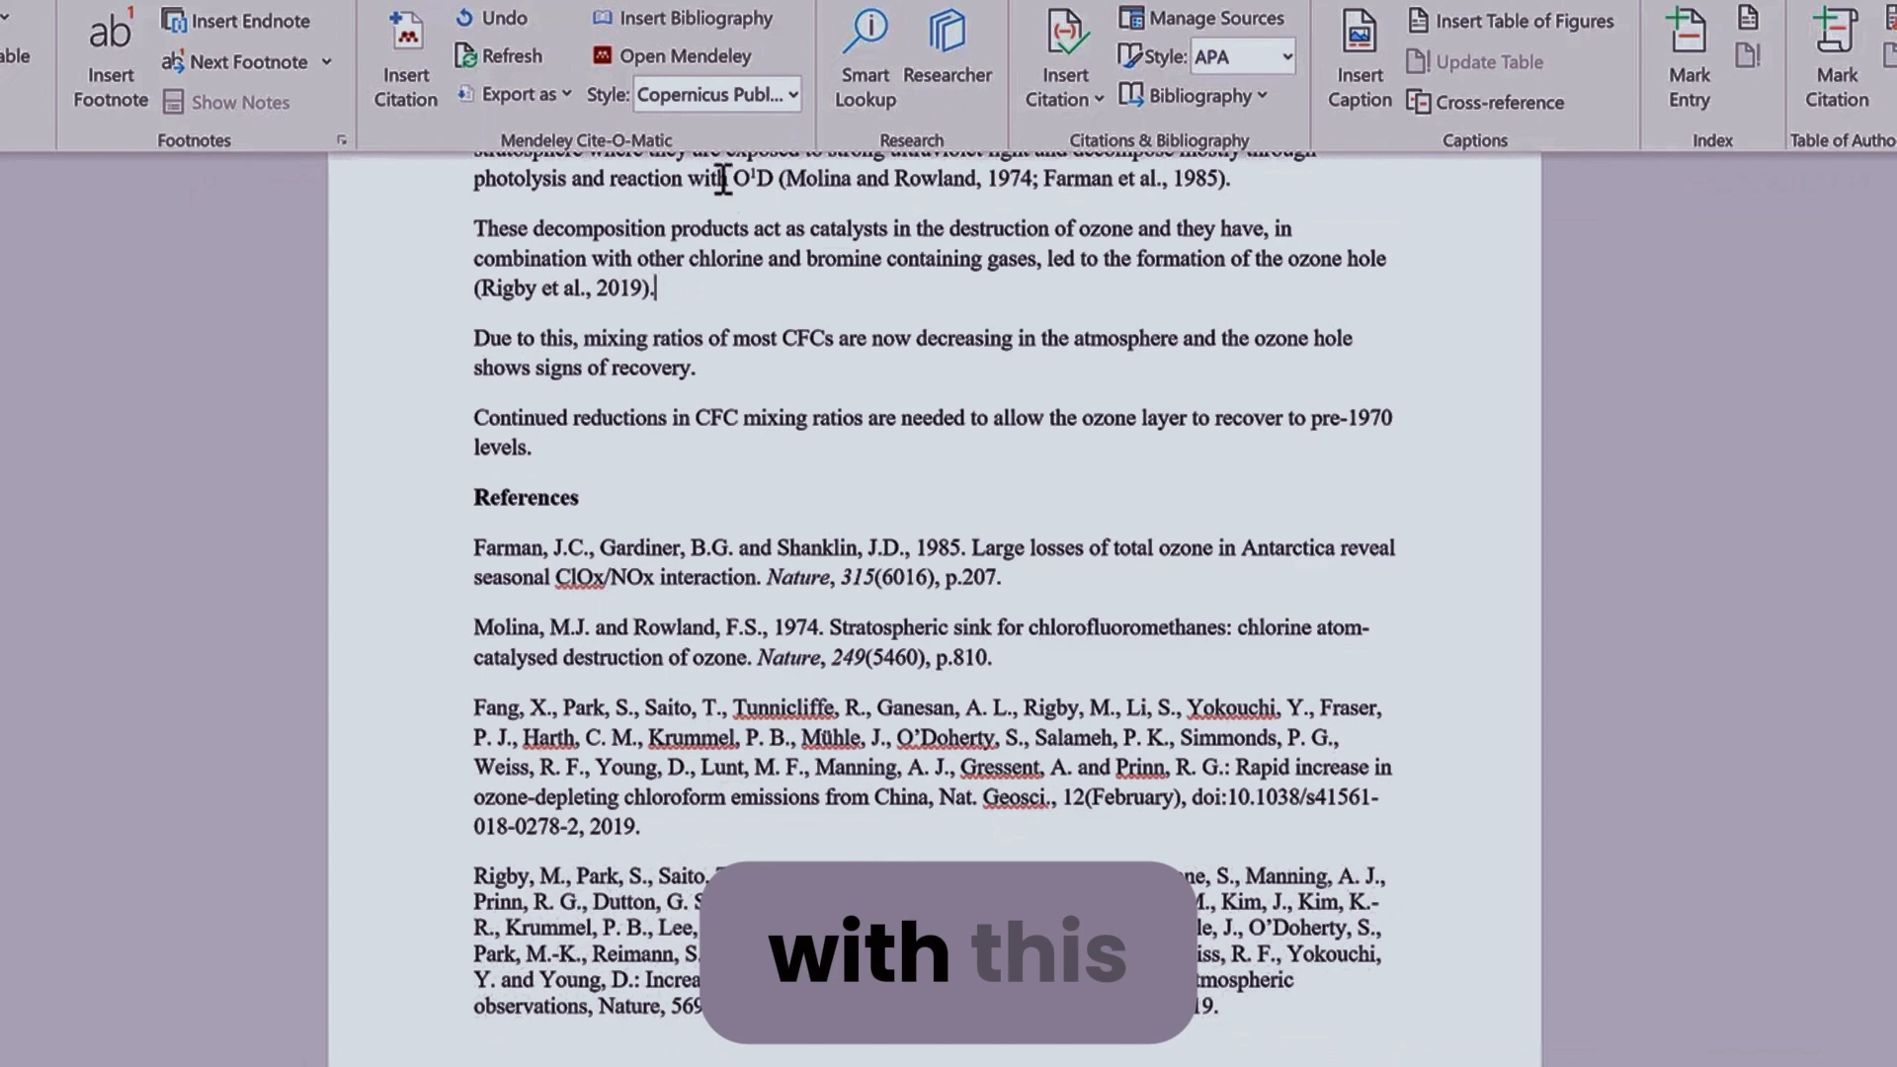
click(792, 94)
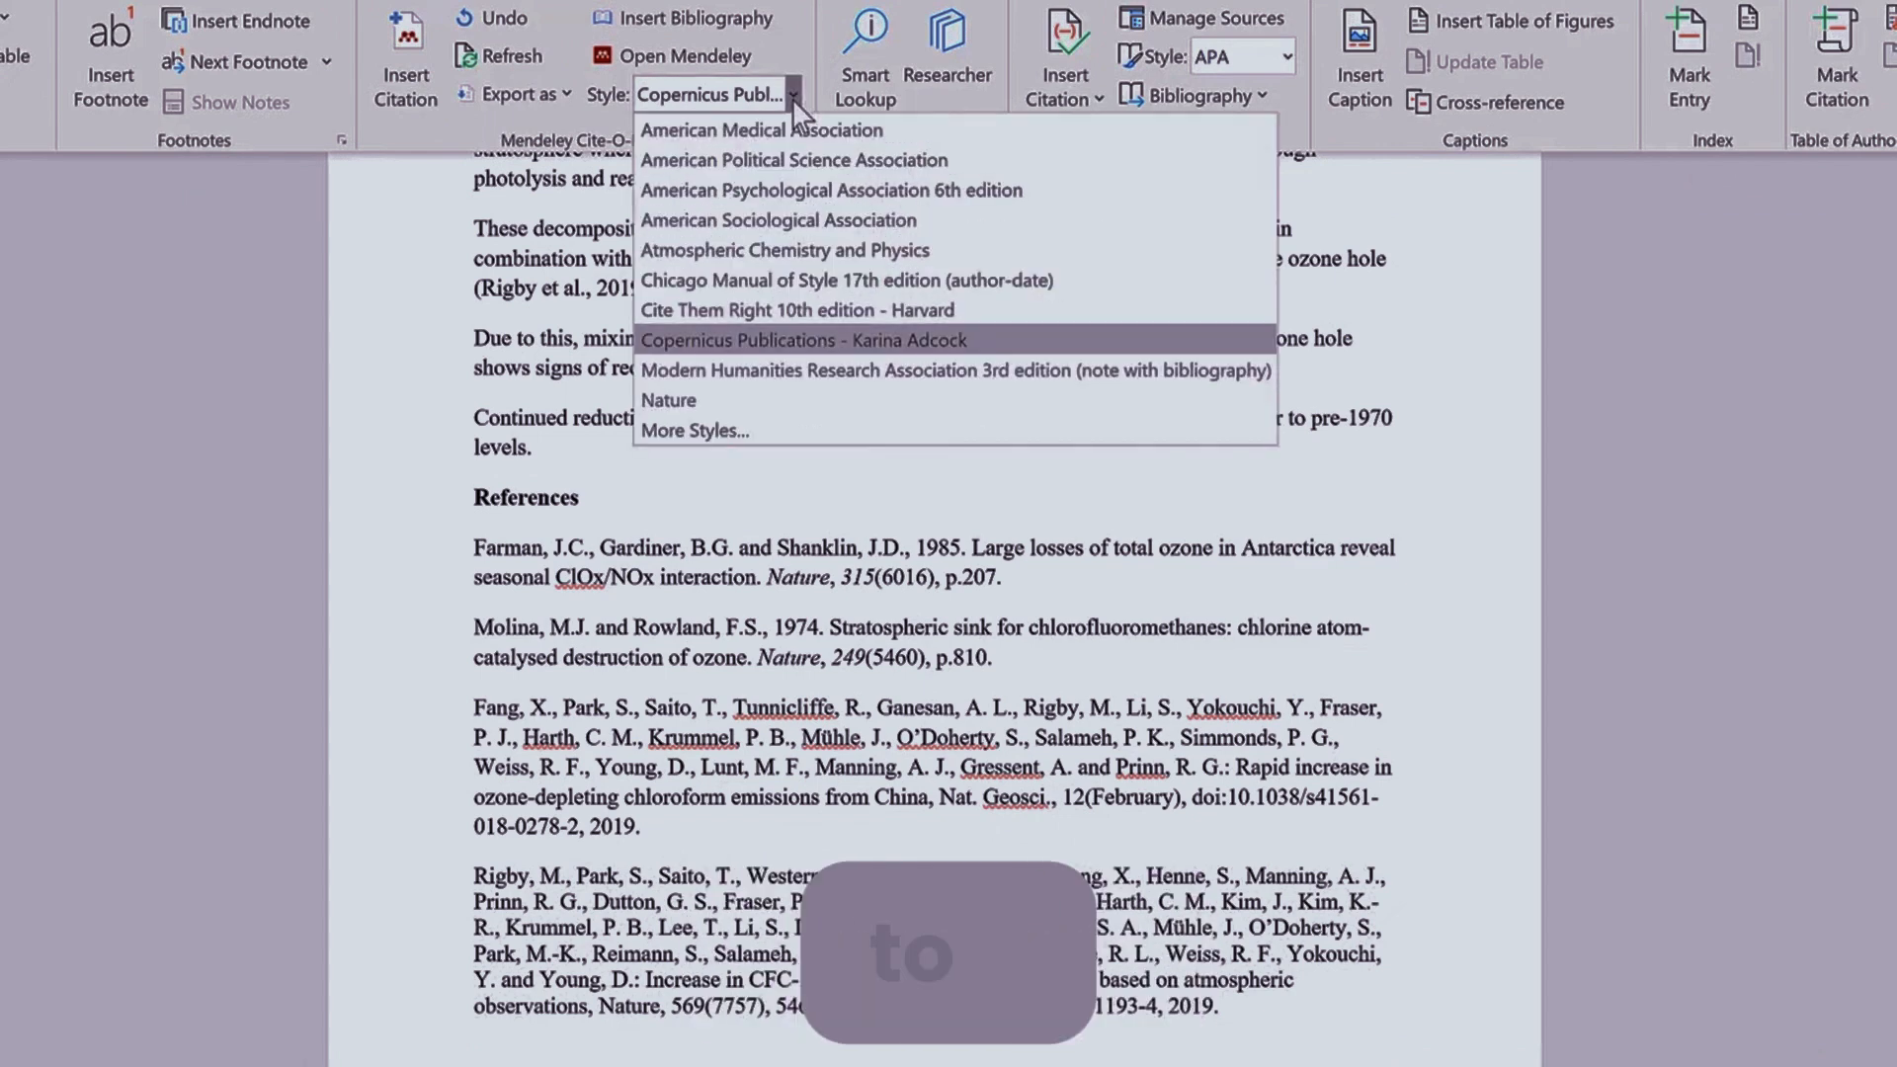
click(685, 400)
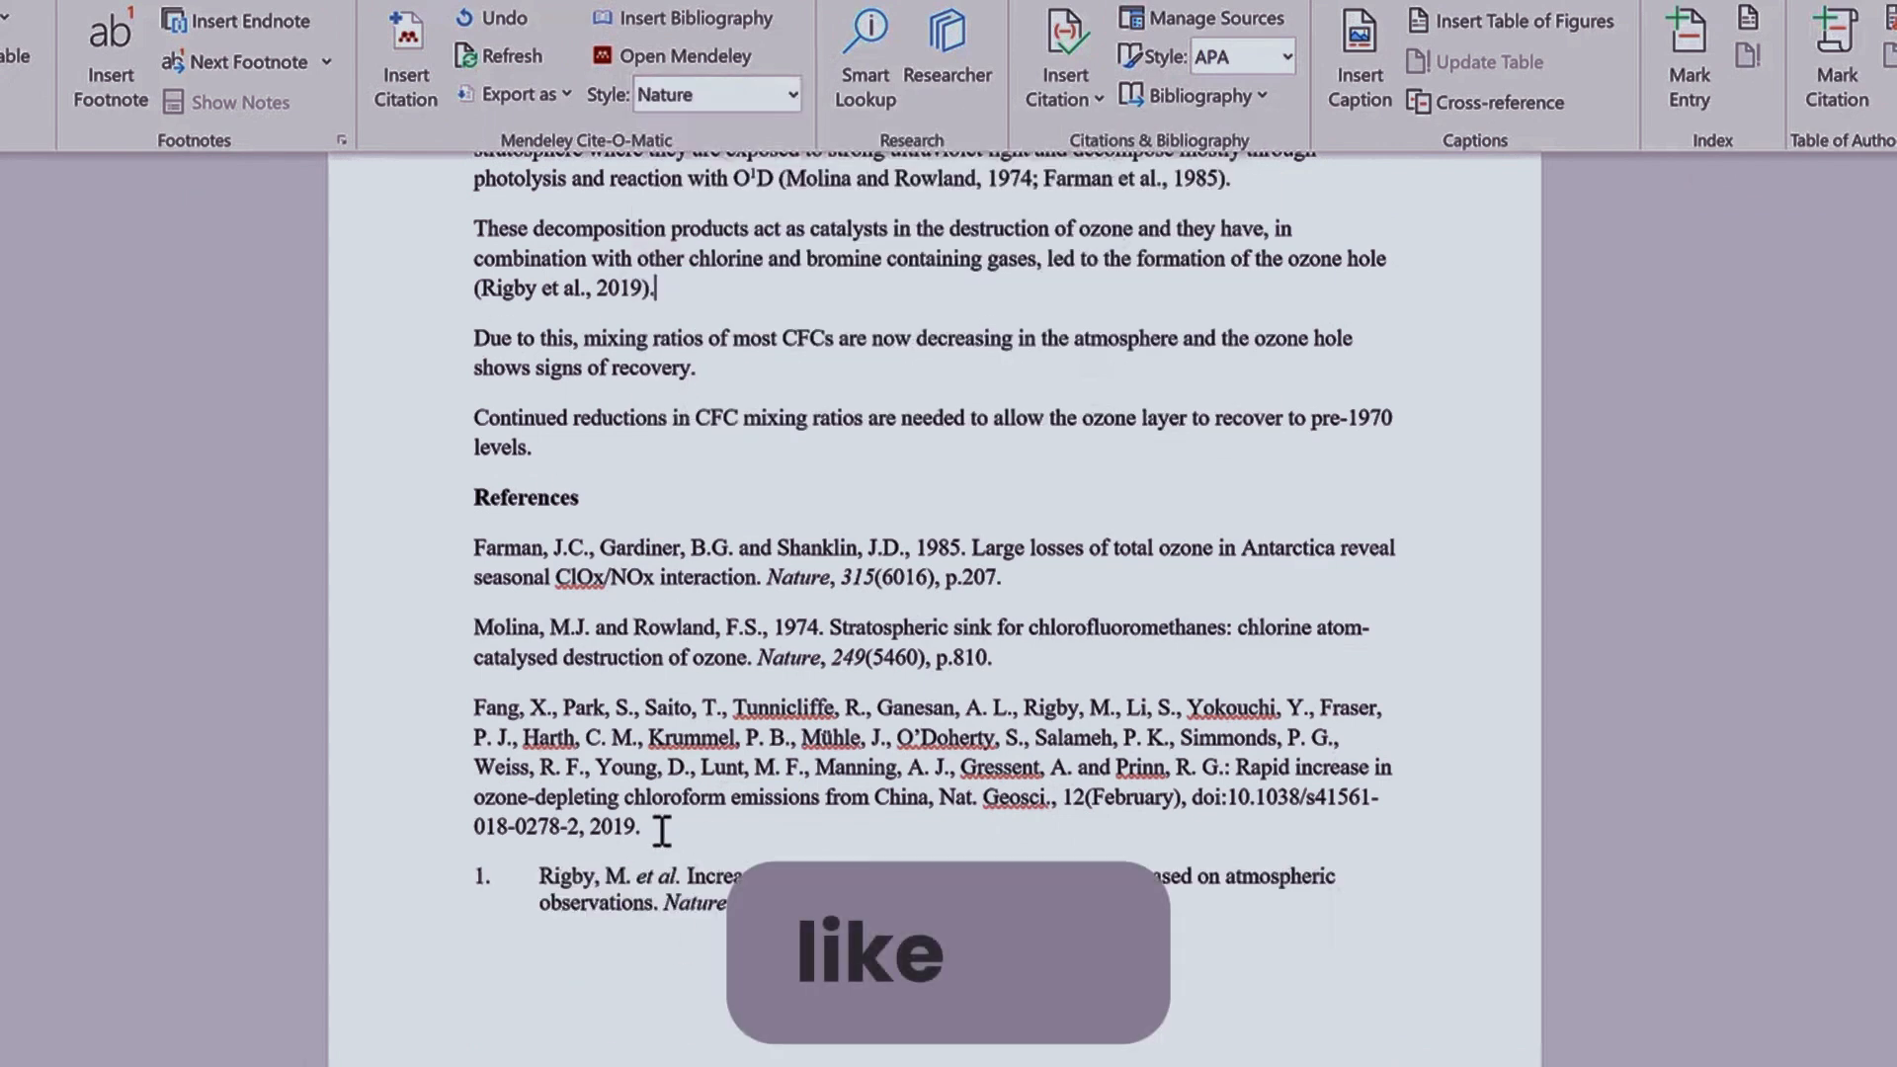
click(585, 899)
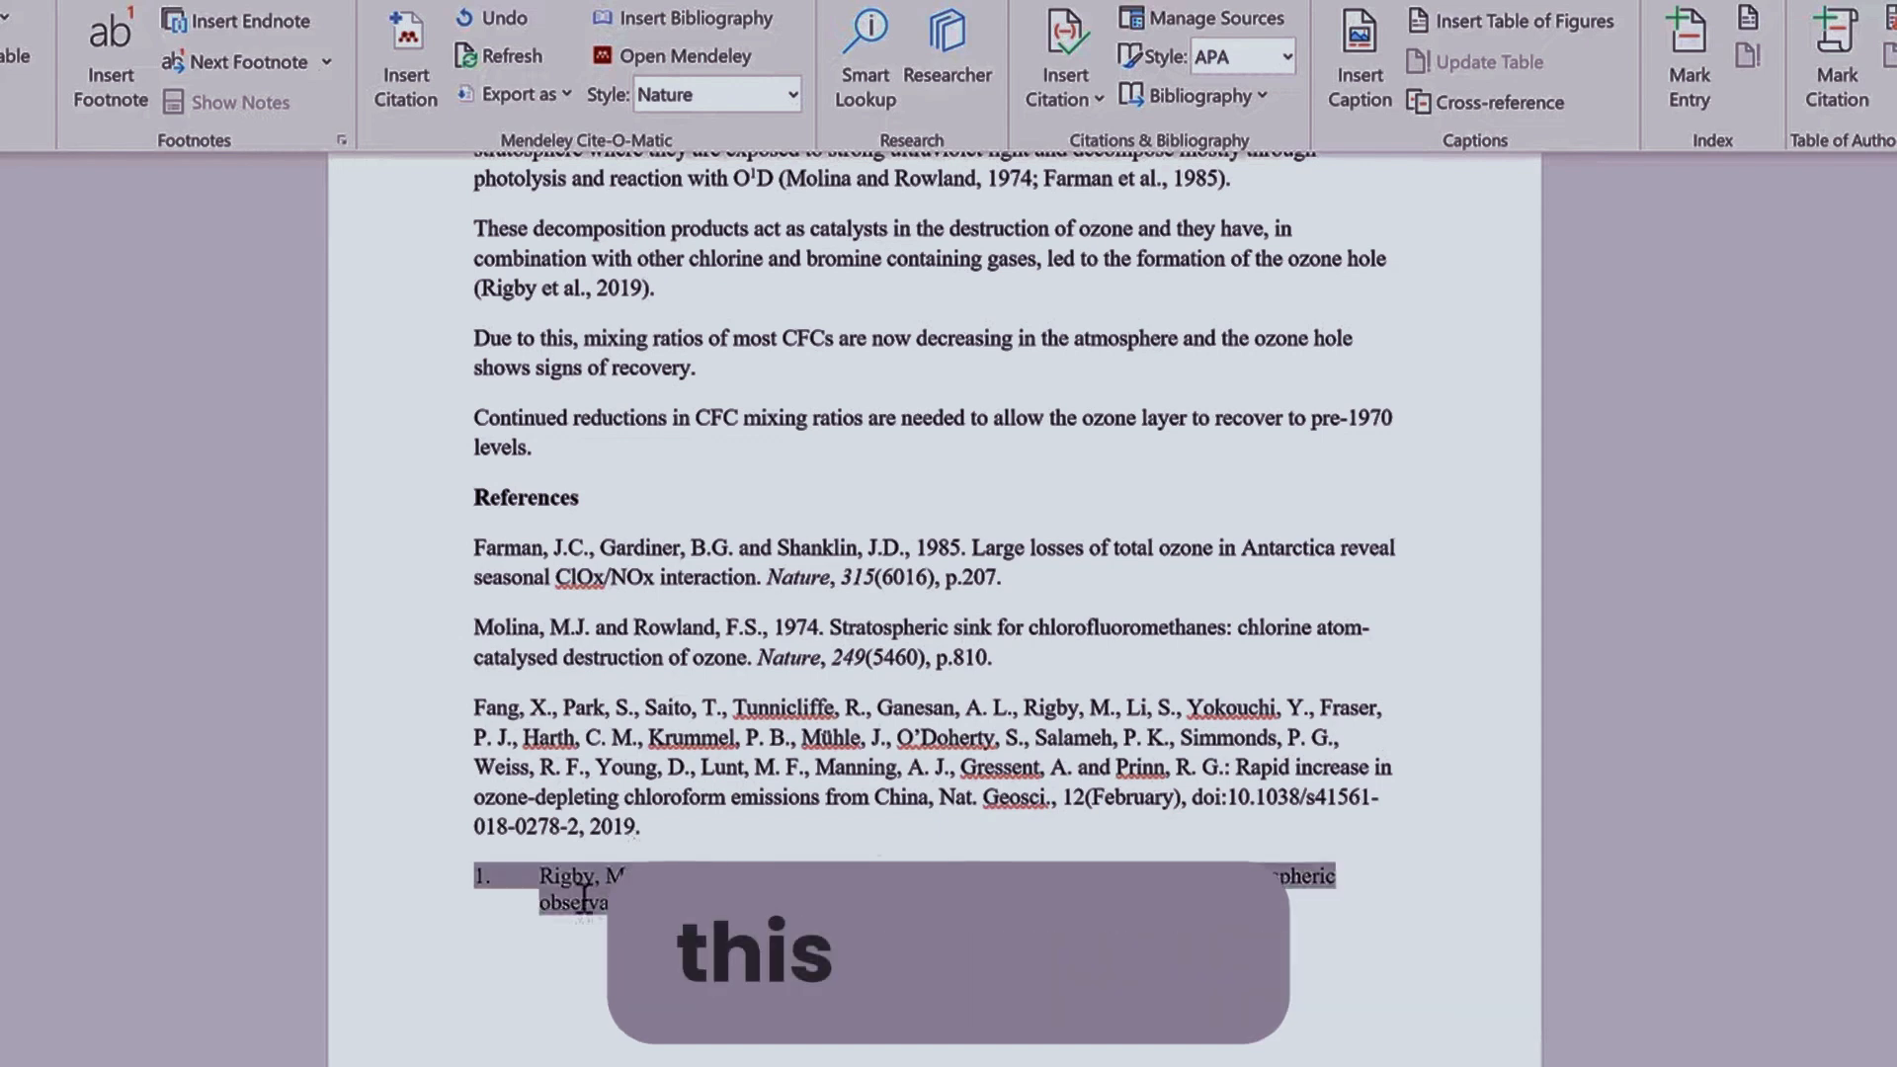
drag(493, 890, 483, 870)
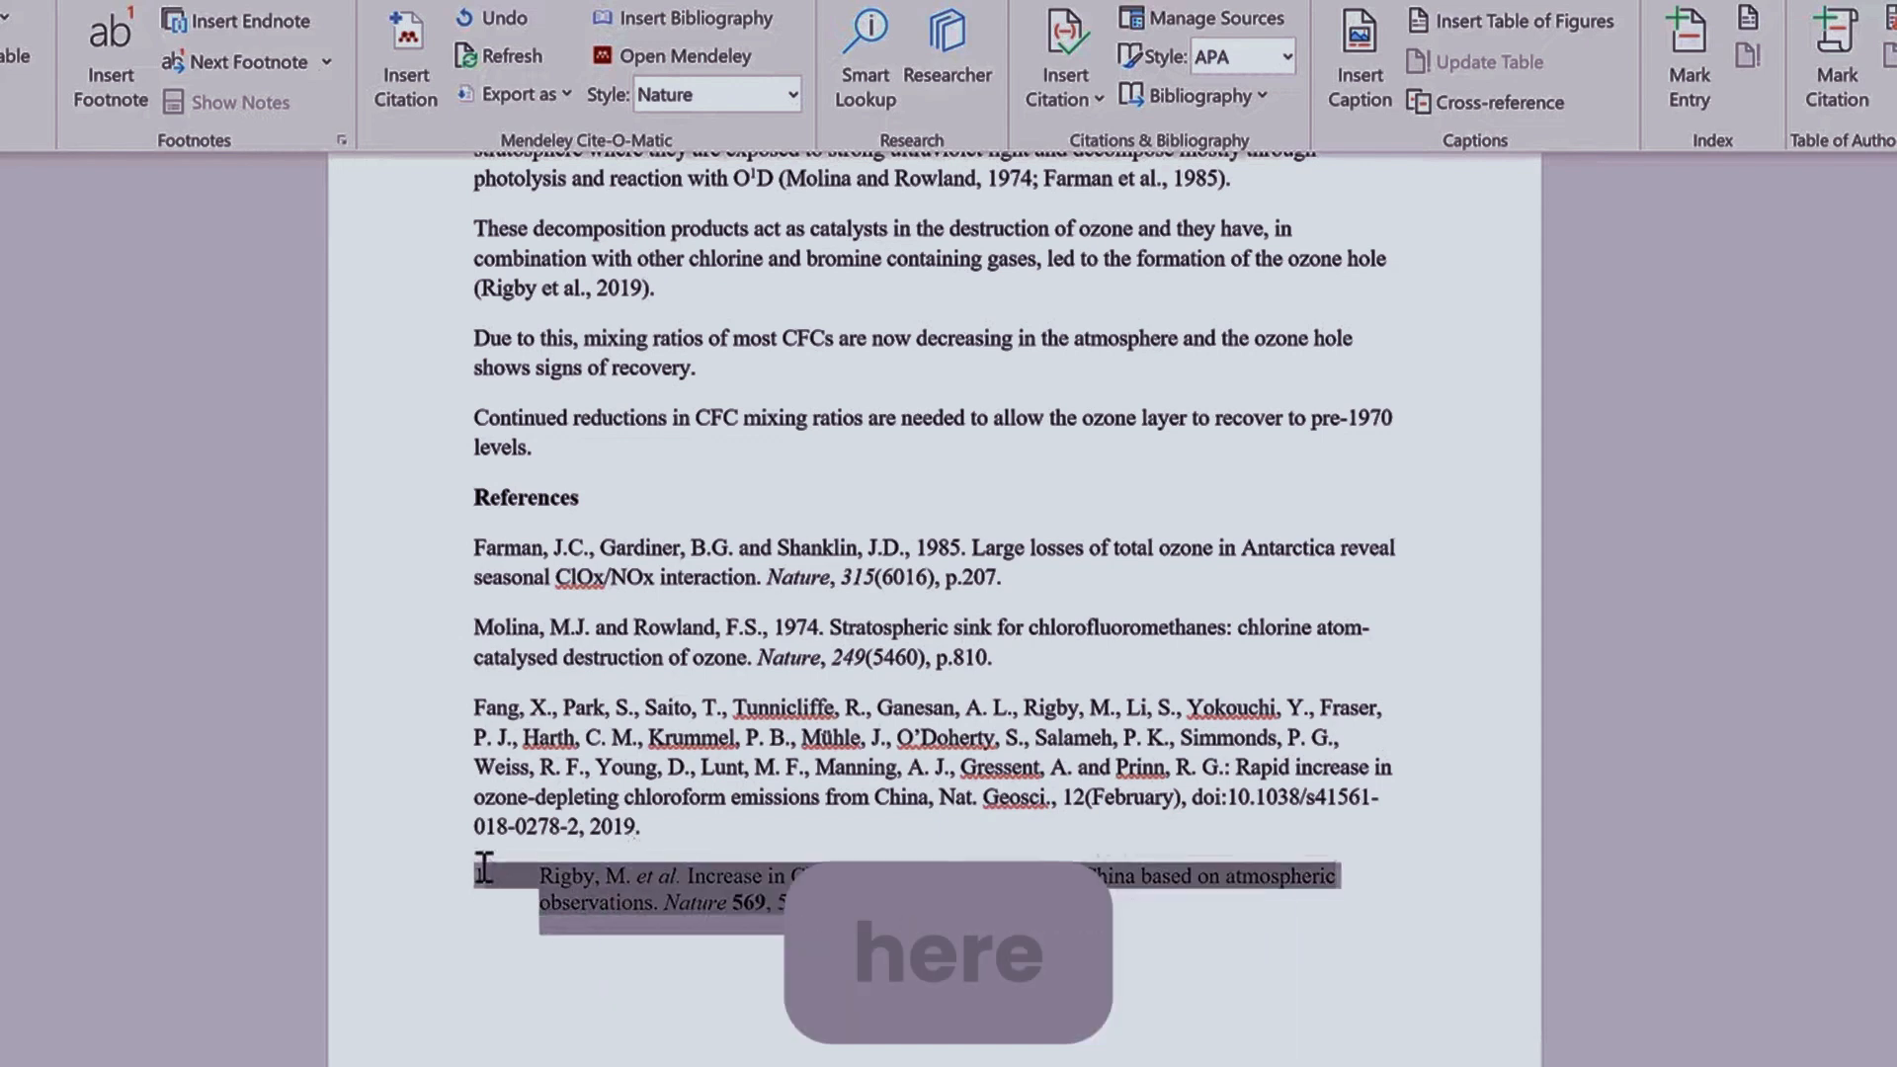
click(663, 295)
click(652, 289)
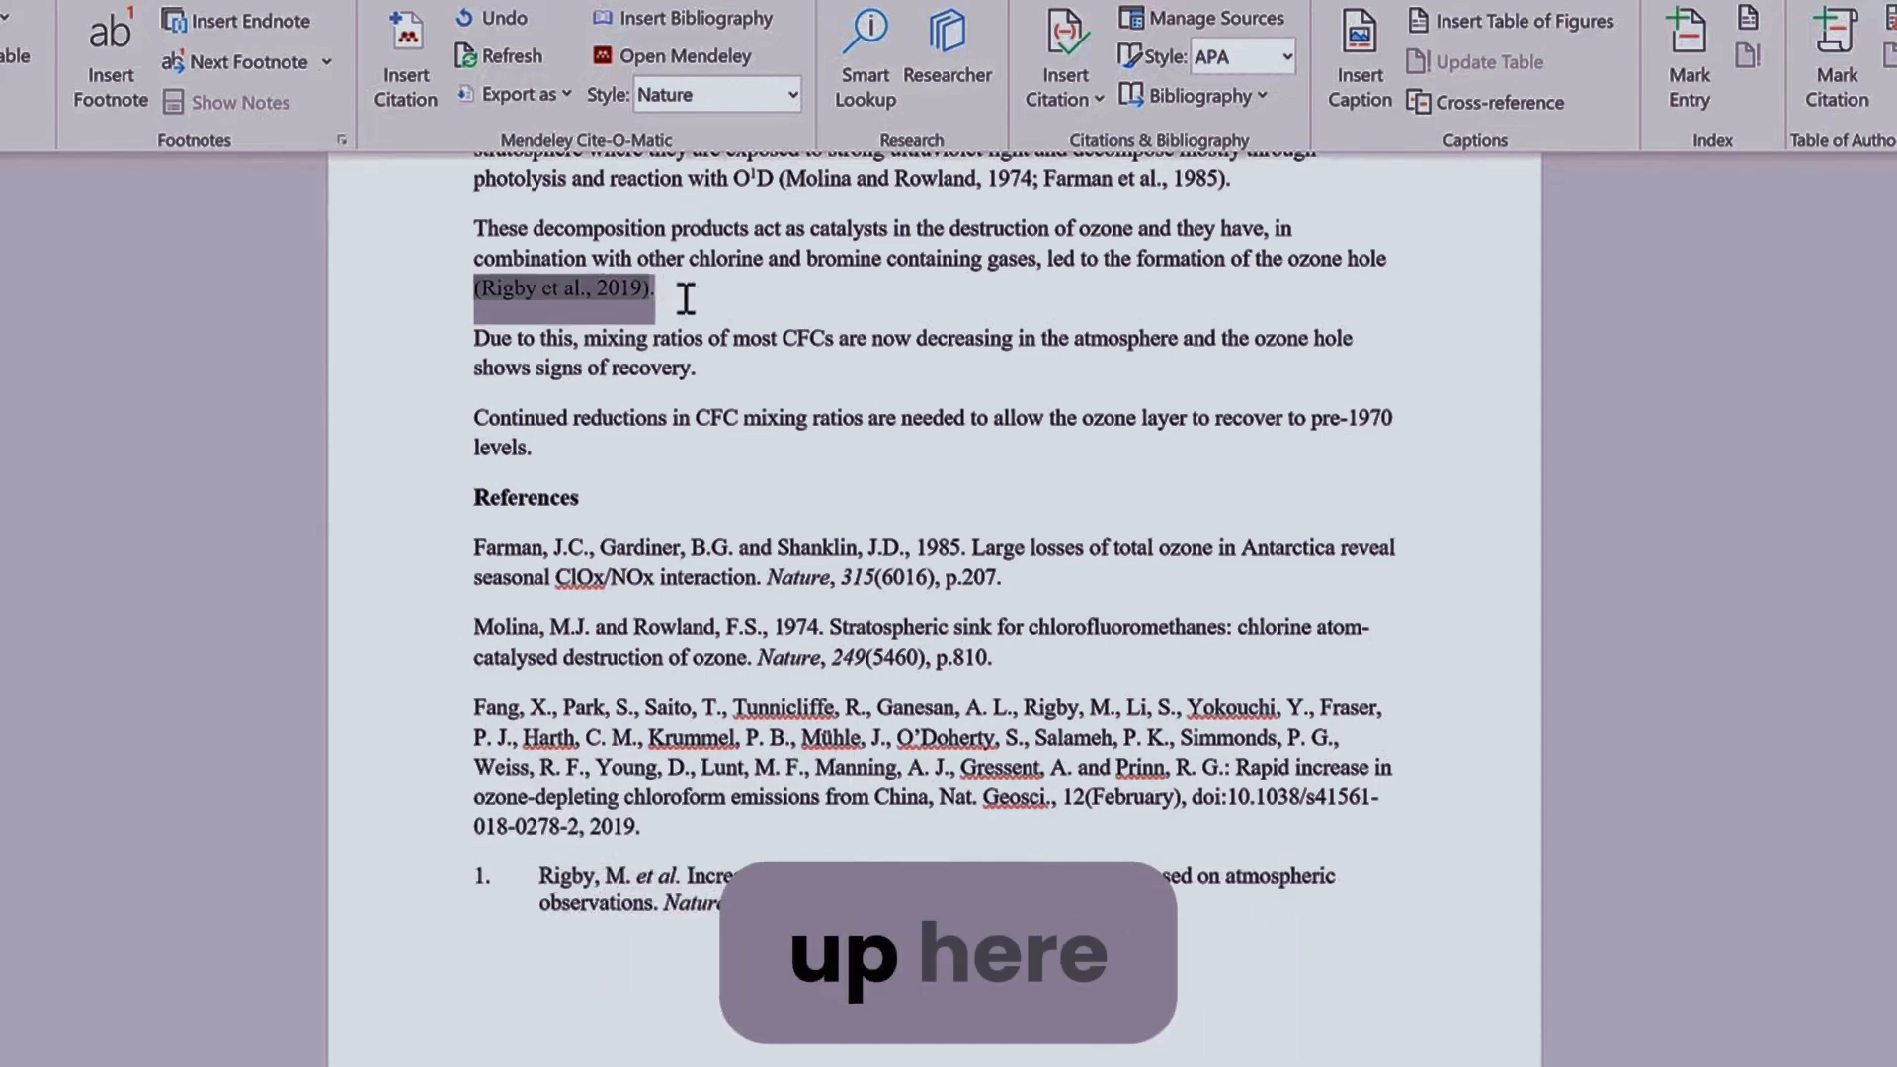